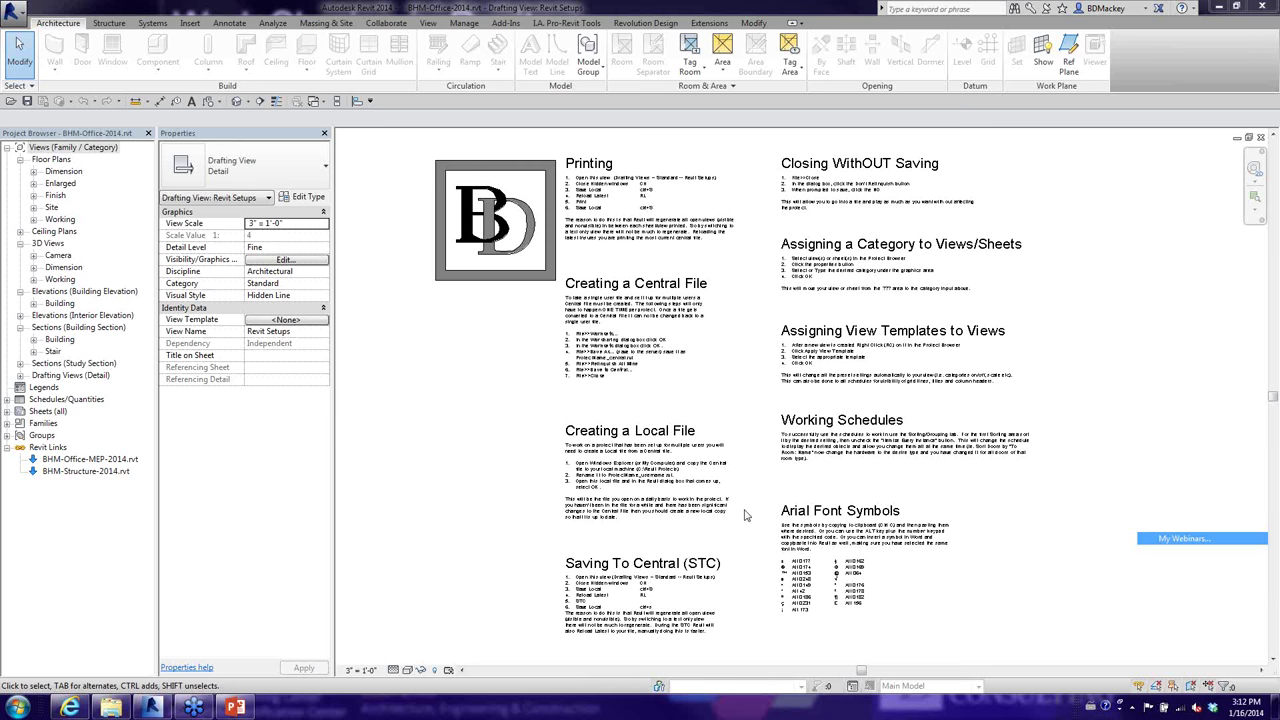
Start enabling worksharing for the project and name the workset for the remaining elements _Workset1.
click(708, 690)
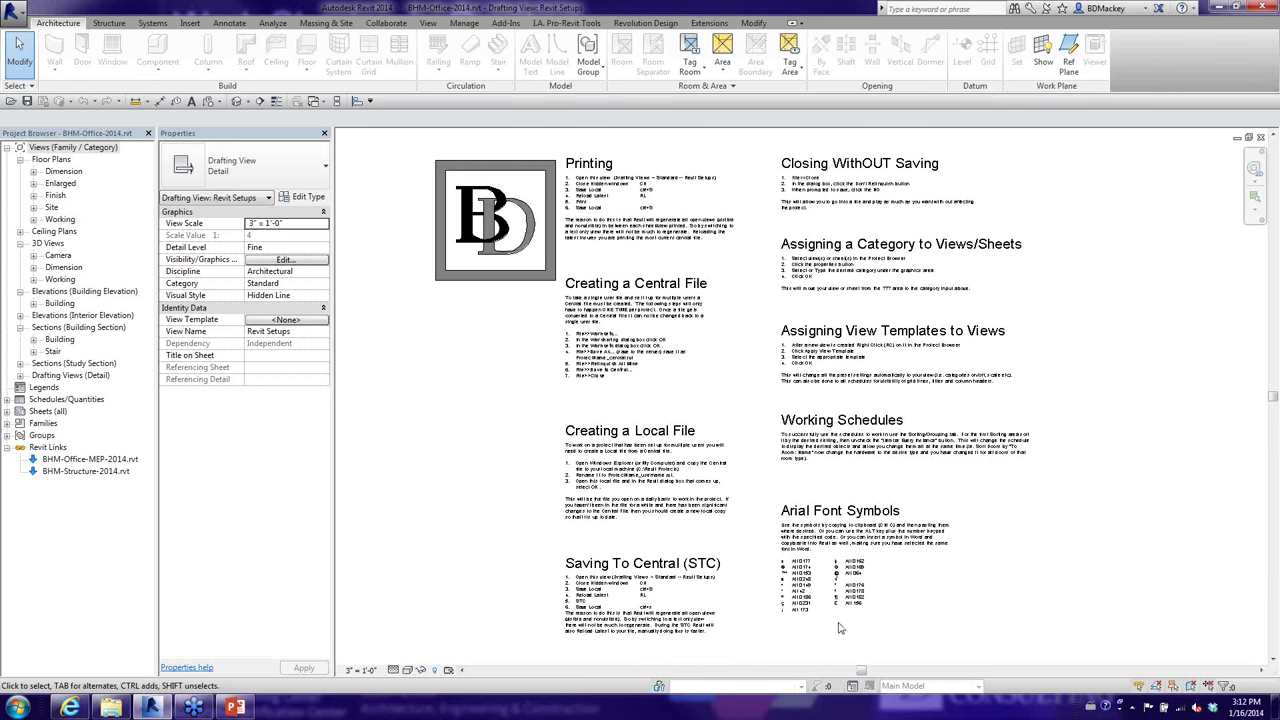
click(386, 22)
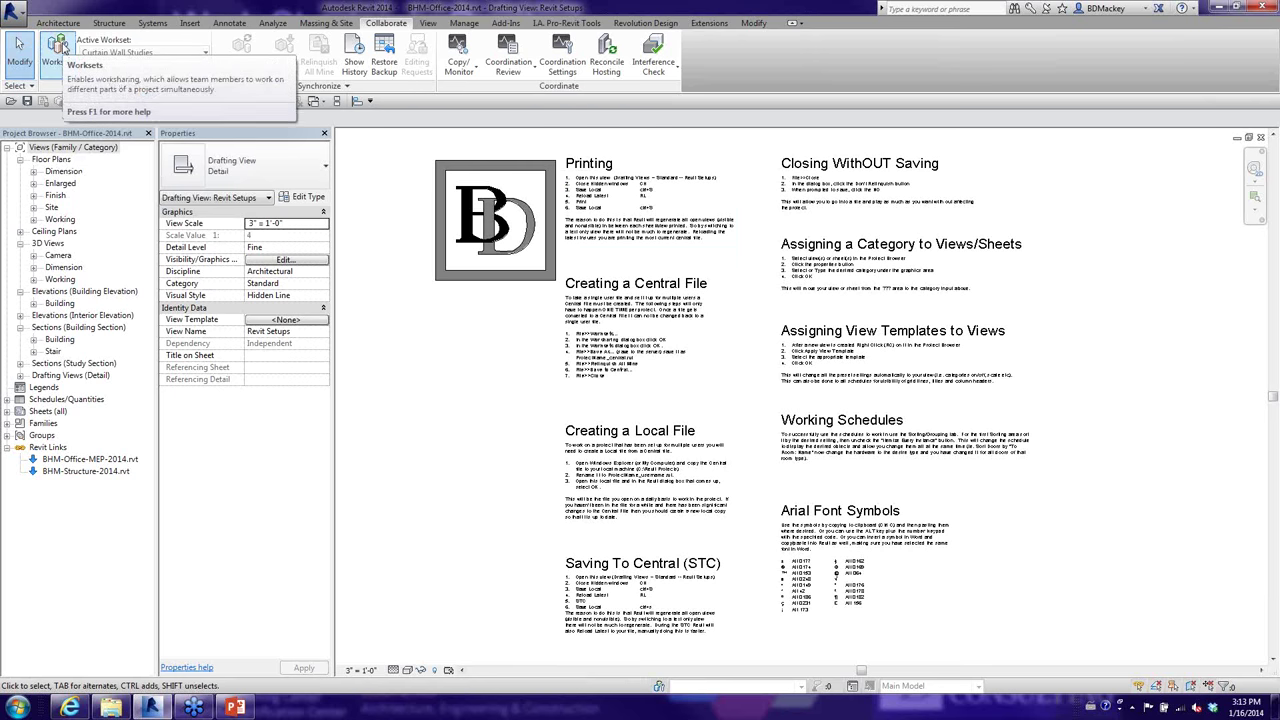
click(659, 688)
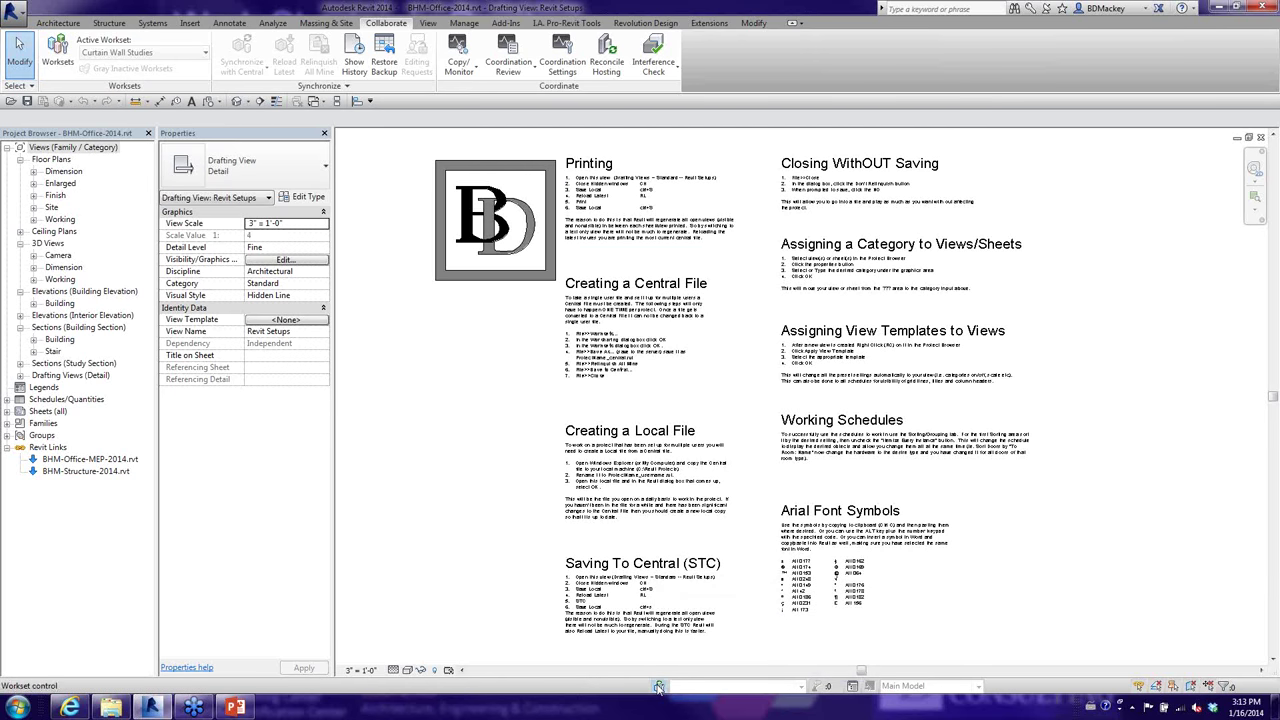
drag(627, 160, 632, 120)
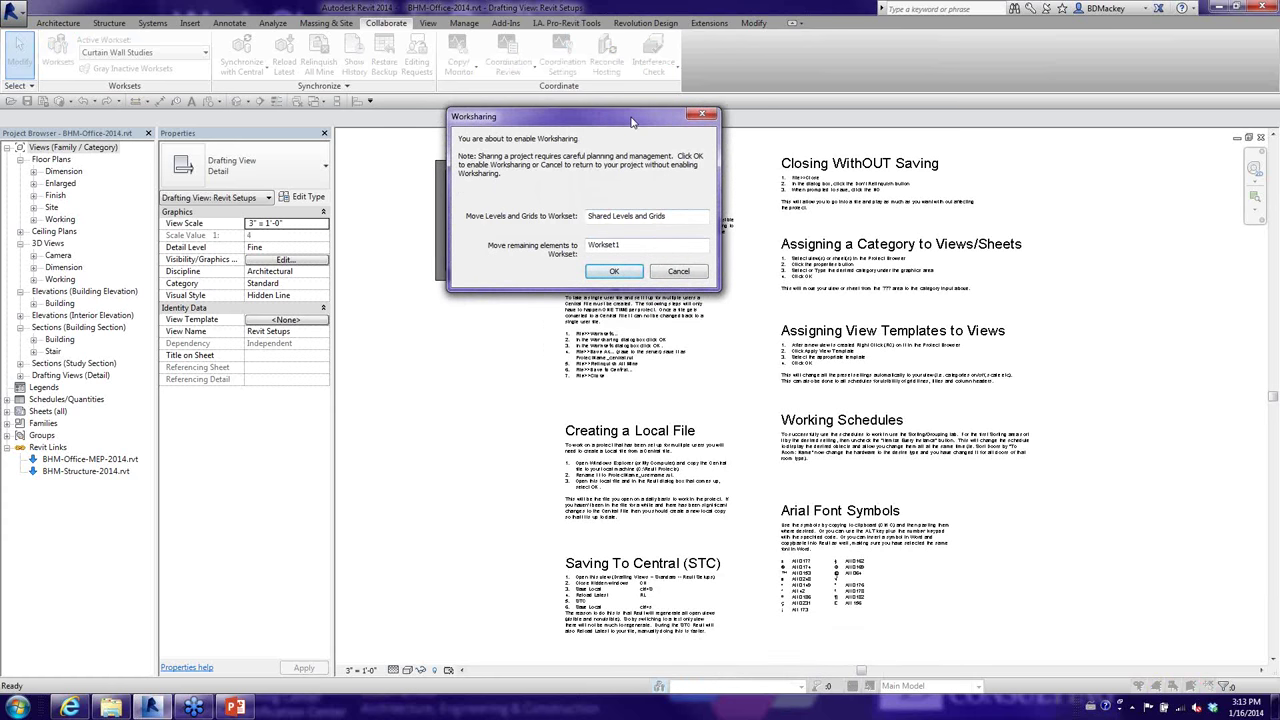
mouse_move(632, 120)
mouse_down()
mouse_move(614, 177)
mouse_move(616, 300)
mouse_up()
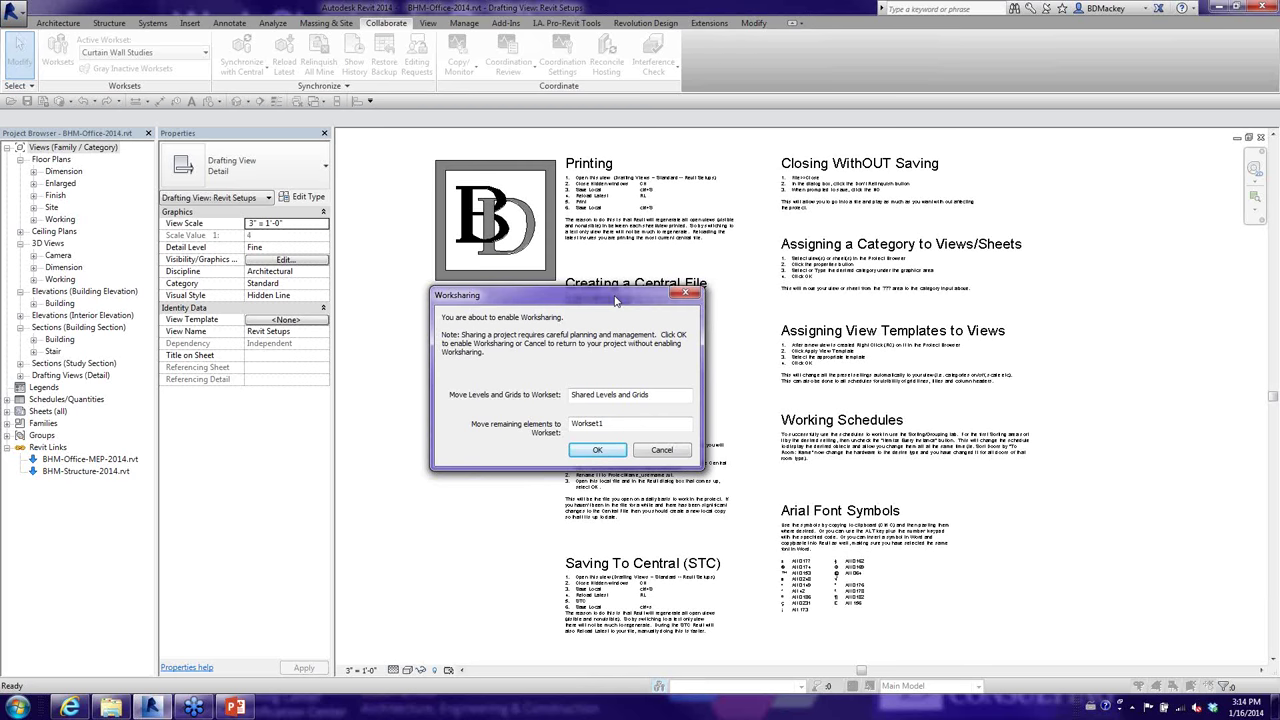
click(574, 423)
text(_)
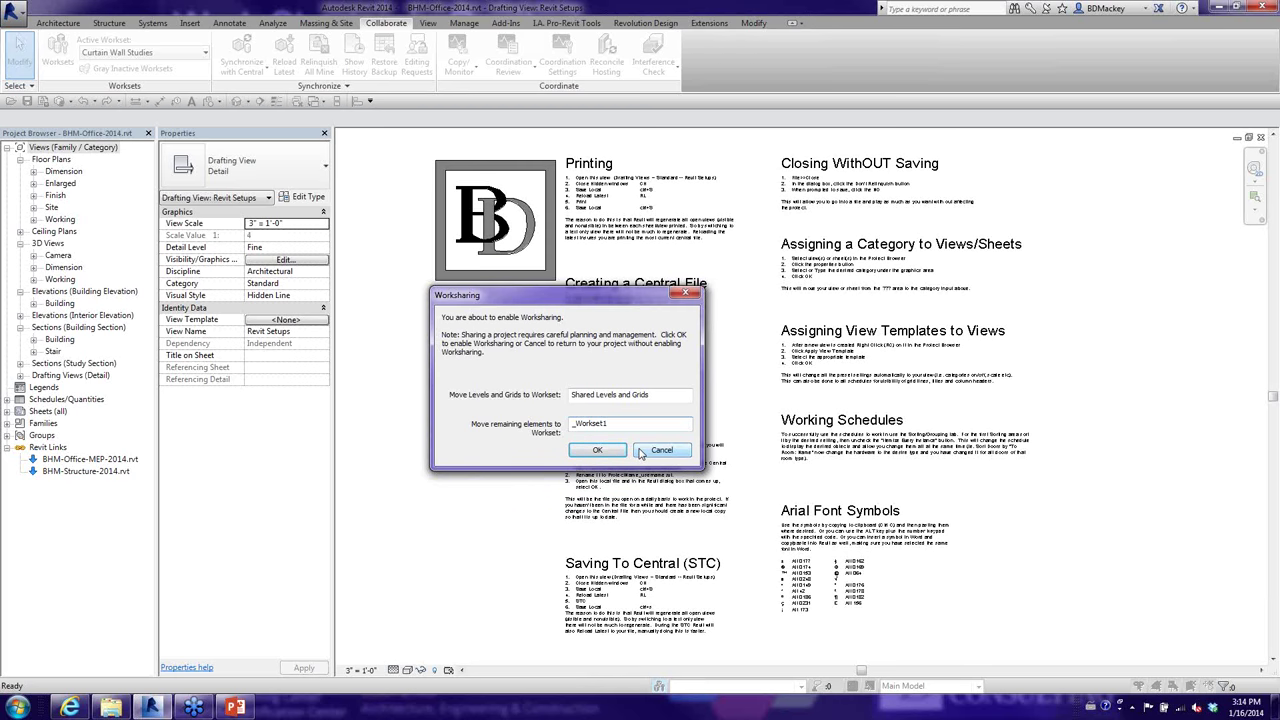
Name the workset for levels and grids "Levels and Grids" and confirm enabling worksharing.
double_click(587, 394)
key(Delete)
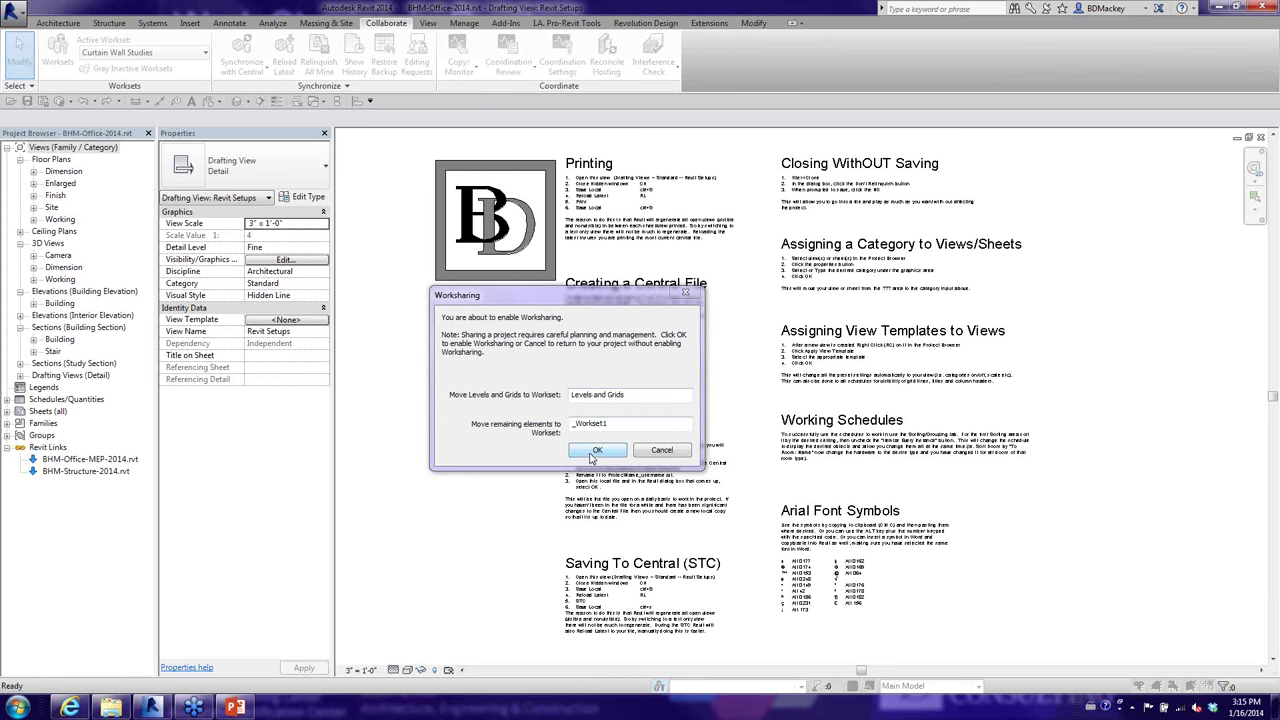
click(595, 452)
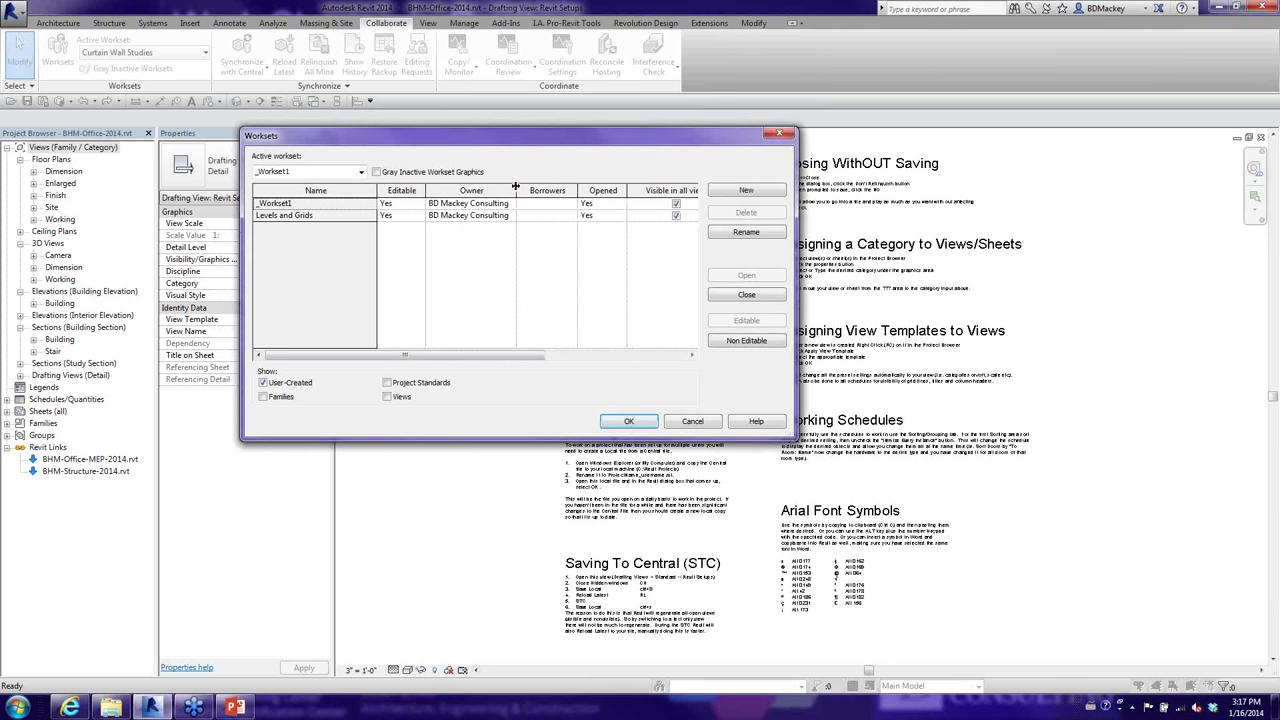
Create a workset named Links Revit, visible in all views, and keep _Workset1 as the active workset.
mouse_move(487, 190)
mouse_down()
mouse_move(514, 190)
mouse_move(493, 195)
mouse_up()
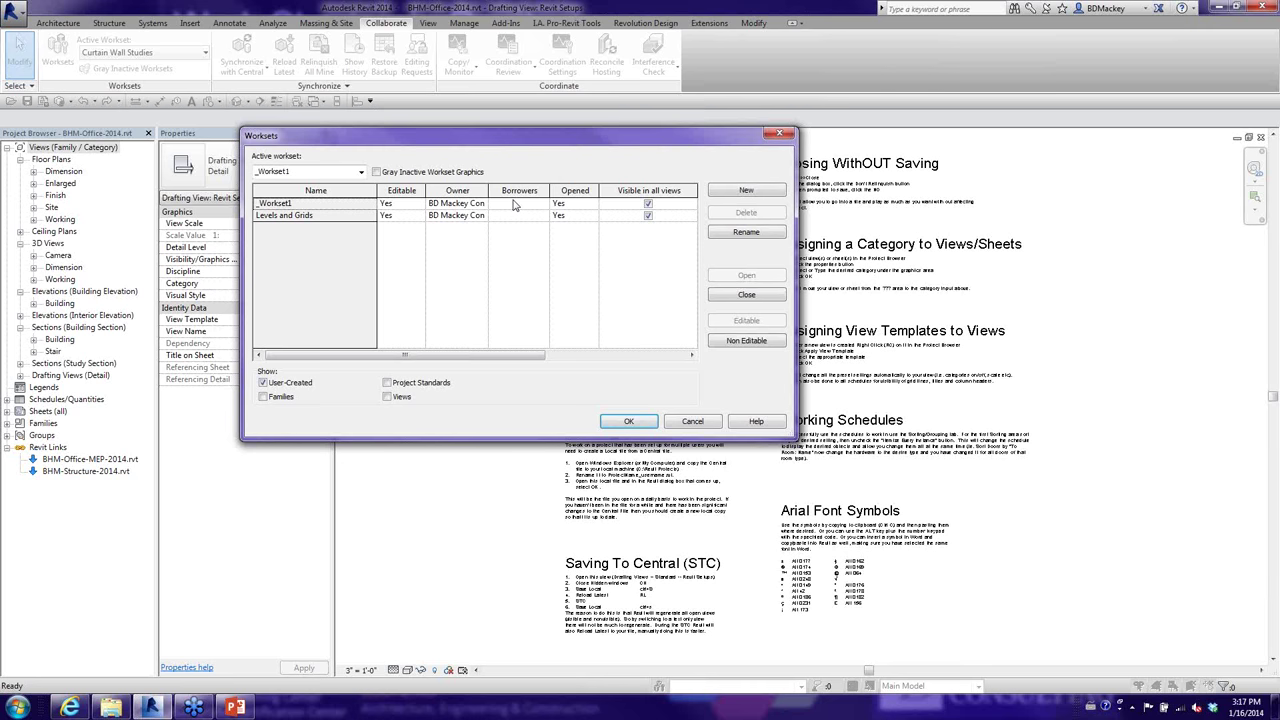
click(771, 200)
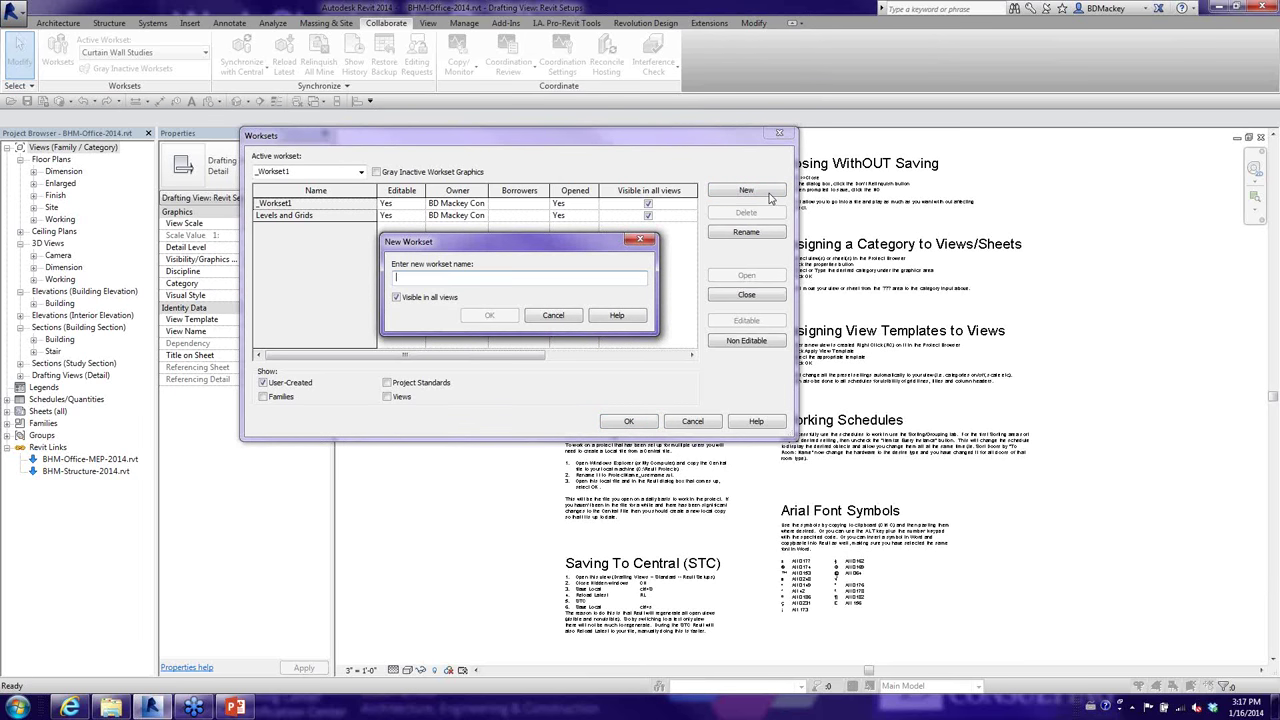
text(sh)
text(Links)
text( Revit)
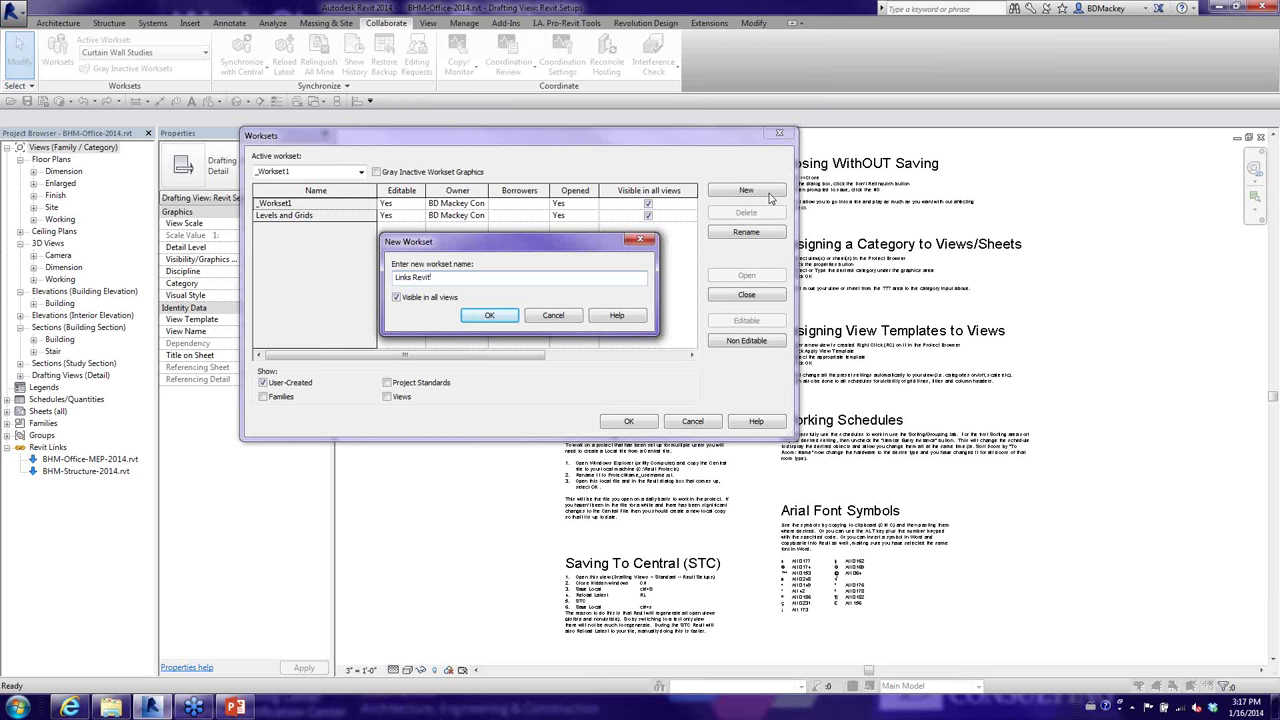
click(495, 318)
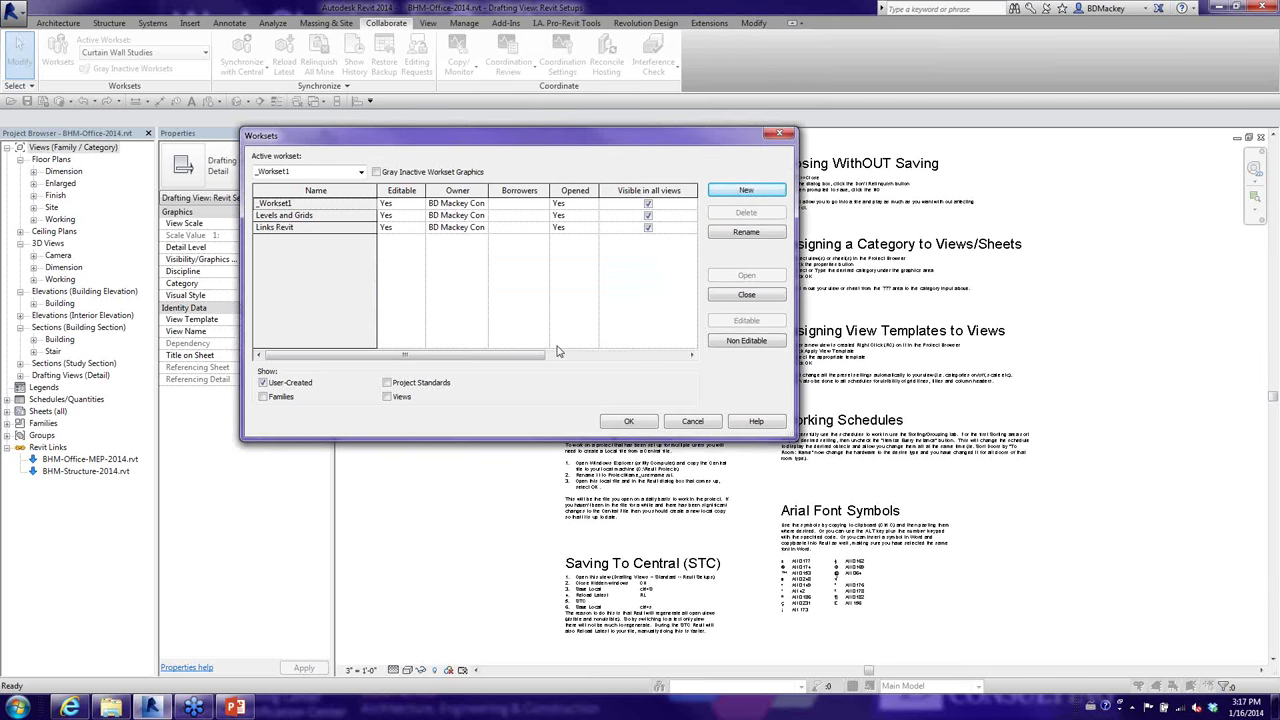
click(626, 422)
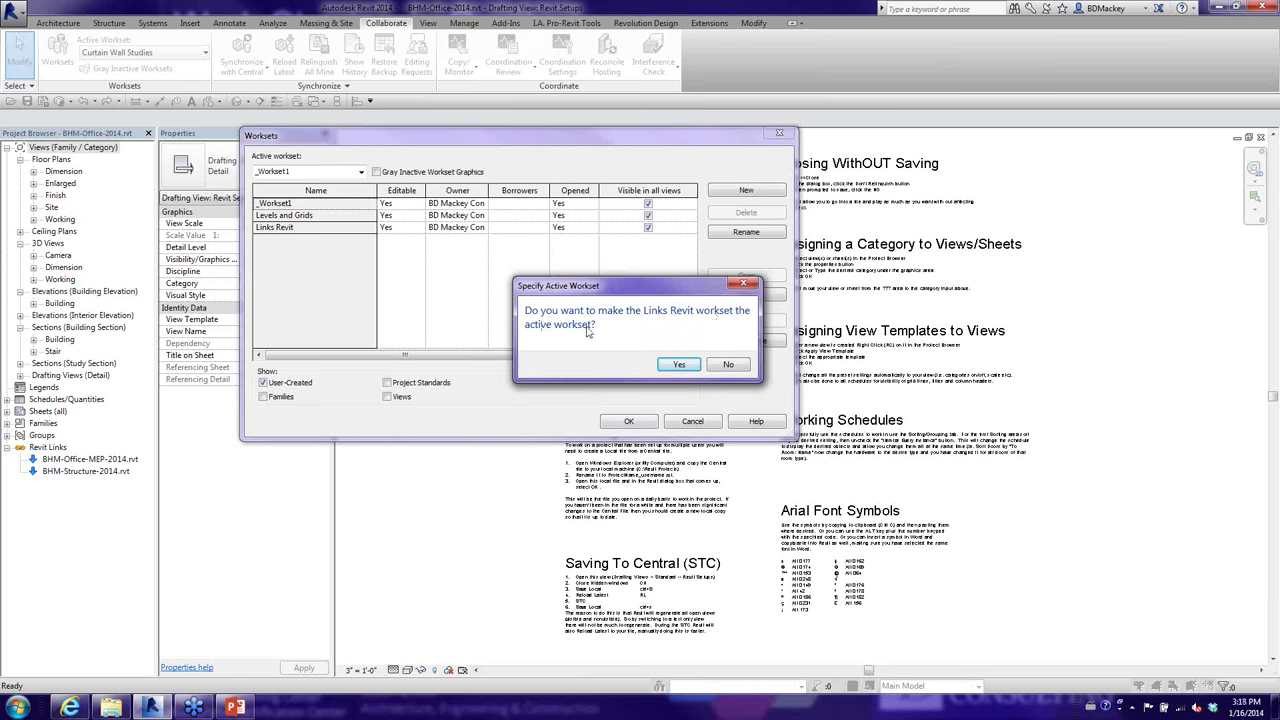
click(730, 364)
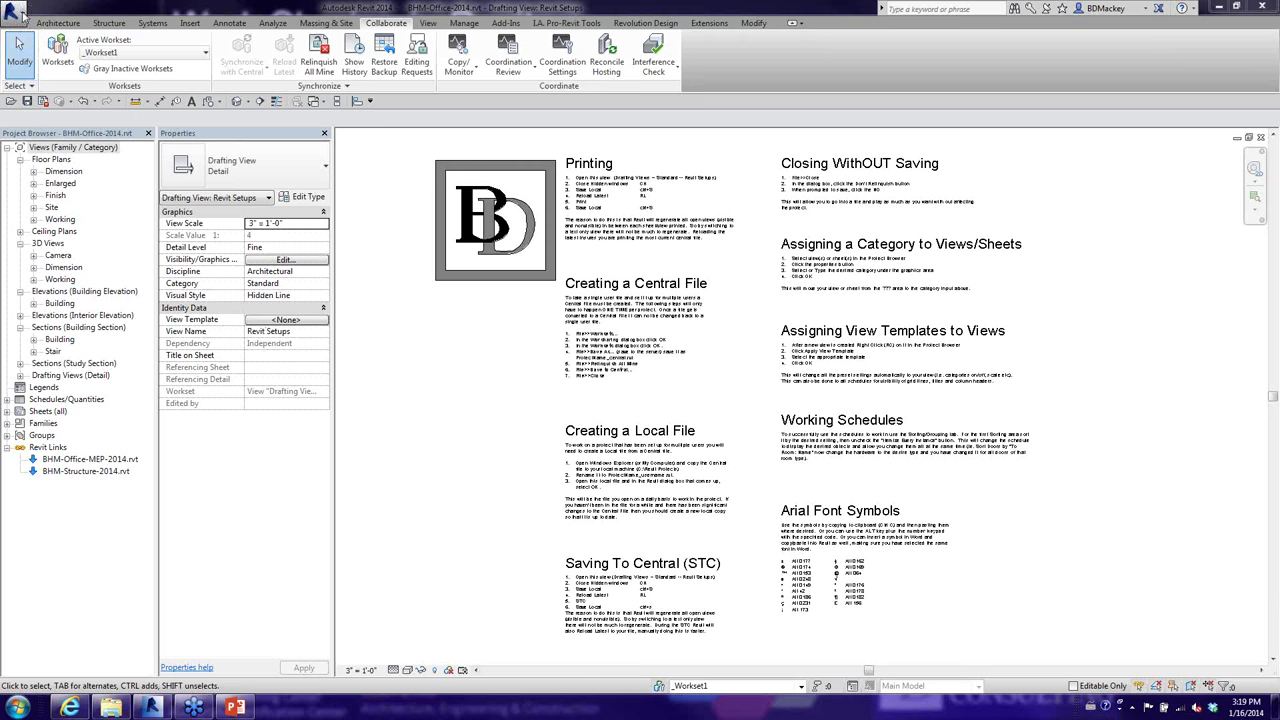
Start saving the project under a new name and browse to the Client folder on the D: drive.
click(24, 14)
mouse_move(60, 163)
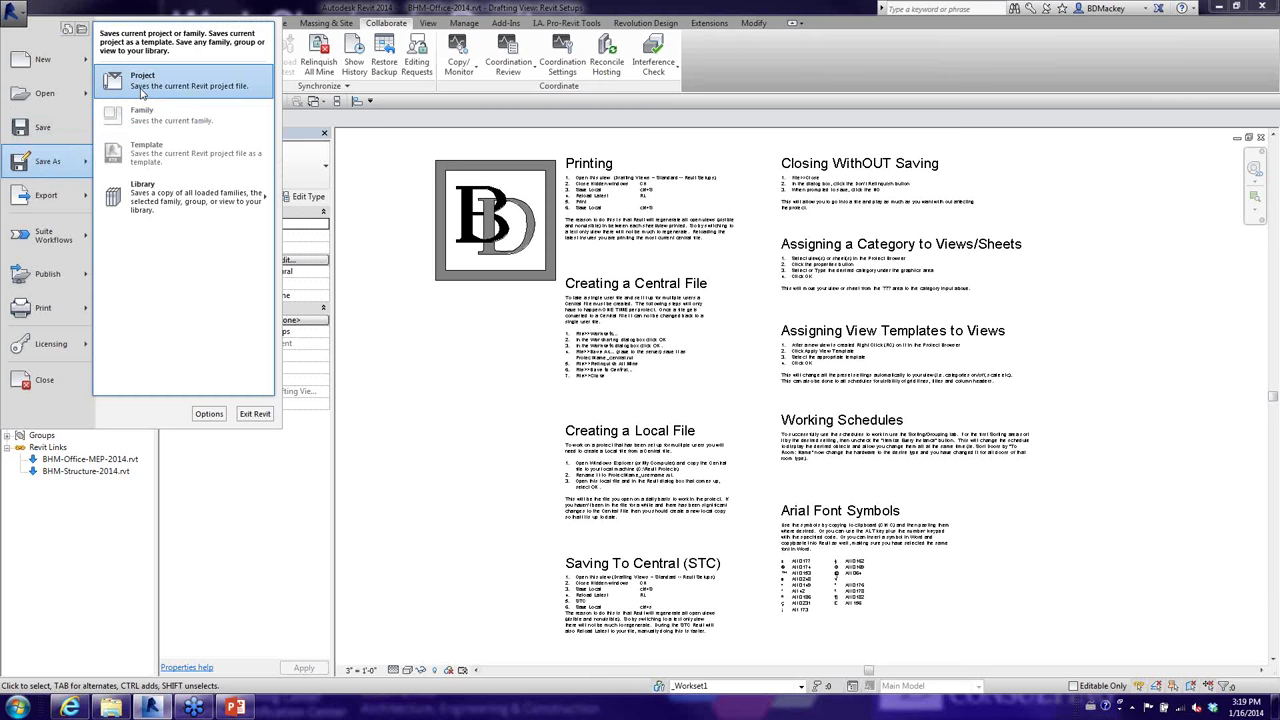
click(142, 86)
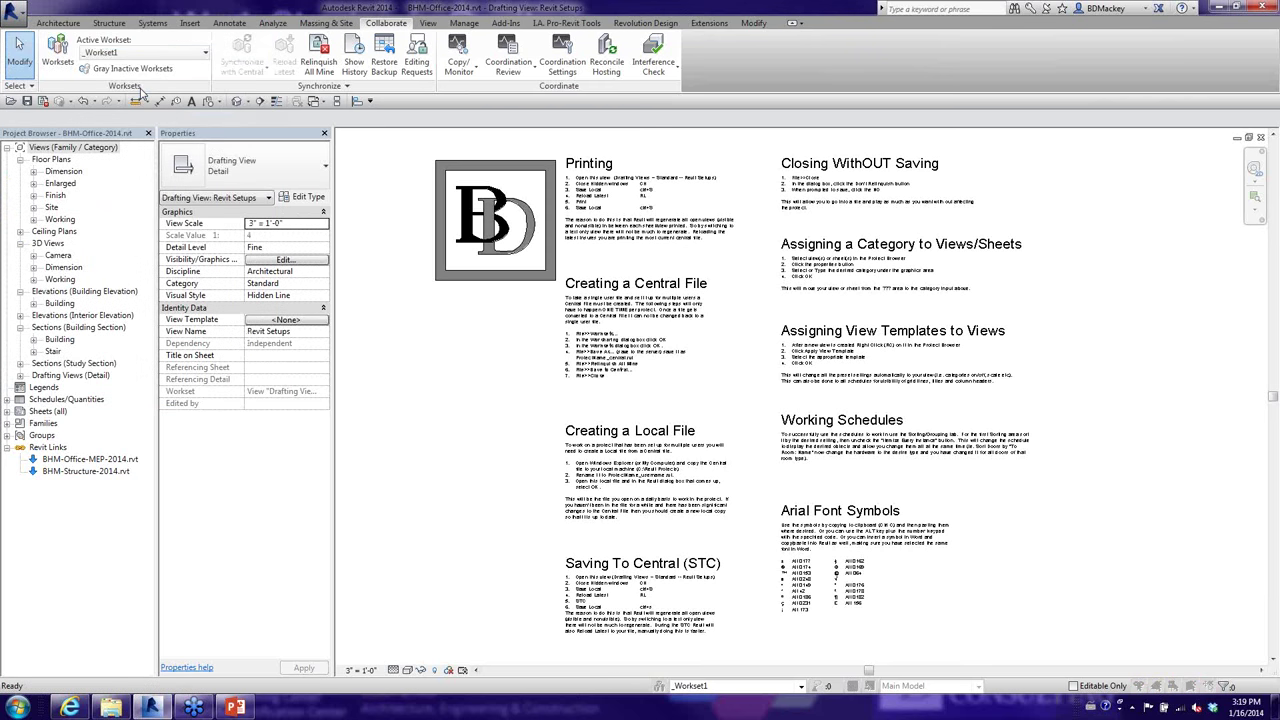
click(660, 172)
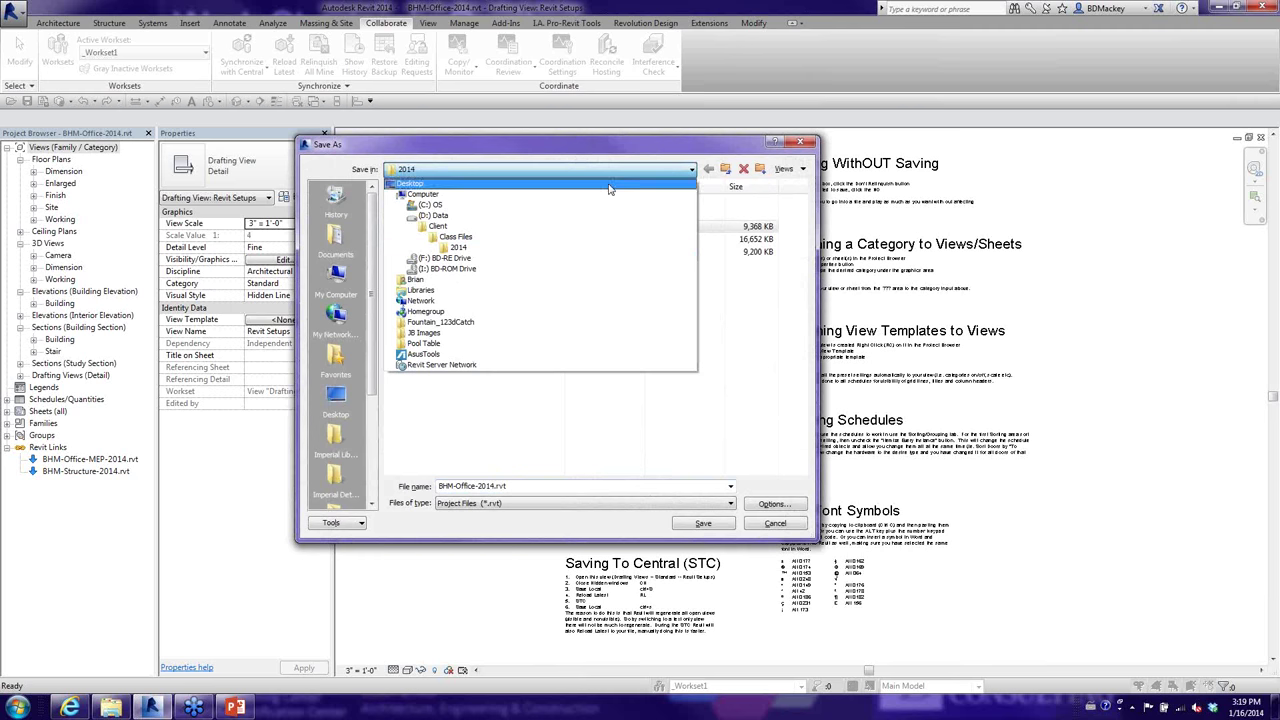
click(440, 226)
Create a folder named Server inside the Client folder and open it as the save location.
drag(803, 262, 701, 203)
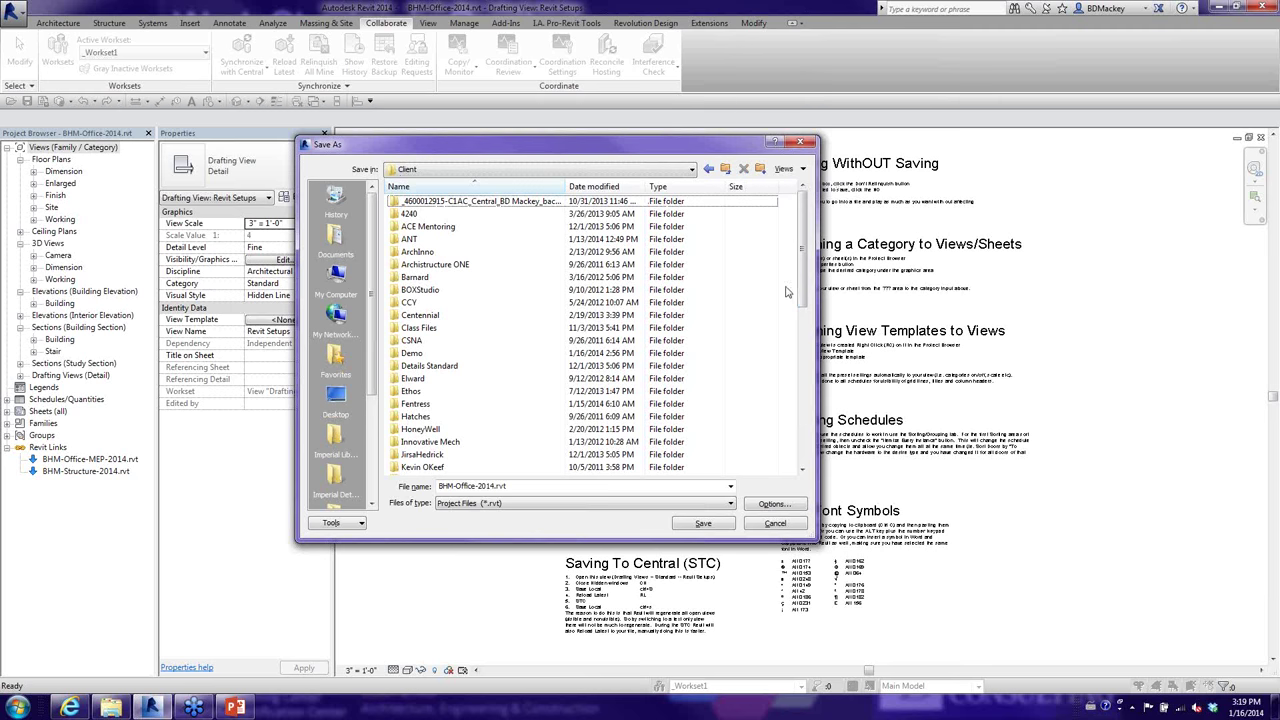
drag(803, 265, 800, 398)
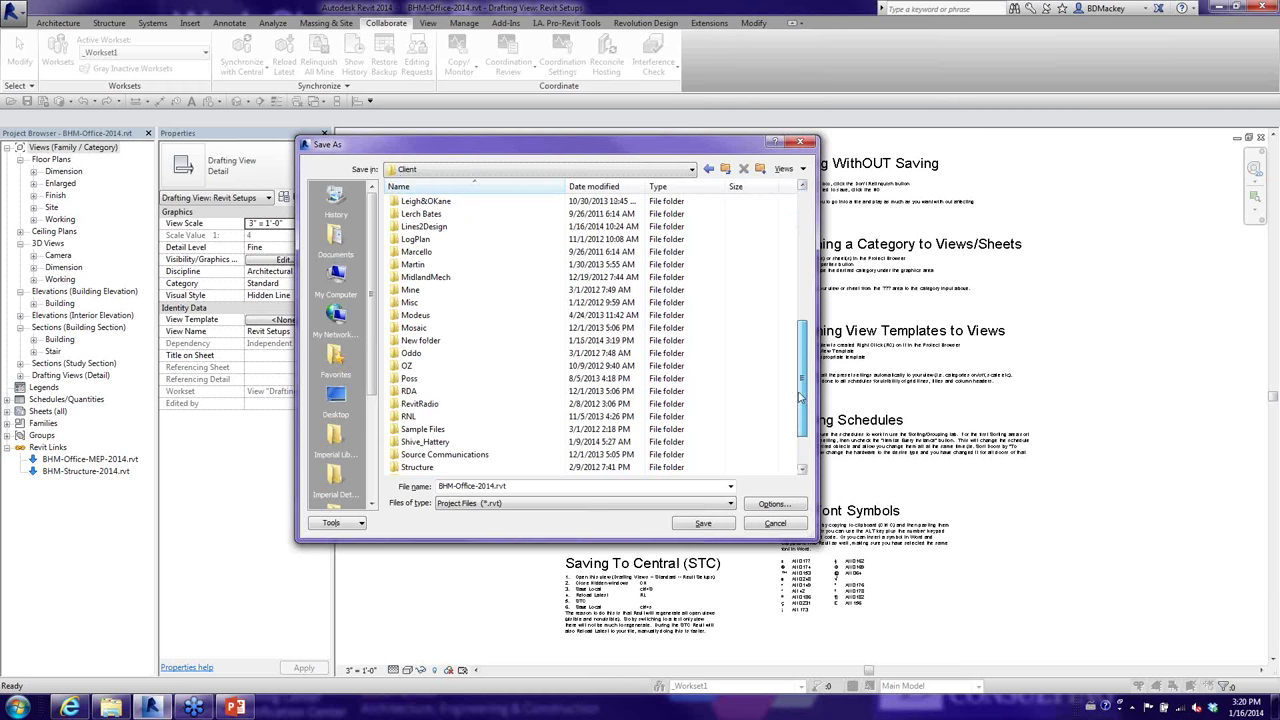
right_click(413, 340)
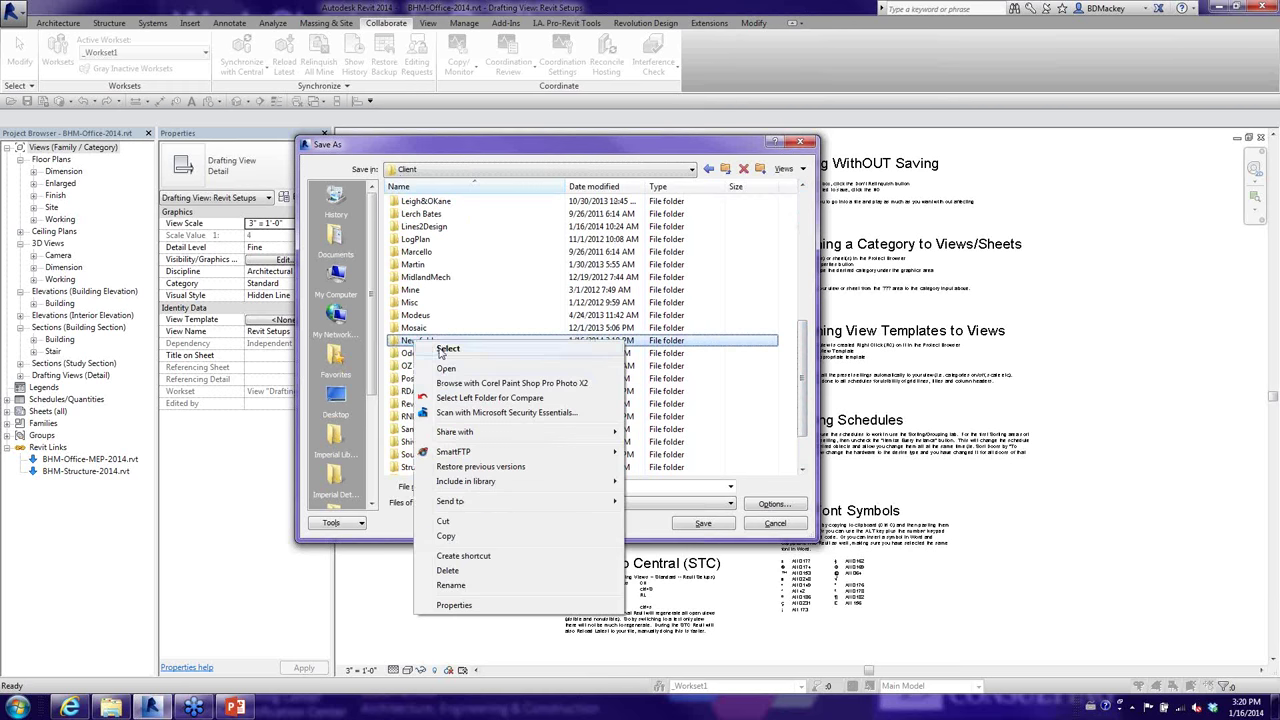
click(463, 586)
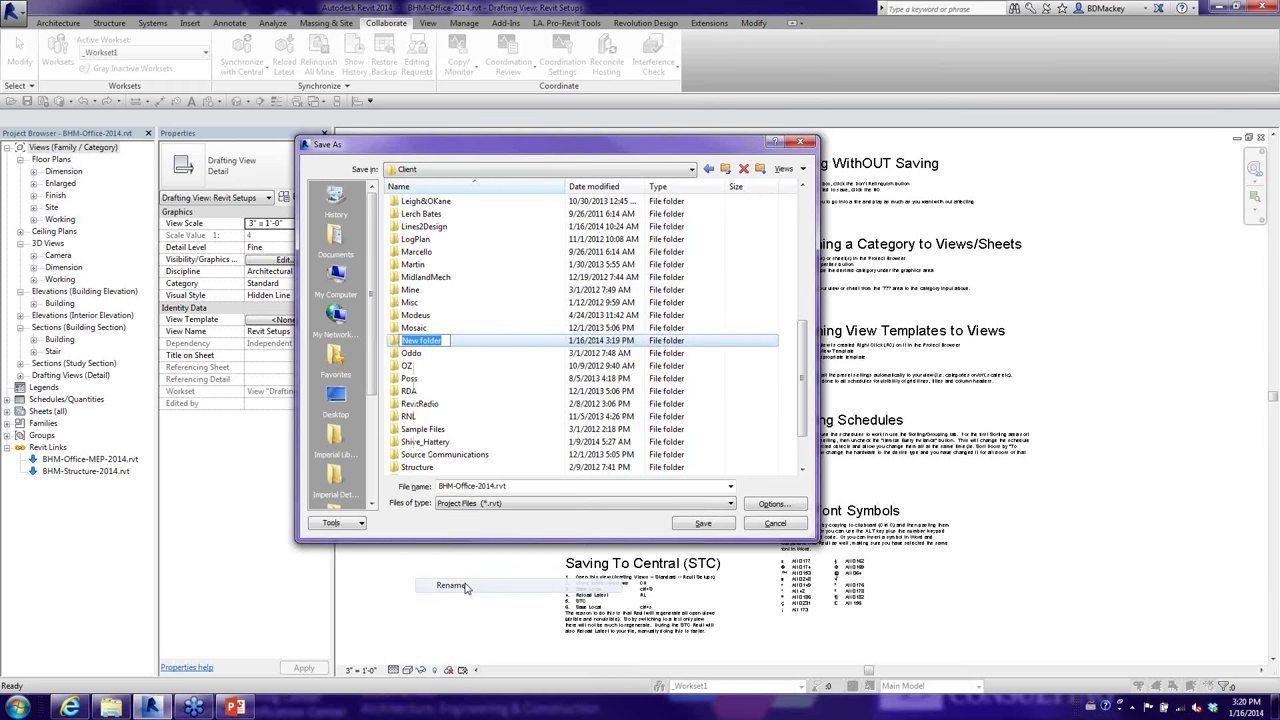
text(Server)
key(Return)
double_click(409, 436)
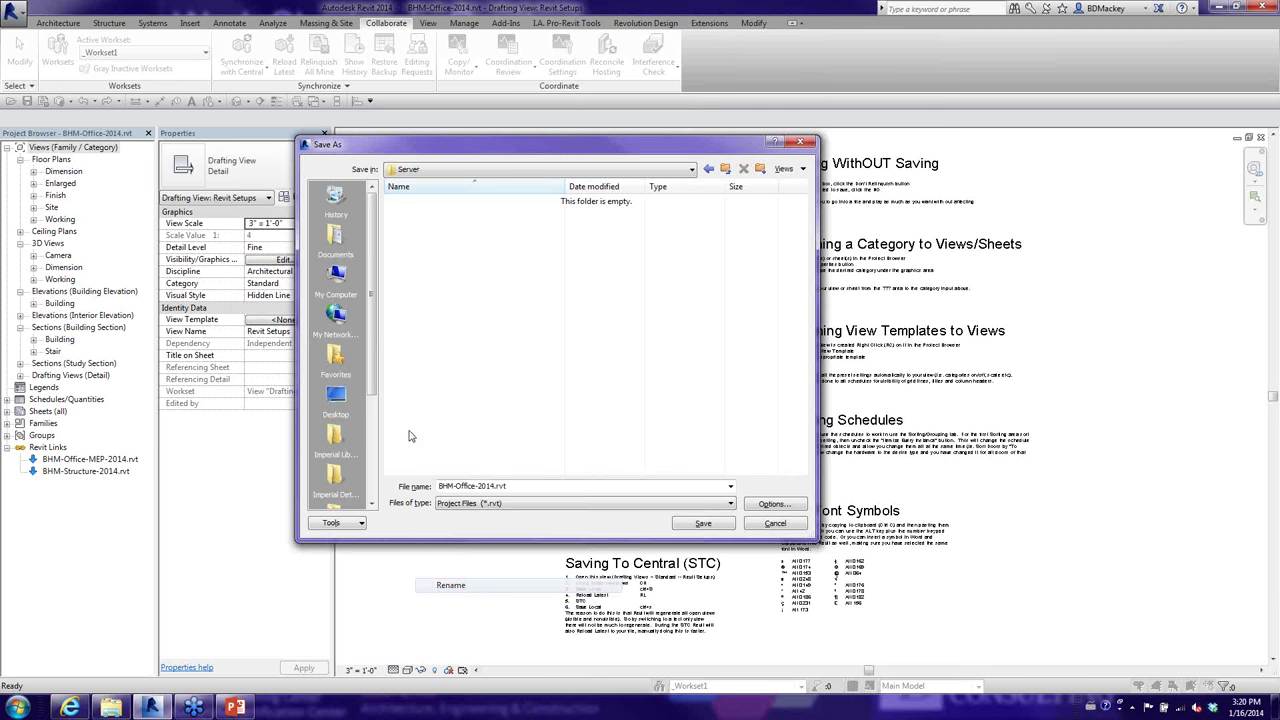
Save the project in the Server folder as BHM-Office-A14.rvt.
click(480, 486)
double_click(480, 486)
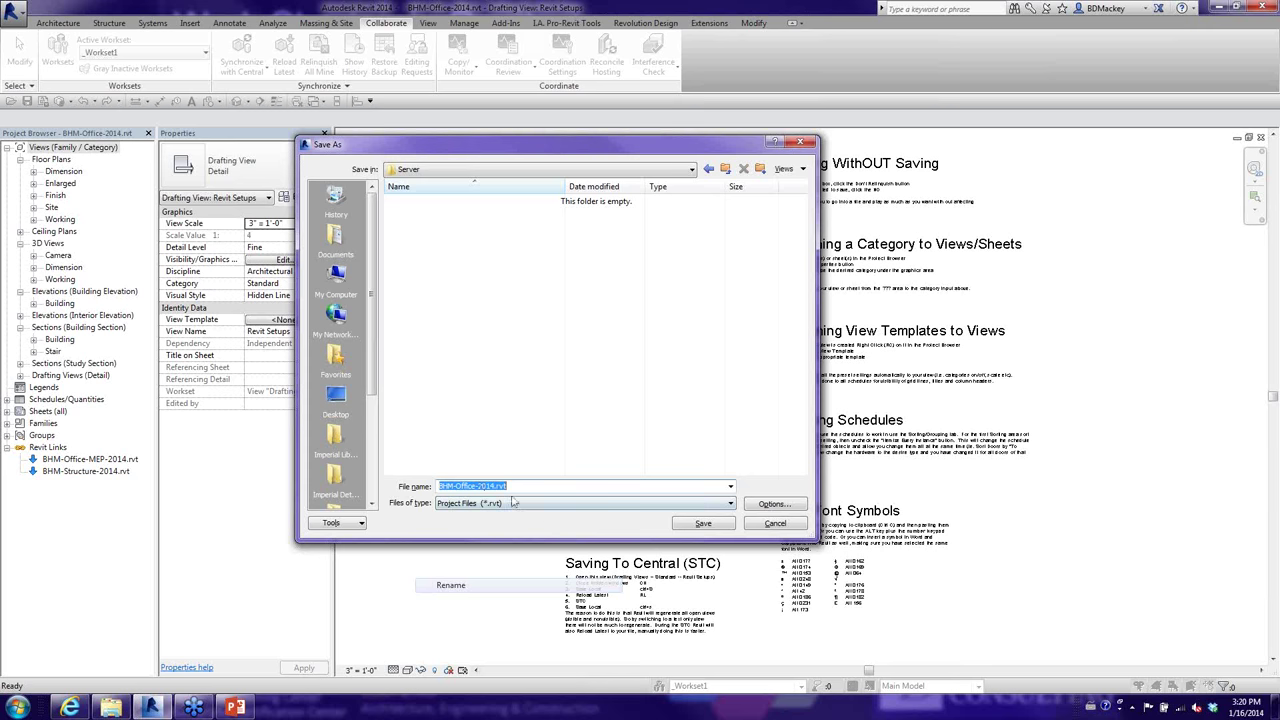
click(478, 487)
text(A_)
key(BackSpace)
key(BackSpace)
key(BackSpace)
click(704, 526)
click(704, 524)
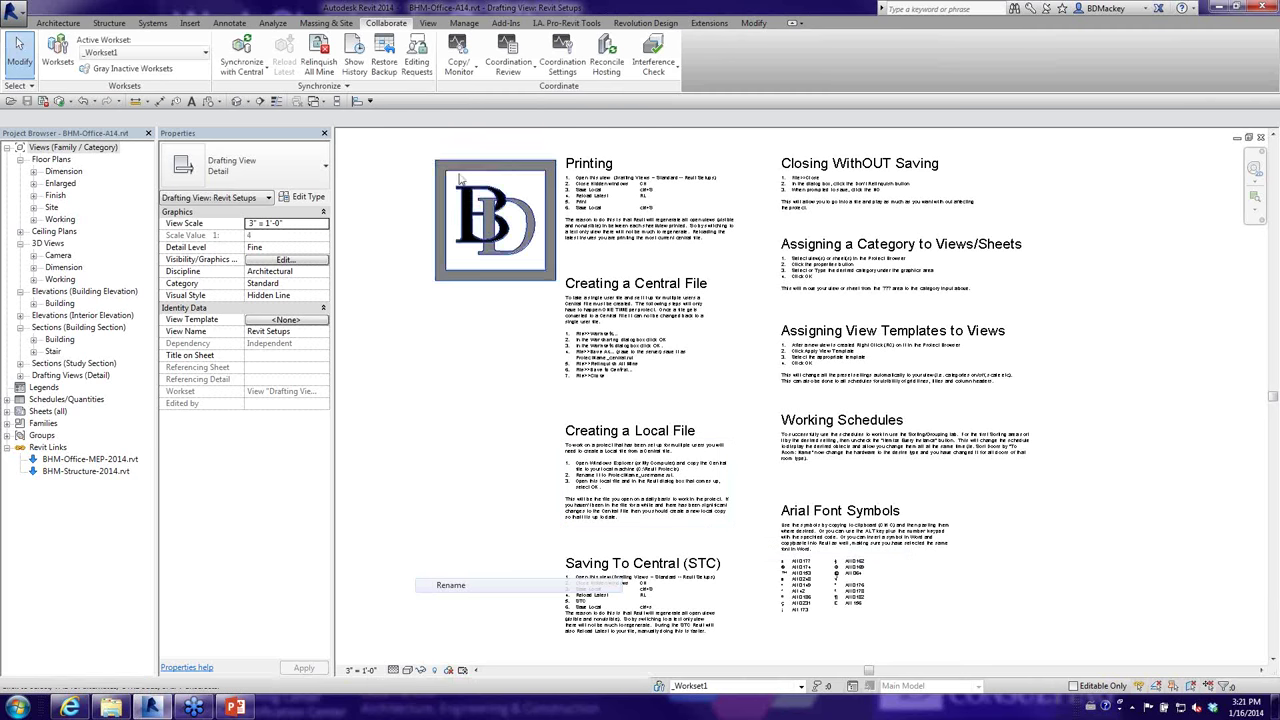
Open the 3D Coordination working view and inspect the workset assignment of the low red enclosure wall.
click(33, 279)
click(88, 291)
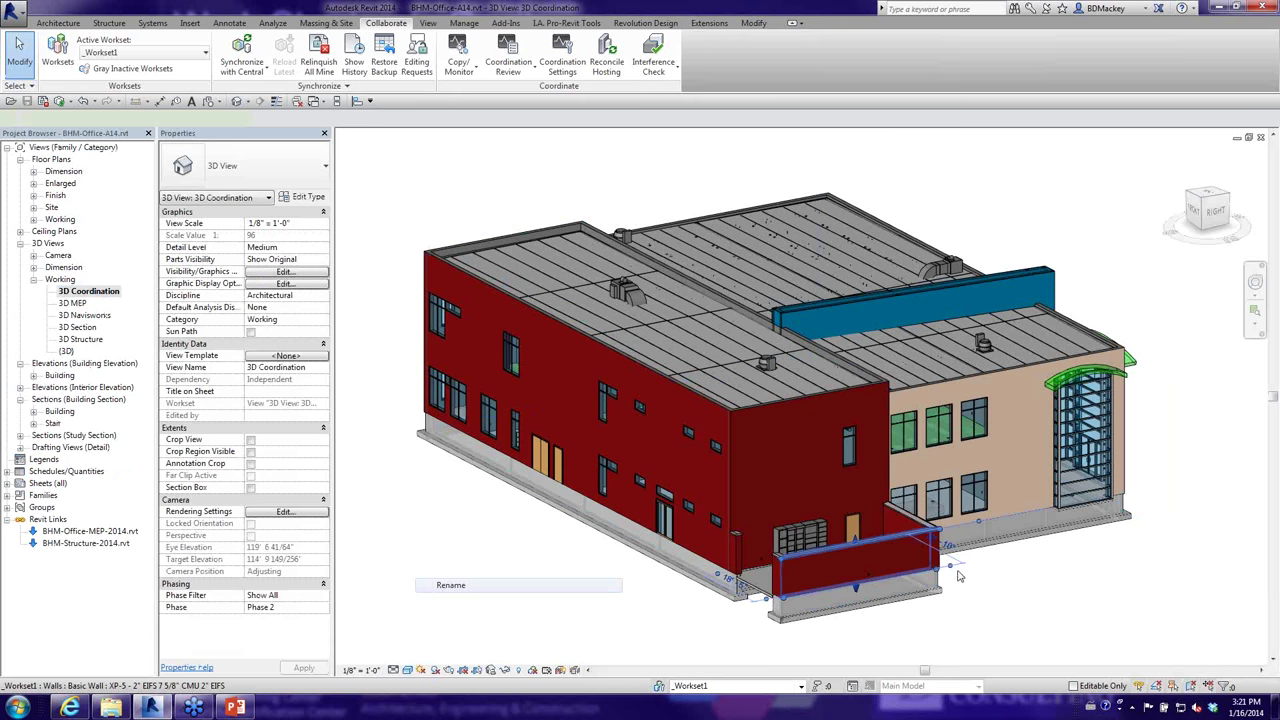
click(955, 572)
middle_drag(1006, 531, 1046, 489)
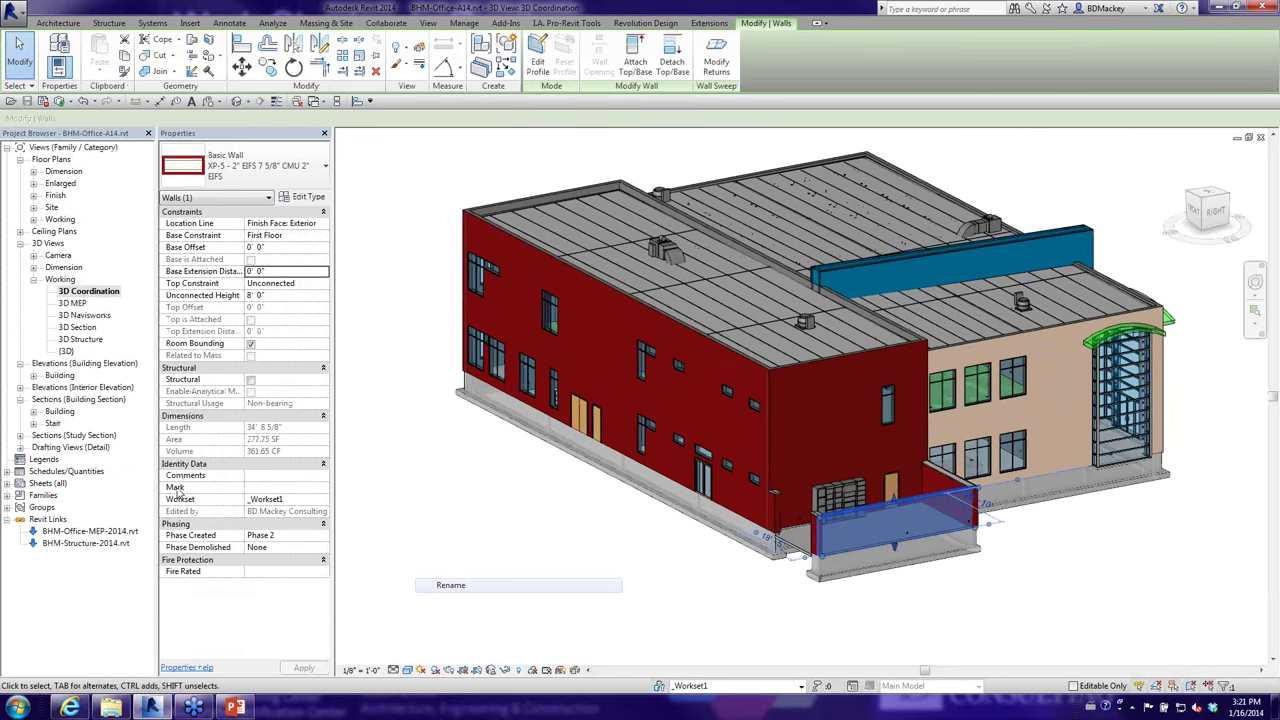
click(263, 504)
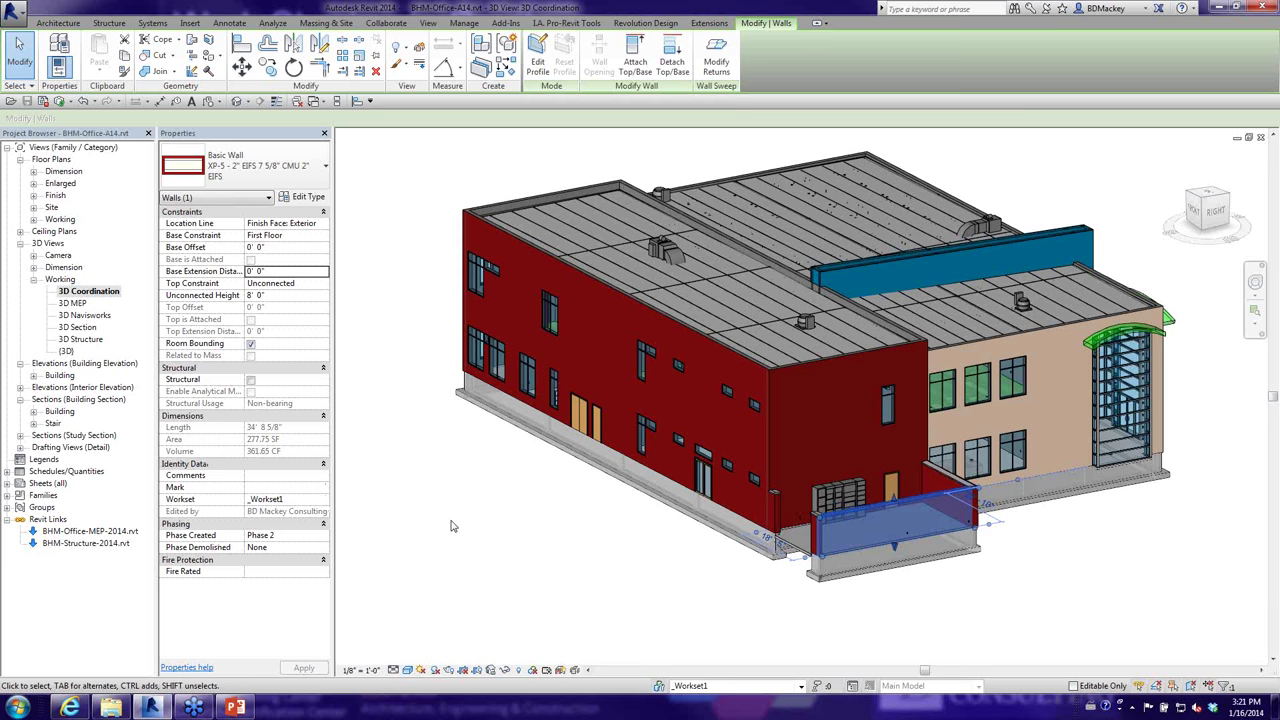
key(Escape)
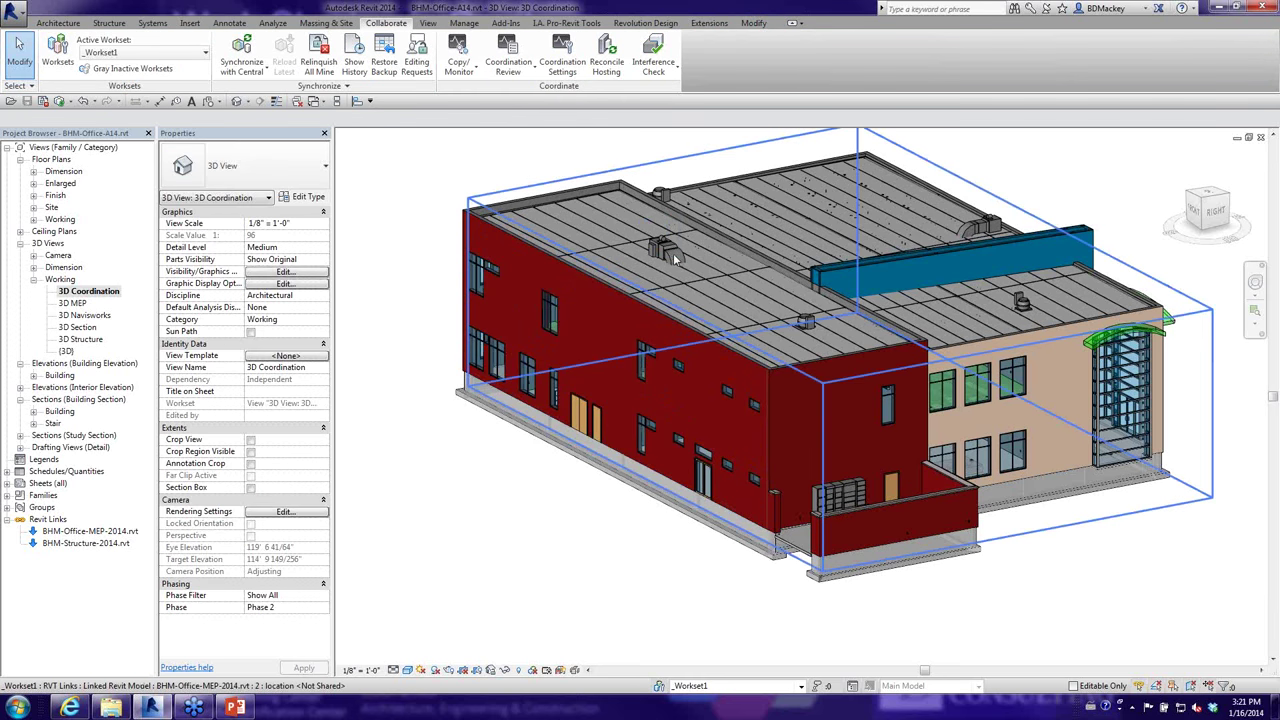
Assign the linked model BHM-Office-MEP-2014.rvt to the Links Revit workset.
click(672, 254)
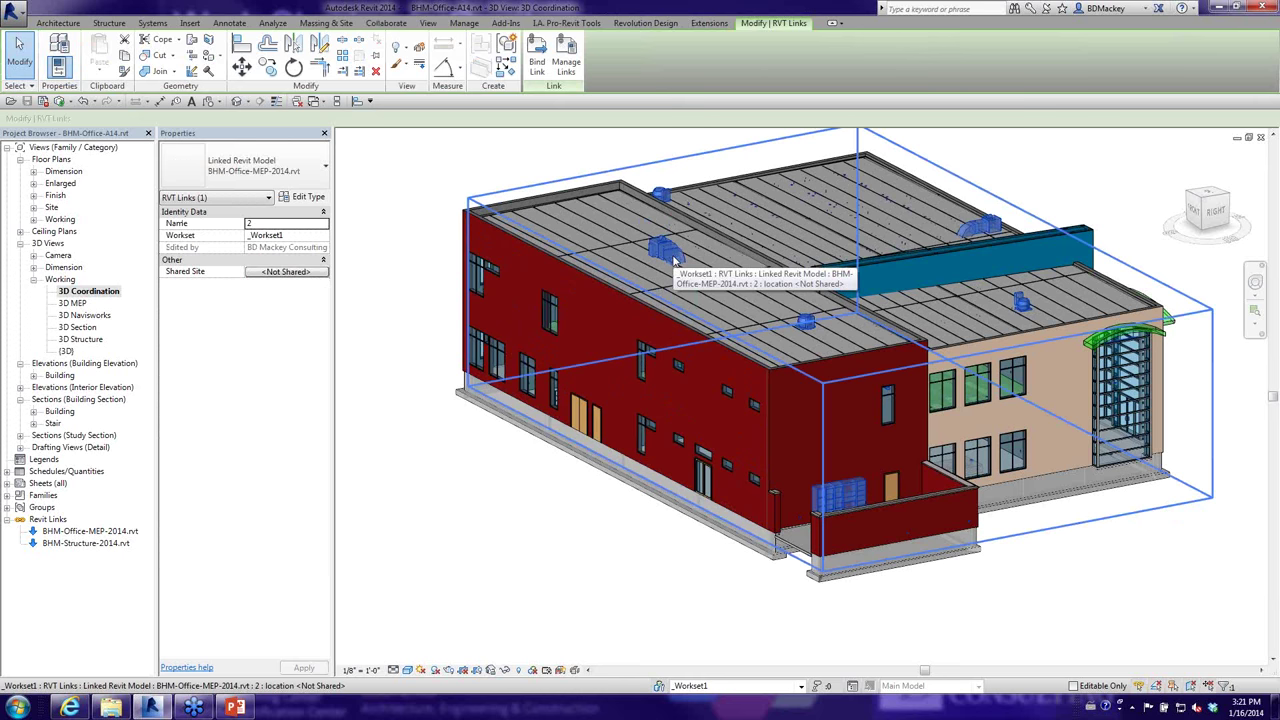
click(325, 236)
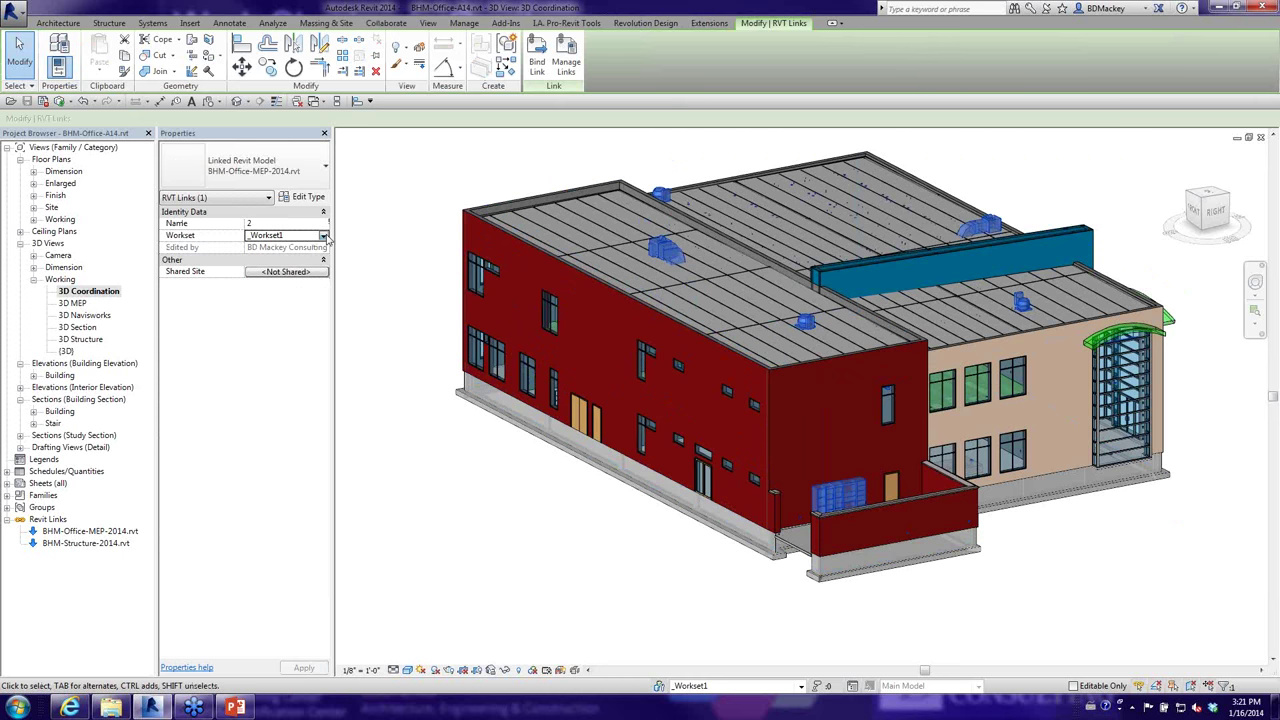
click(325, 236)
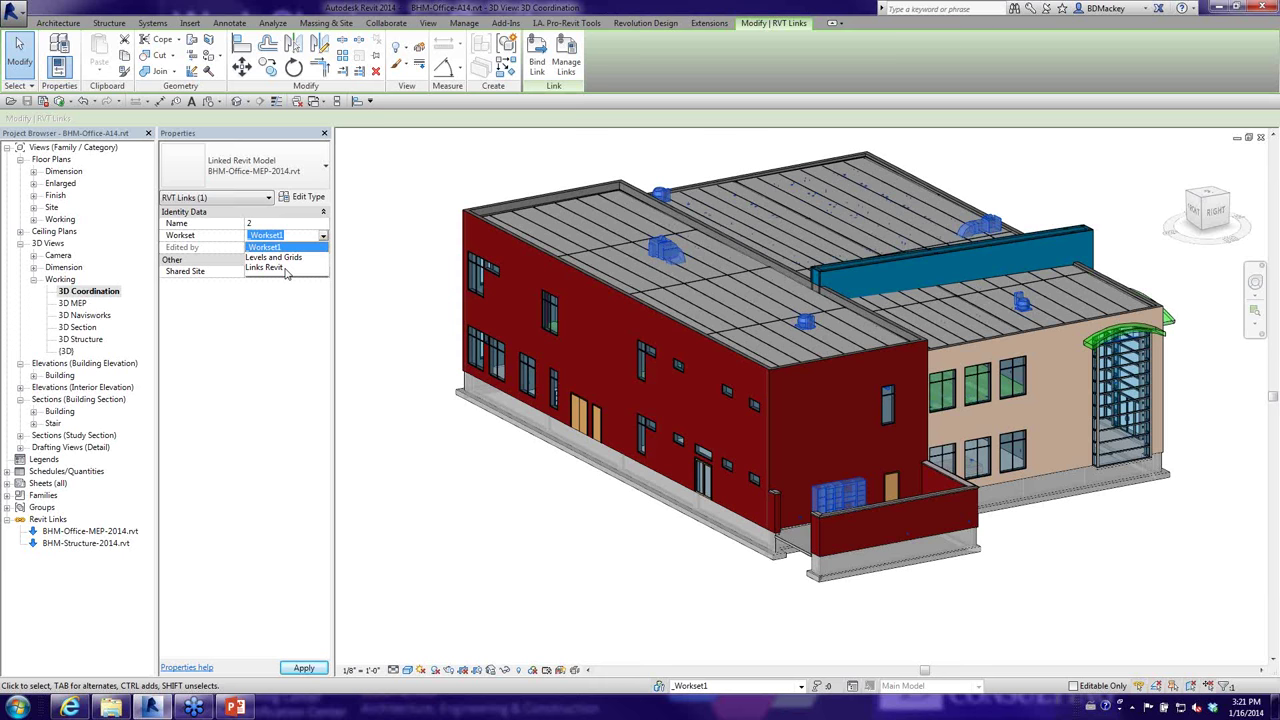
click(265, 268)
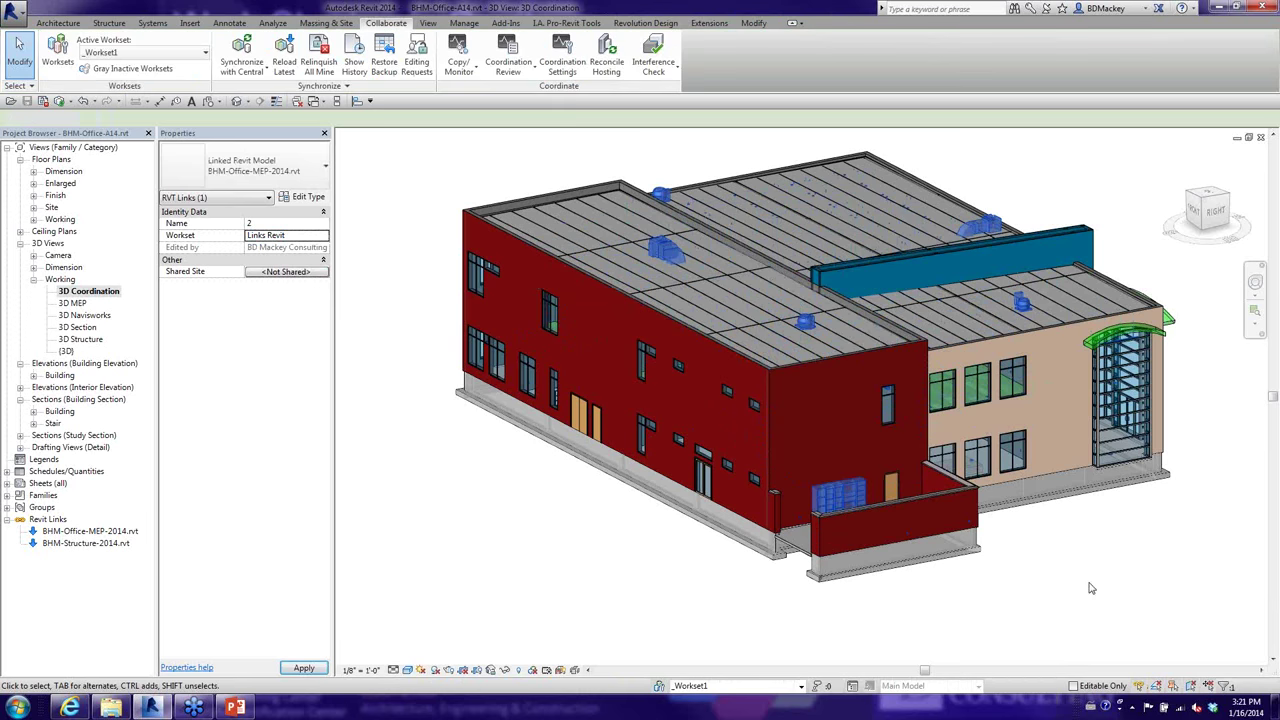
key(Escape)
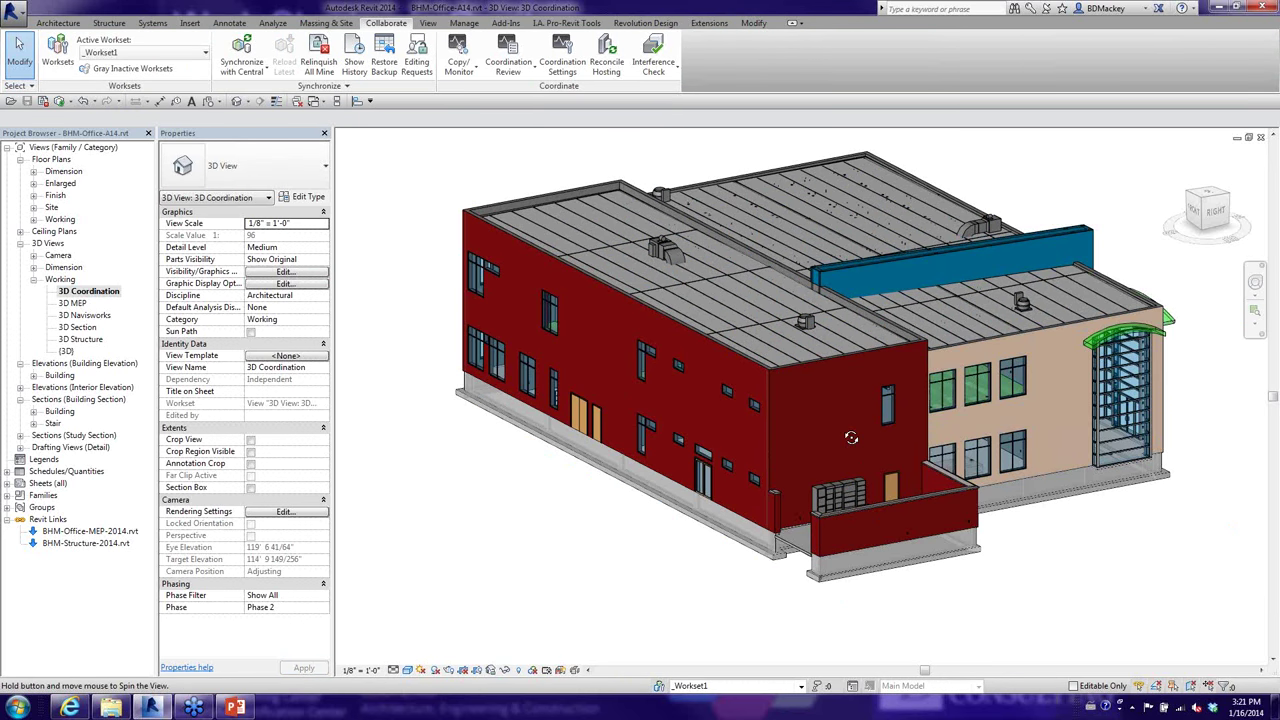
Assign the linked model BHM-Structure-2014.rvt to the Links Revit workset.
shift+middle_drag(823, 426, 760, 480)
scroll(569, 509, up, 5)
scroll(569, 509, down, 5)
click(603, 549)
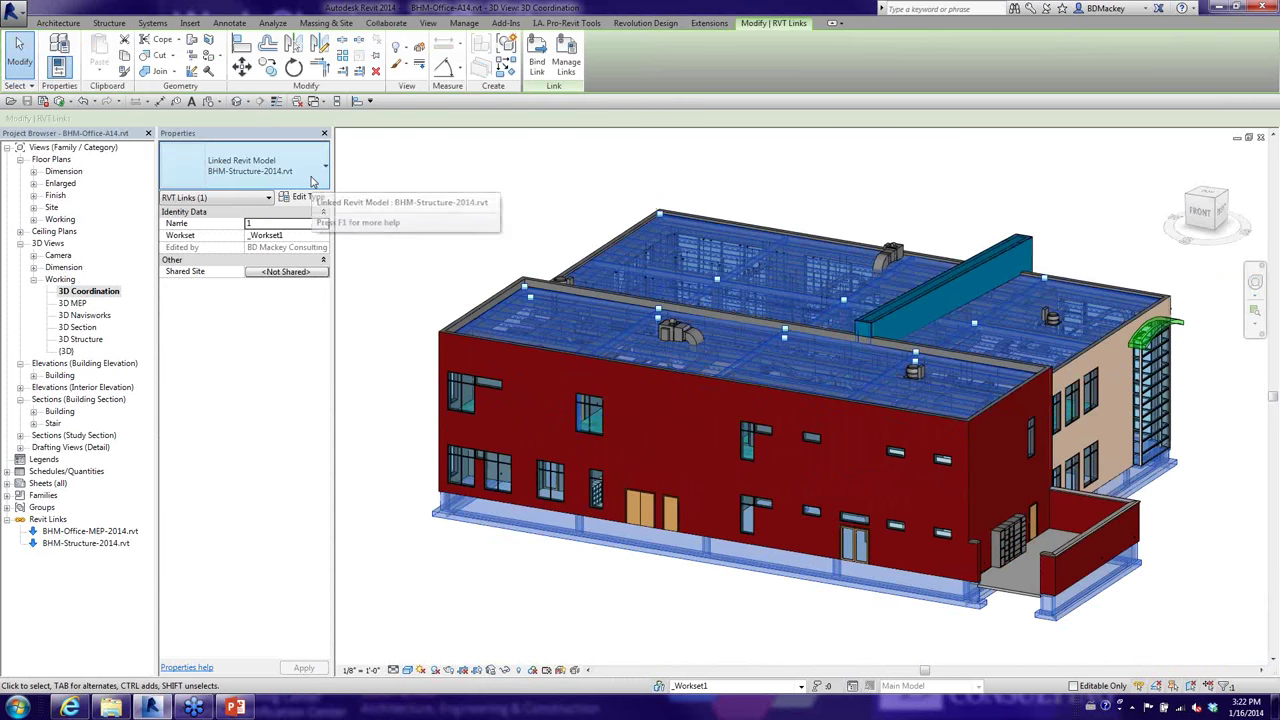
click(322, 235)
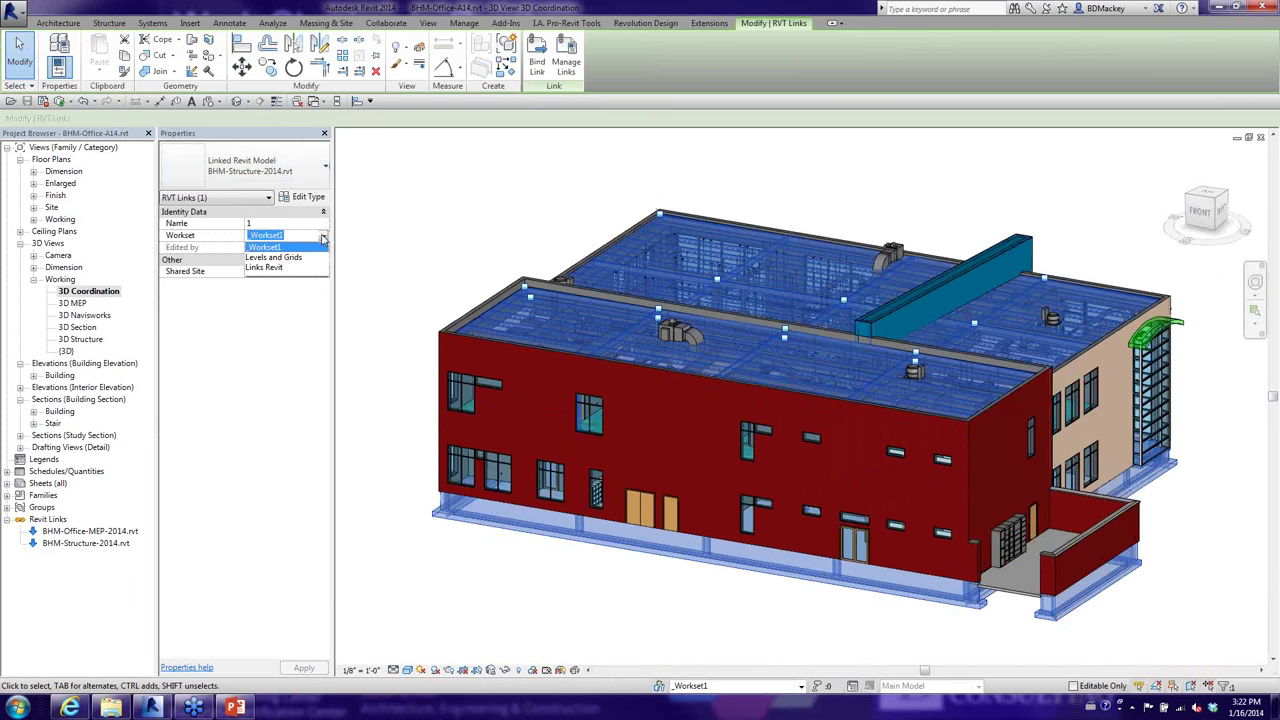
click(280, 268)
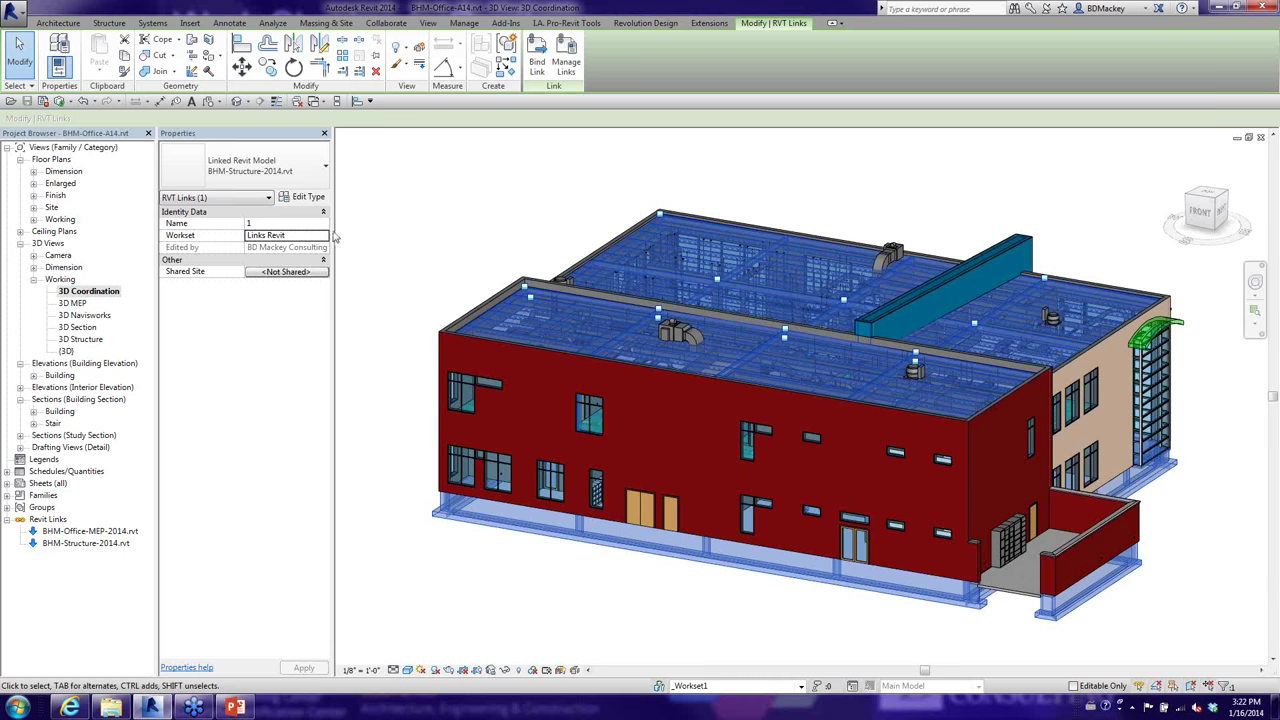
Set the workset in the type properties of the BHM-Structure-2014.rvt link to Links Revit and clear the selection.
click(312, 198)
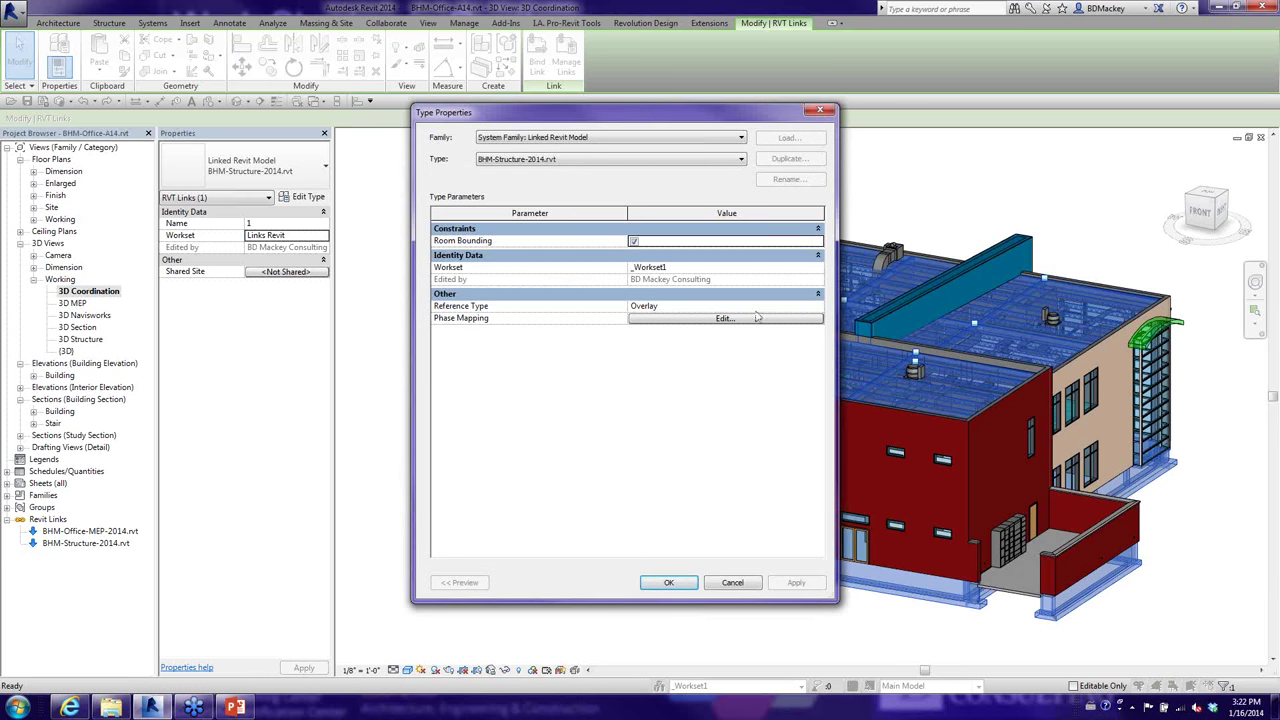
click(750, 268)
click(818, 268)
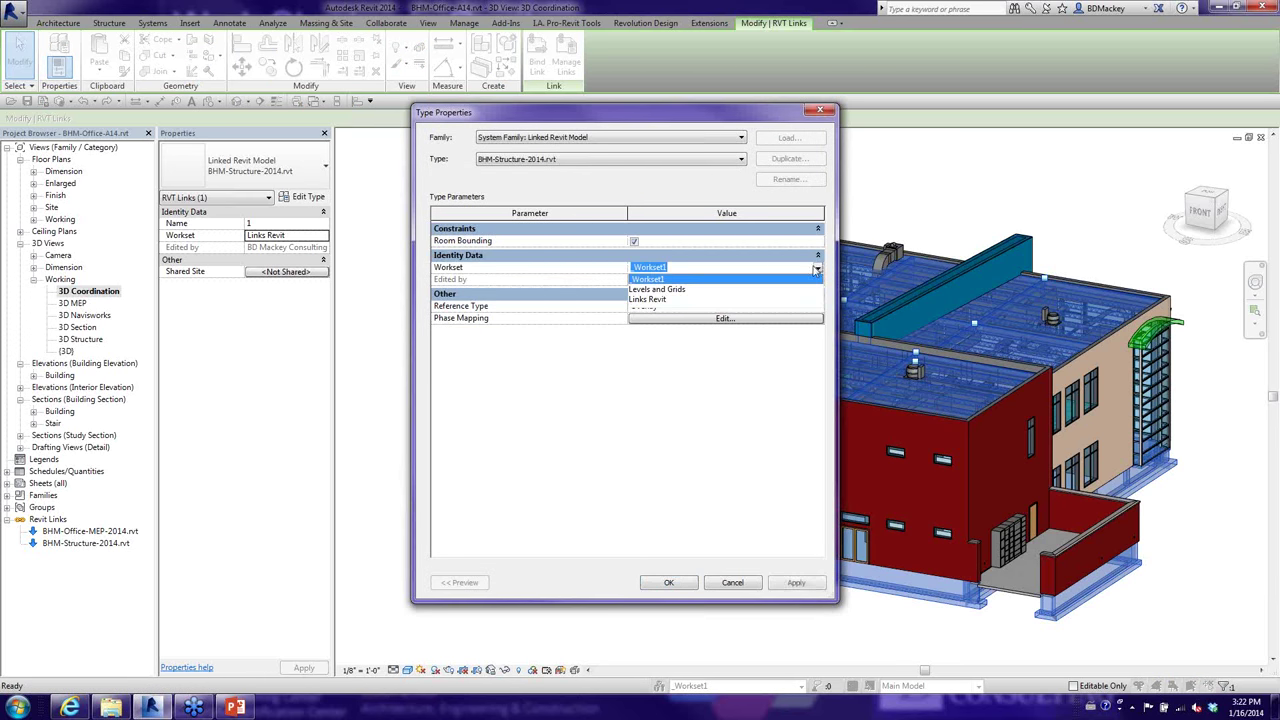
click(650, 288)
click(670, 583)
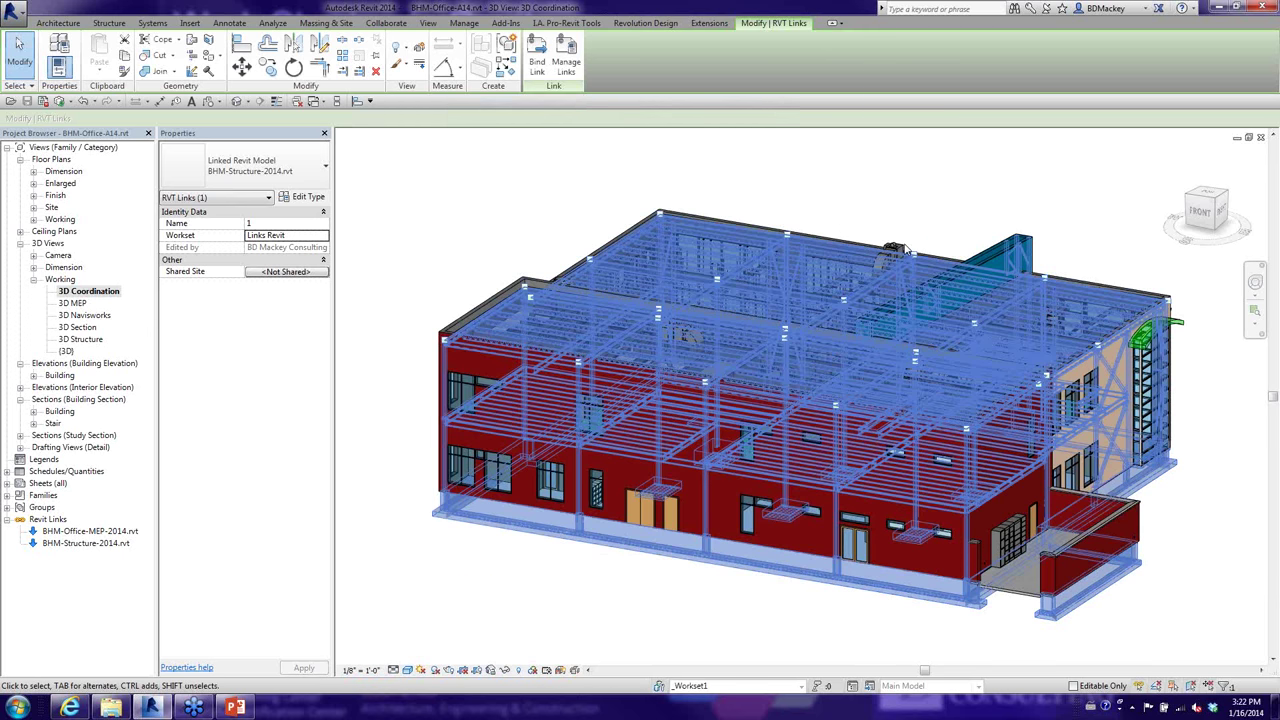
key(Escape)
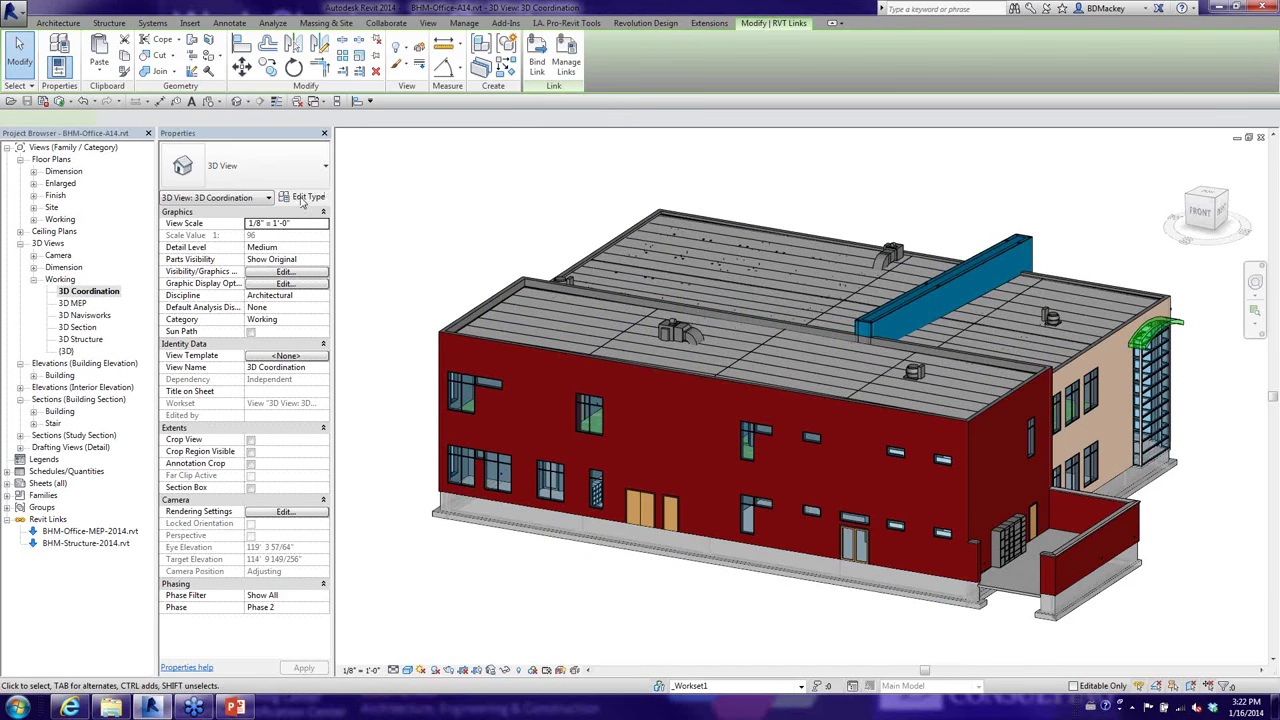
Set the workset in the type properties of the BHM-Office-MEP-2014.rvt link to Links Revit and deselect the link.
click(299, 196)
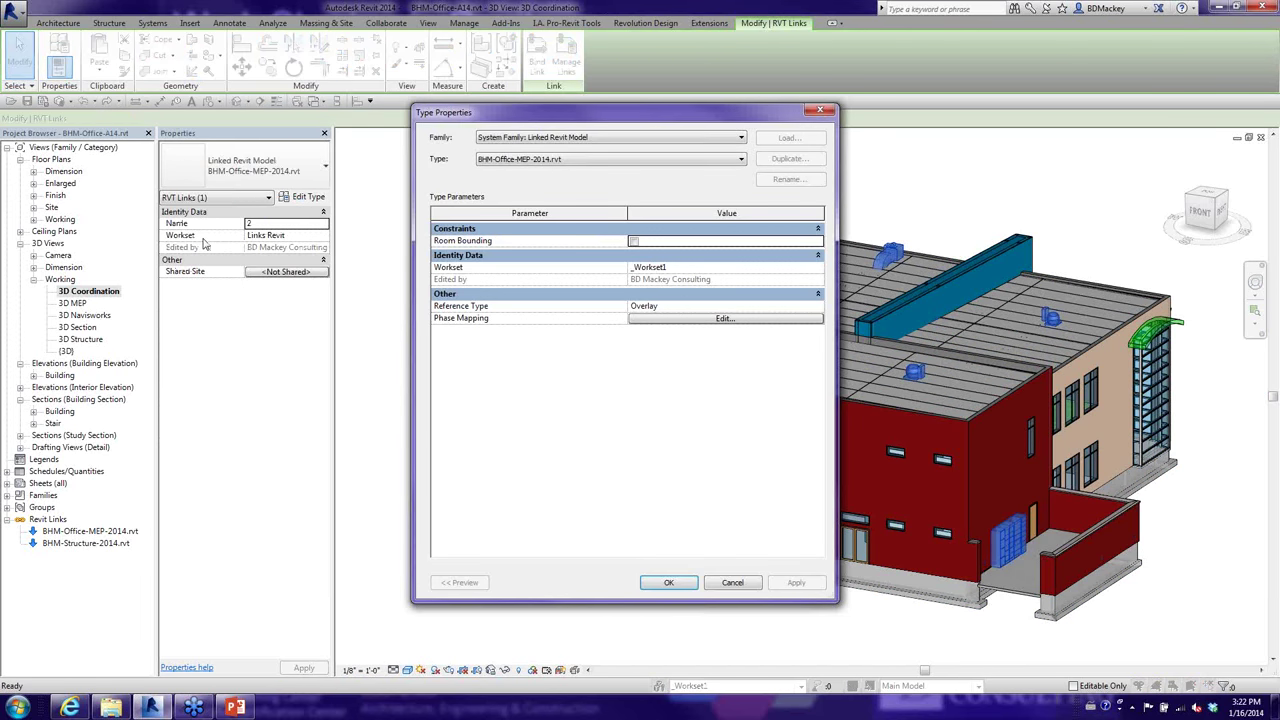
click(768, 269)
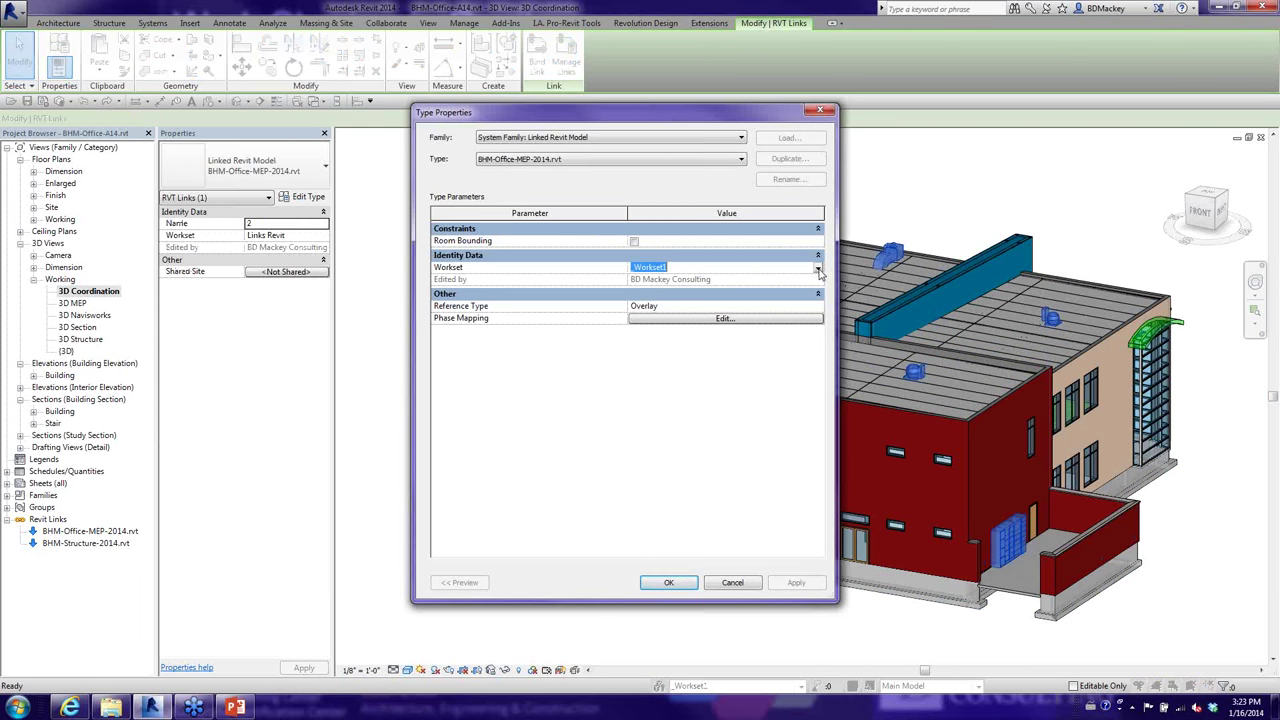
click(818, 267)
click(647, 300)
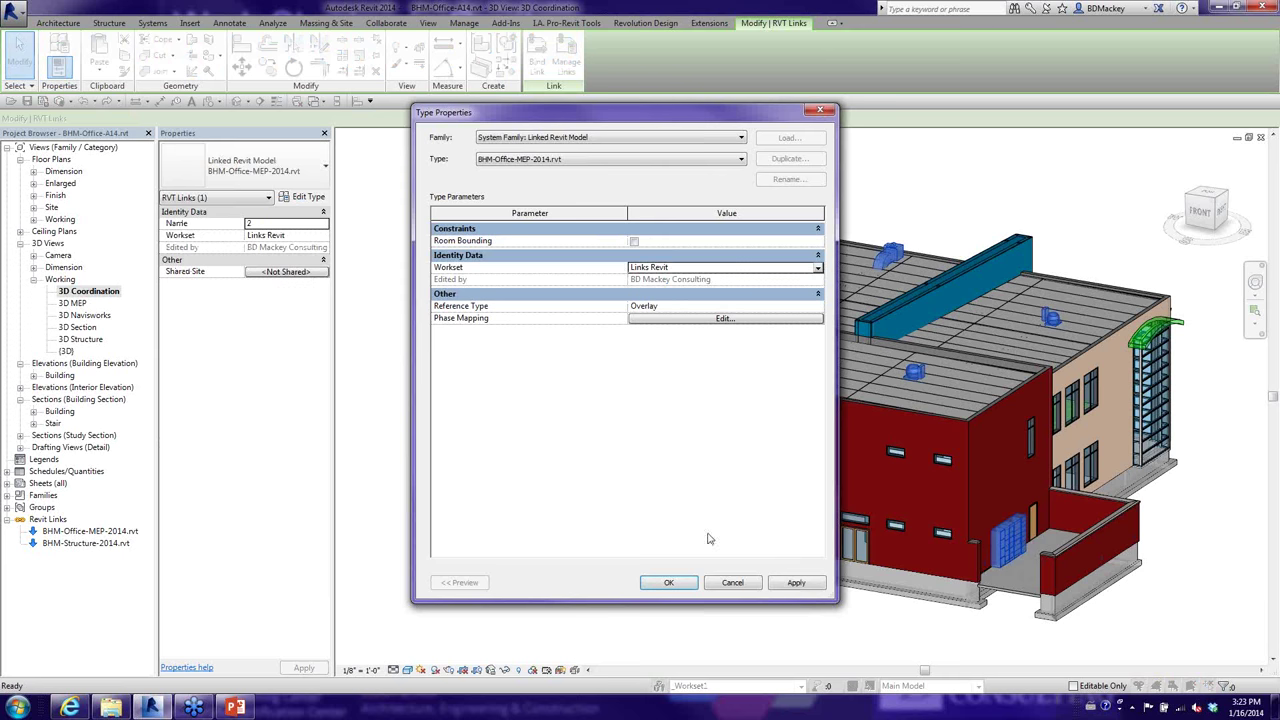
click(670, 583)
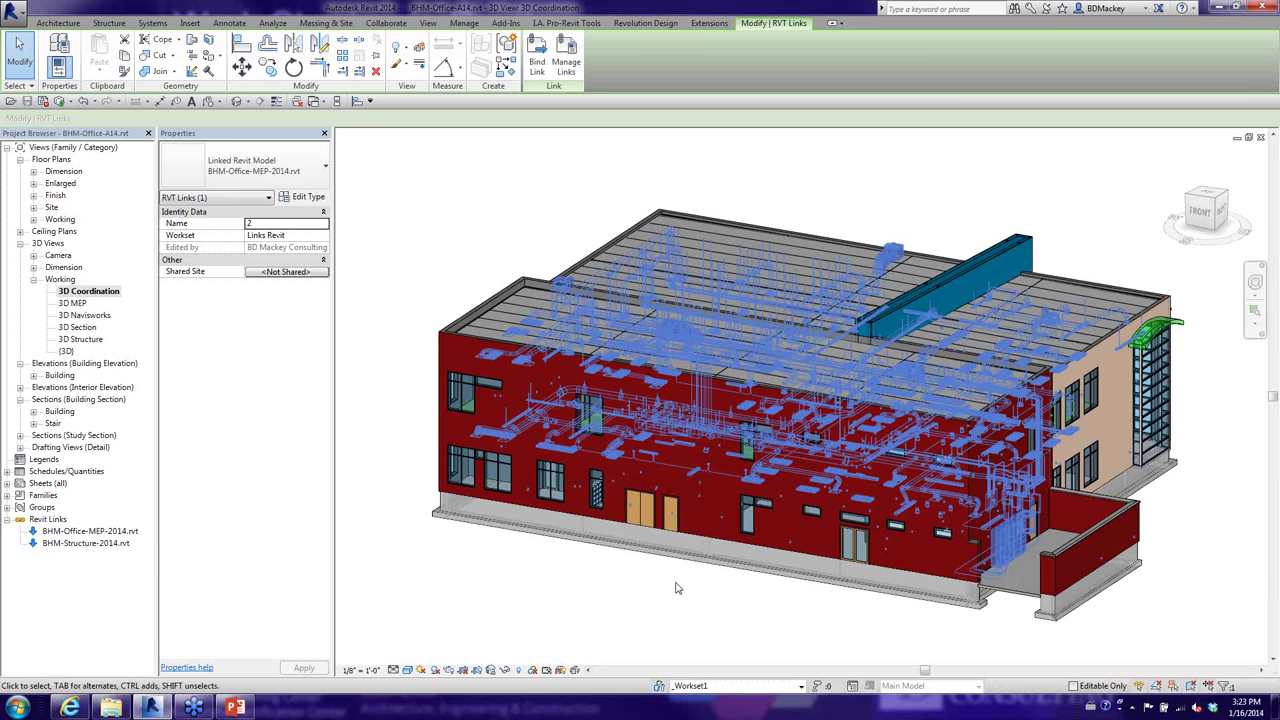
click(677, 588)
Review who owns each workset in the Worksets dialog, widening the Owner column to read the full names.
mouse_move(690, 600)
shift+middle_down()
mouse_move(737, 627)
mouse_move(569, 603)
shift+middle_up()
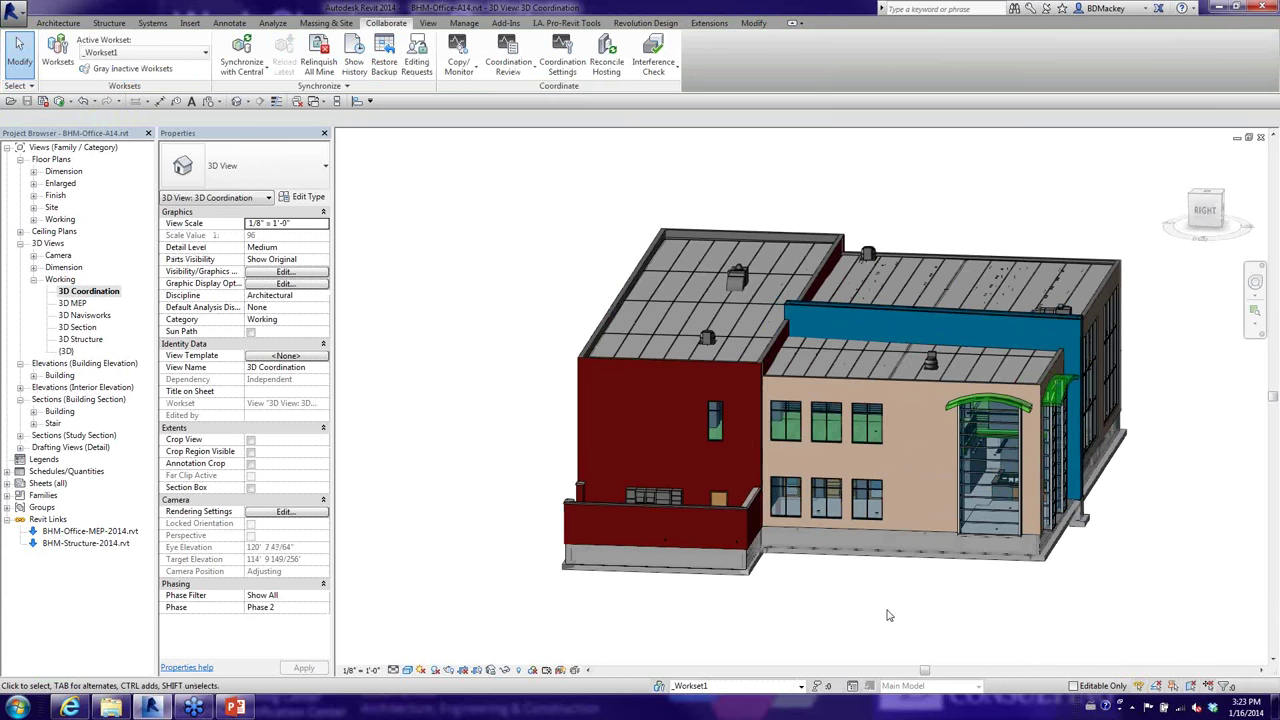
shift+middle_drag(880, 613, 705, 604)
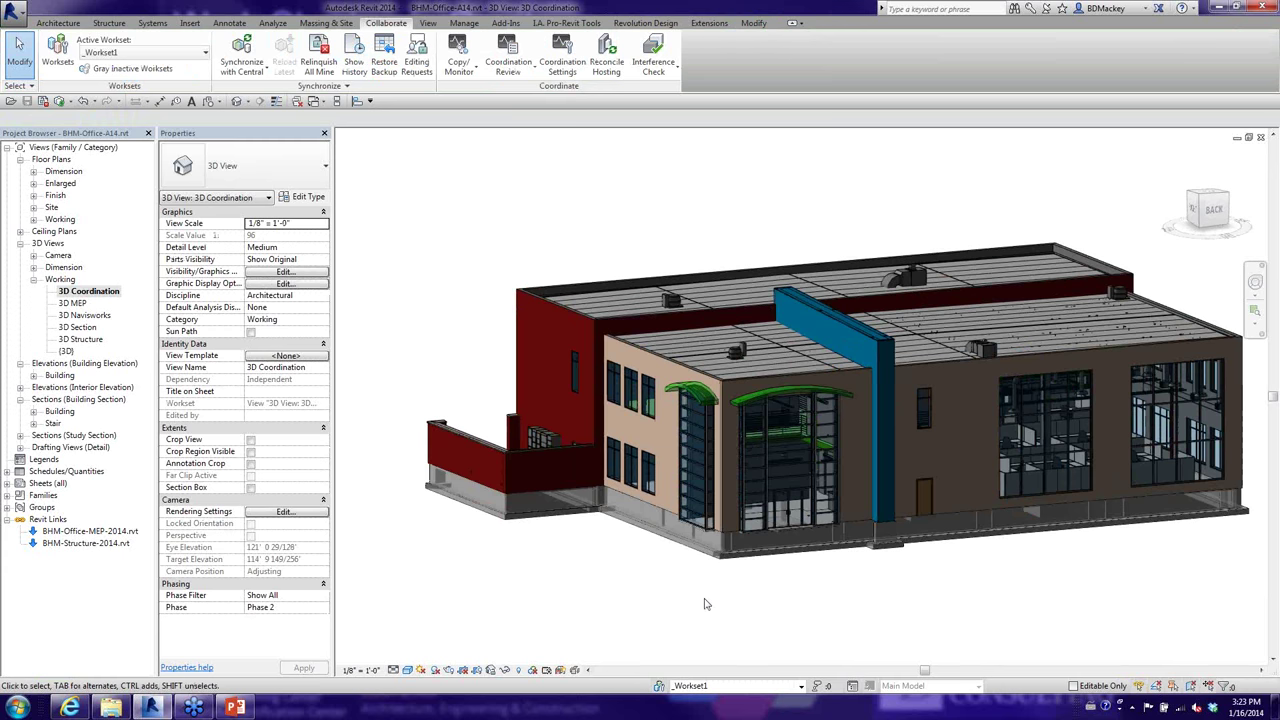
click(58, 55)
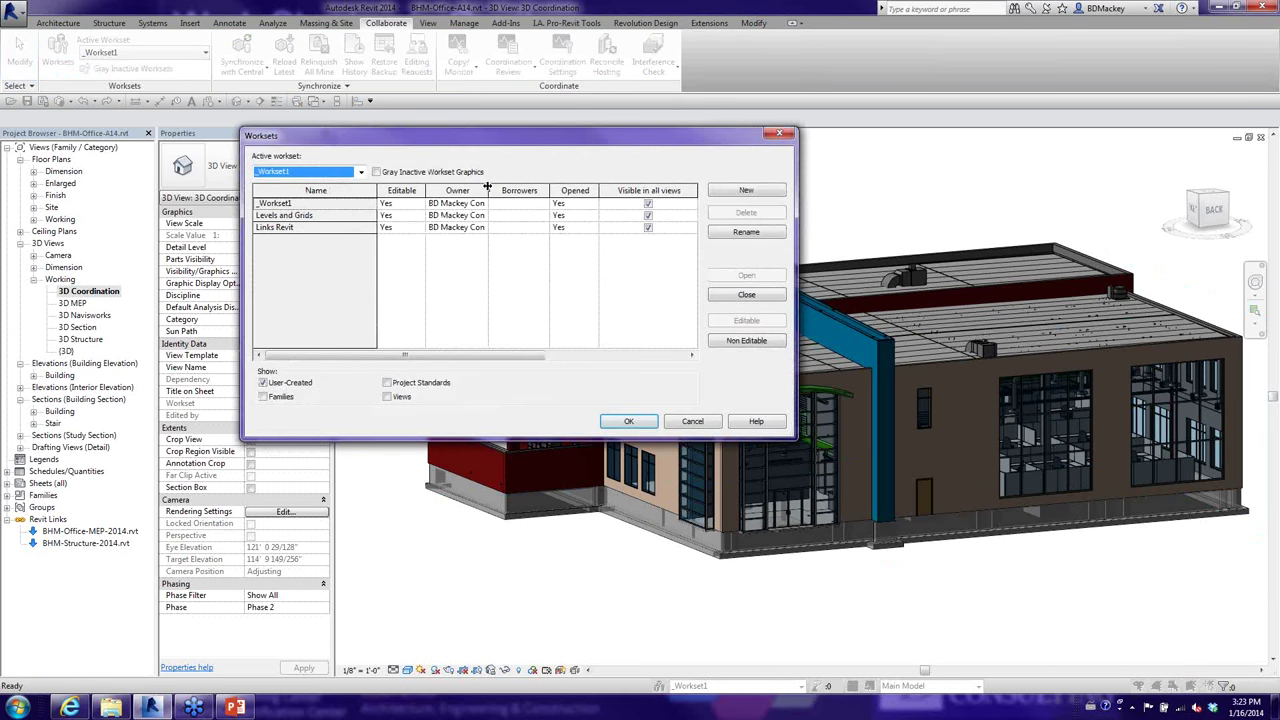
drag(489, 190, 509, 190)
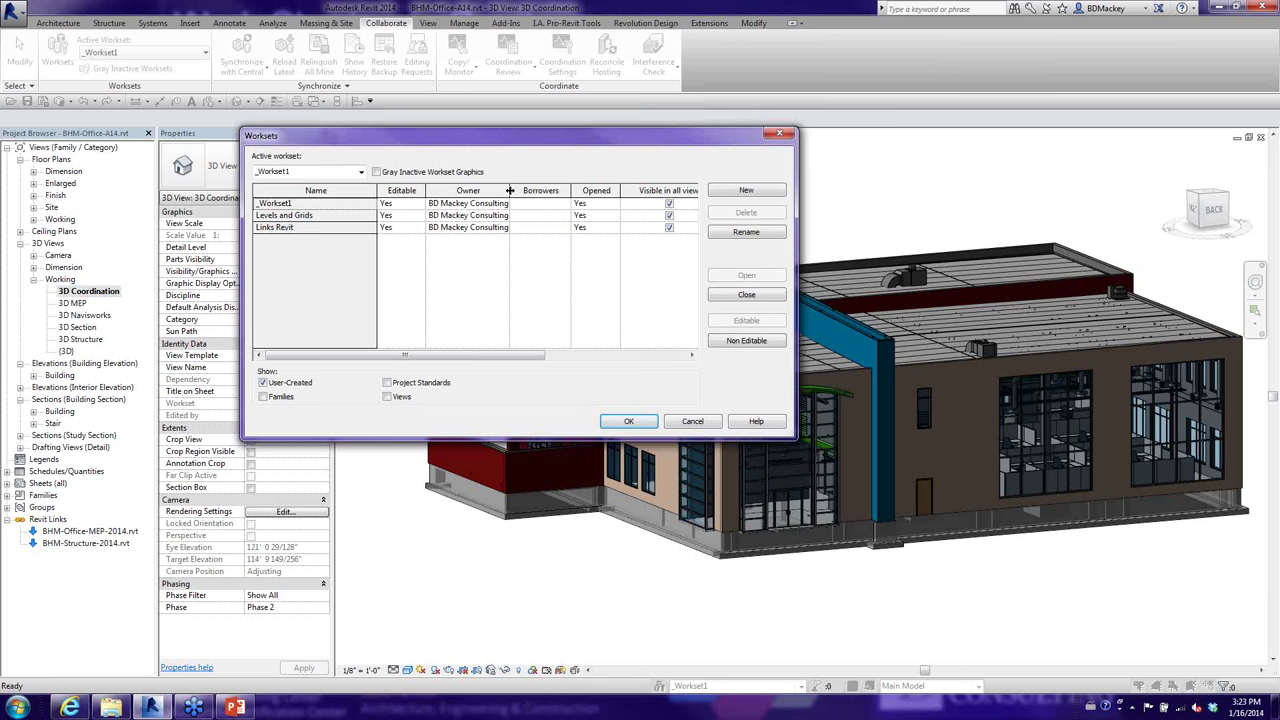
click(690, 421)
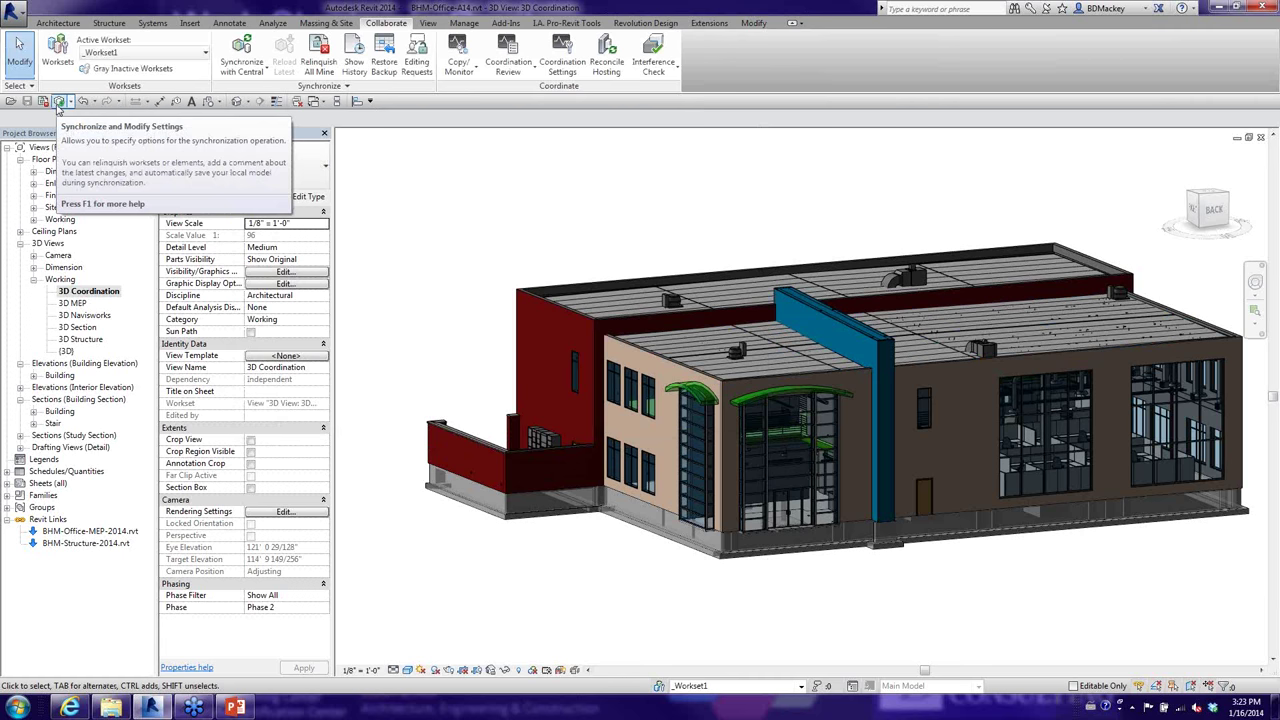
Synchronize the model with central, relinquishing the user-created worksets, and close the project.
click(59, 102)
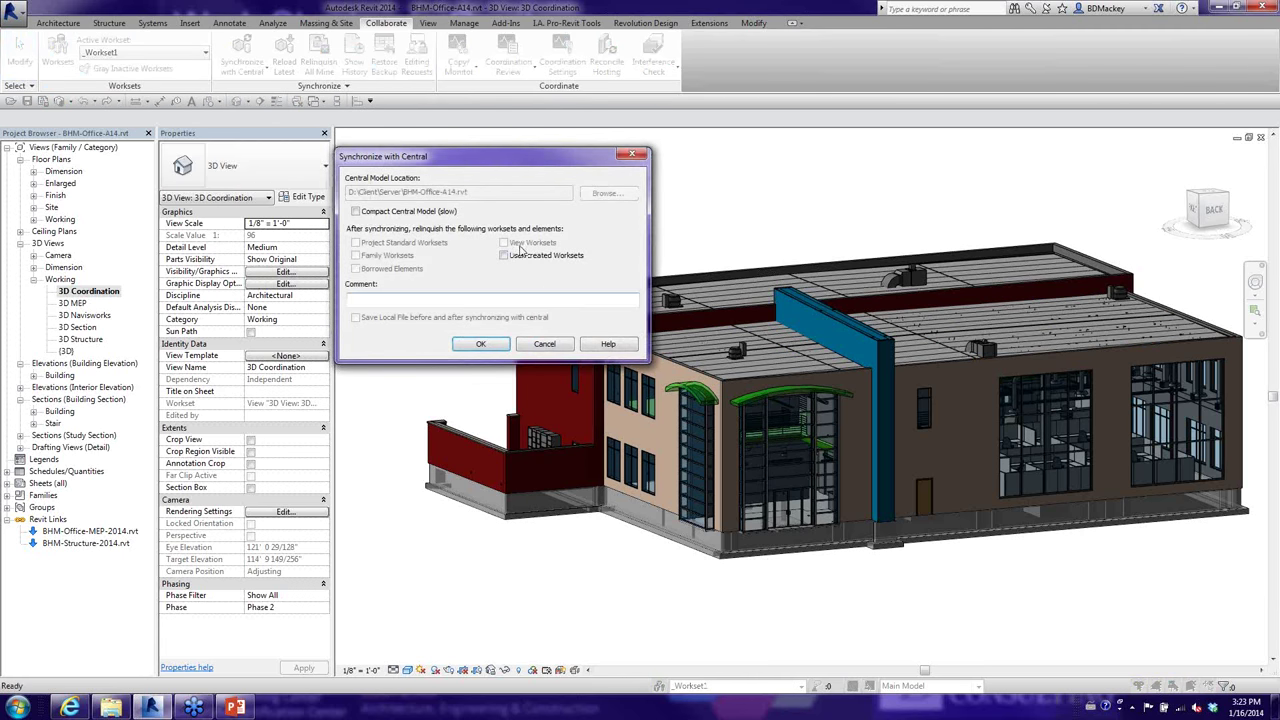
mouse_move(509, 163)
mouse_down()
mouse_move(567, 163)
mouse_move(510, 152)
mouse_up()
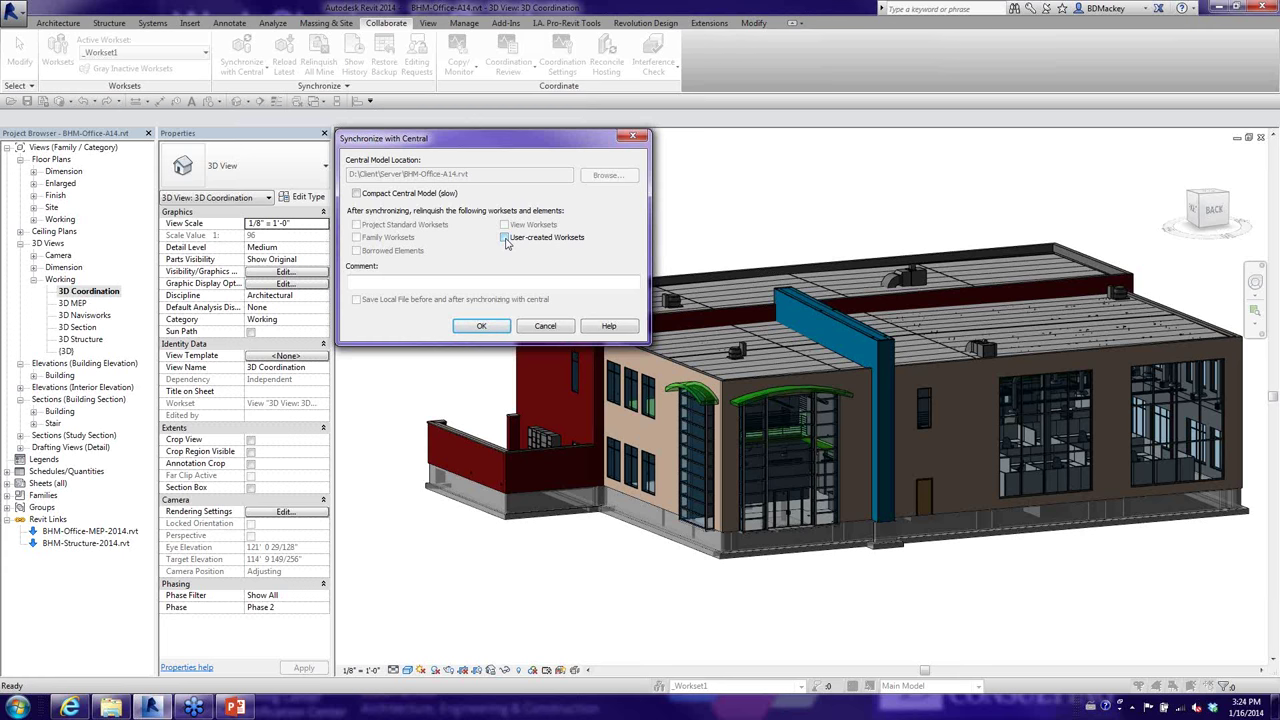
click(505, 238)
click(470, 328)
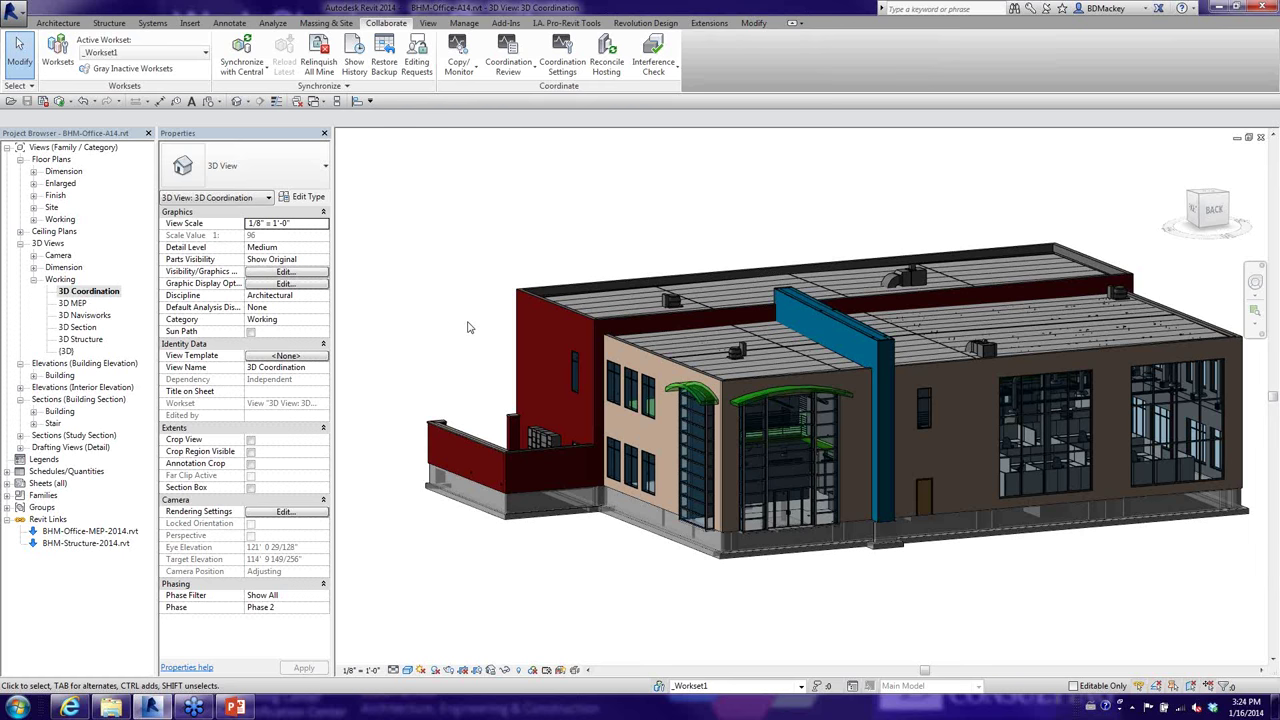
click(14, 16)
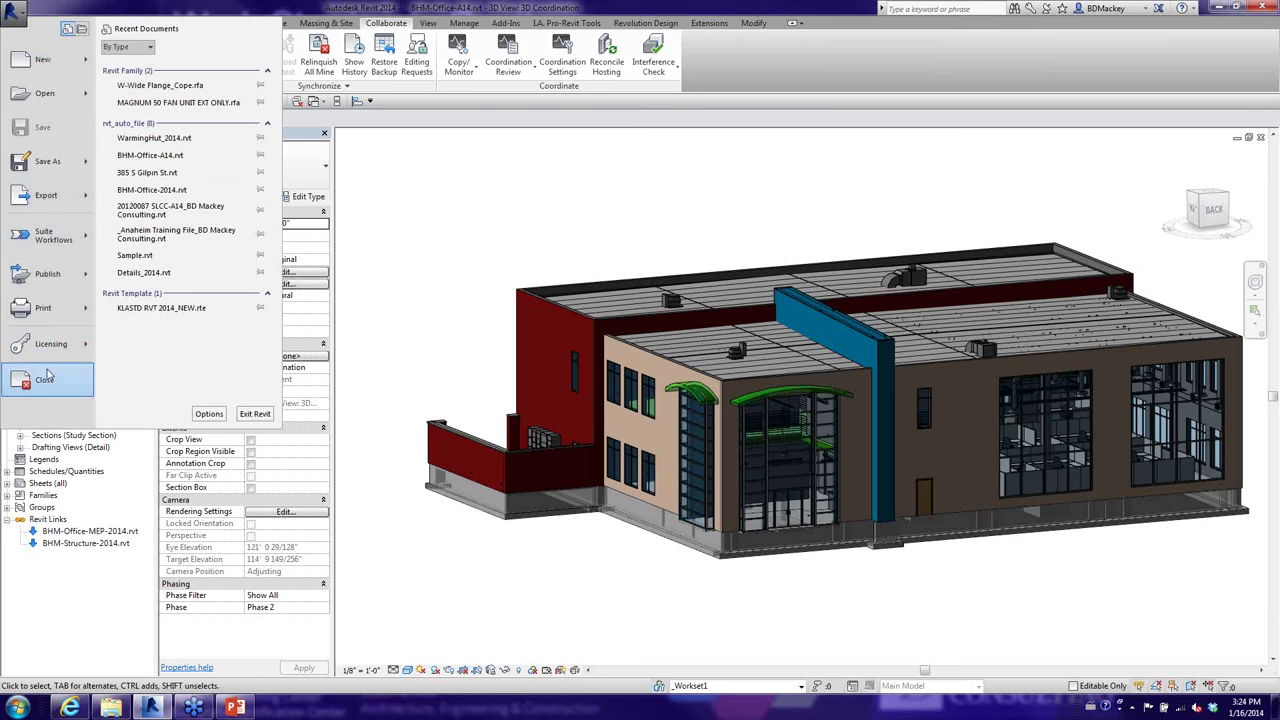
click(46, 378)
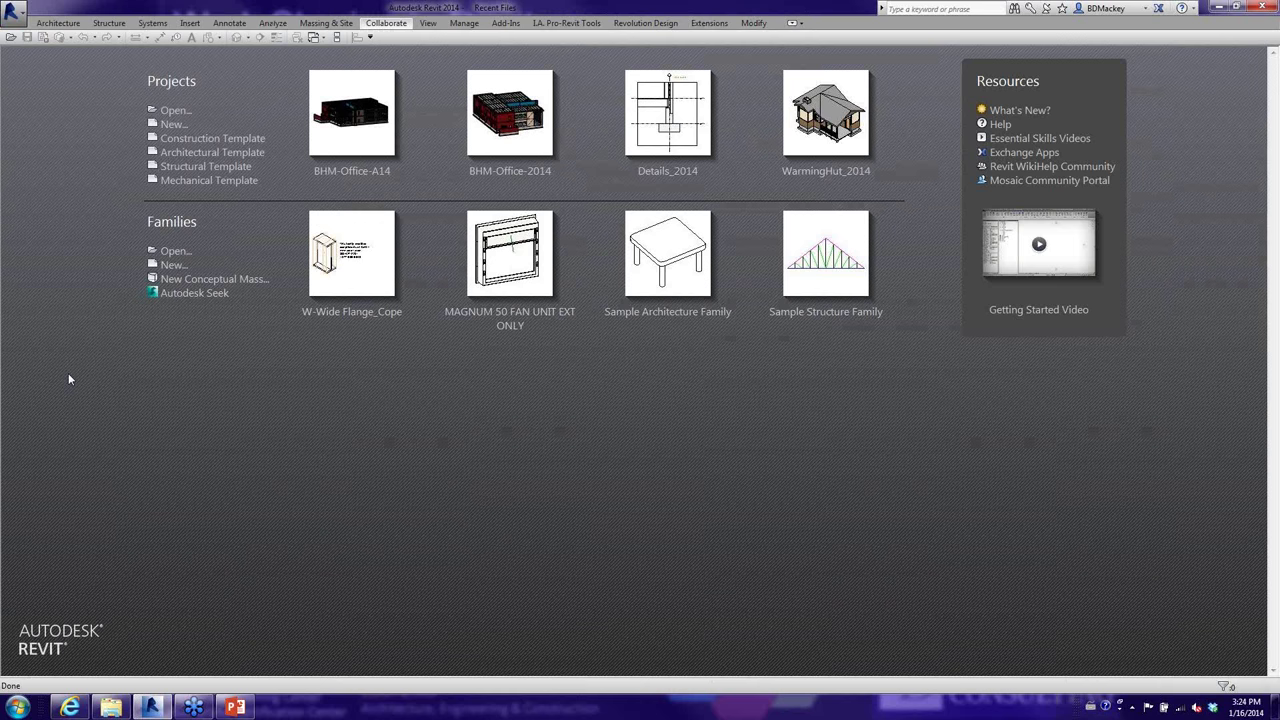
Switch to Windows Explorer and open the Server folder inside Client on the D: drive.
key(super+e)
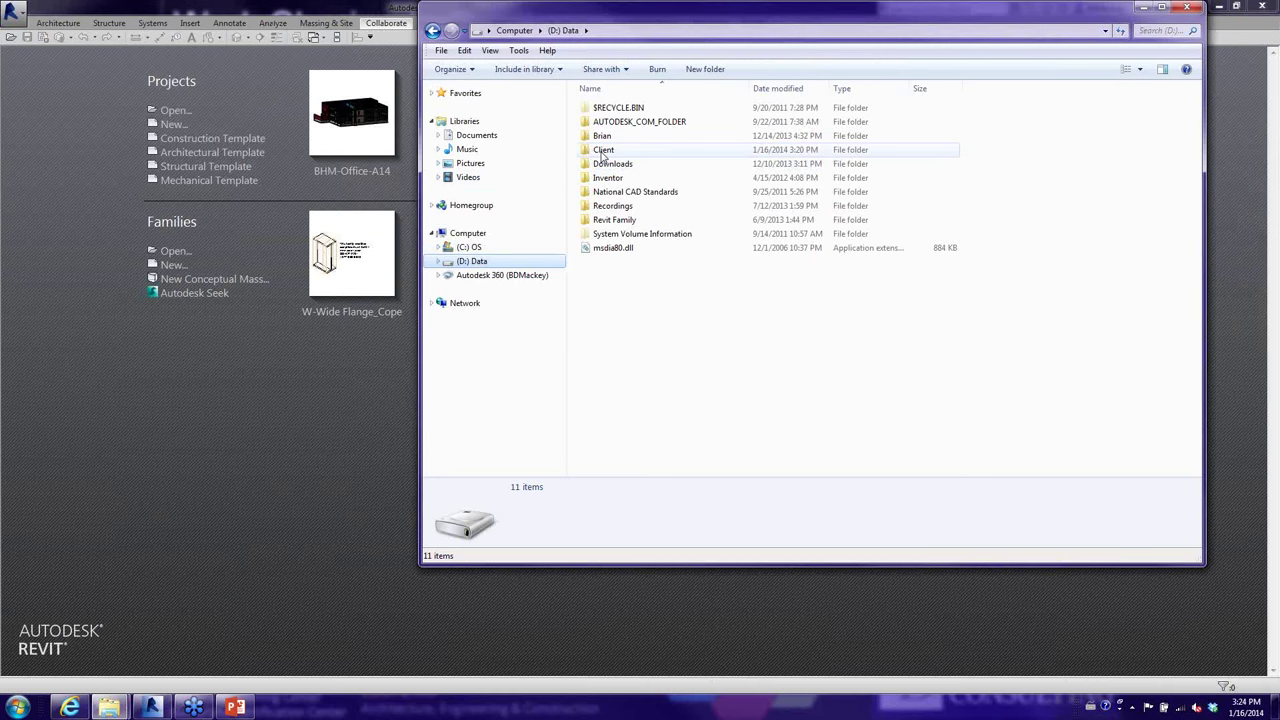
double_click(603, 150)
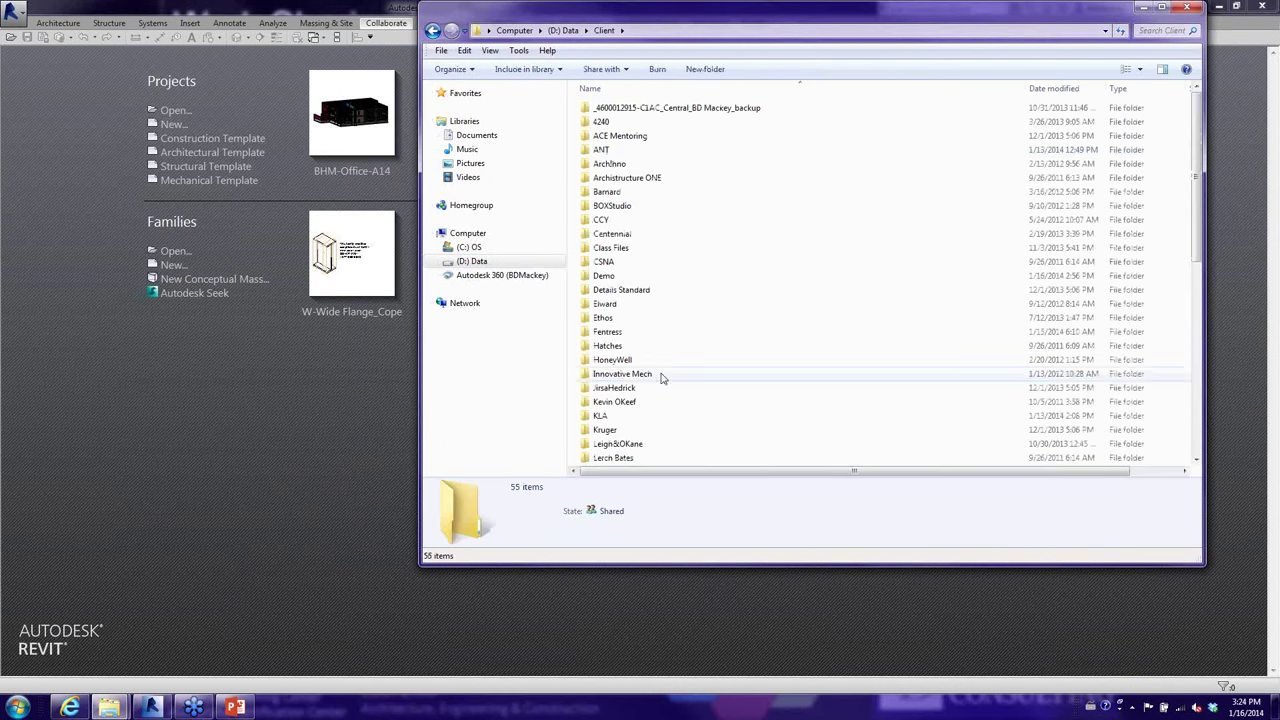
click(640, 388)
scroll(640, 391, down, 6)
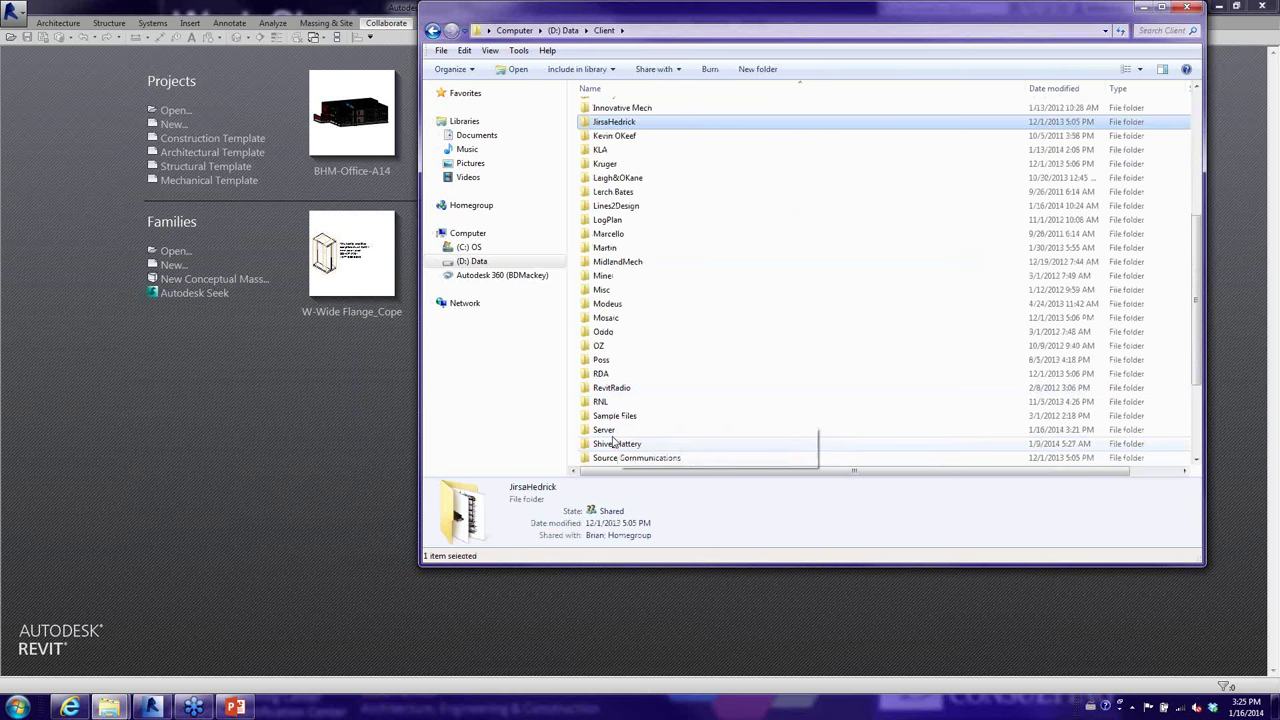
double_click(606, 430)
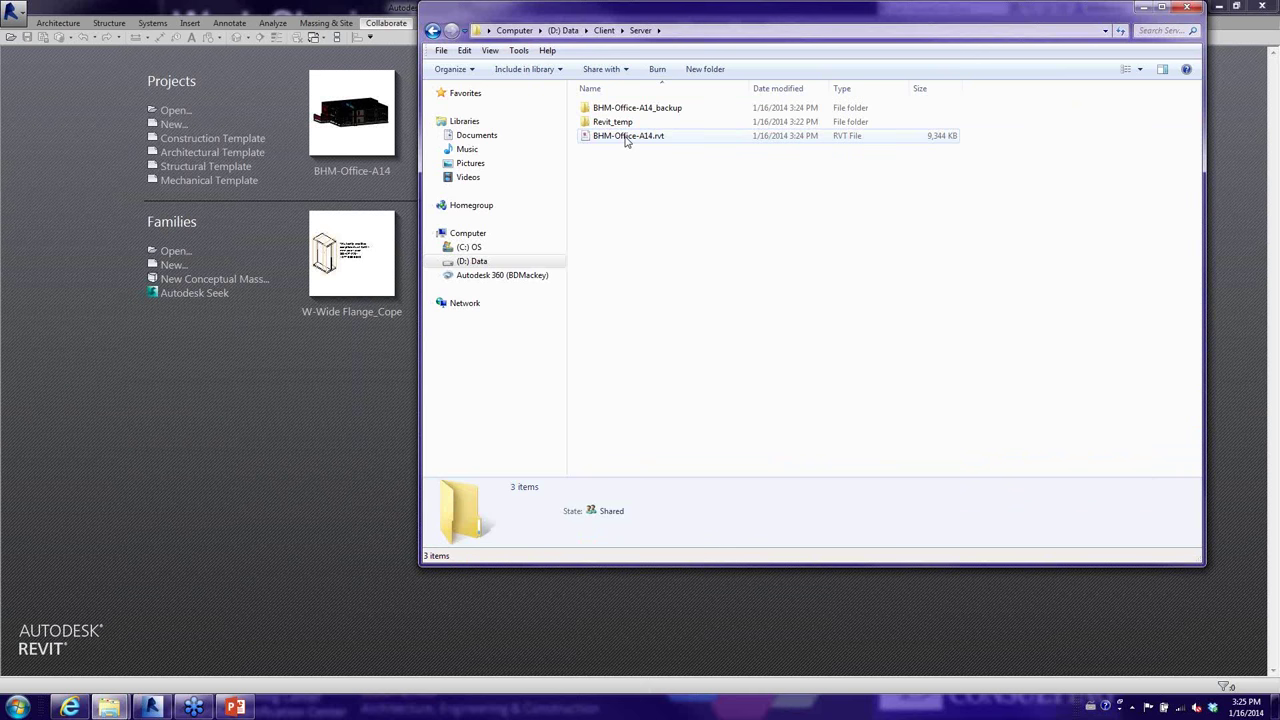
Examine the files in the BHM-Office-A14_backup folder with the window enlarged, and return to the Server folder.
click(624, 122)
click(626, 110)
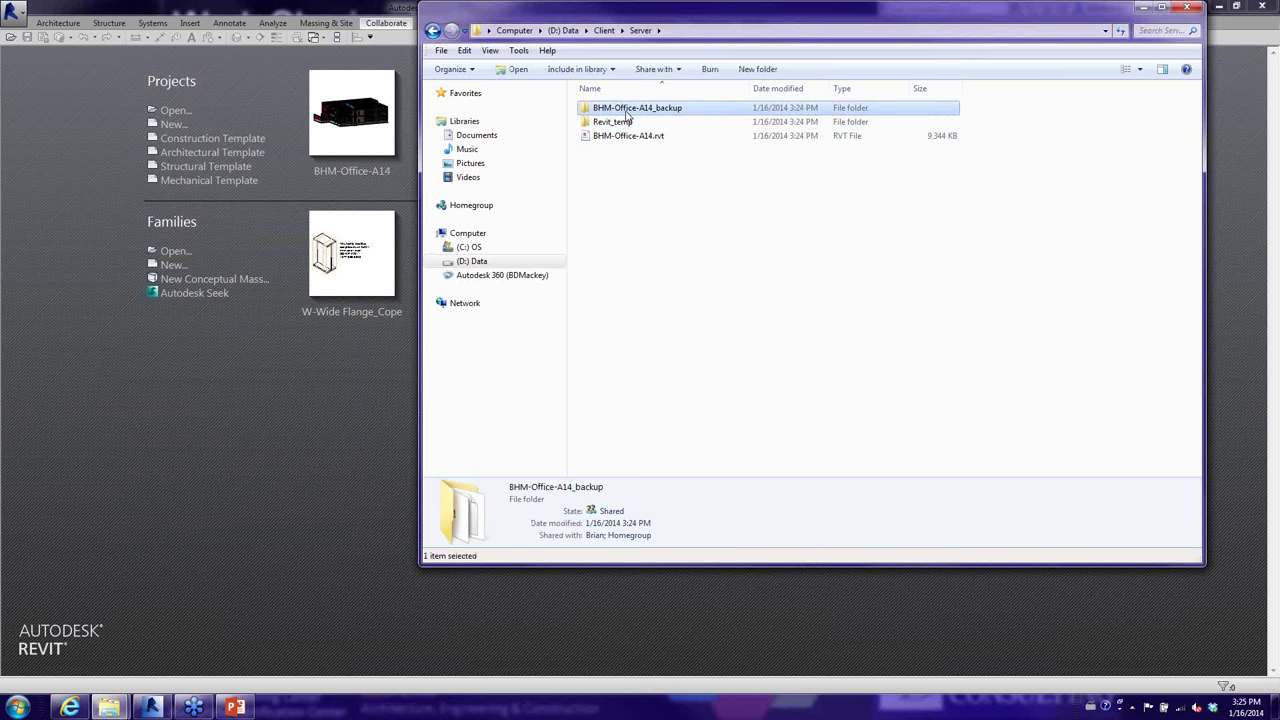
double_click(625, 108)
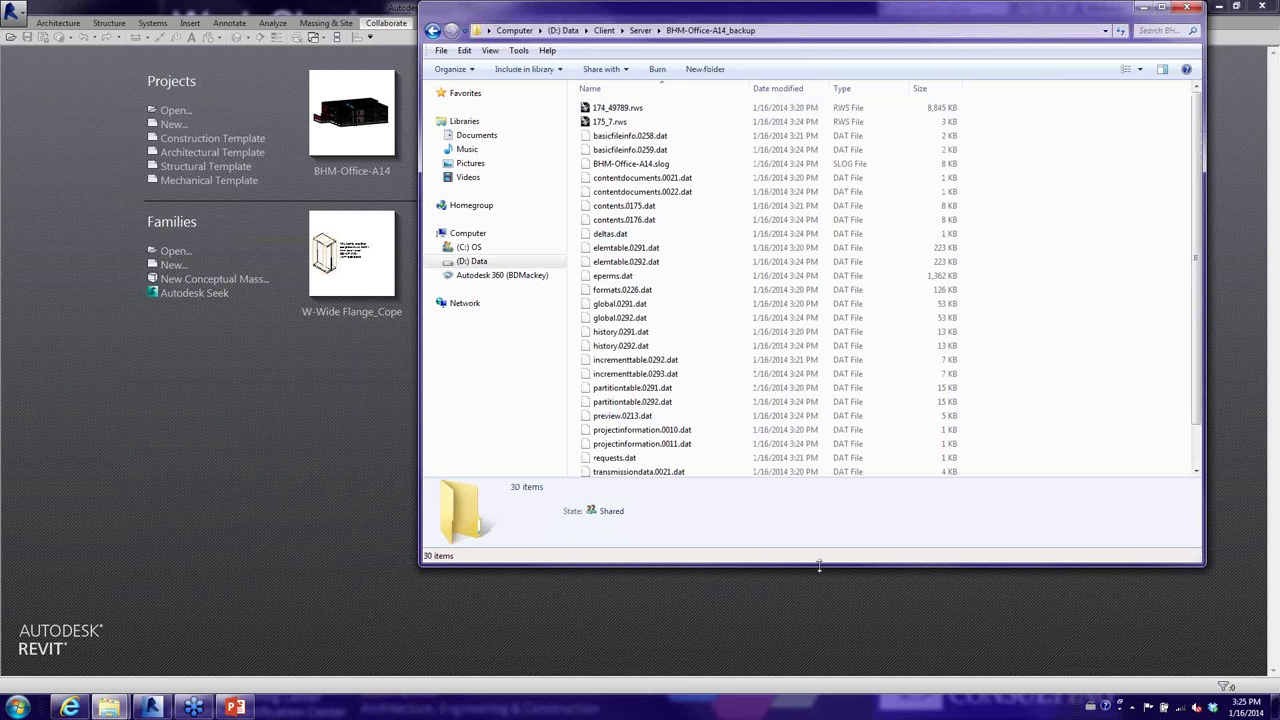
drag(819, 565, 822, 648)
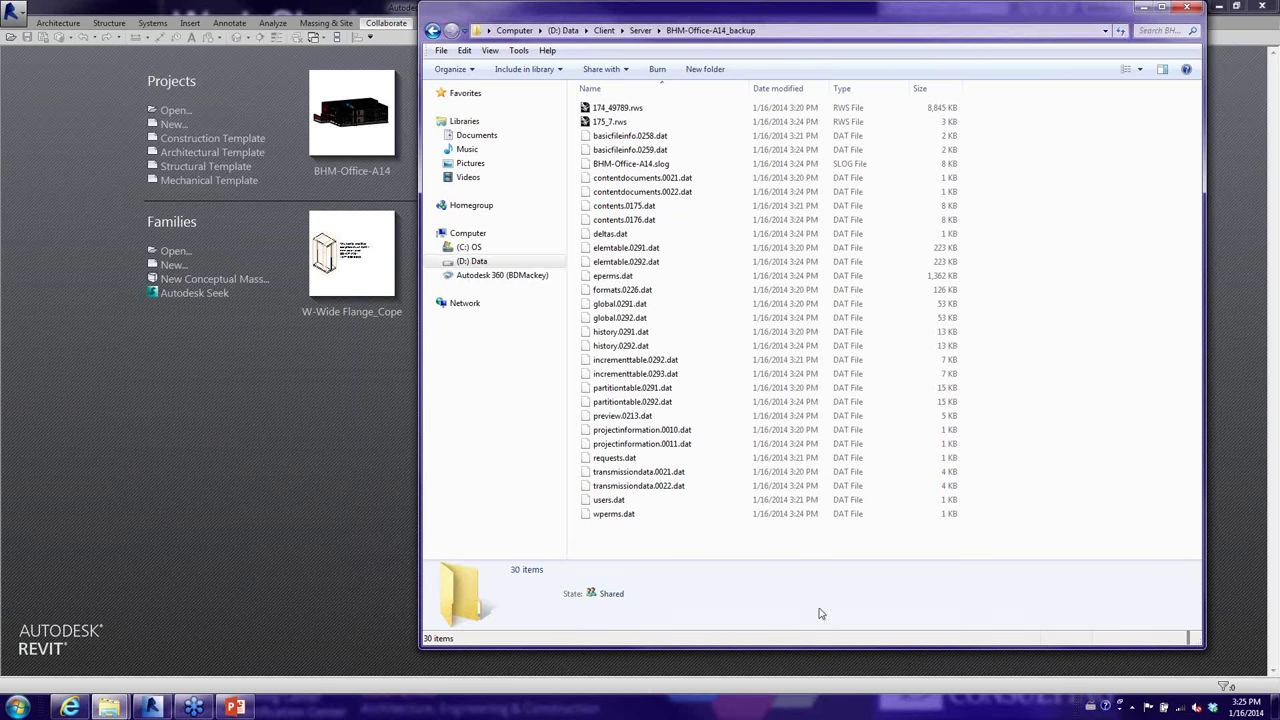
click(640, 30)
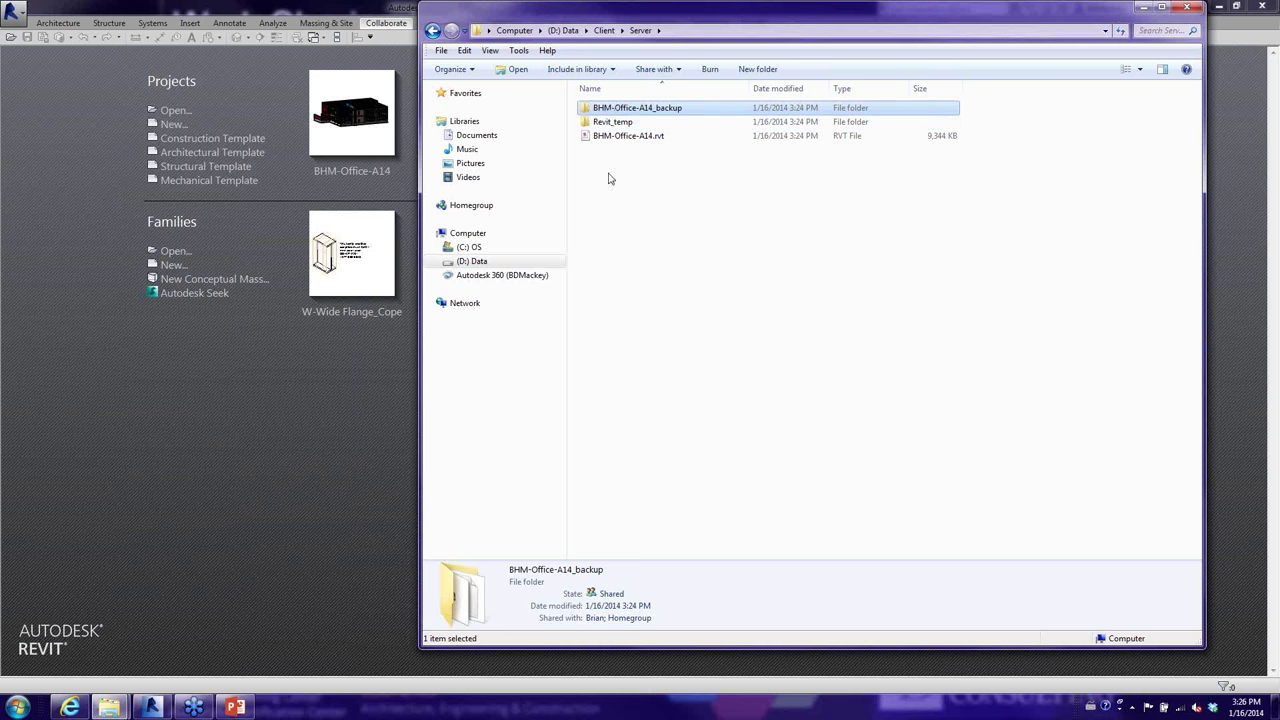
Bring the Server folder window back in front of Revit and move it aside to make room for another folder window.
click(397, 404)
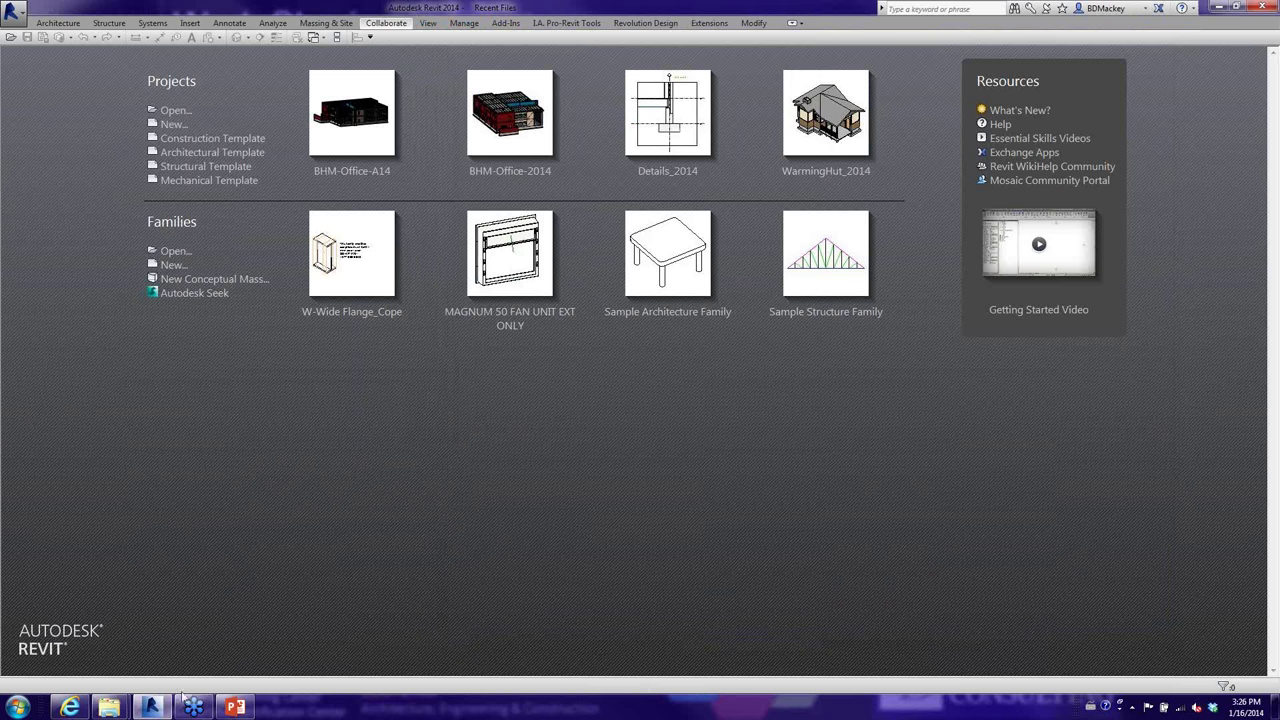
mouse_move(108, 706)
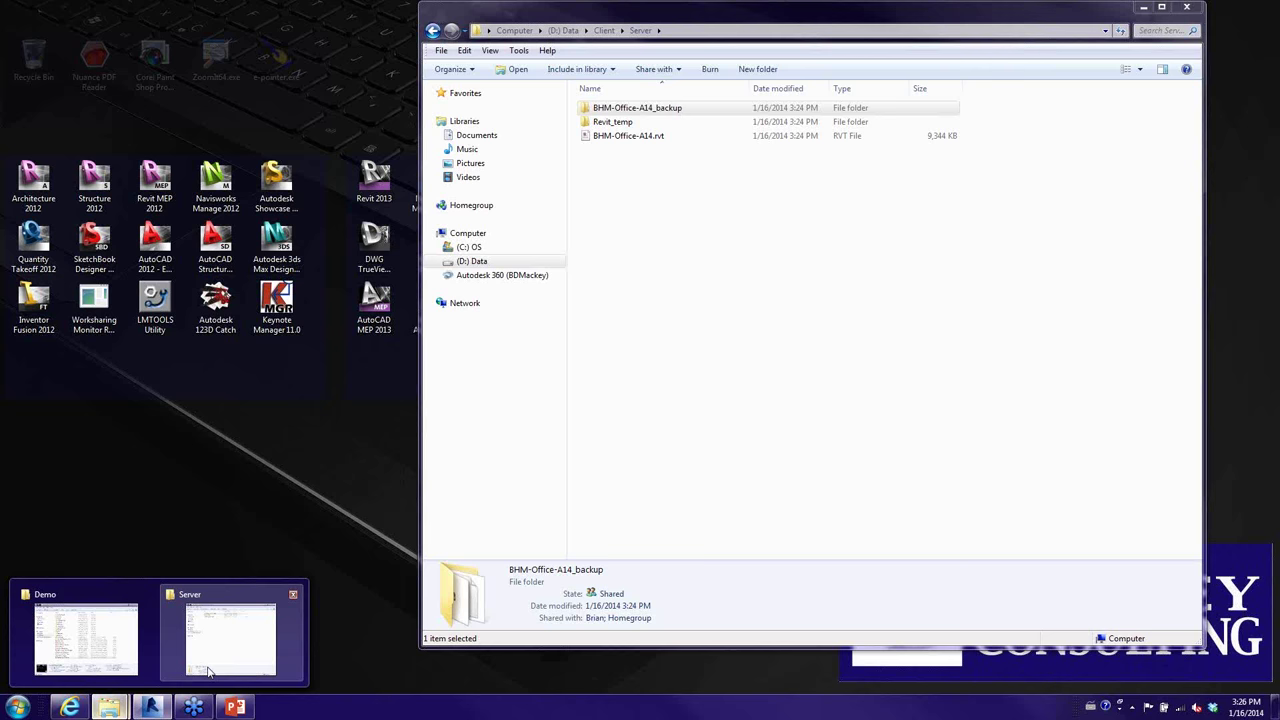
click(208, 672)
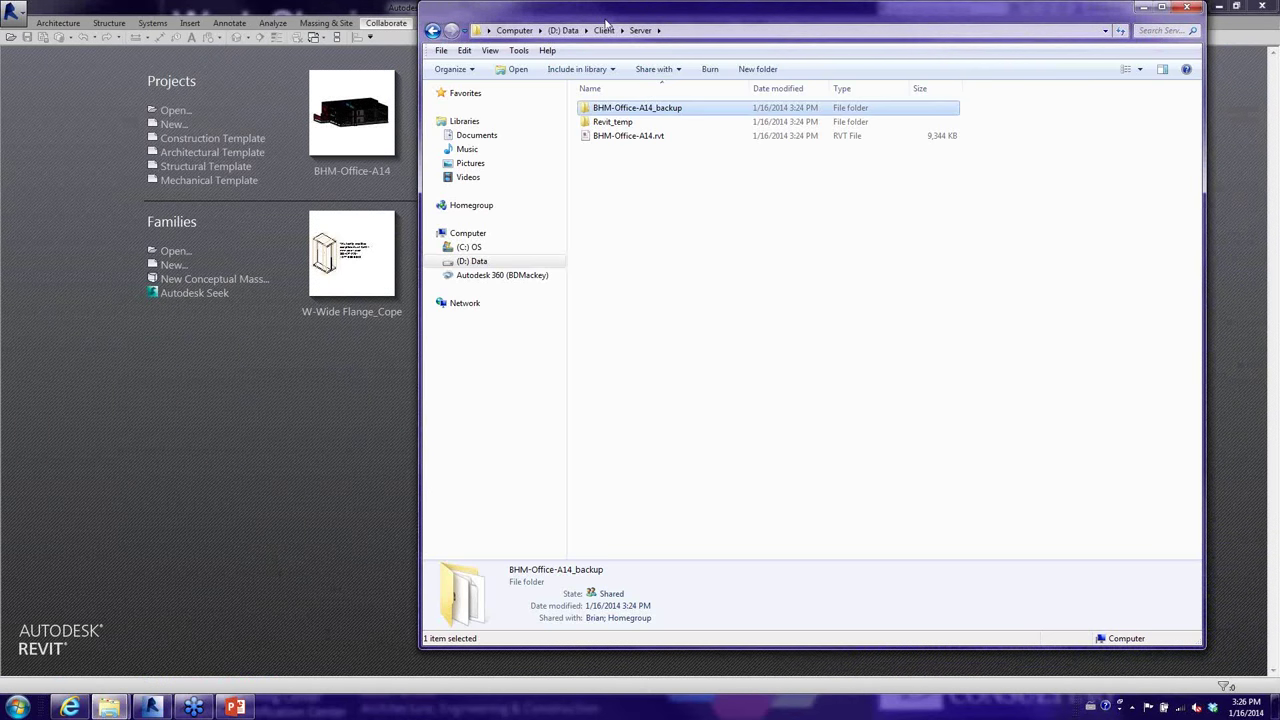
drag(606, 22, 196, 27)
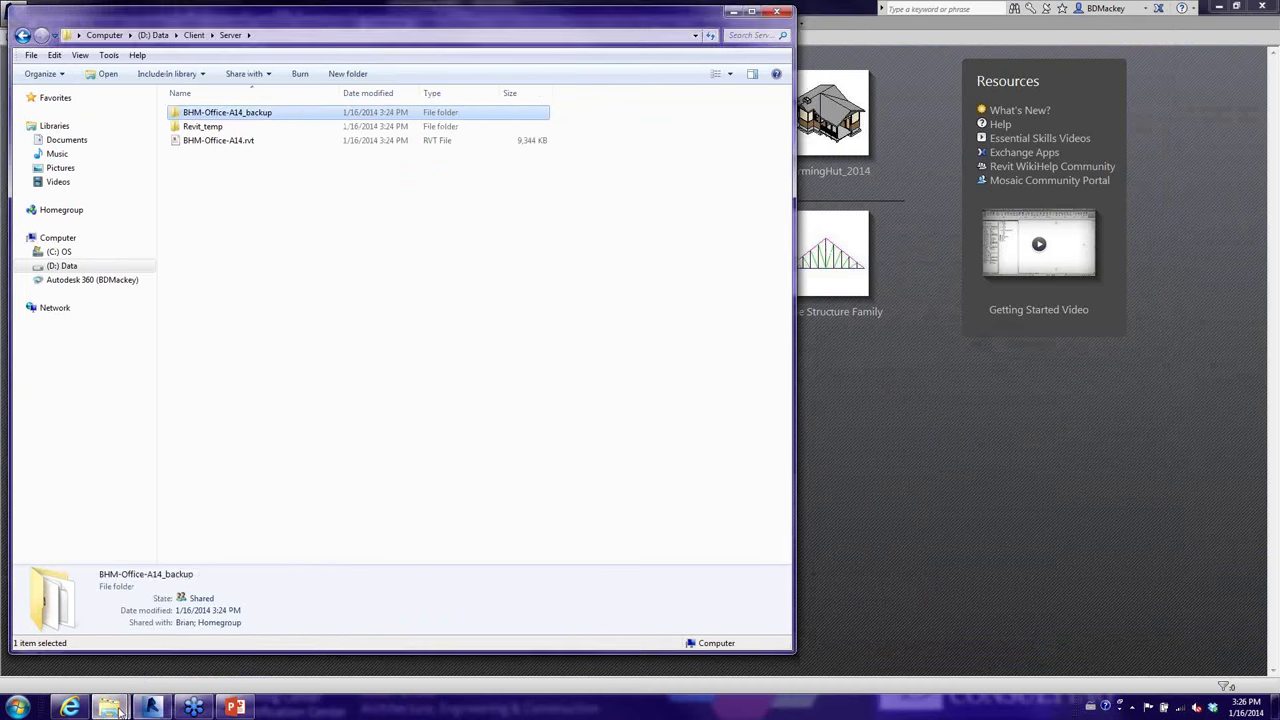
Switch to the Demo folder window and open the Revit Local Files folder on the C: drive in it.
mouse_move(109, 707)
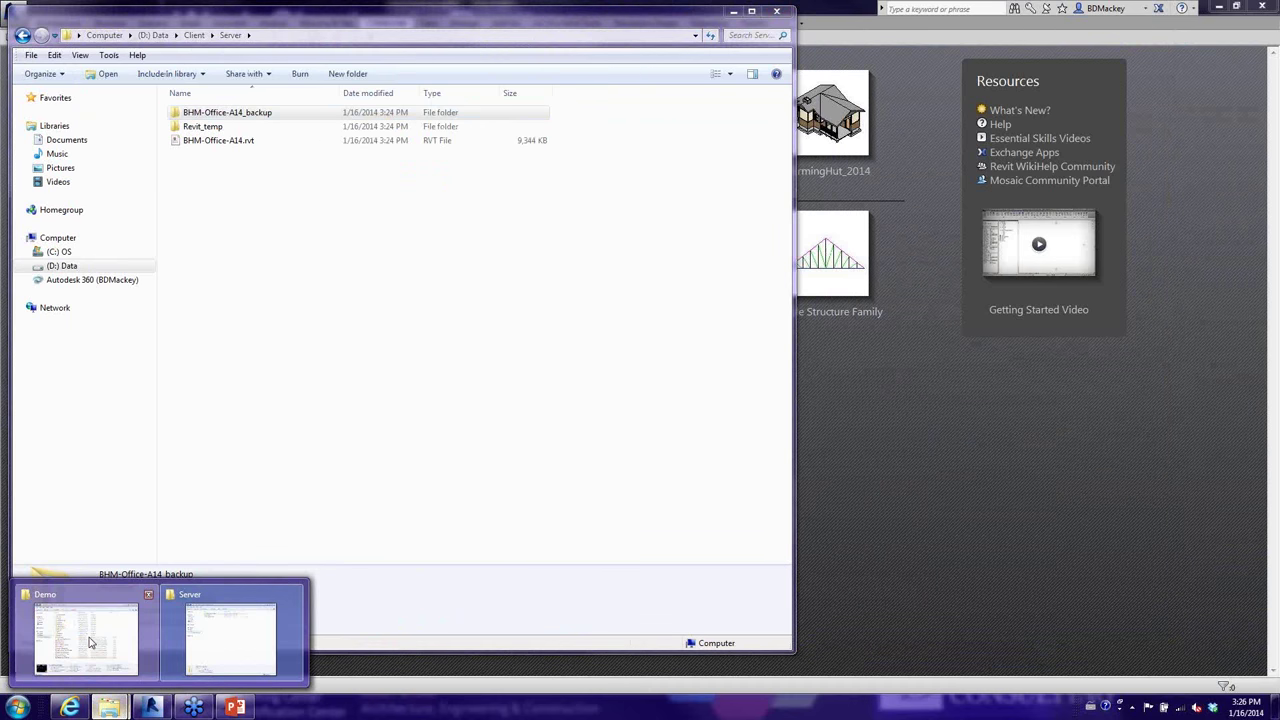
click(90, 641)
click(472, 362)
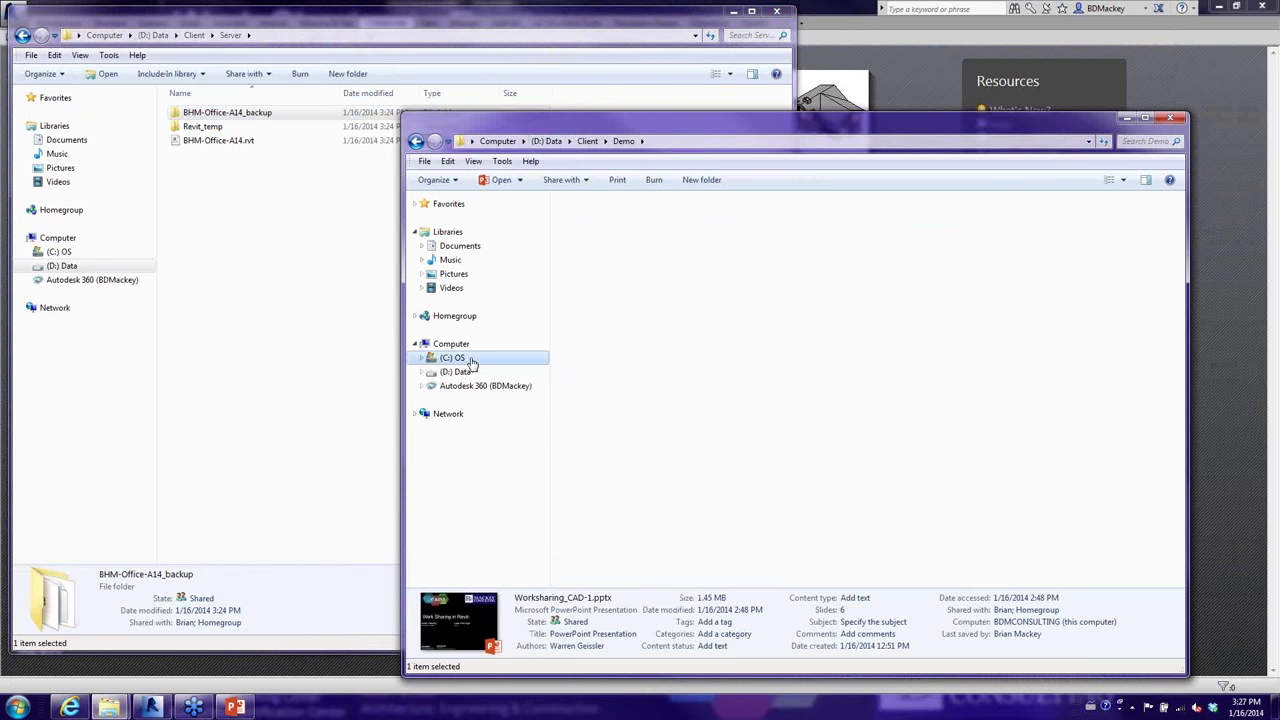
click(617, 498)
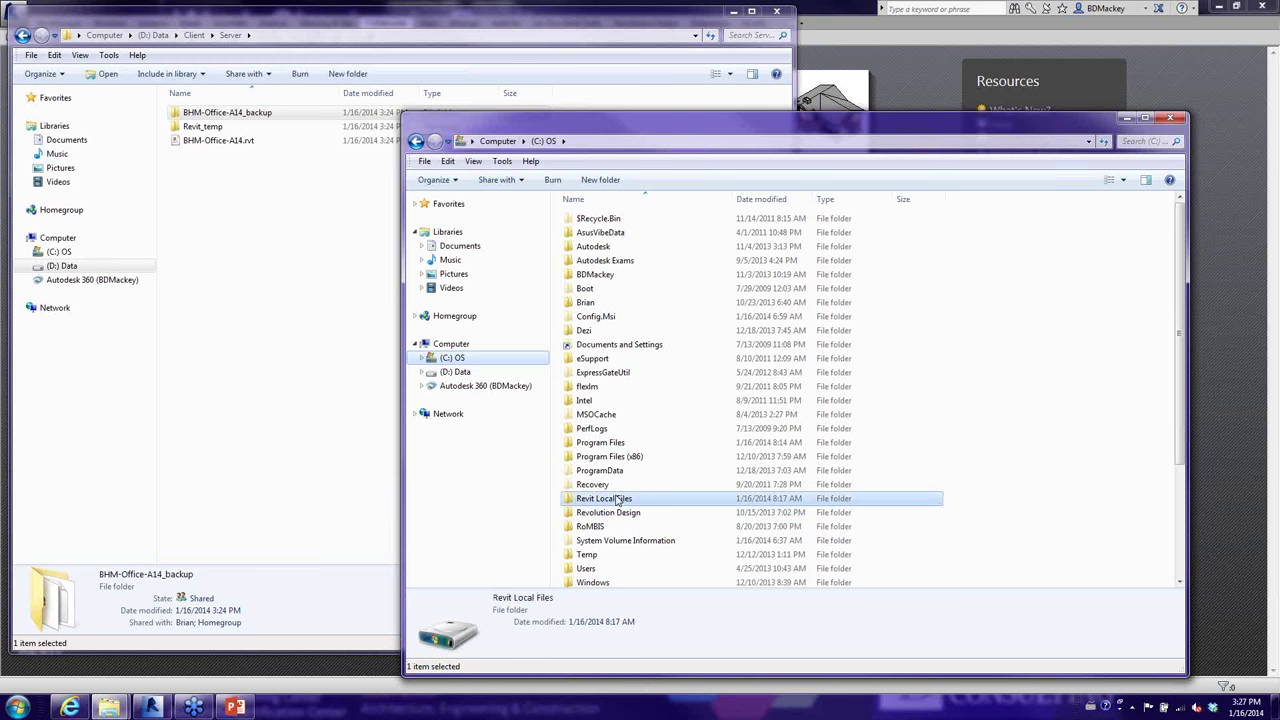
double_click(617, 498)
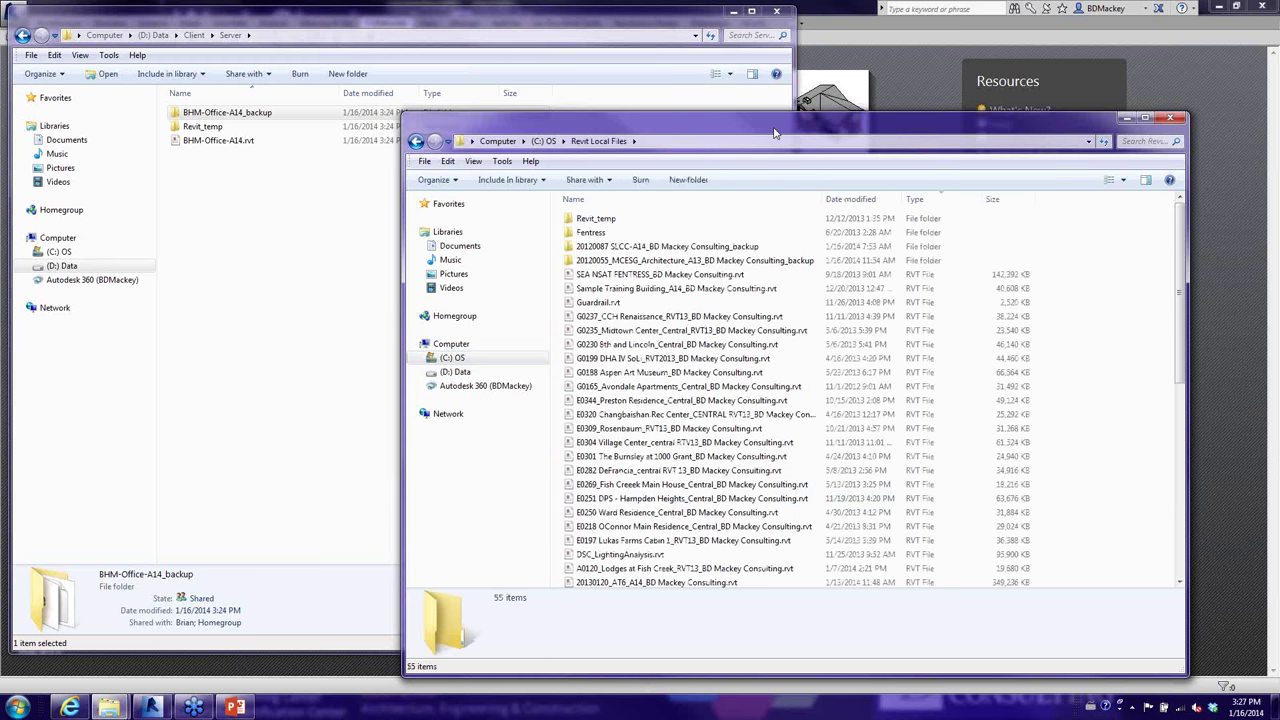
Move the Revit Local Files window beside the Server folder window and make it taller.
drag(773, 131, 859, 19)
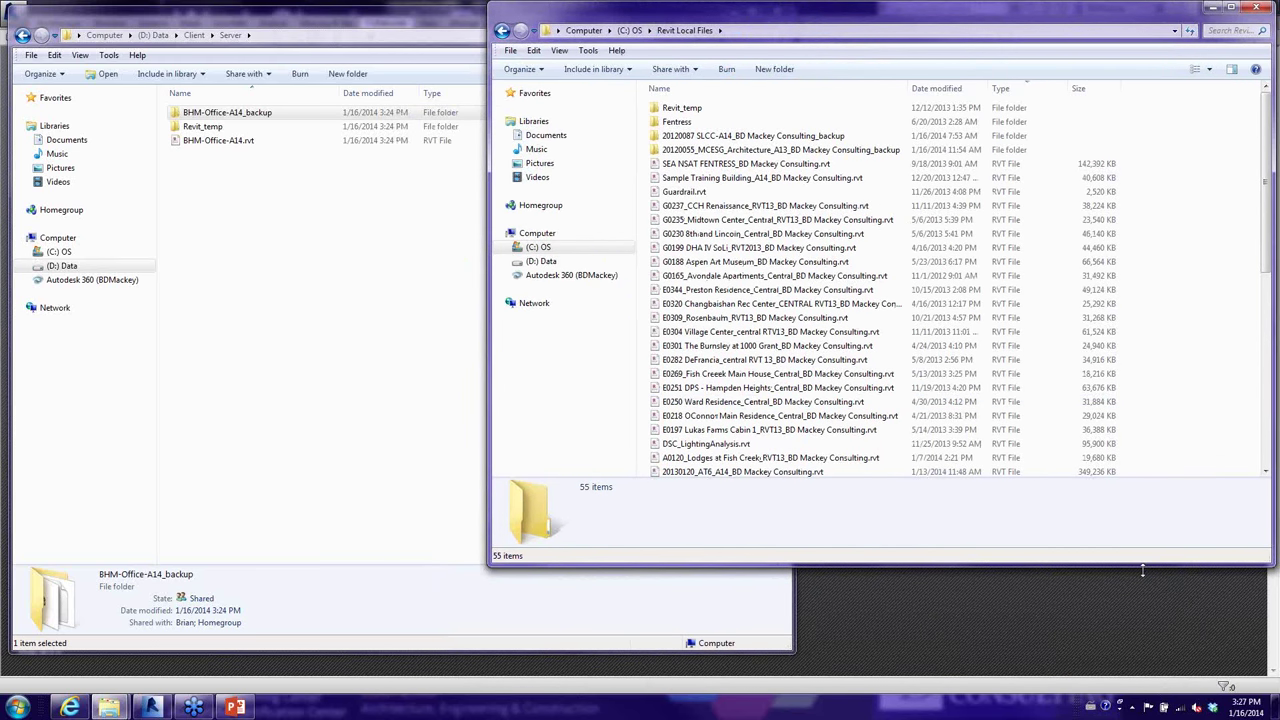
drag(1142, 570, 1150, 665)
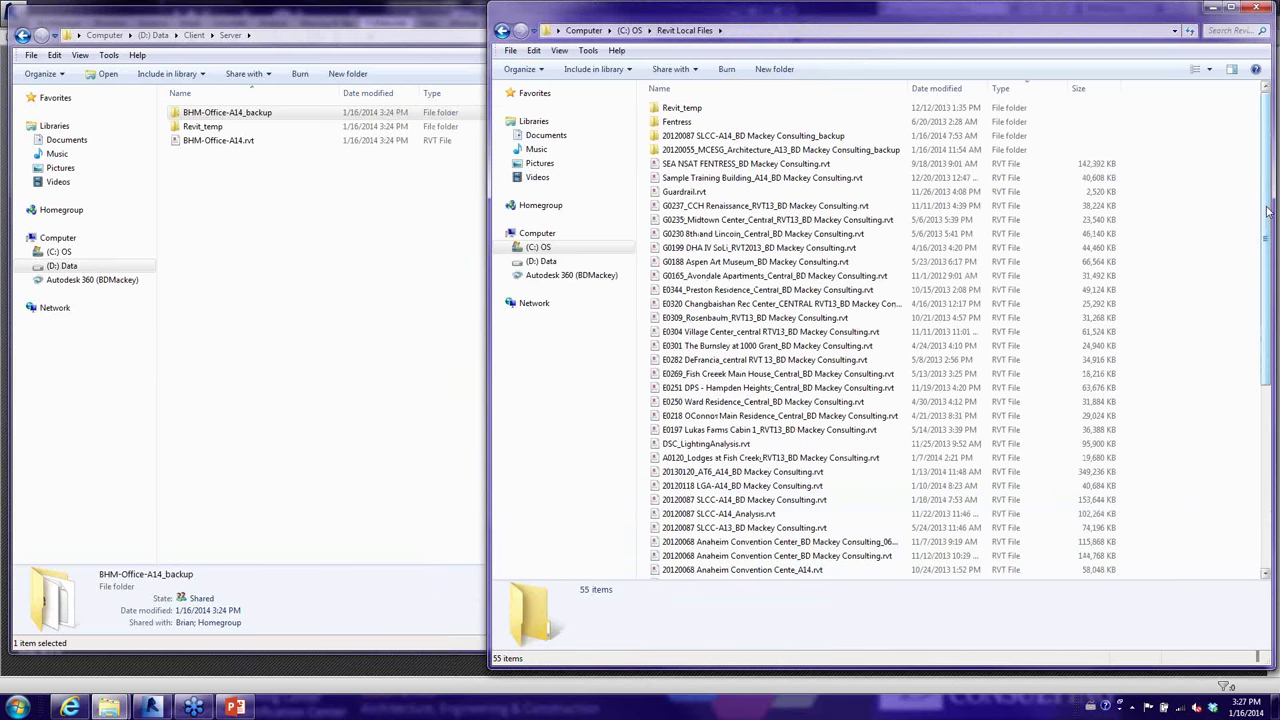
mouse_move(1267, 211)
mouse_down()
mouse_move(1270, 410)
mouse_move(1270, 205)
mouse_up()
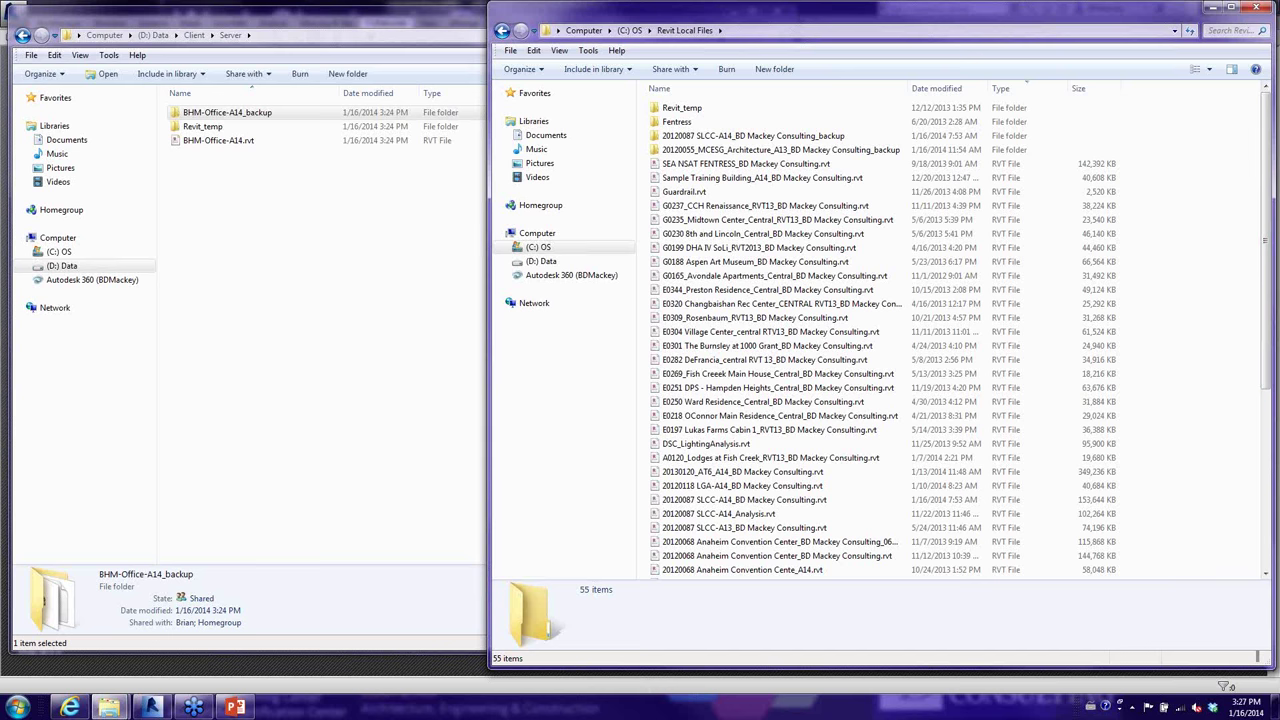
Copy BHM-Office-A14.rvt from the Server folder into the Revit Local Files folder.
click(237, 143)
drag(237, 146, 1132, 320)
right_drag(1132, 320, 1131, 320)
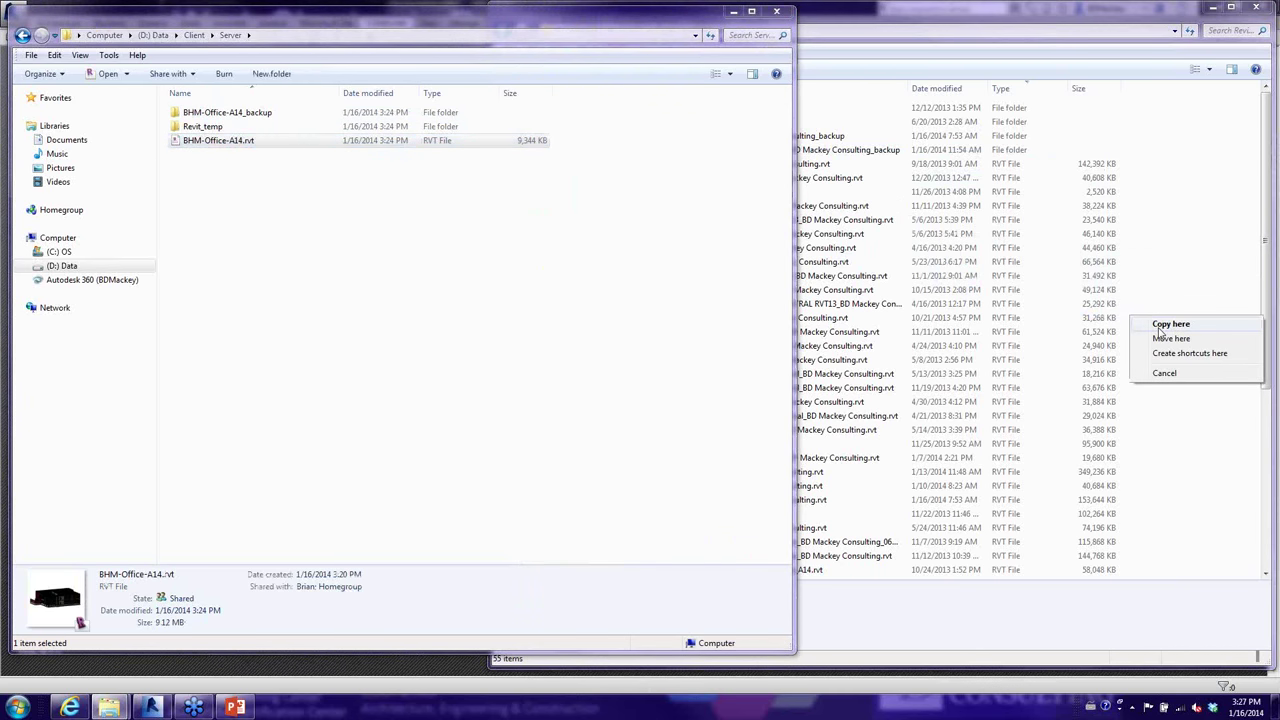
click(1162, 326)
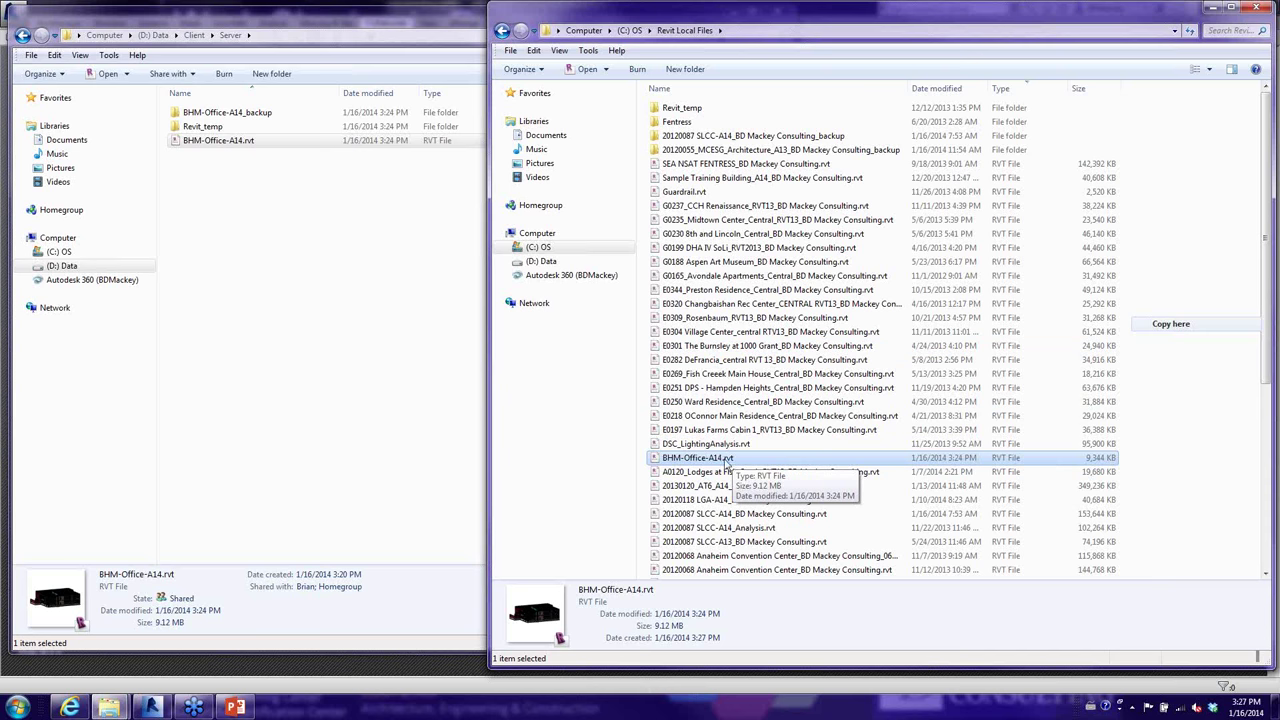
Try to rename the copied file in Revit Local Files as BHM-Office-A14_BDM_Local.rvt.
click(712, 460)
key(Escape)
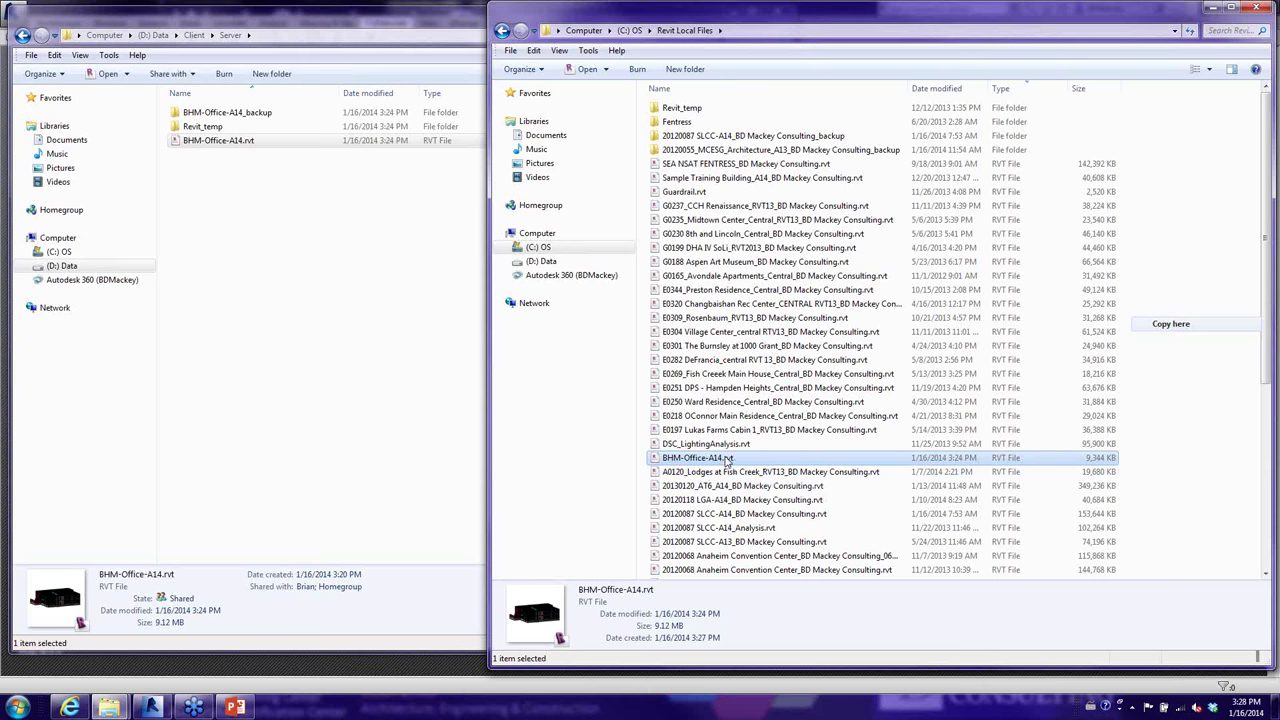
right_click(727, 461)
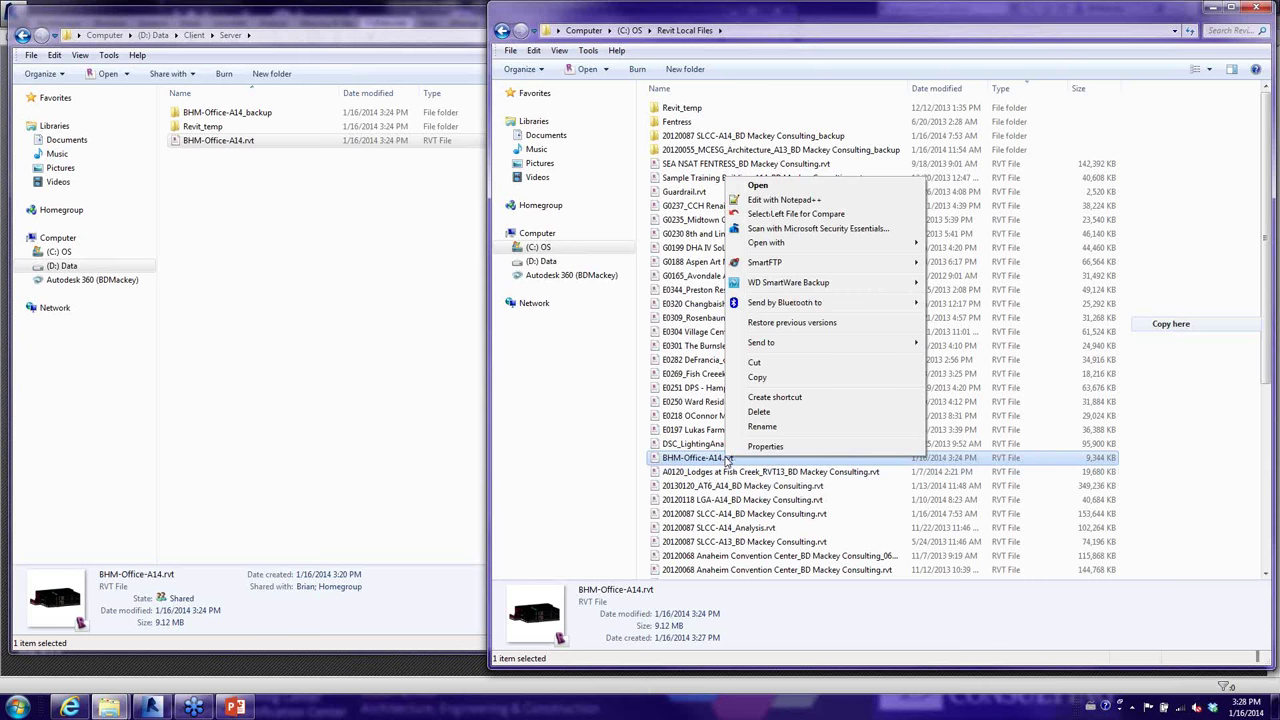
click(761, 426)
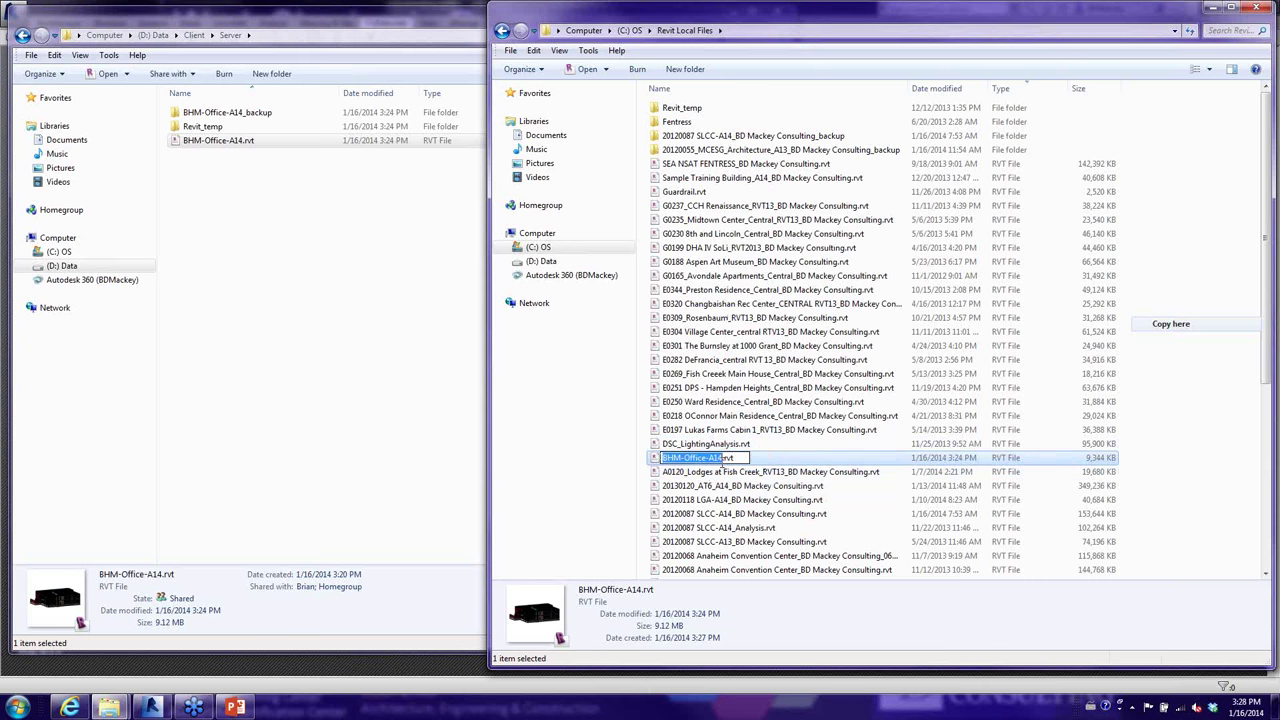
key(Right)
text(_BDM)
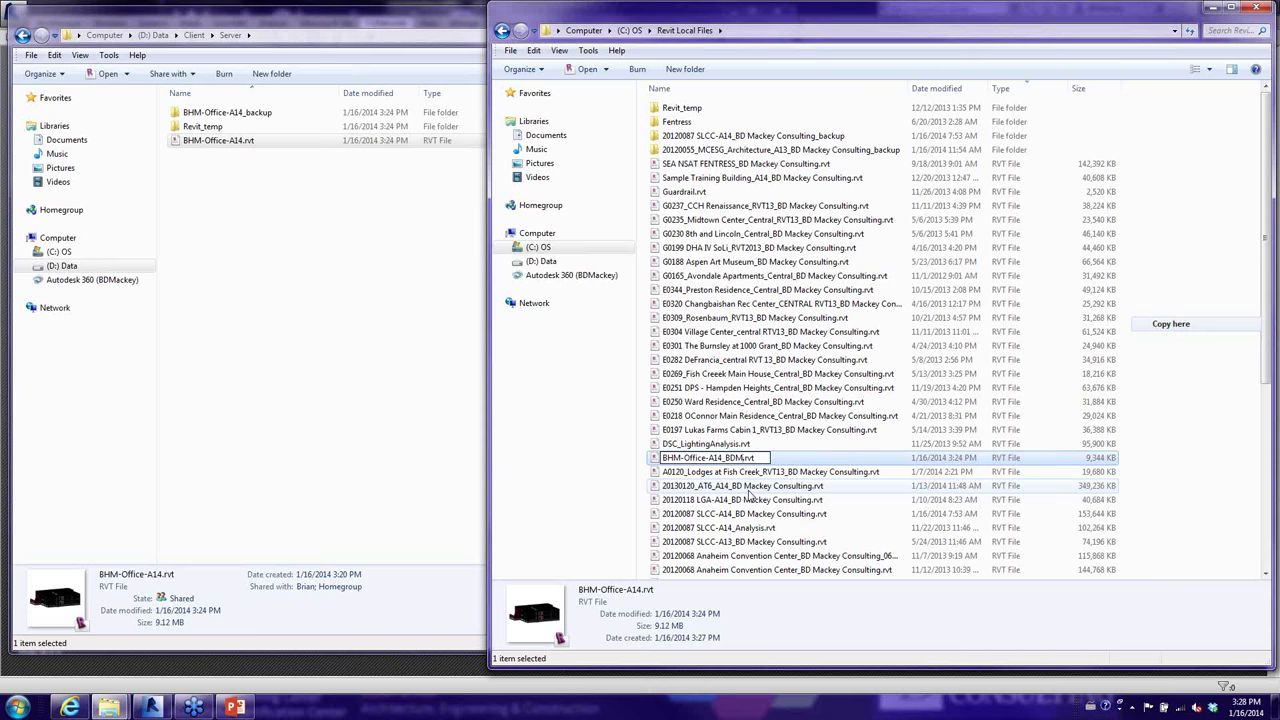
text(_Local)
key(Escape)
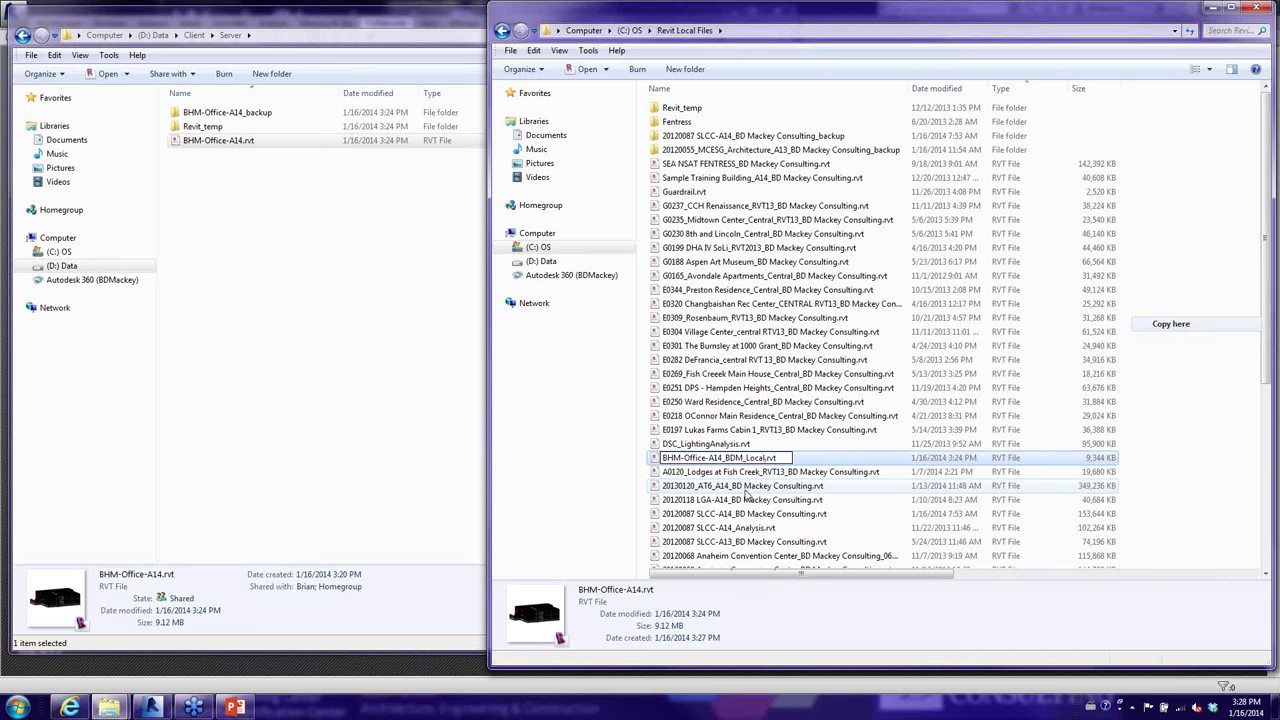
ctrl+scroll(748, 494, up, 1)
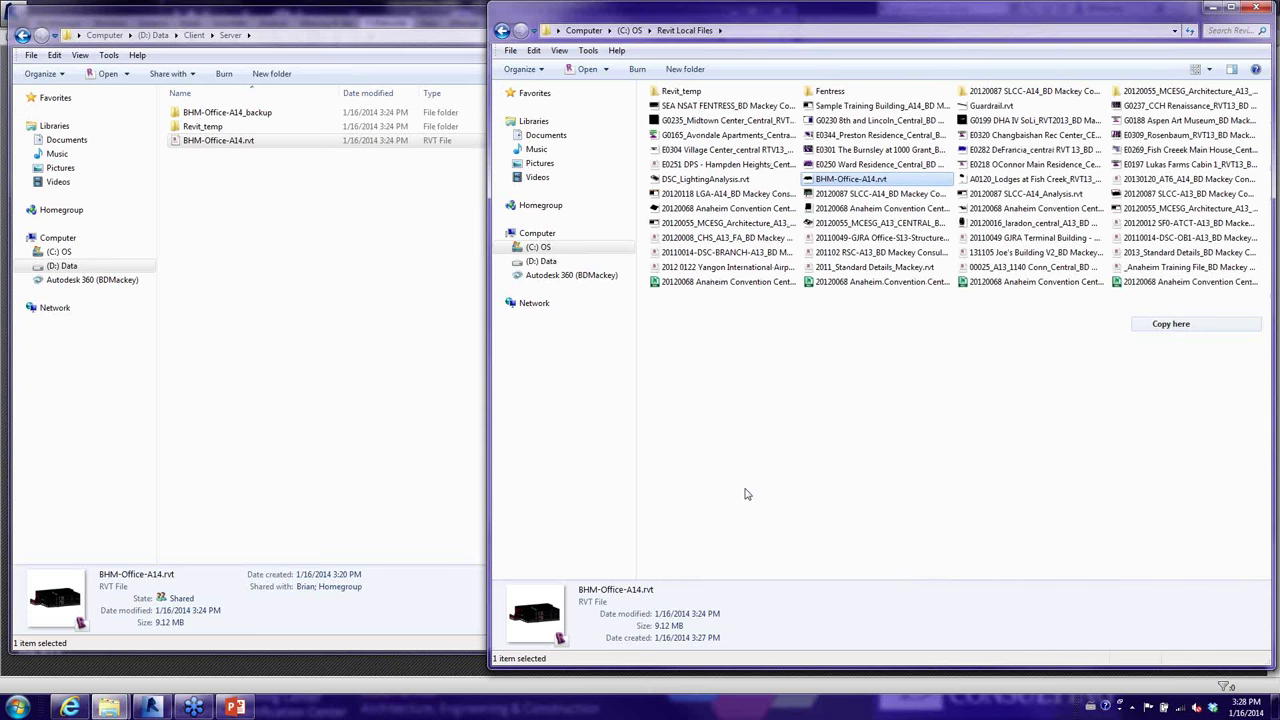
ctrl+scroll(745, 494, up, 3)
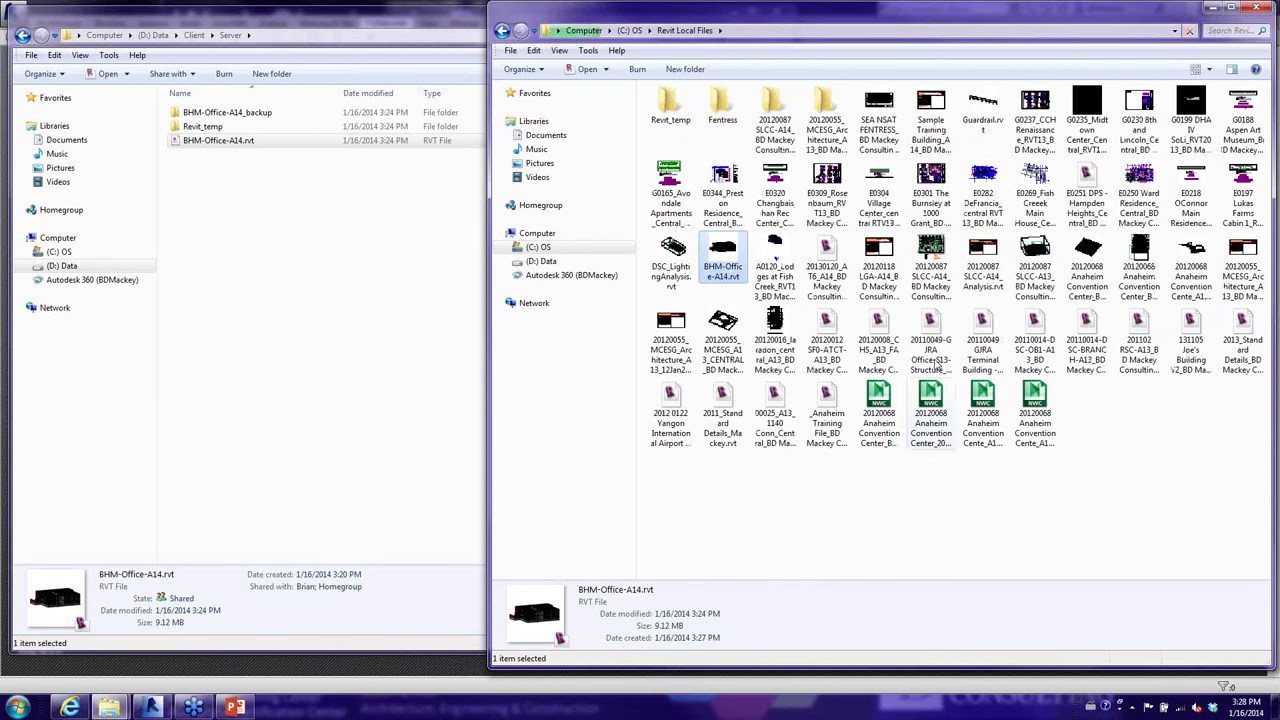
click(1209, 69)
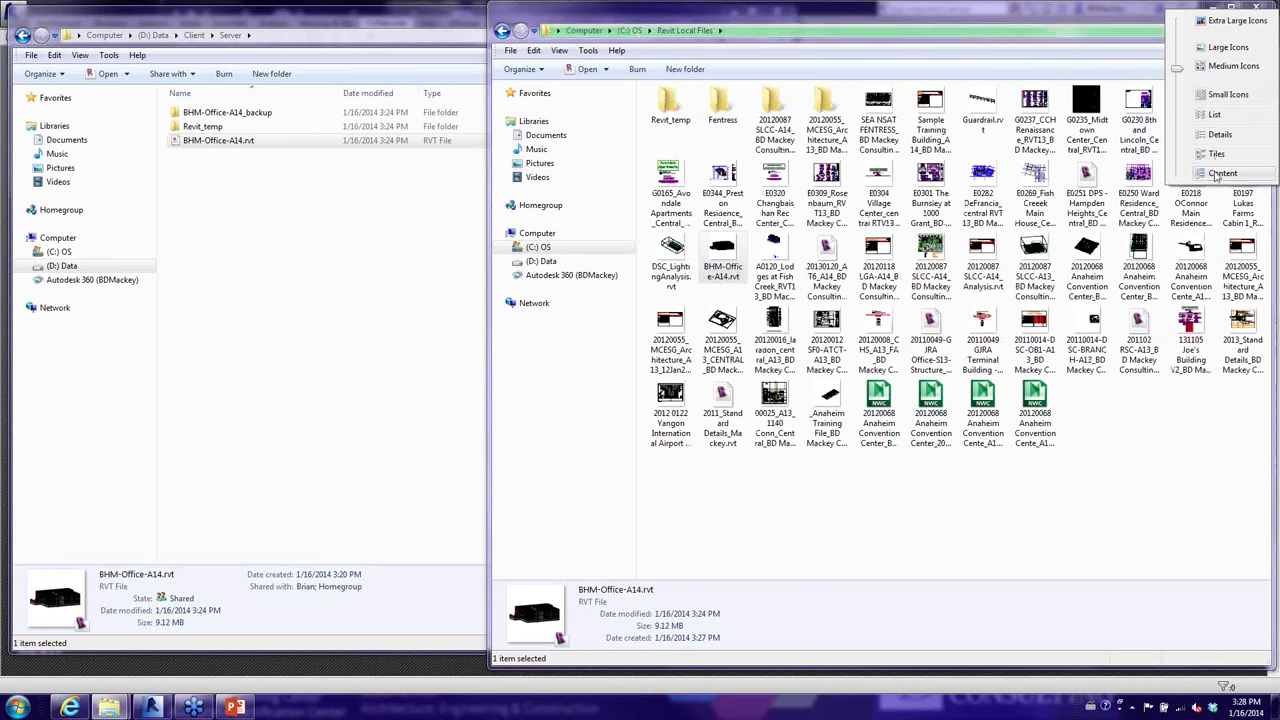
click(1220, 134)
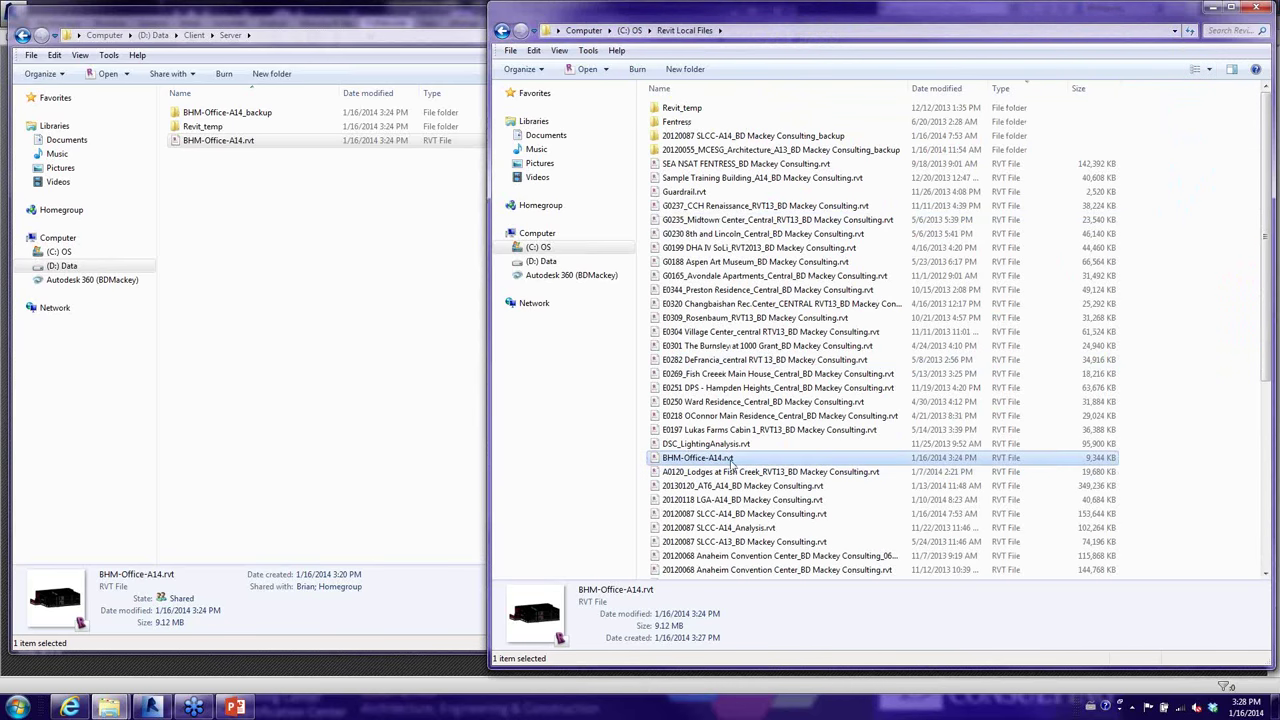
Switch back to Revit and start opening a project, browsing to the Revit Local Files folder on the C: drive.
click(462, 669)
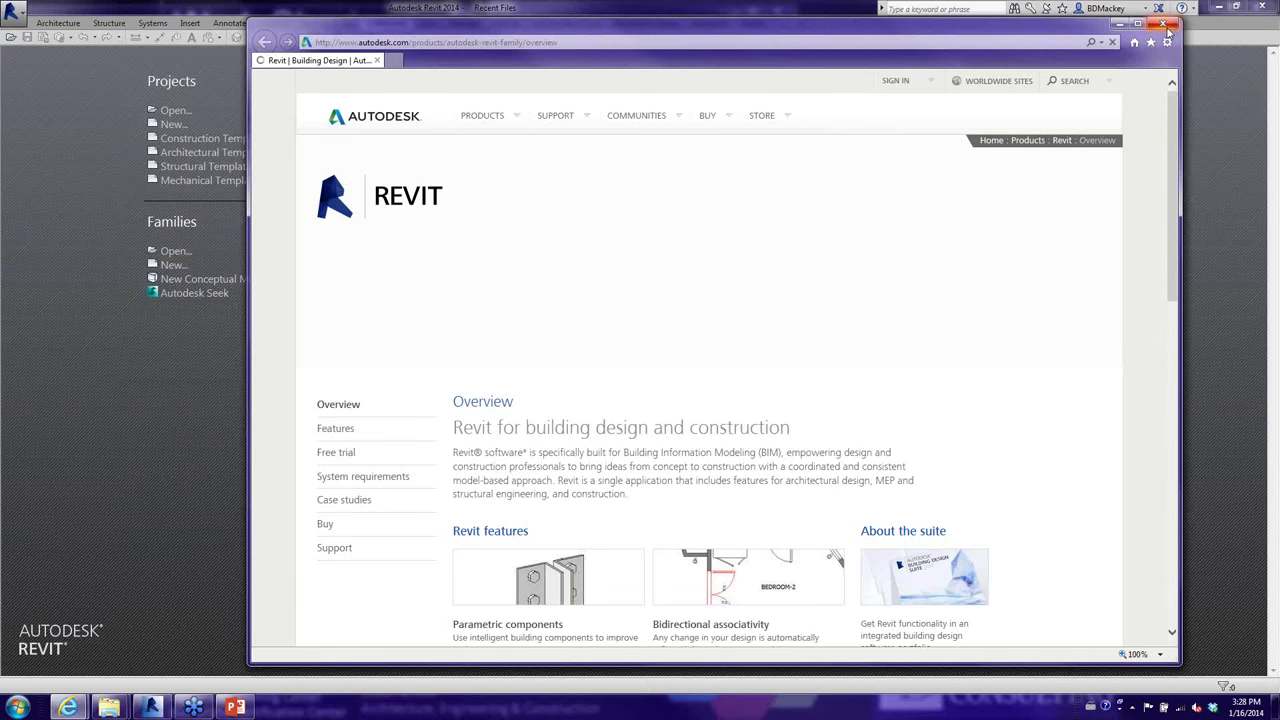
click(1164, 26)
click(175, 110)
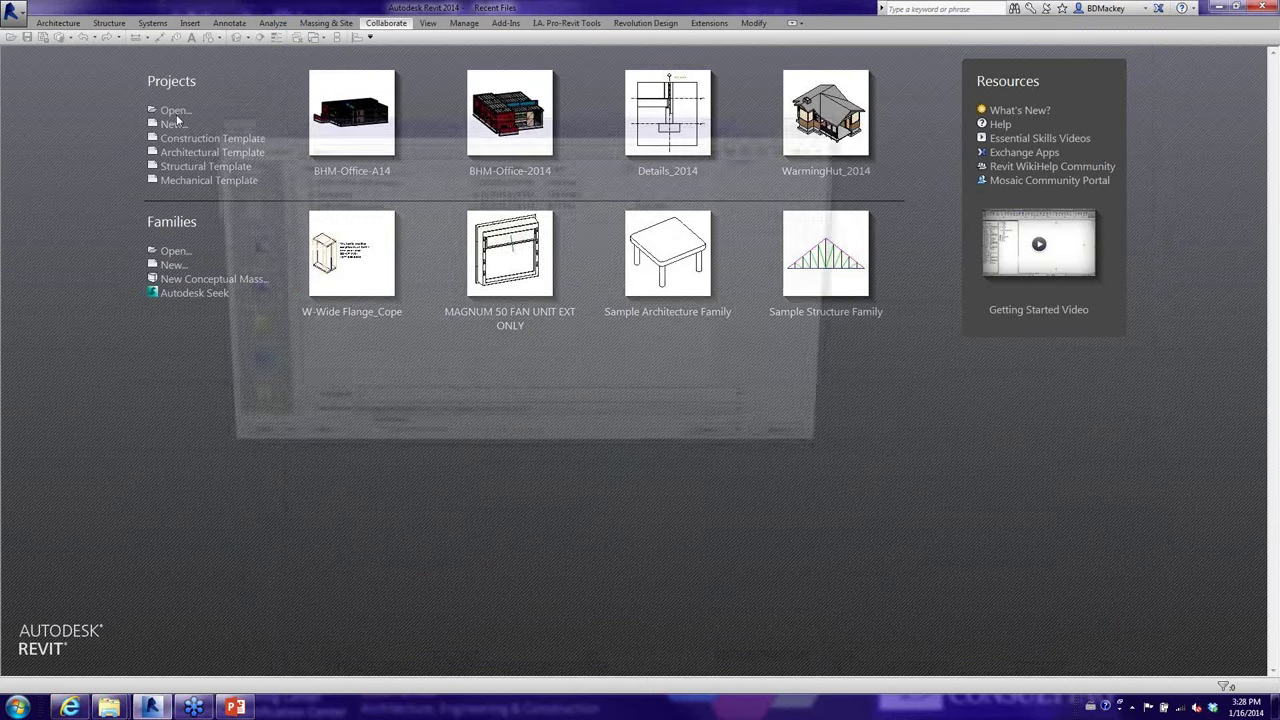
click(340, 148)
click(331, 183)
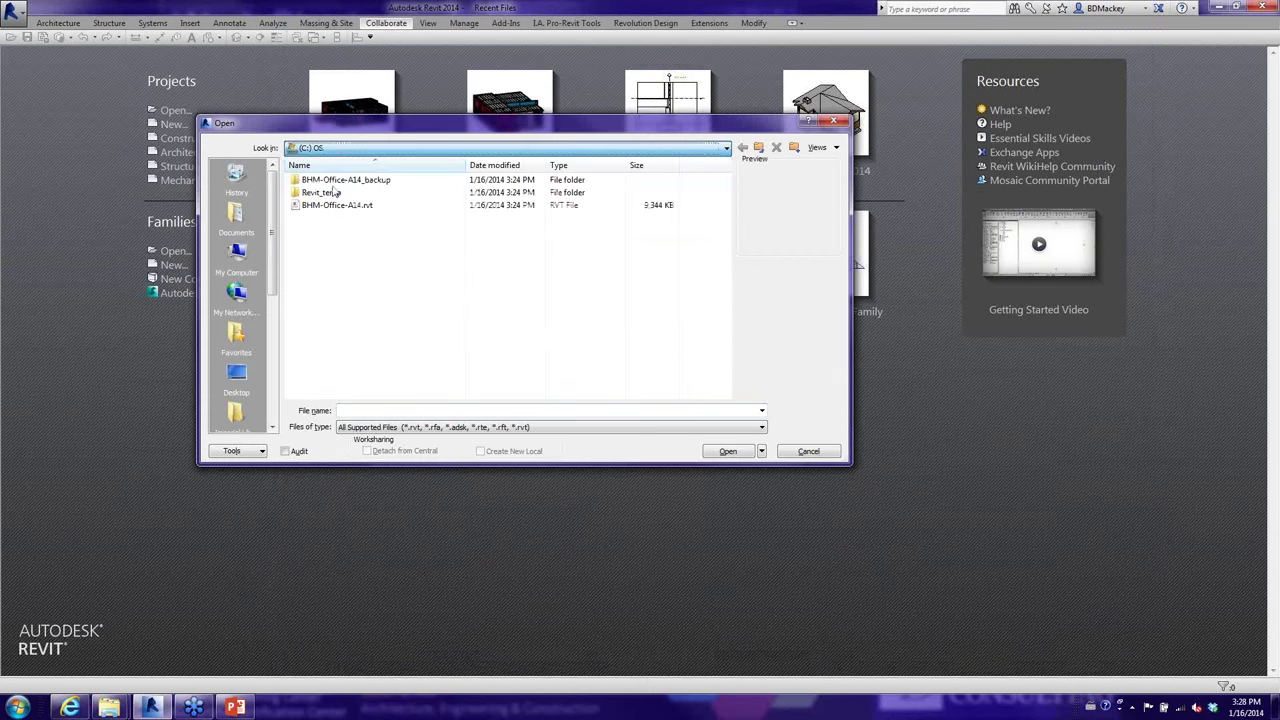
scroll(341, 340, down, 3)
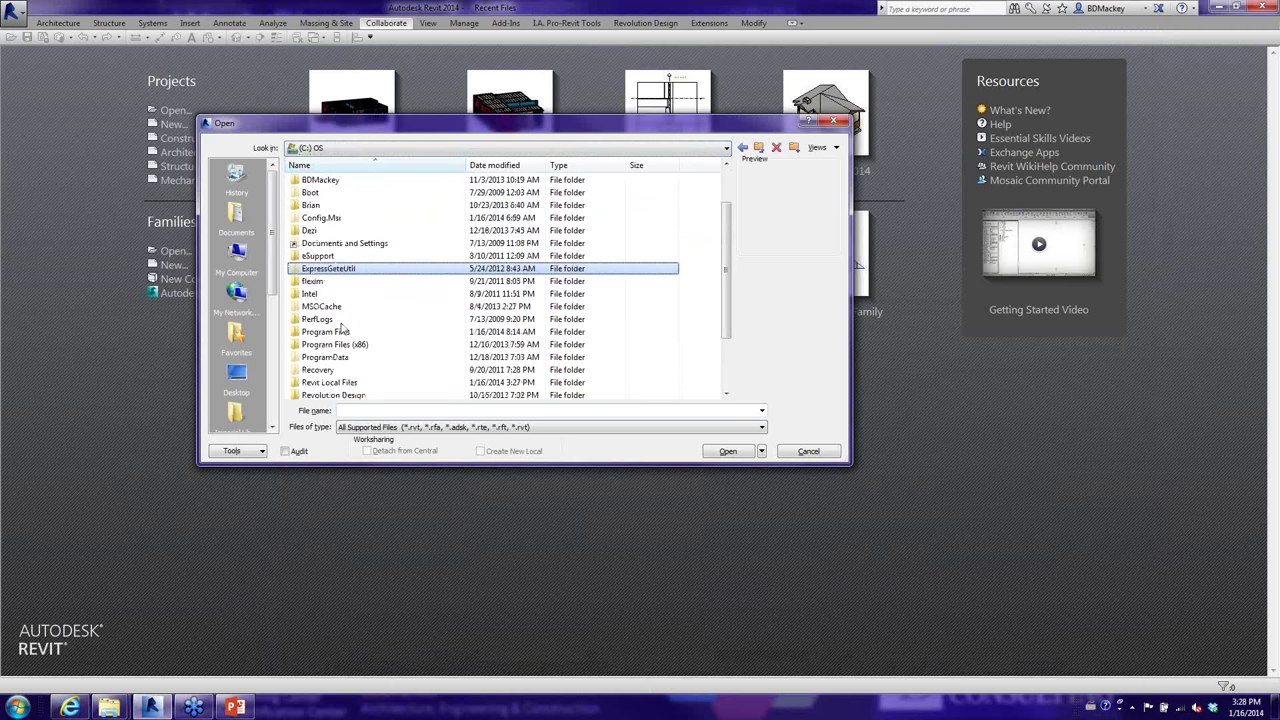
double_click(340, 352)
Open the copied BHM-Office-A14.rvt from Revit Local Files as a local file, dismissing the Copied Central Model notice.
click(355, 351)
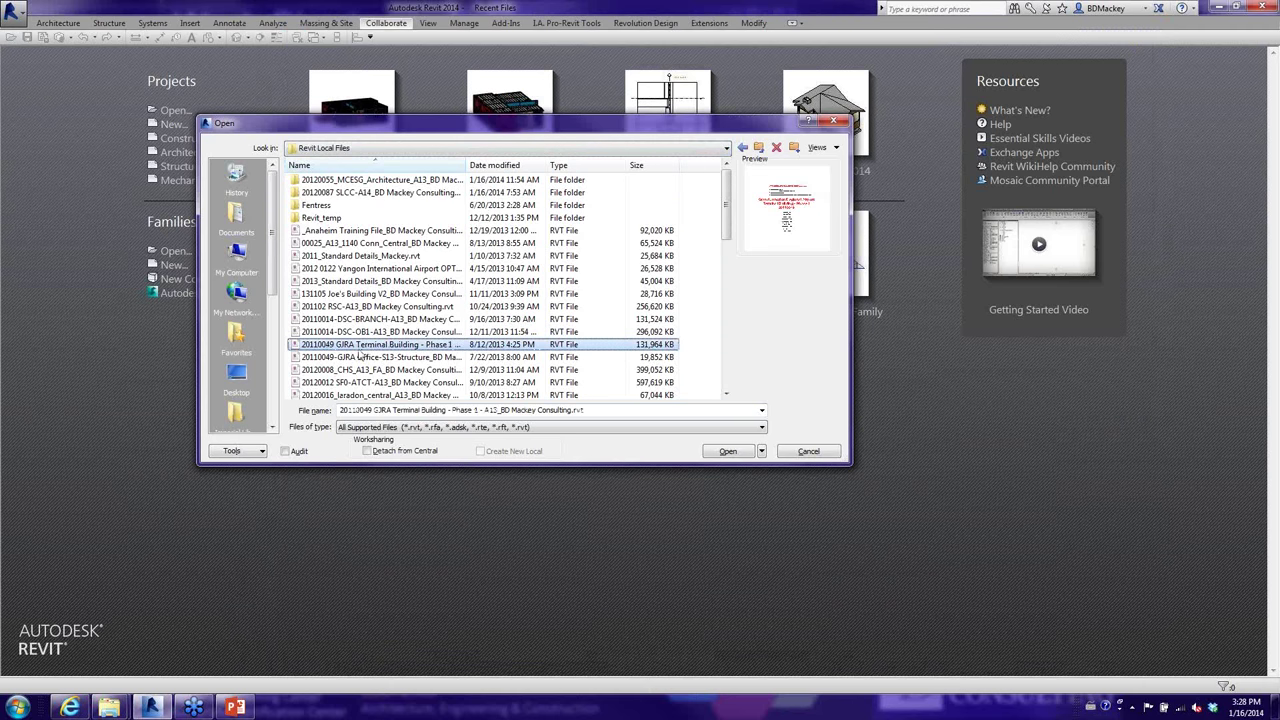
scroll(358, 352, down, 3)
scroll(360, 352, down, 3)
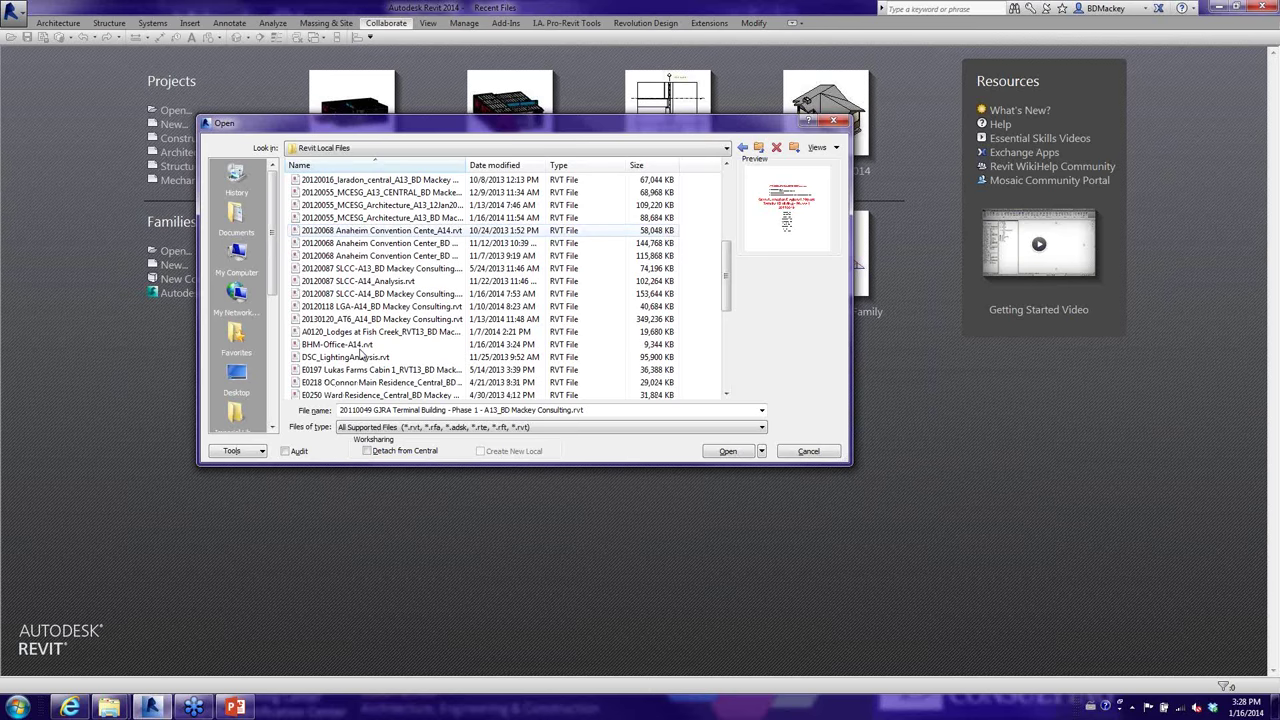
click(358, 344)
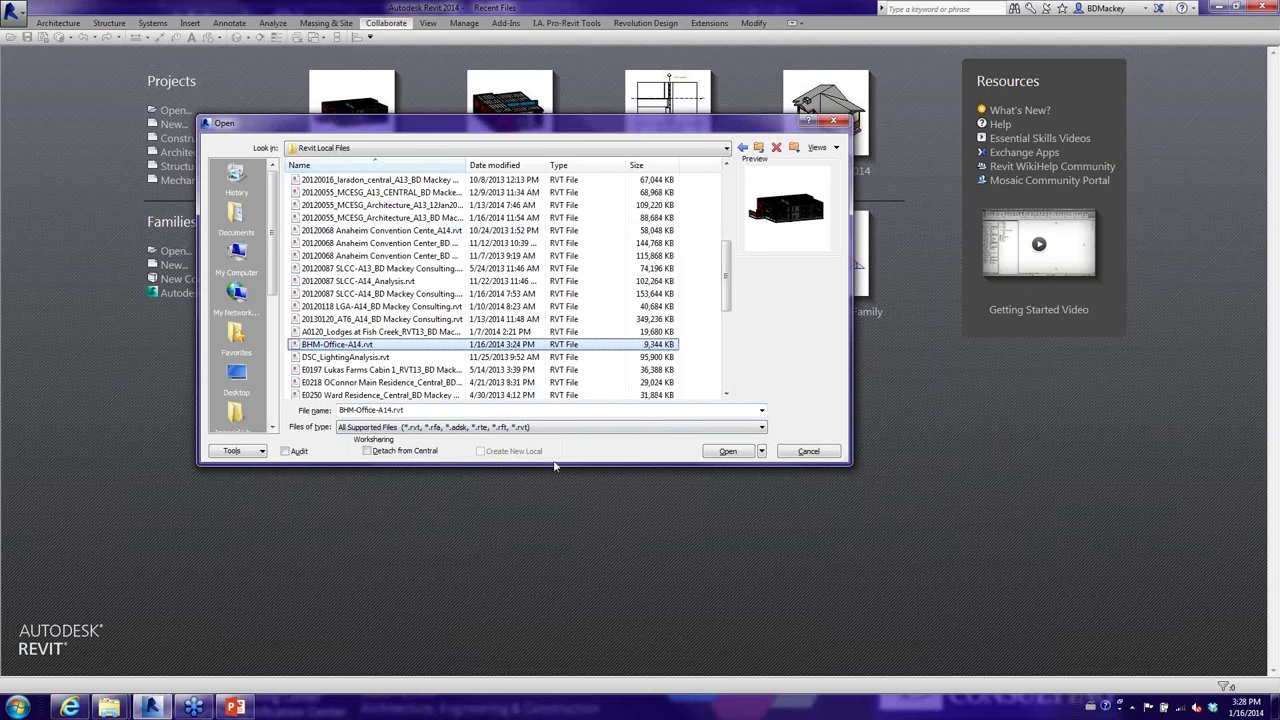
drag(527, 135, 667, 162)
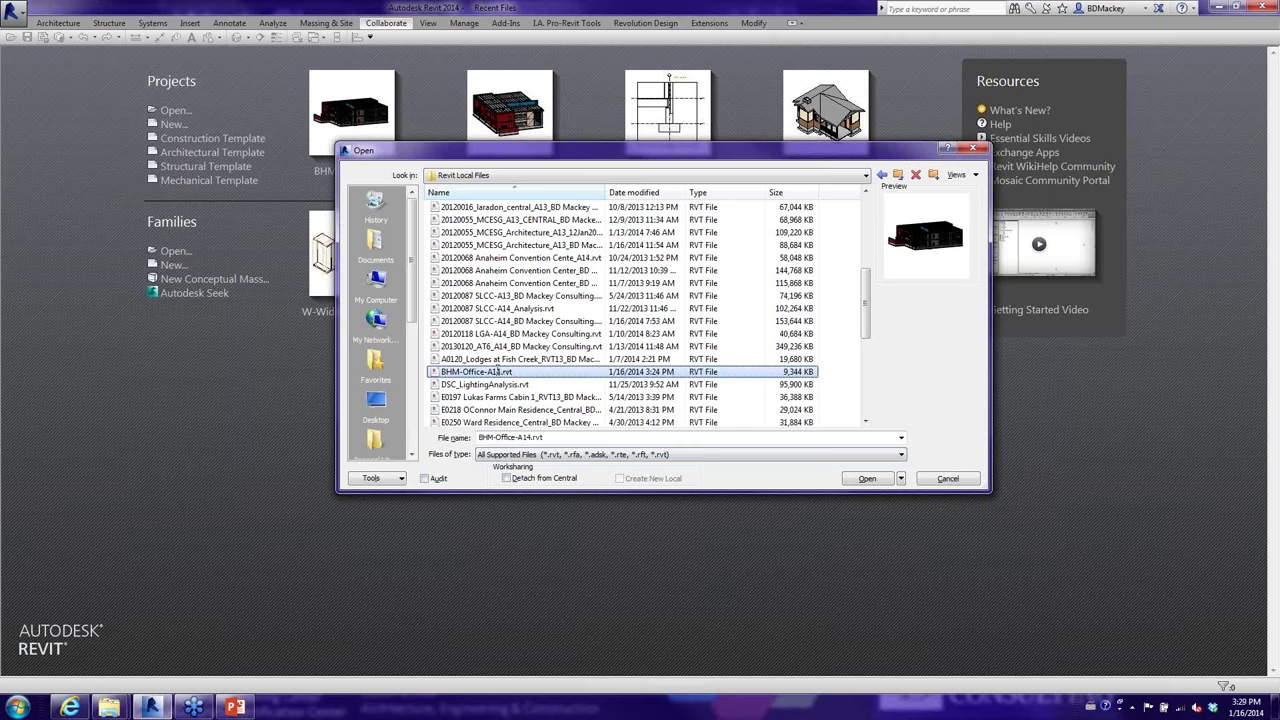
click(530, 386)
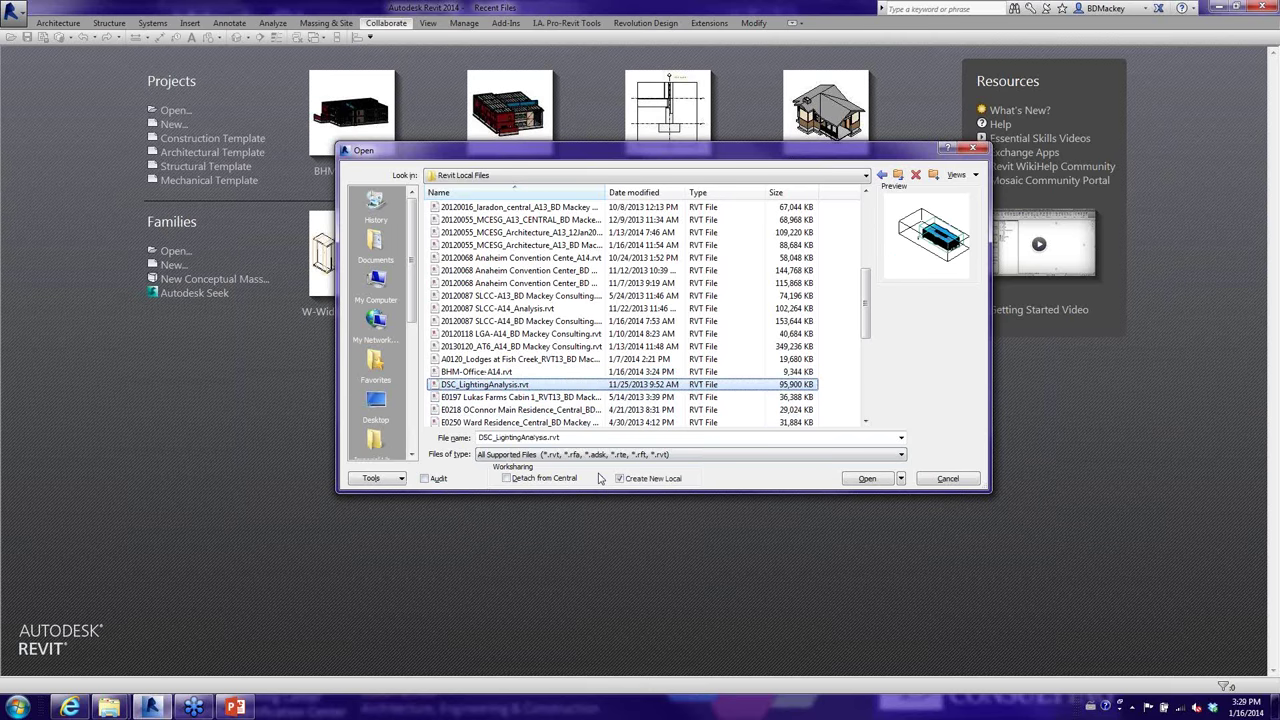
click(505, 372)
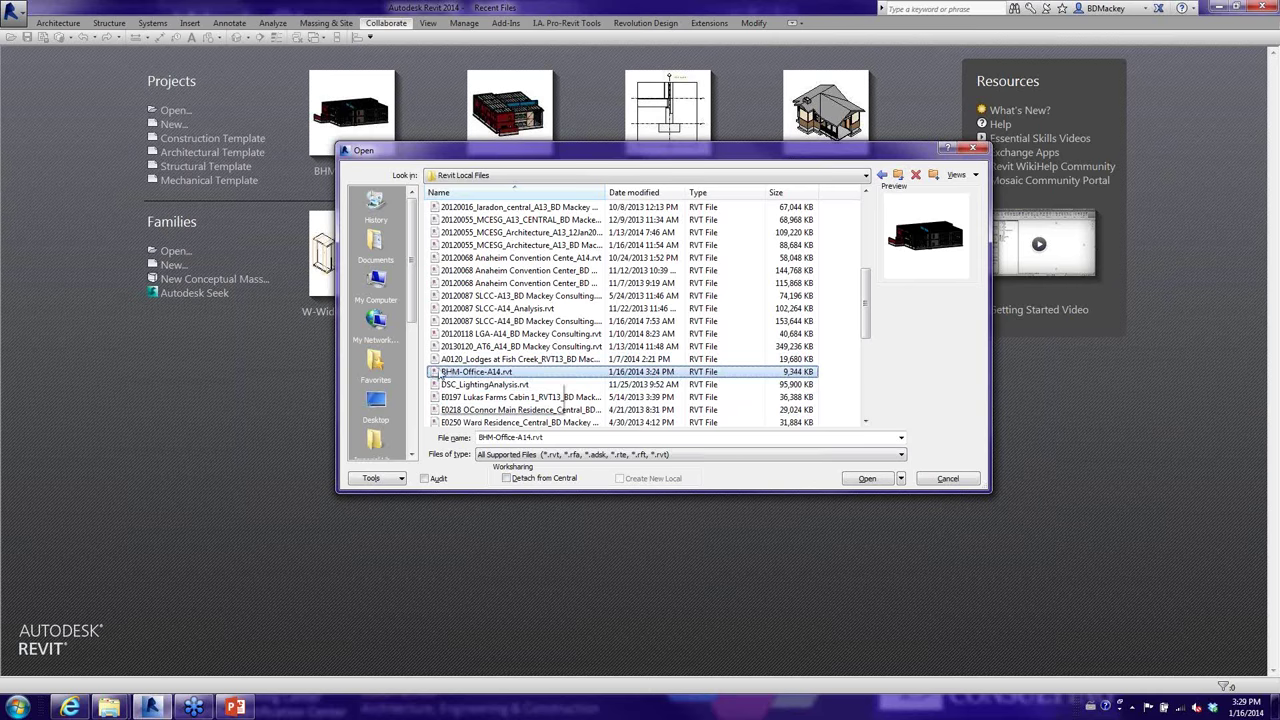
click(866, 479)
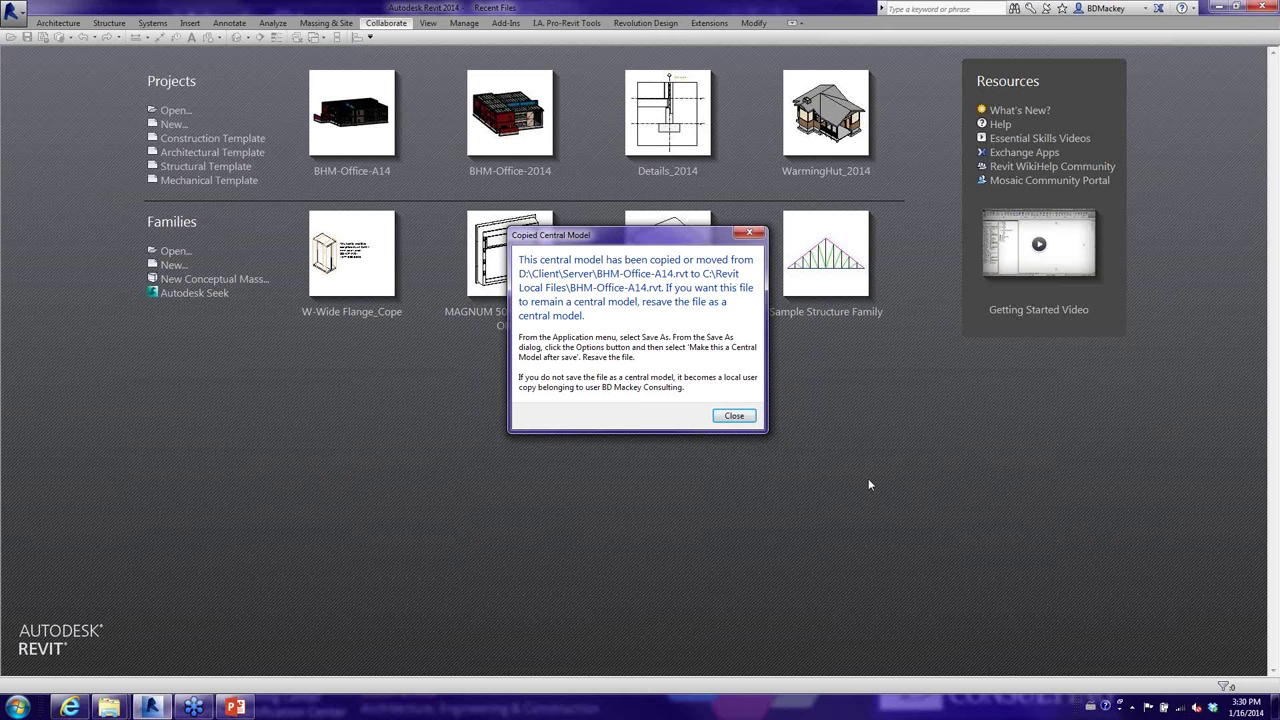
click(734, 416)
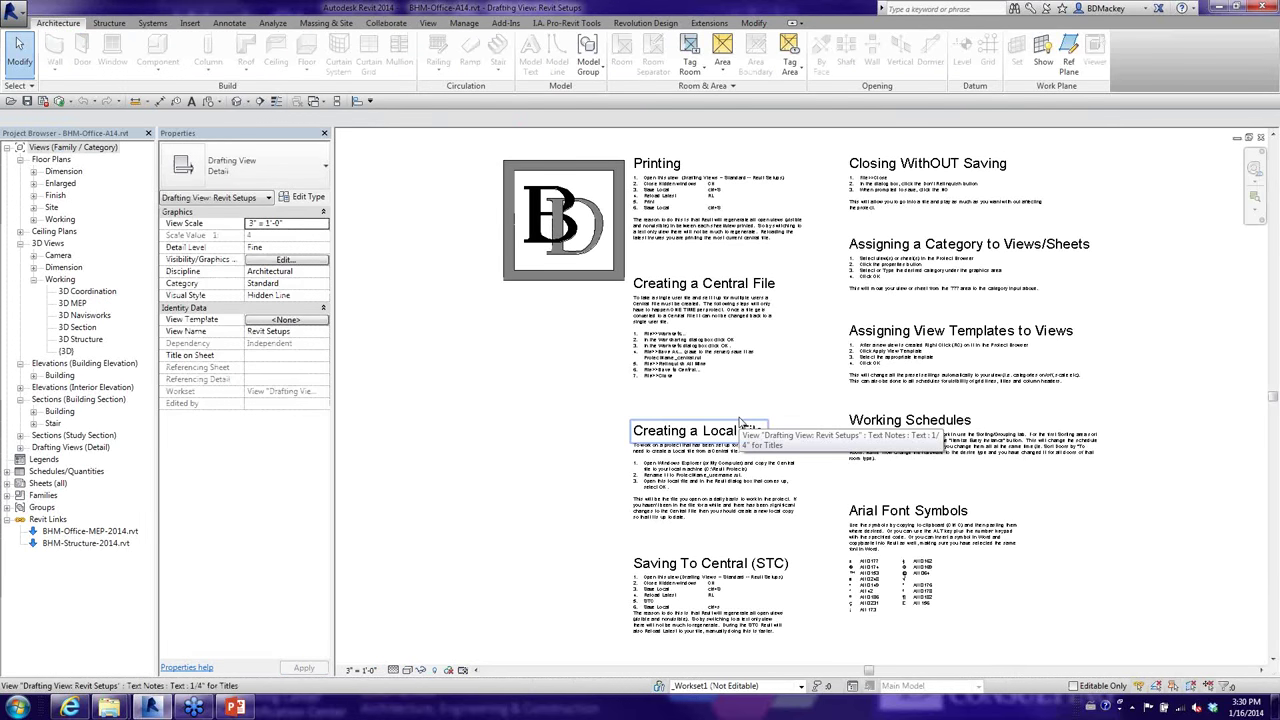
Open the {3D} view and the 3D Coordination view of the local model.
double_click(66, 352)
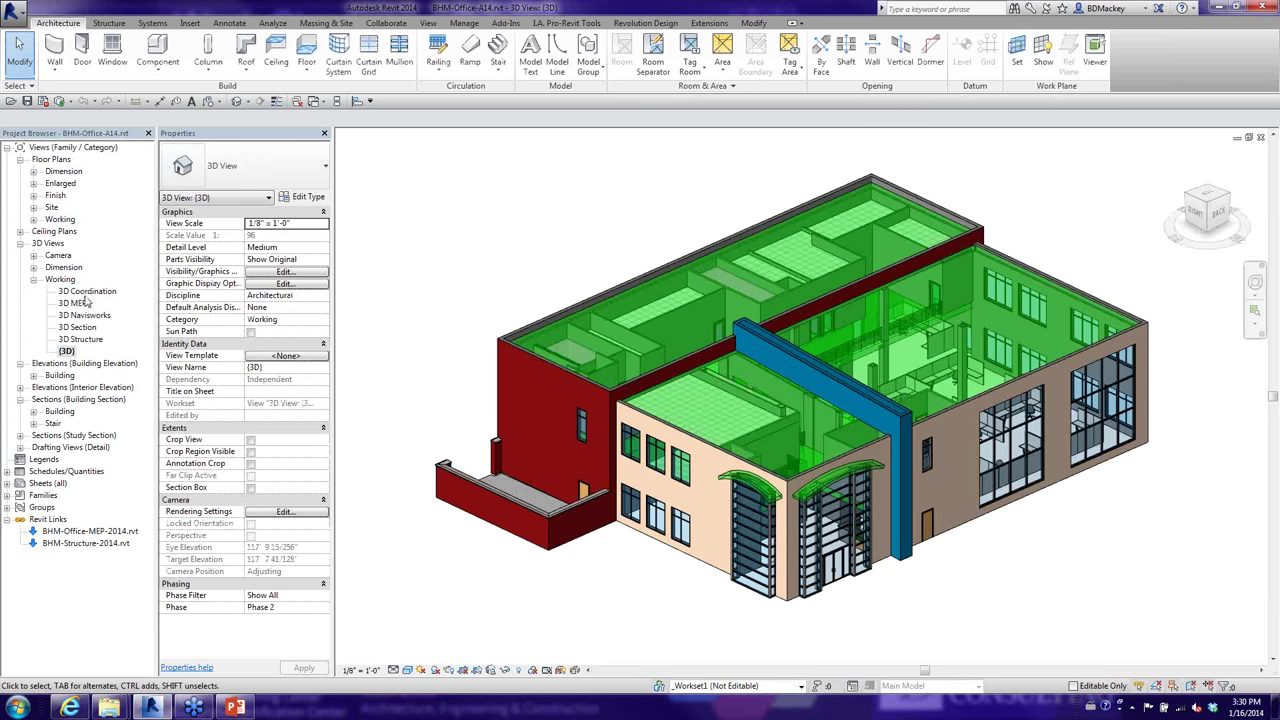
click(87, 293)
double_click(87, 293)
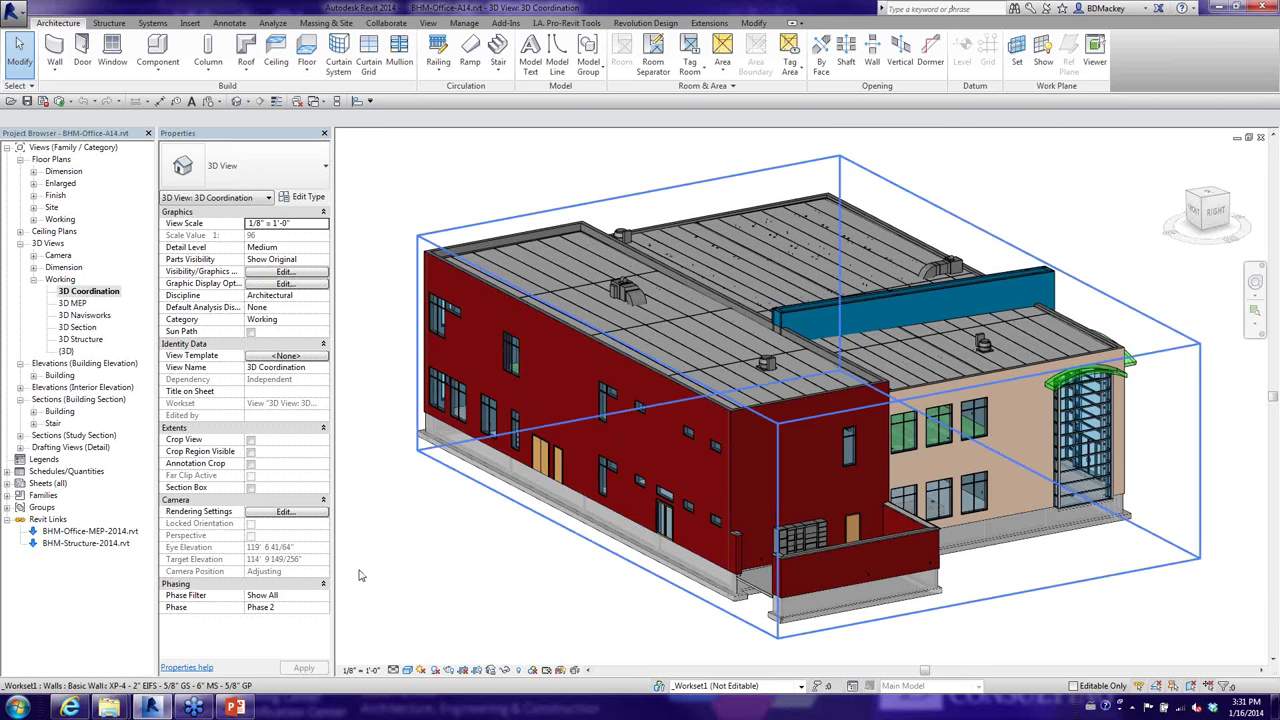
Start a second Revit 2014 session and set its username to User 2 in the options.
click(24, 708)
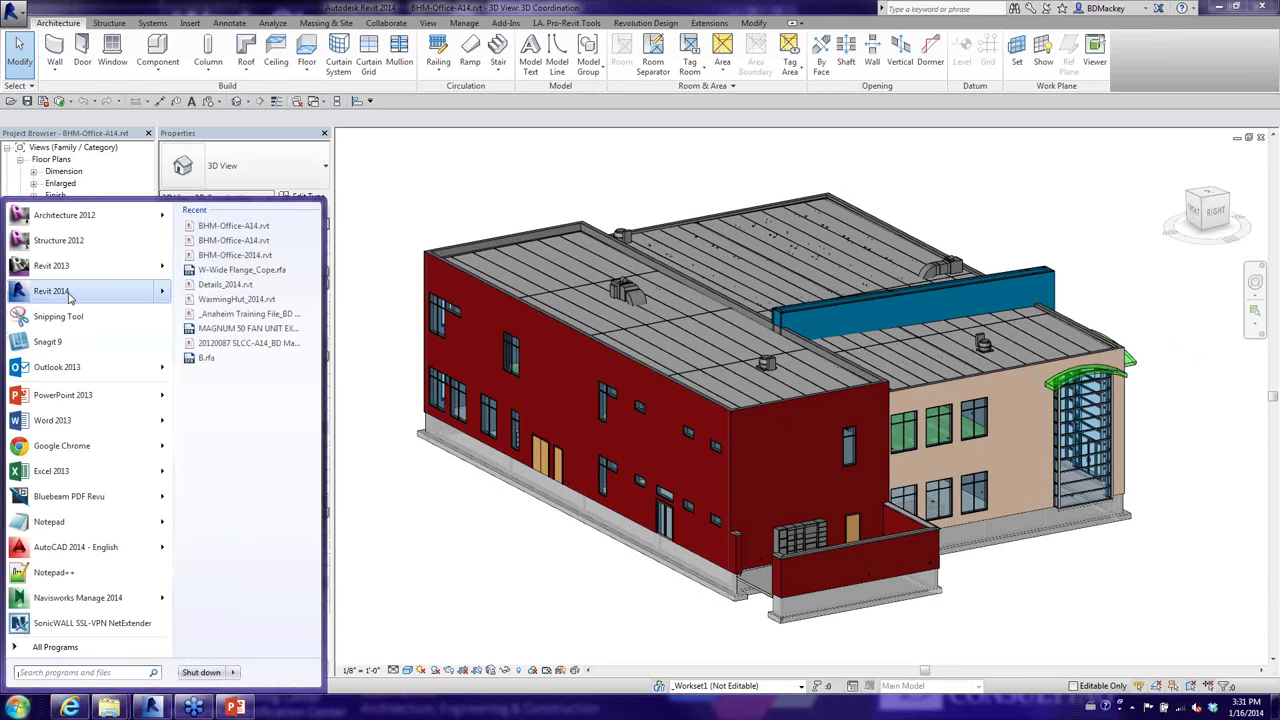
click(66, 294)
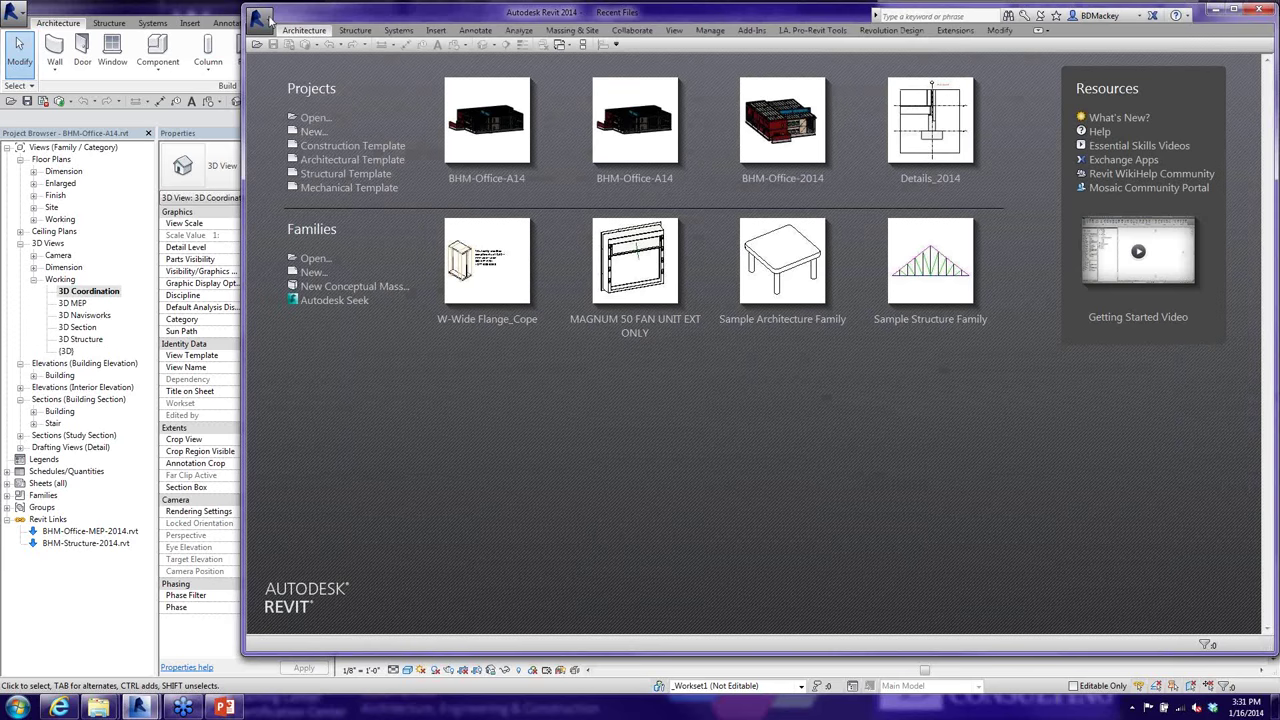
click(266, 18)
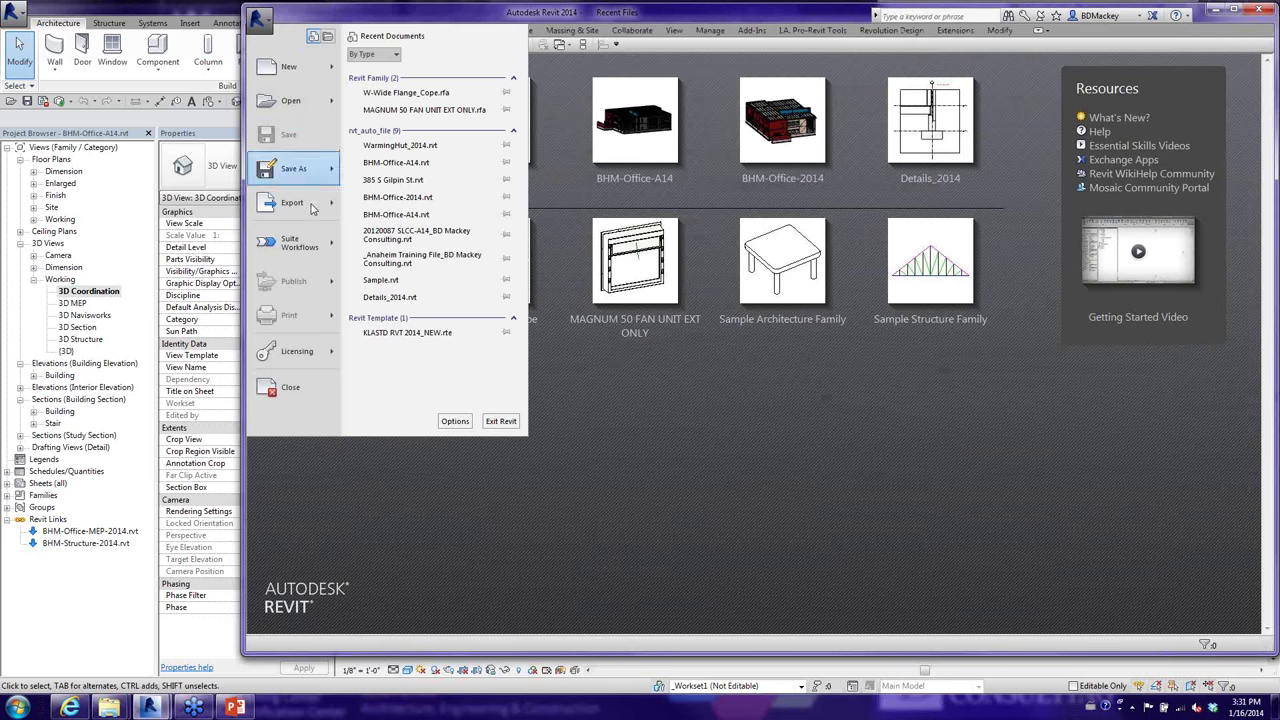
click(451, 426)
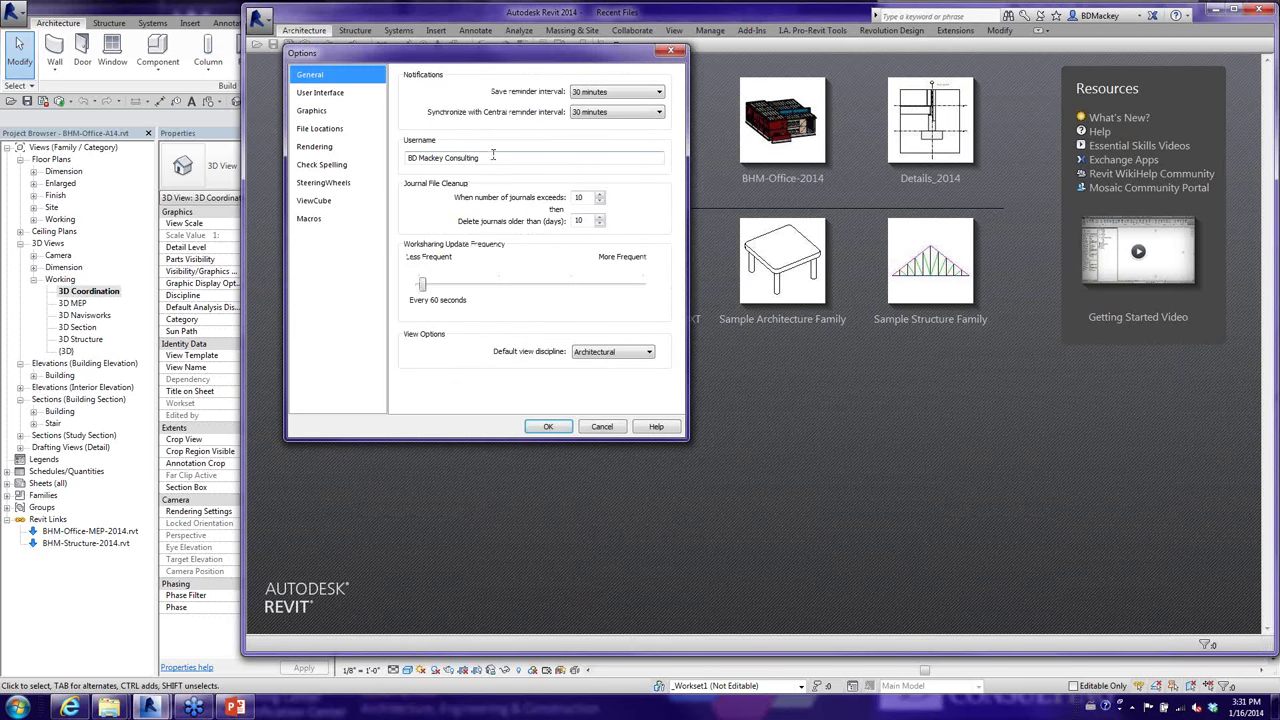
drag(484, 157, 401, 150)
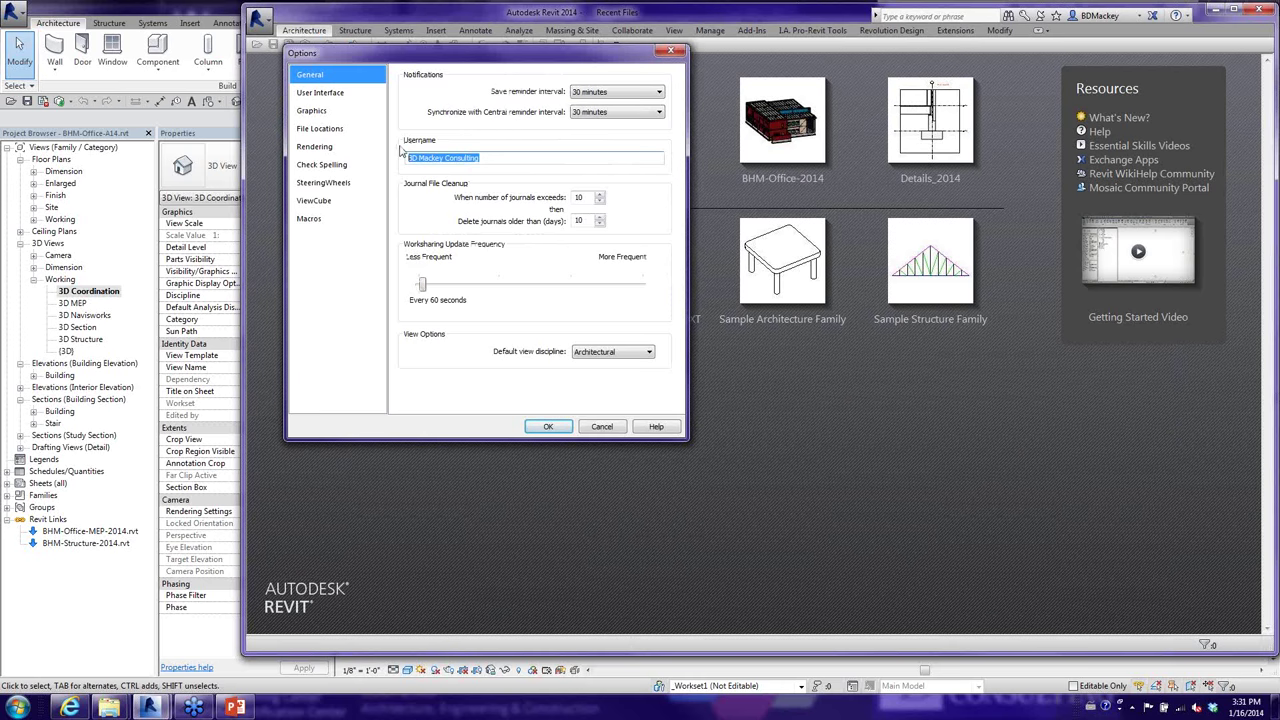
text(User 3)
key(BackSpace)
text(2)
click(551, 428)
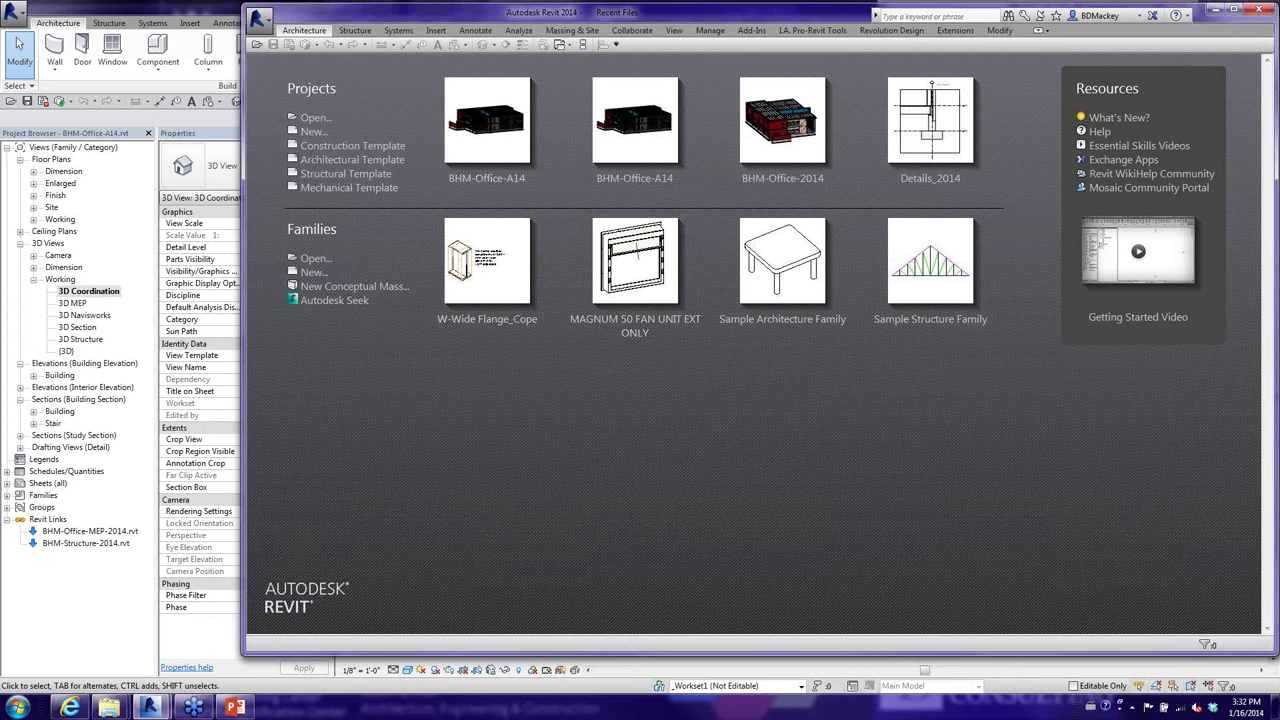
Start opening a project in the second session and browse to the Client\Server folder on the D: drive.
click(318, 119)
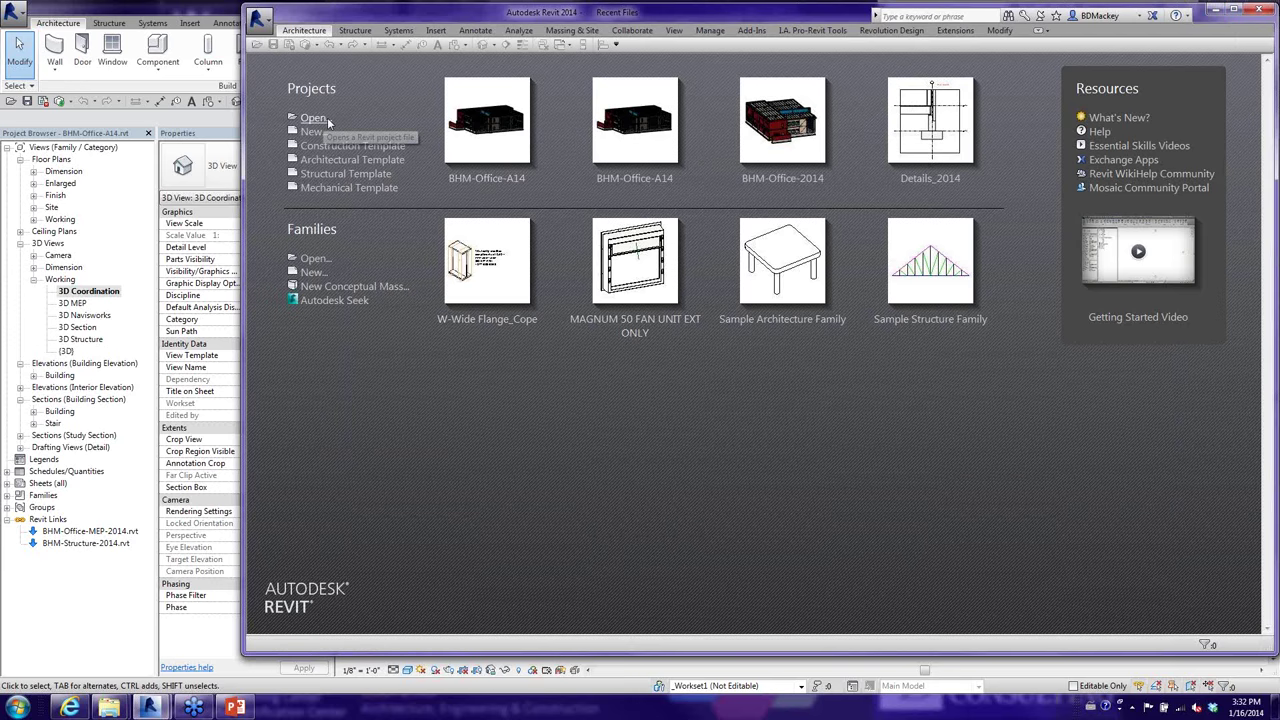
click(519, 177)
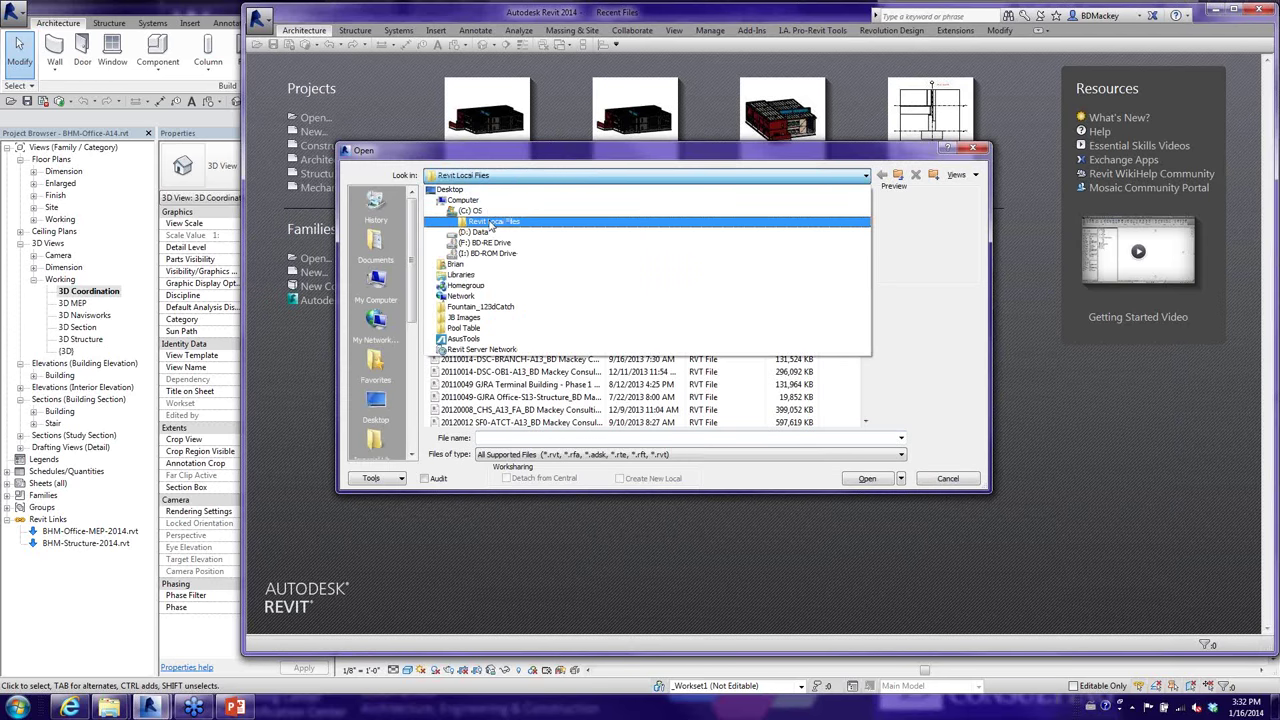
click(490, 213)
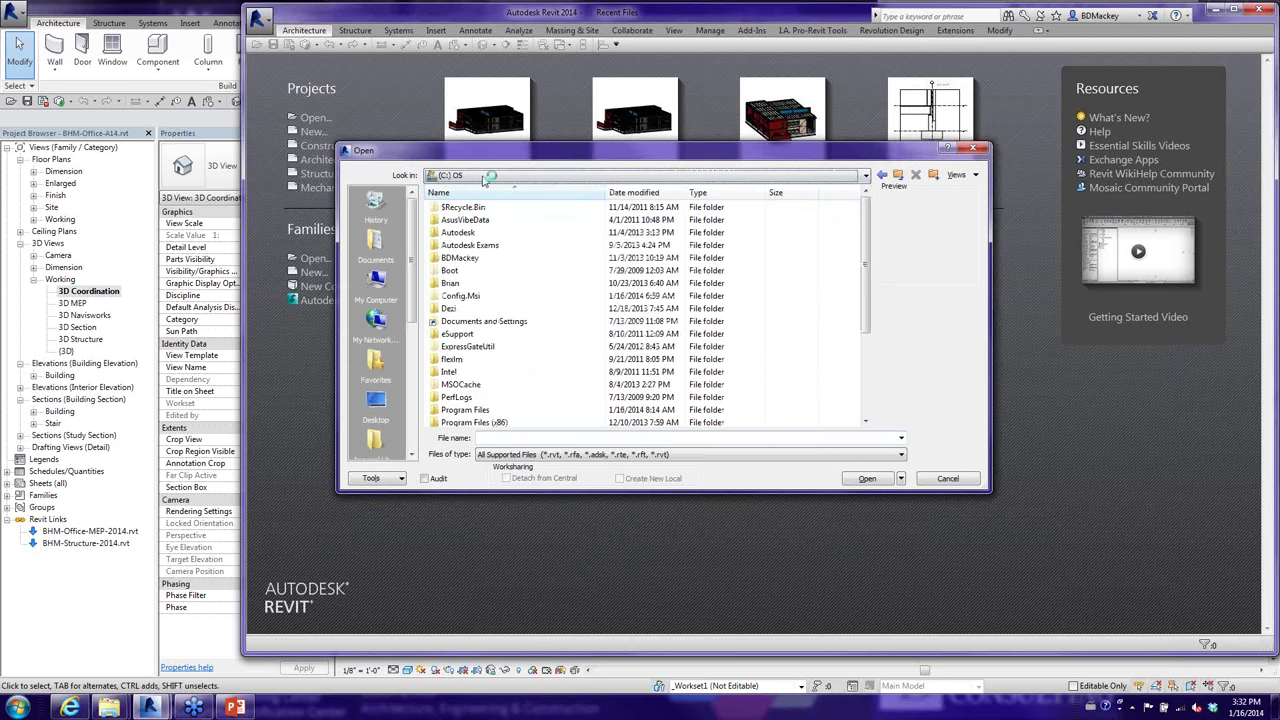
click(519, 177)
click(472, 221)
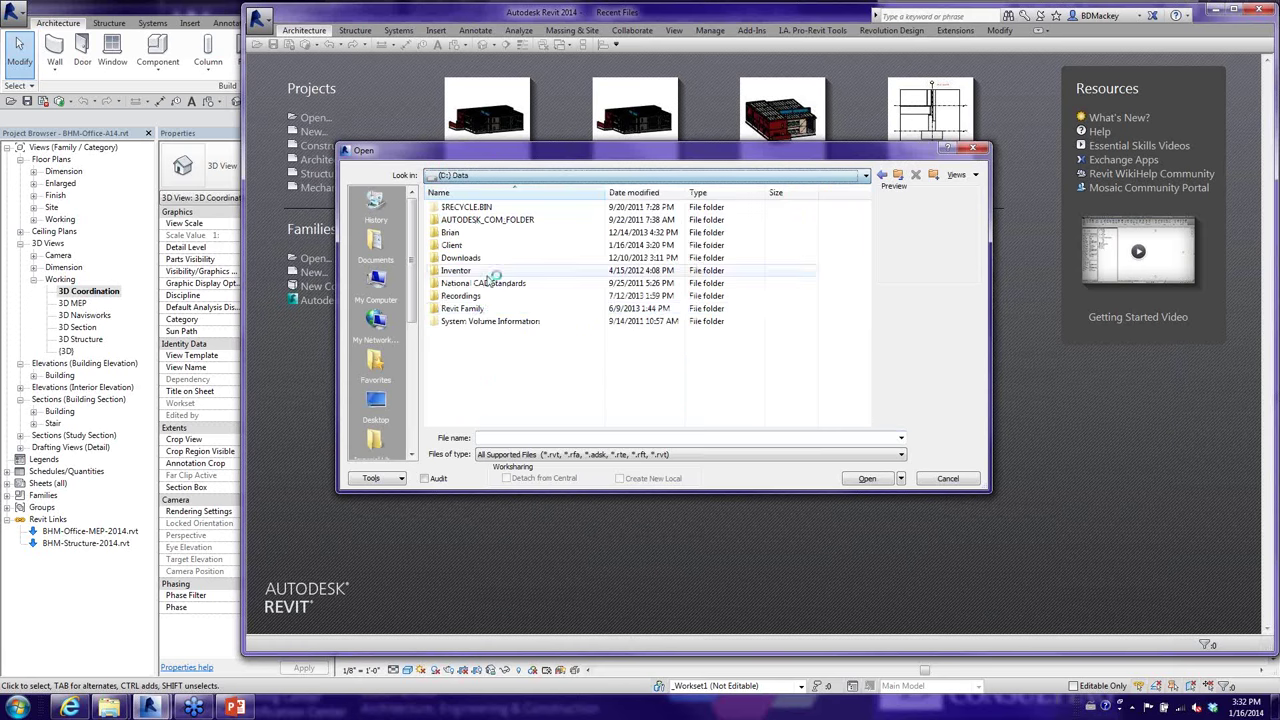
double_click(462, 246)
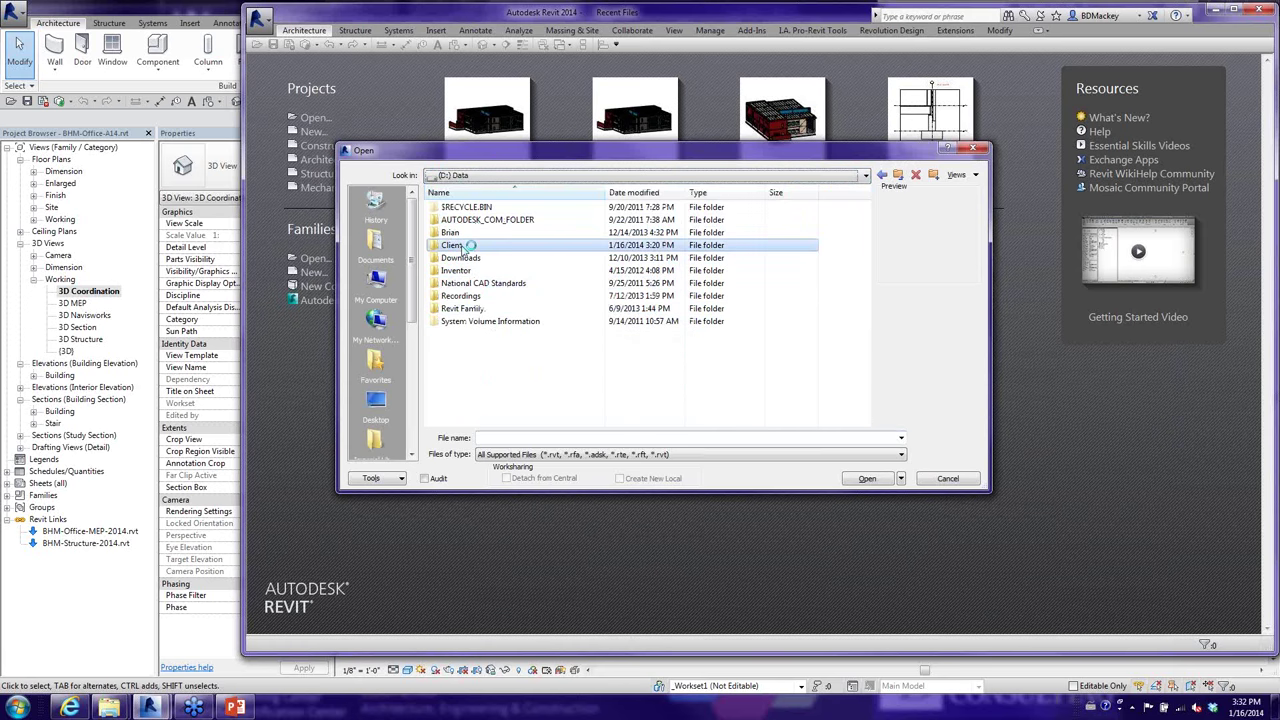
scroll(460, 308, down, 5)
double_click(458, 309)
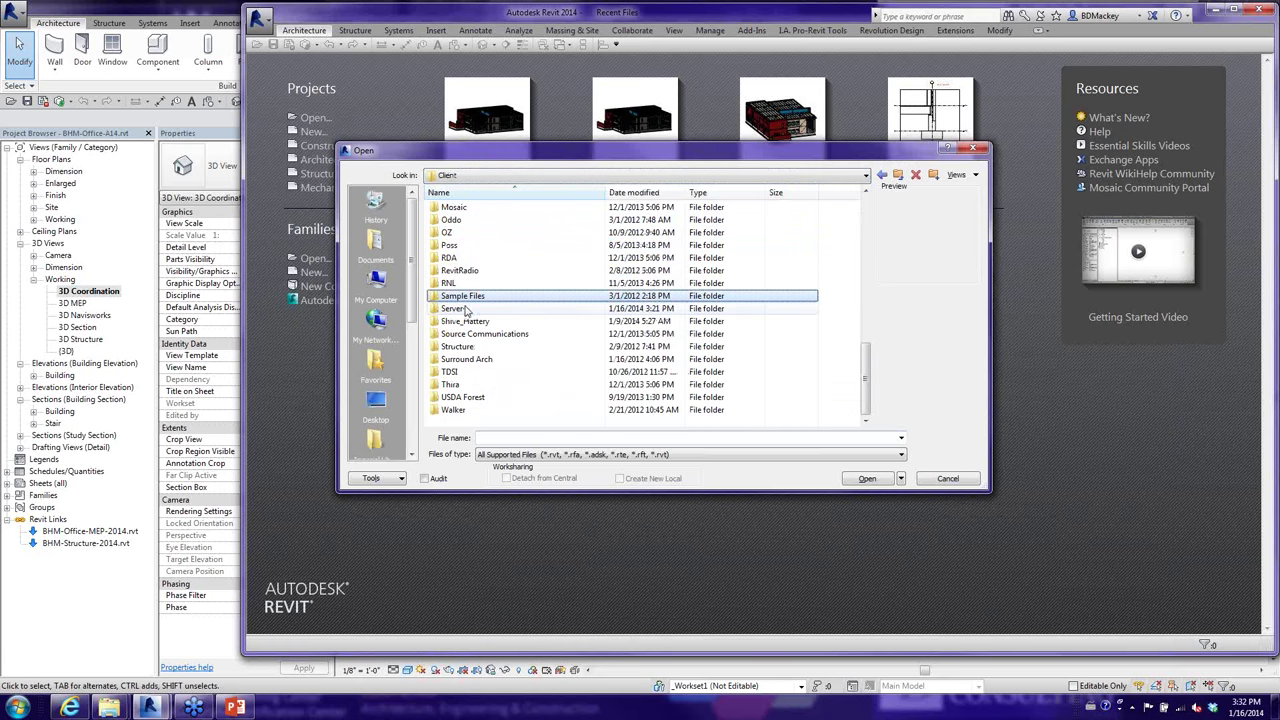
Open the central file BHM-Office-A14.rvt from the Server folder with Create New Local enabled.
click(477, 233)
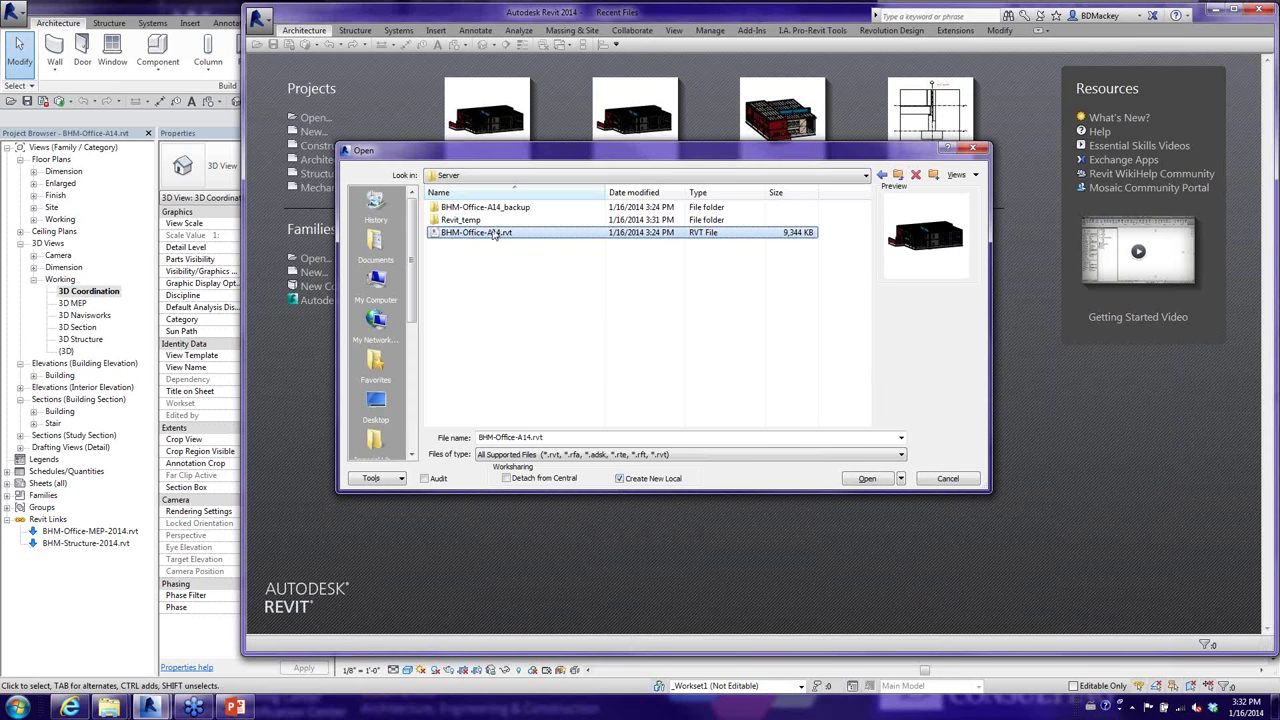
click(619, 478)
click(852, 482)
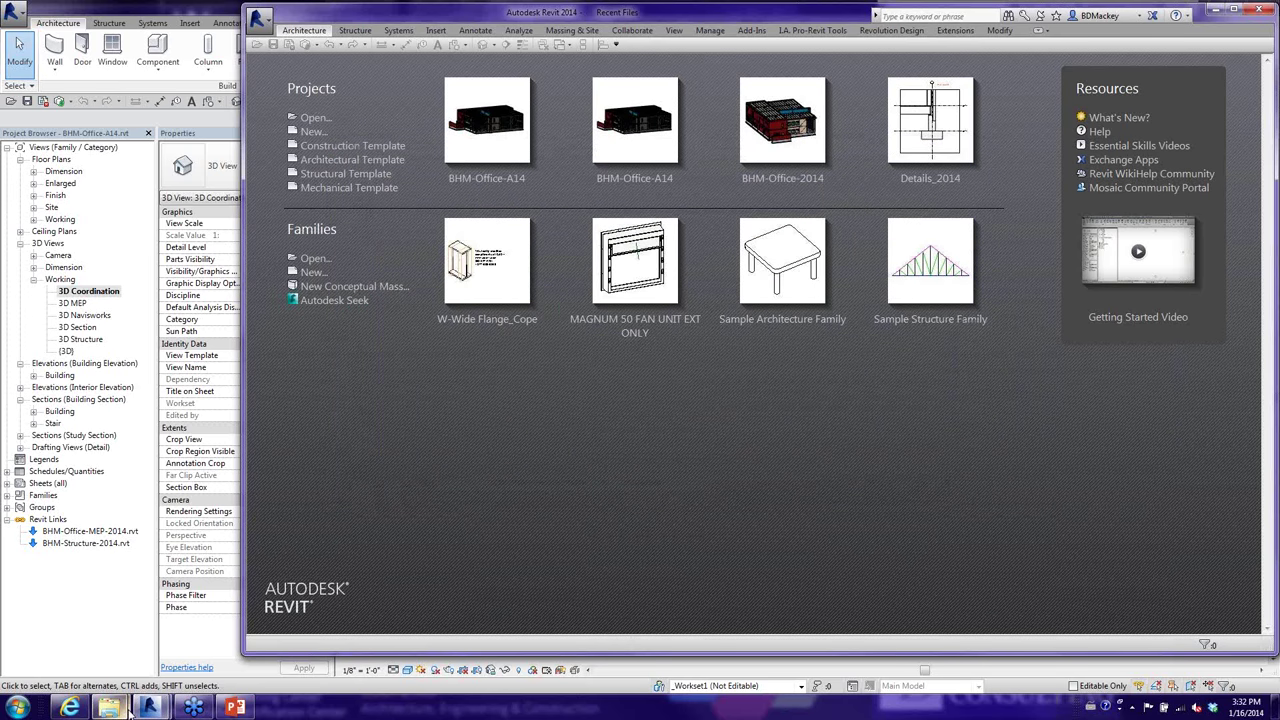
Switch to the Revit Local Files folder in Windows Explorer and look for the User 2 local file.
mouse_move(128, 710)
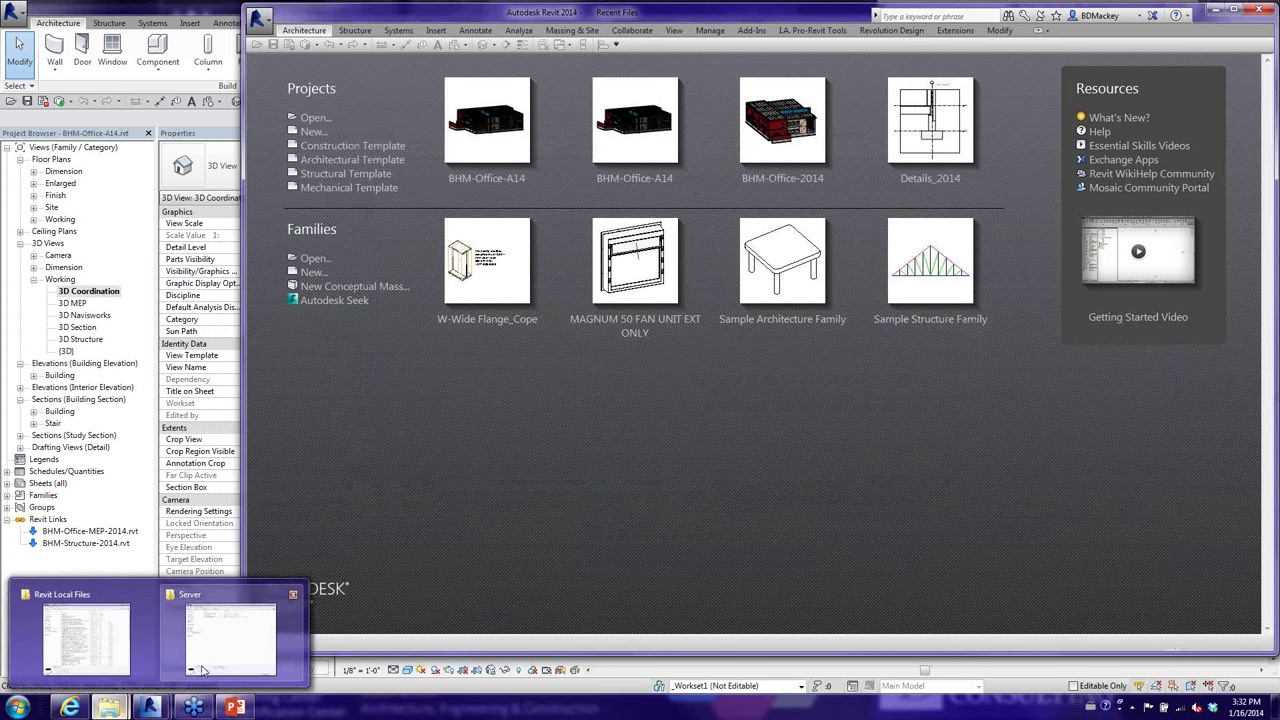
mouse_move(201, 670)
click(86, 638)
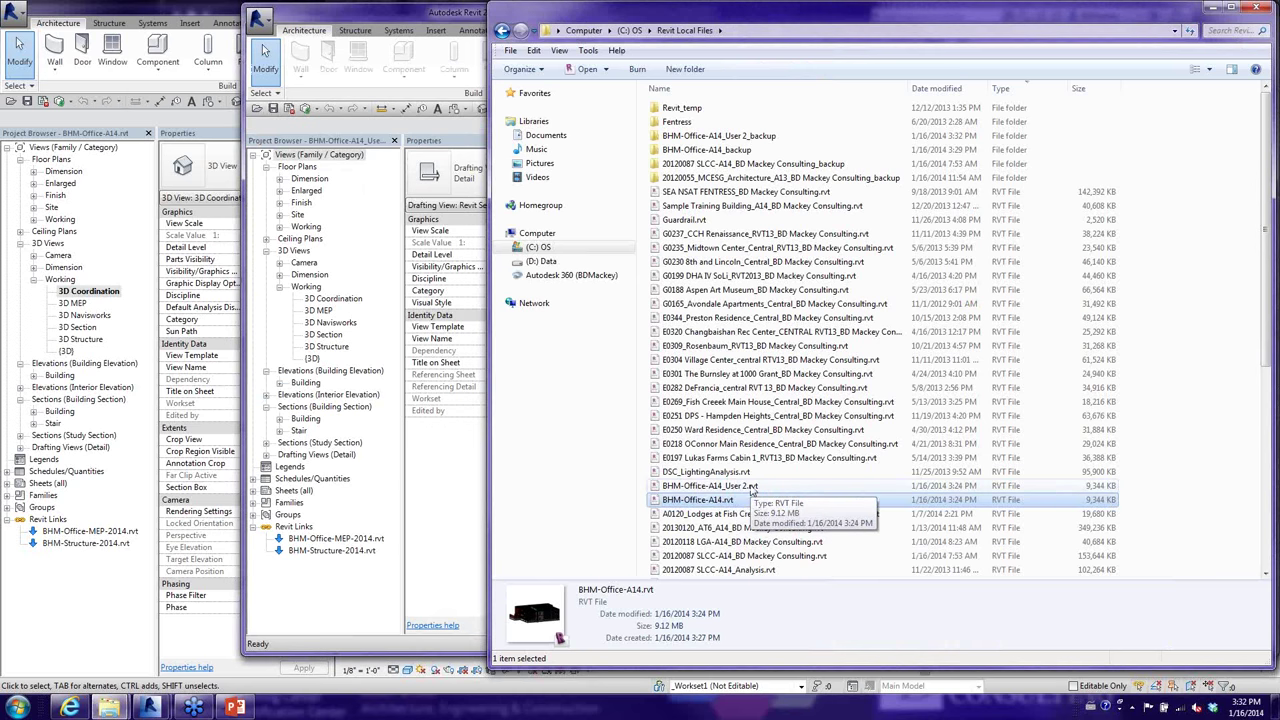
Arrange the two Revit sessions side by side, with User 2 on the right half and the first session on the left.
click(391, 21)
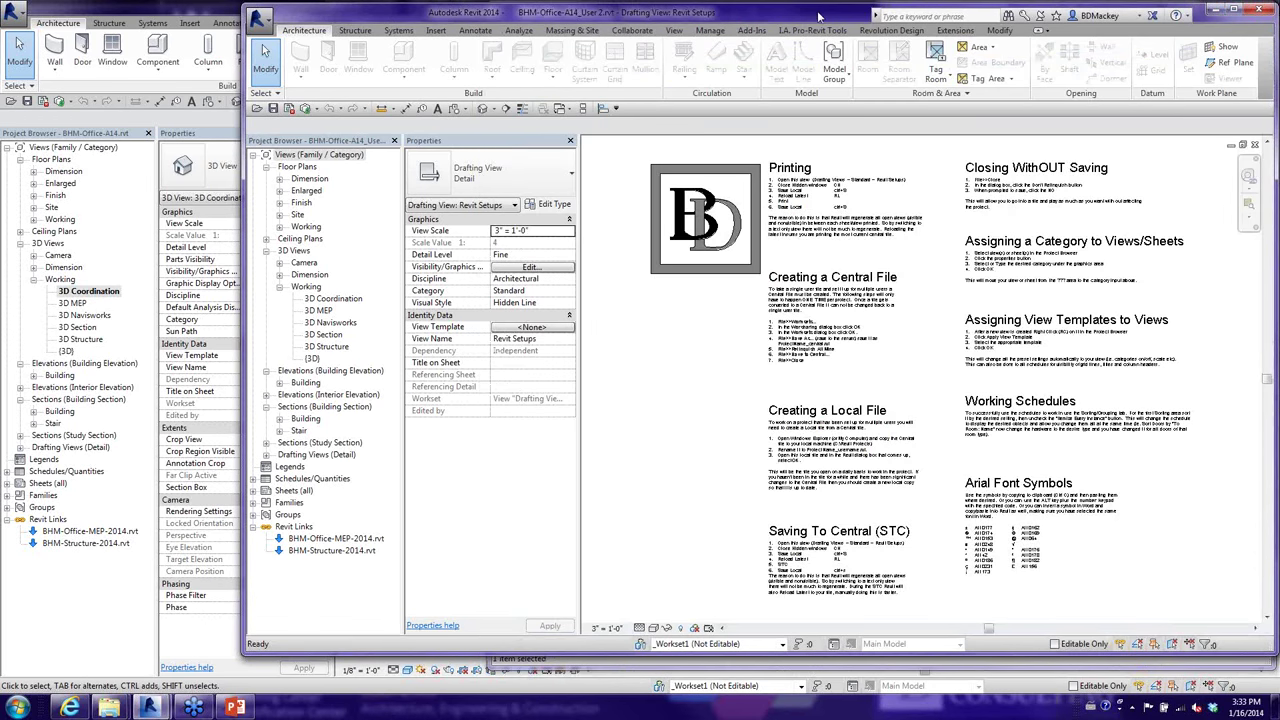
key(super+Right)
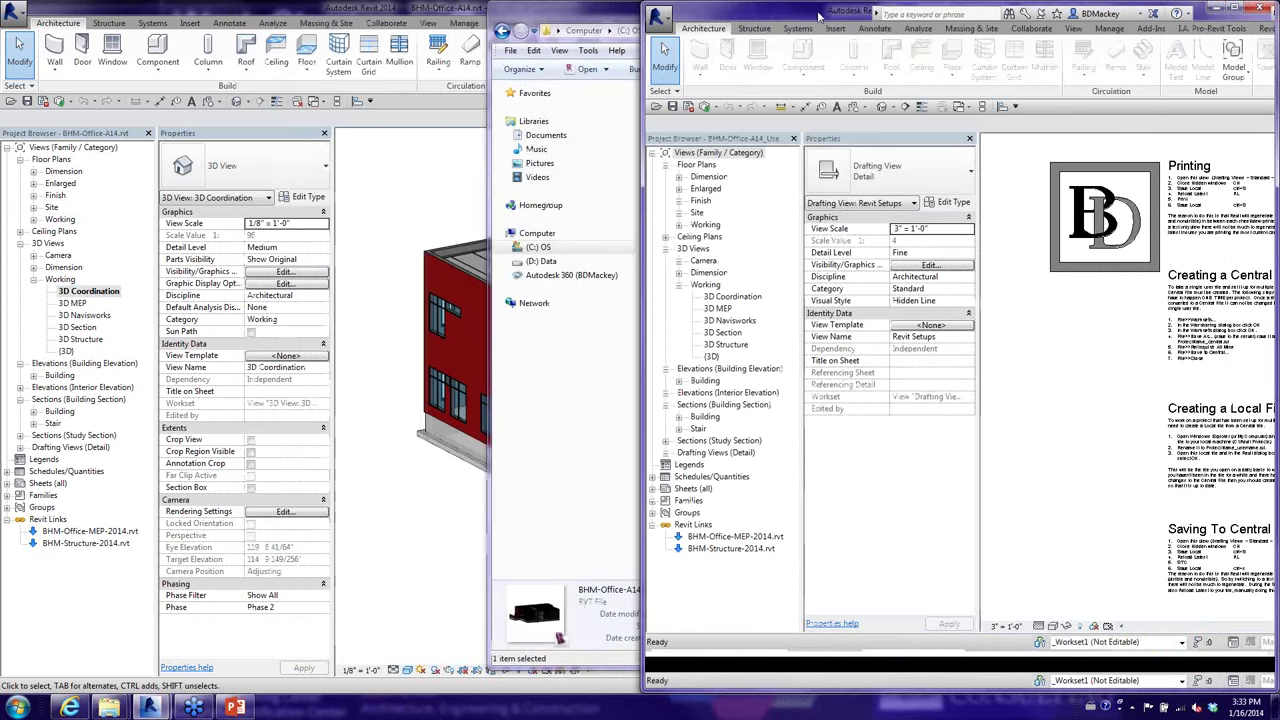
click(228, 9)
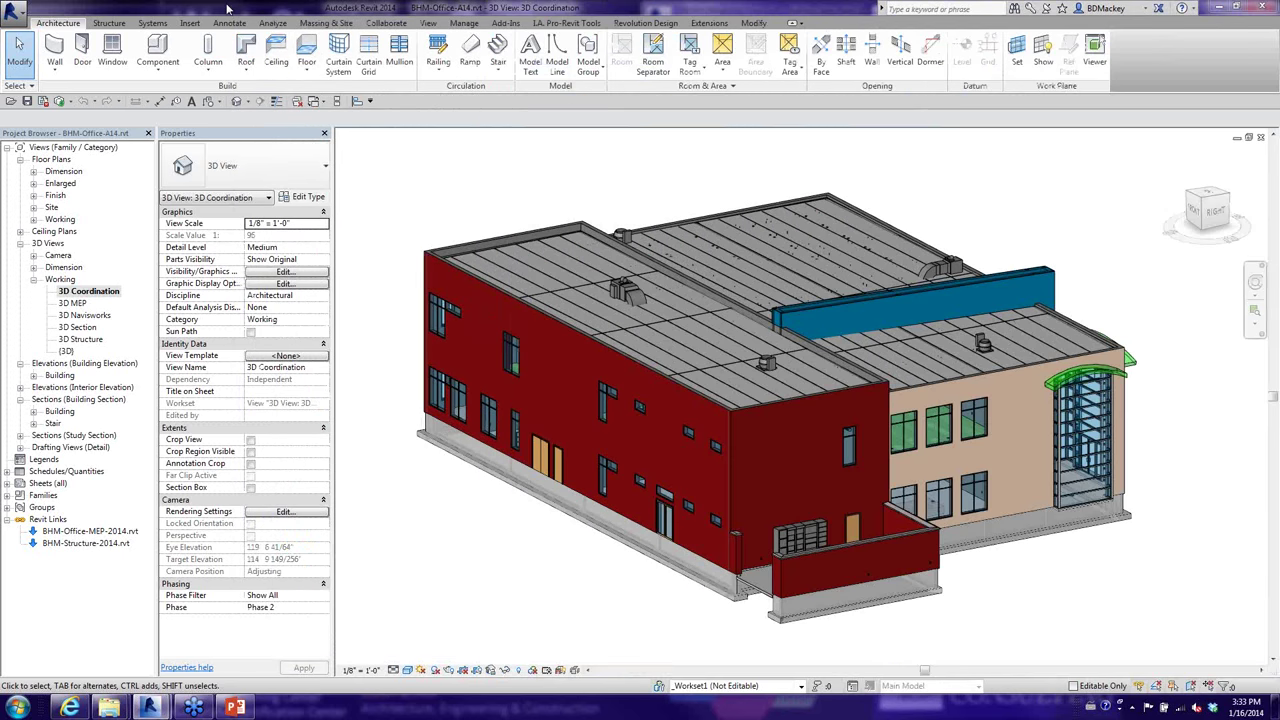
key(super+Left)
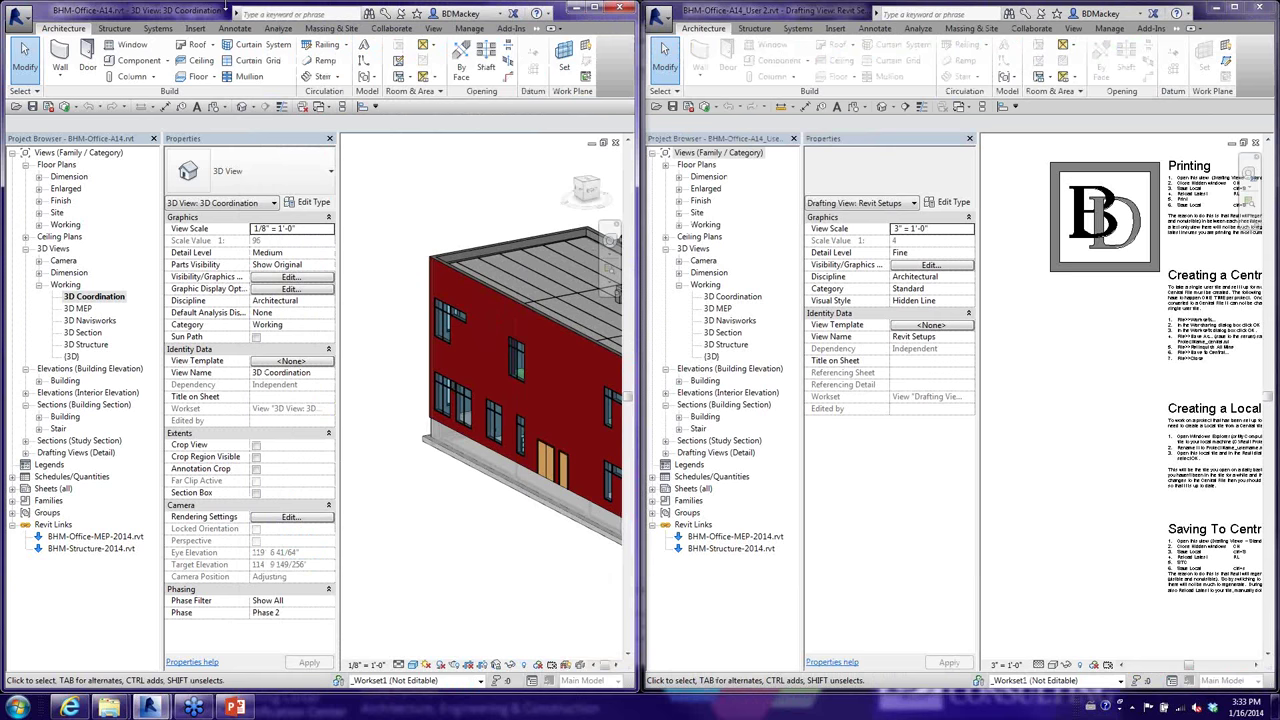
click(508, 248)
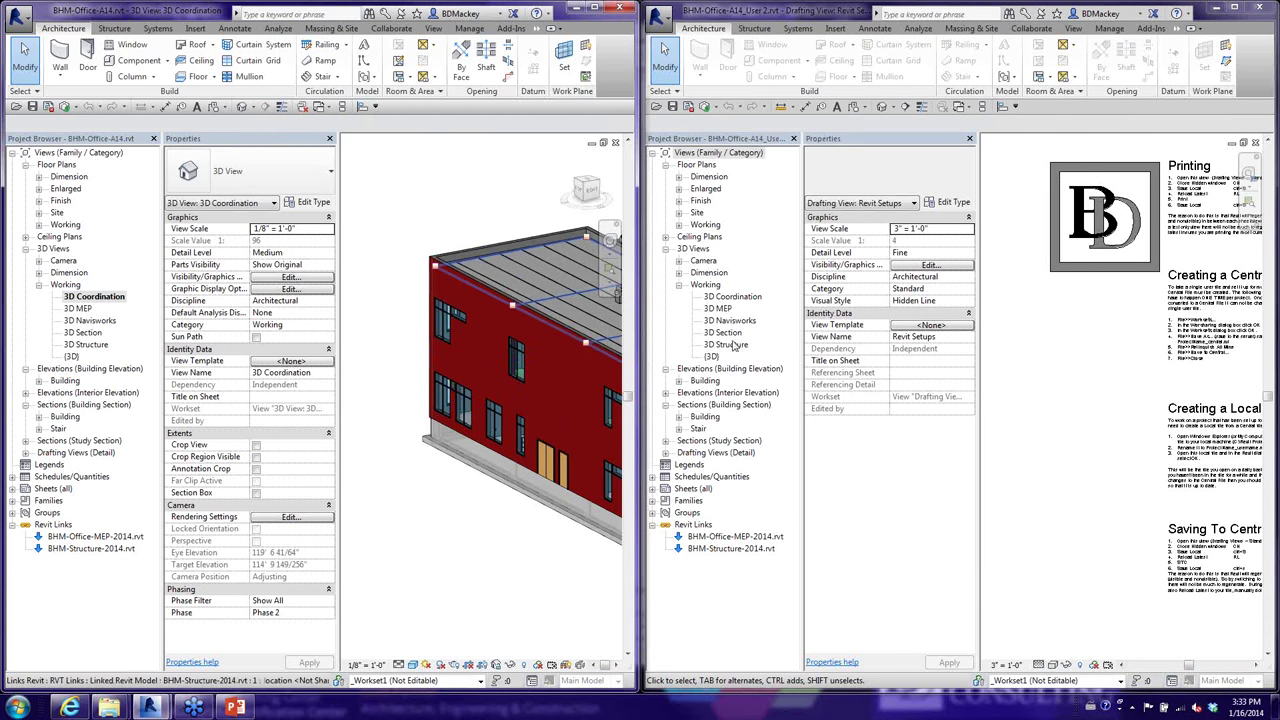
Open the 3D Coordination view in the User 2 session.
click(1064, 440)
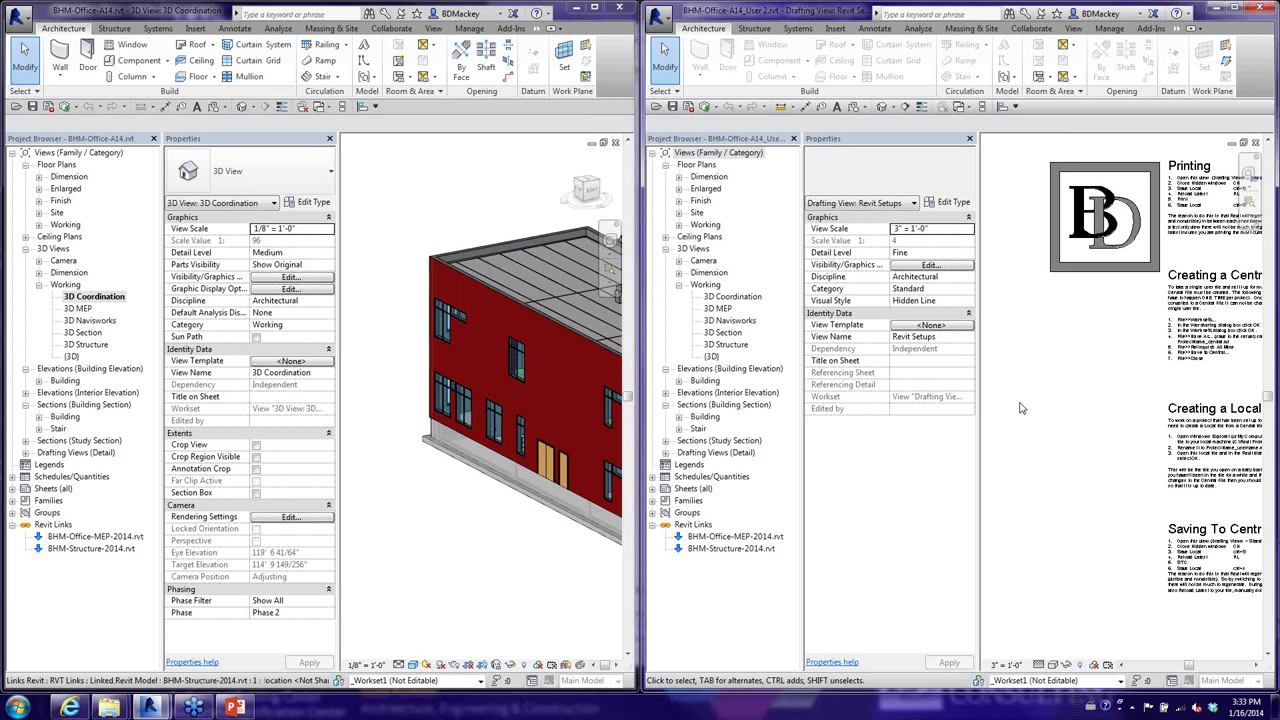
scroll(1022, 418, down, 1)
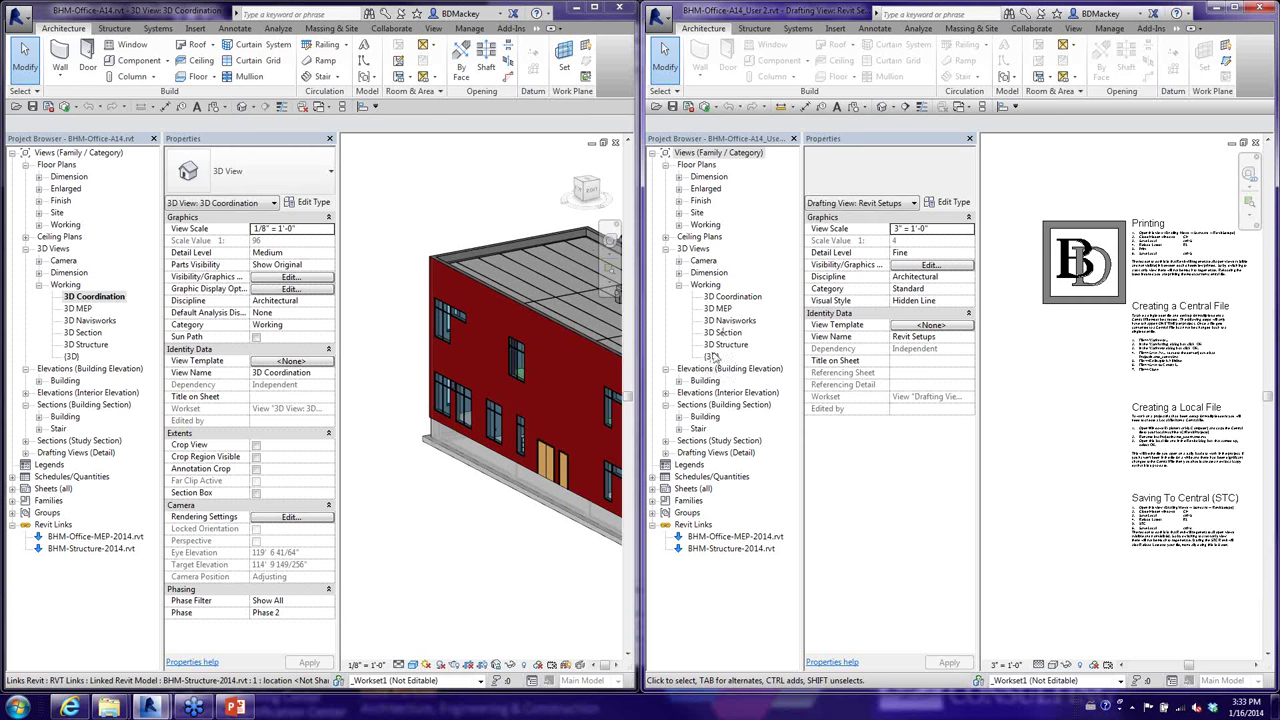
double_click(733, 297)
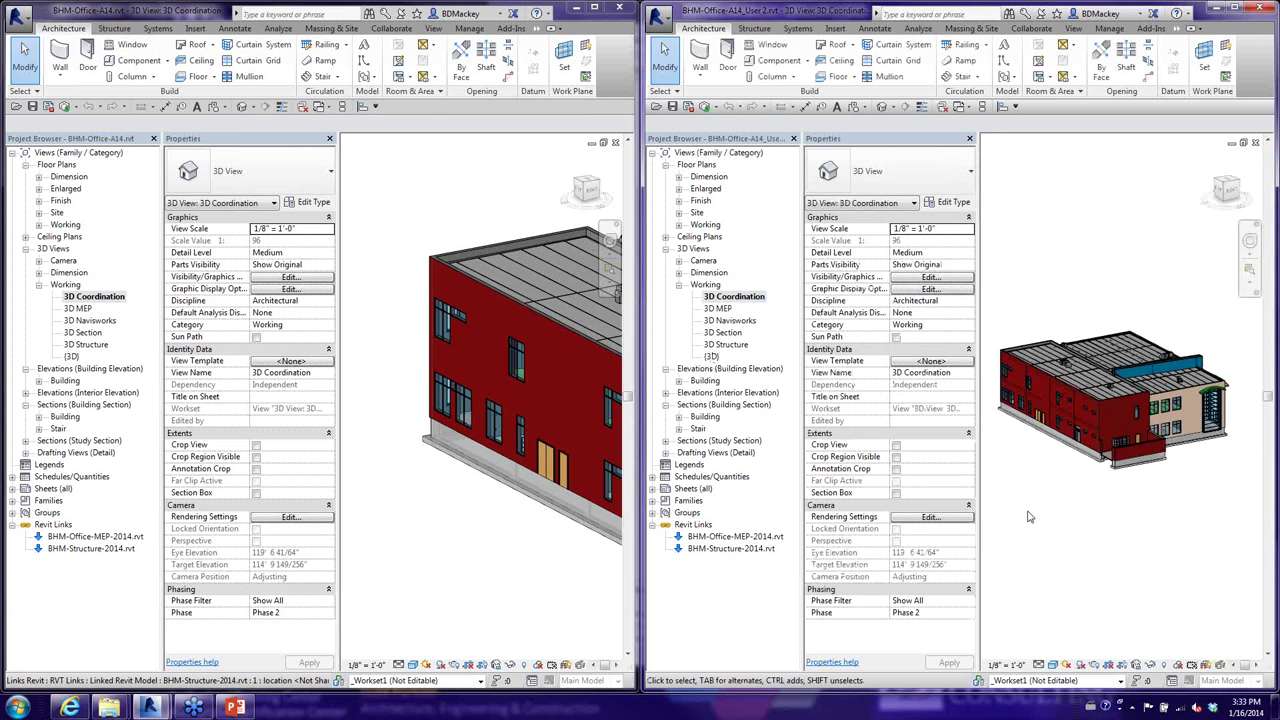
Adjust the offset of the low red enclosure wall at the building's corner in the User 2 session.
scroll(1143, 480, up, 3)
scroll(1143, 480, up, 4)
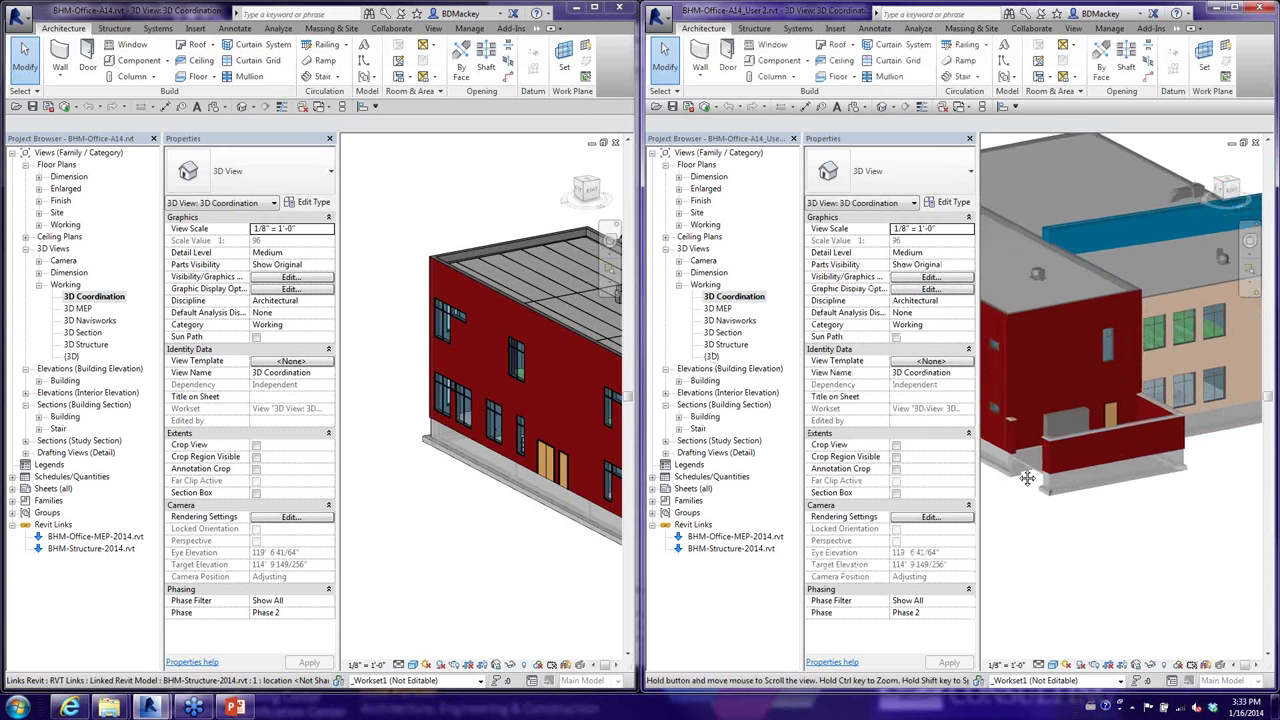
middle_drag(1193, 484, 1066, 428)
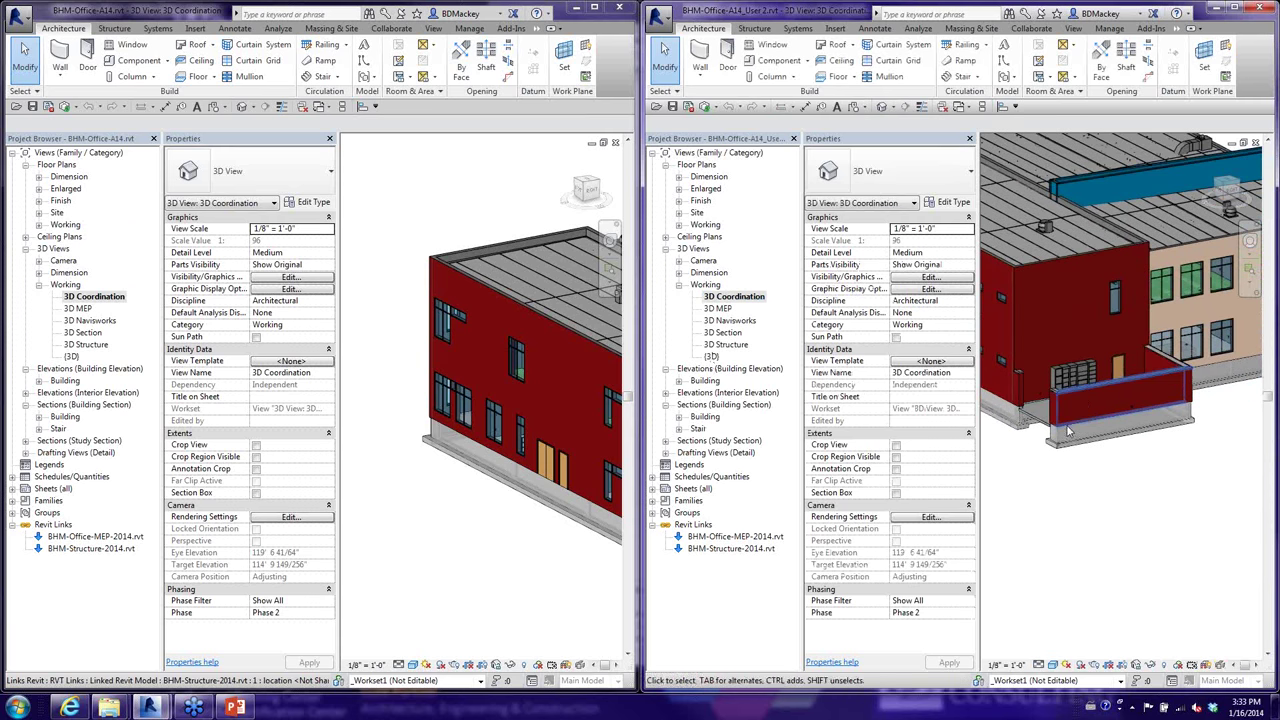
scroll(1066, 428, up, 4)
click(1074, 374)
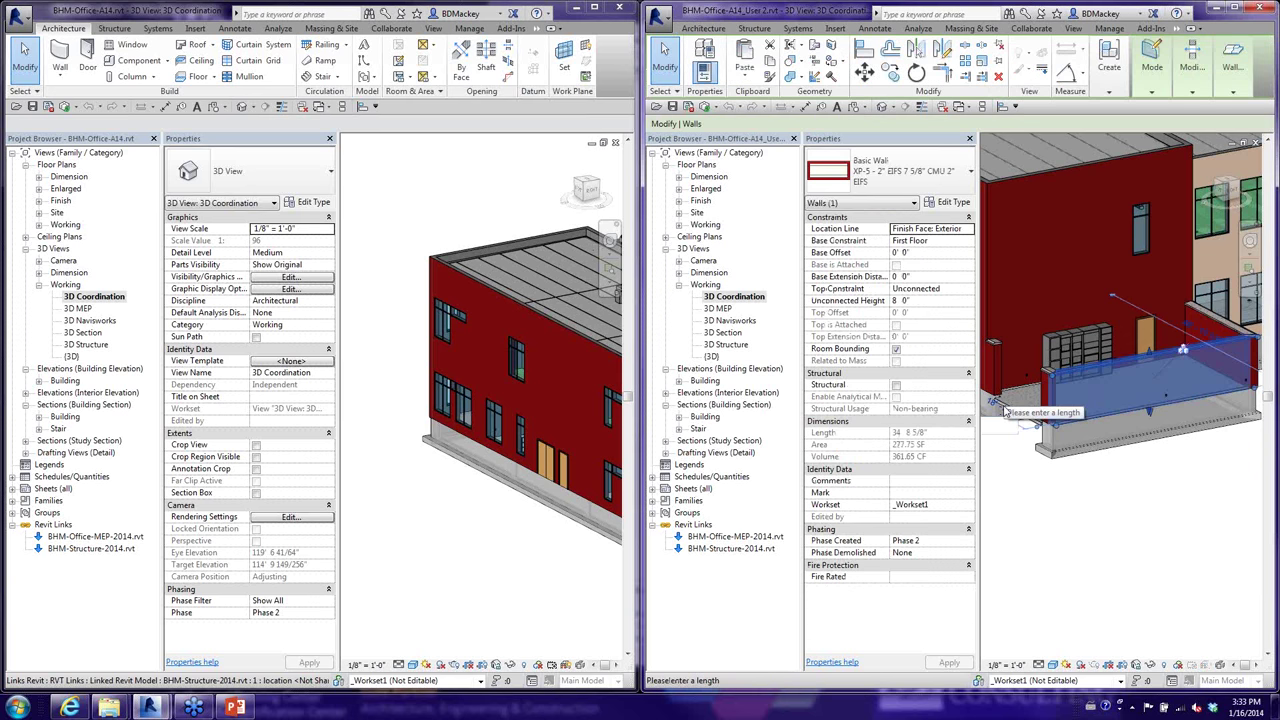
click(1103, 480)
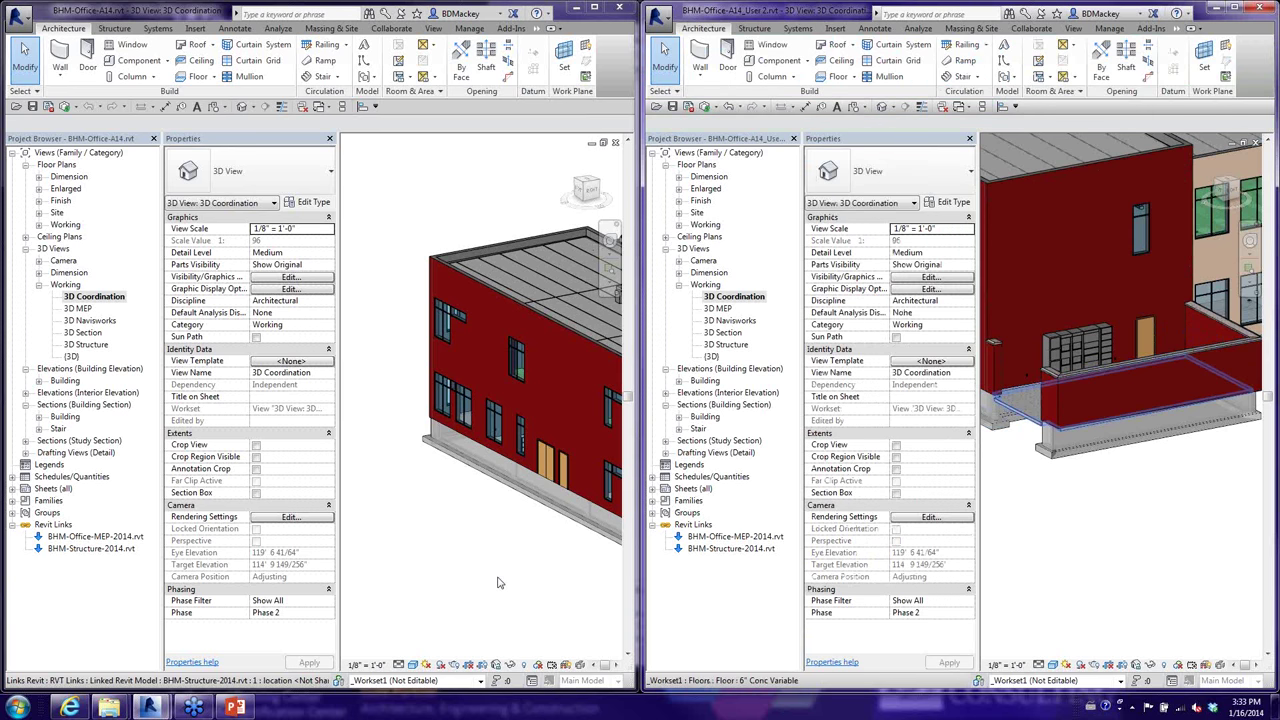
Try to change the offset of the same enclosure wall in the first session.
shift+middle_drag(500, 583, 520, 529)
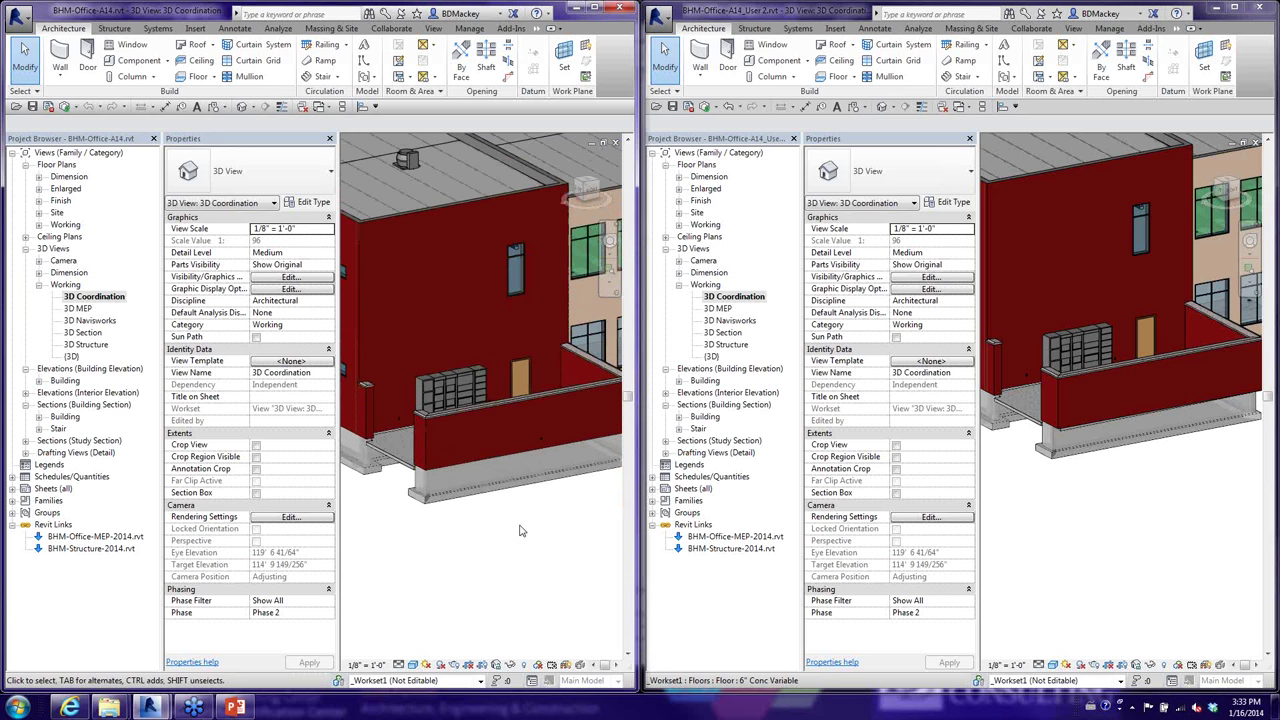
click(458, 420)
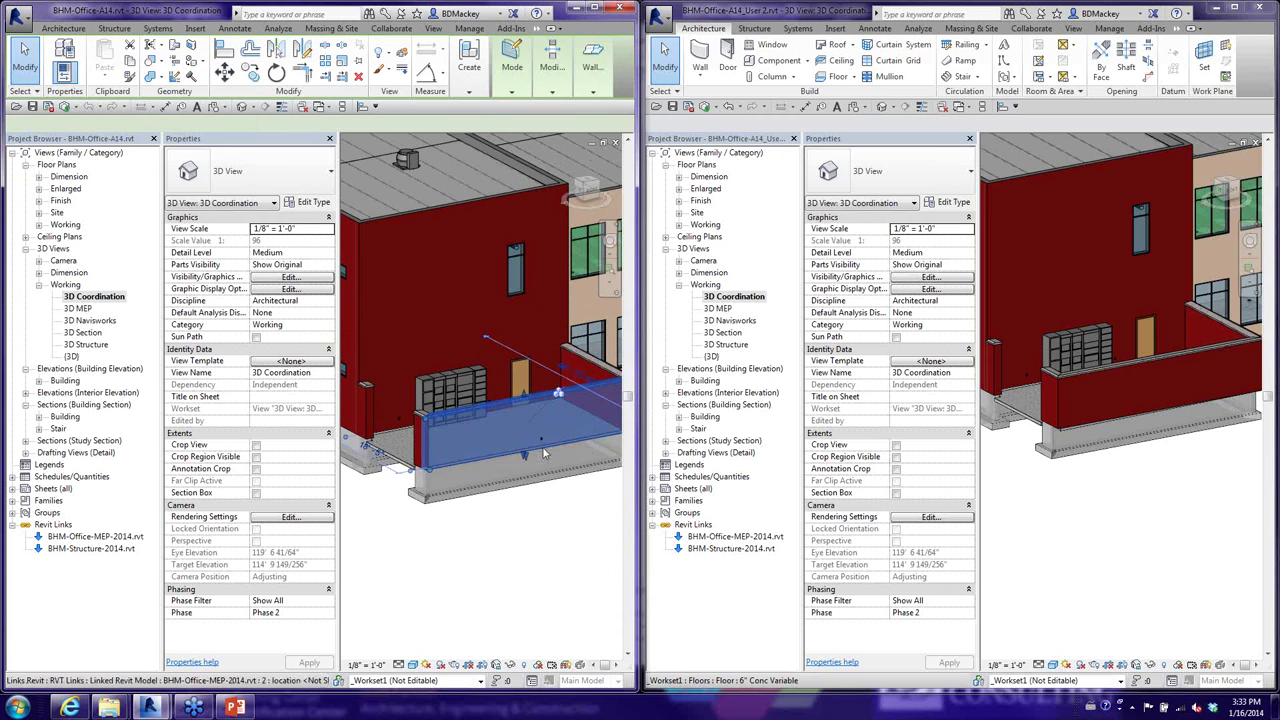
drag(375, 452, 370, 450)
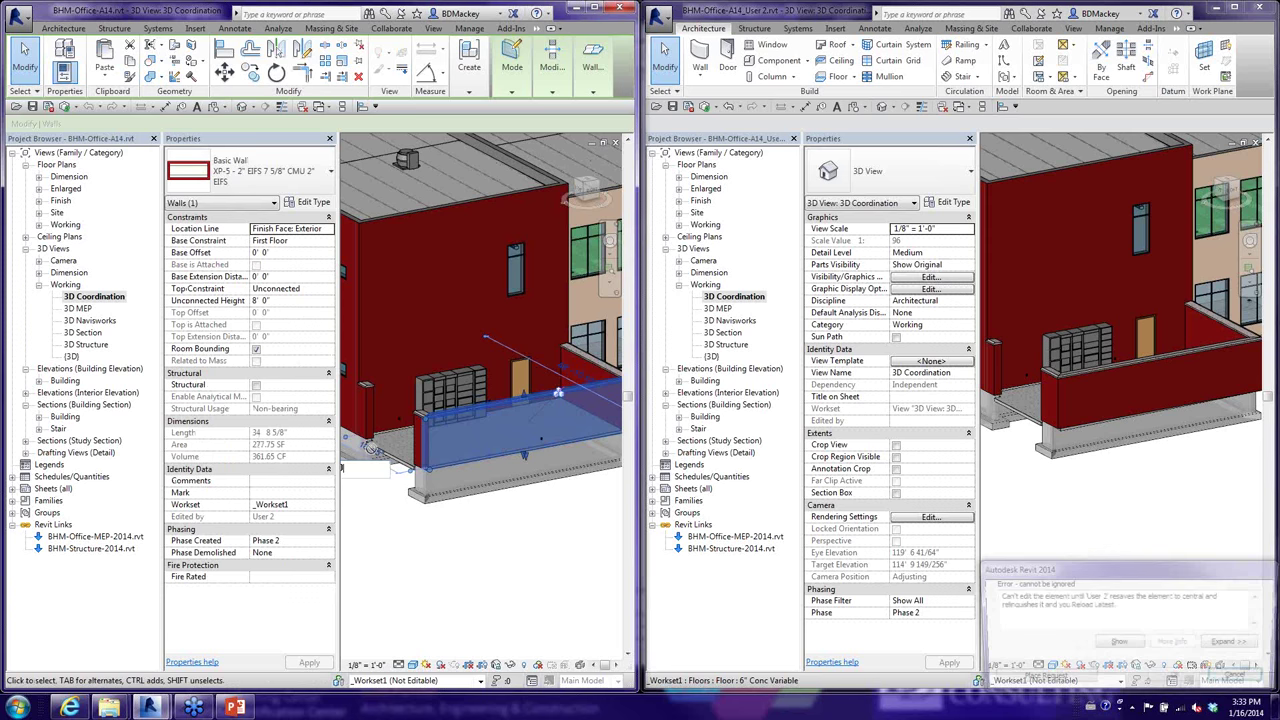
Place an editing request to User 2 for the enclosure wall, and close the error notice.
drag(1085, 576, 375, 258)
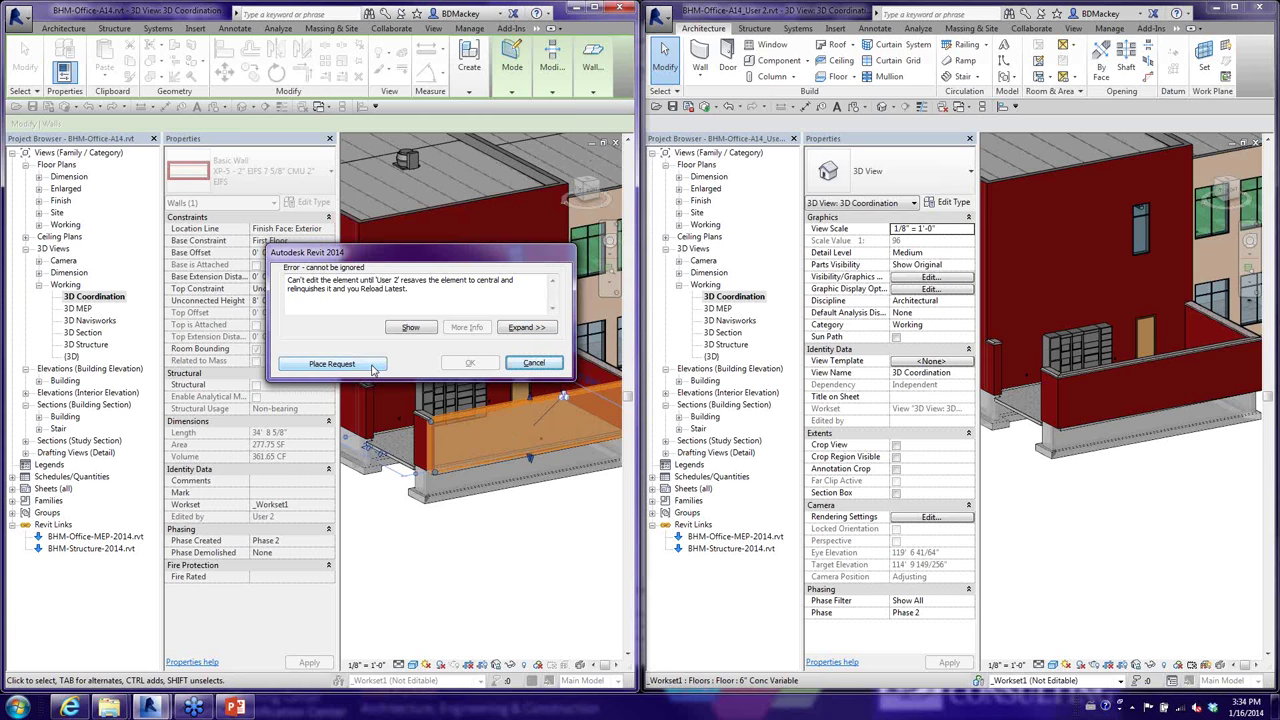
click(373, 368)
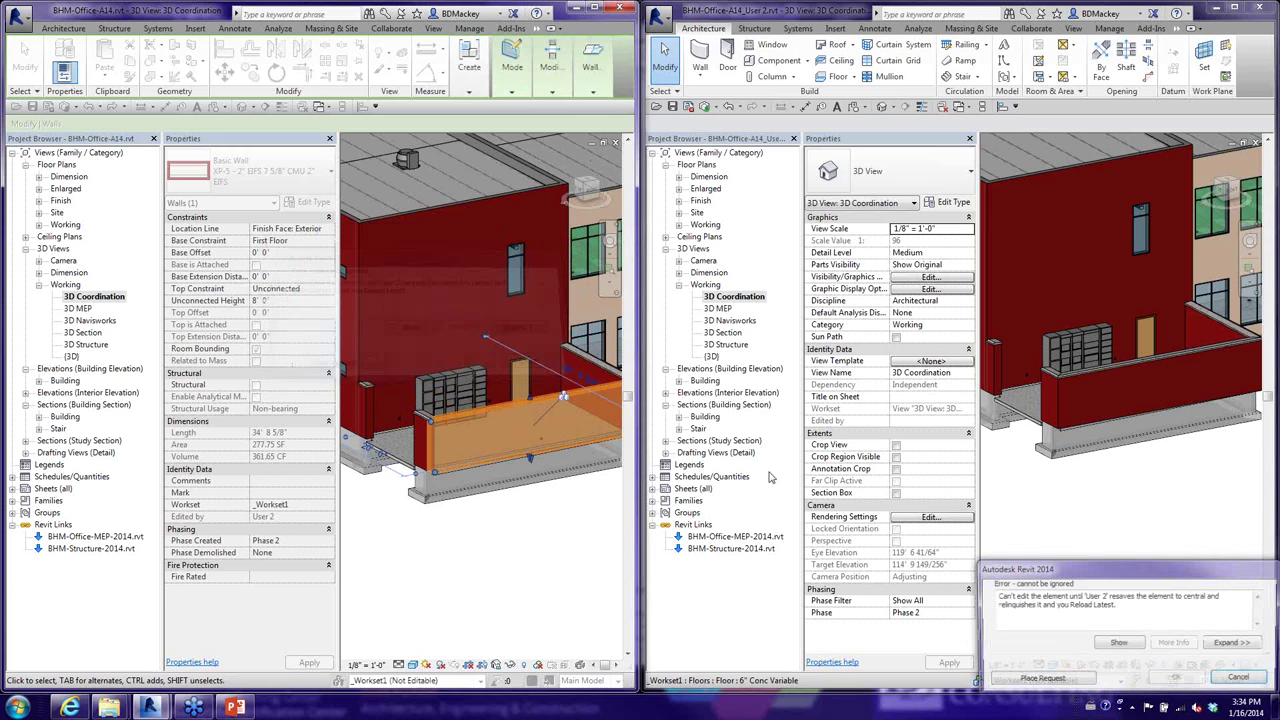
click(1180, 596)
drag(1127, 257, 255, 168)
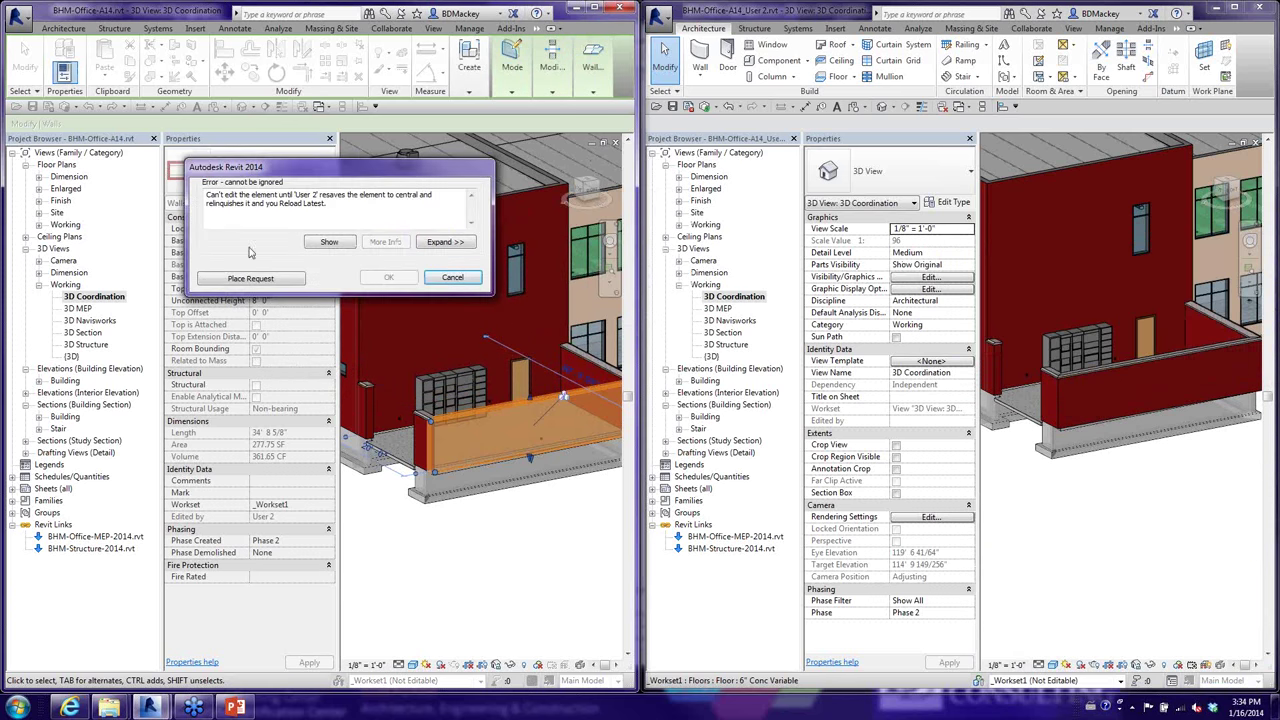
key(Escape)
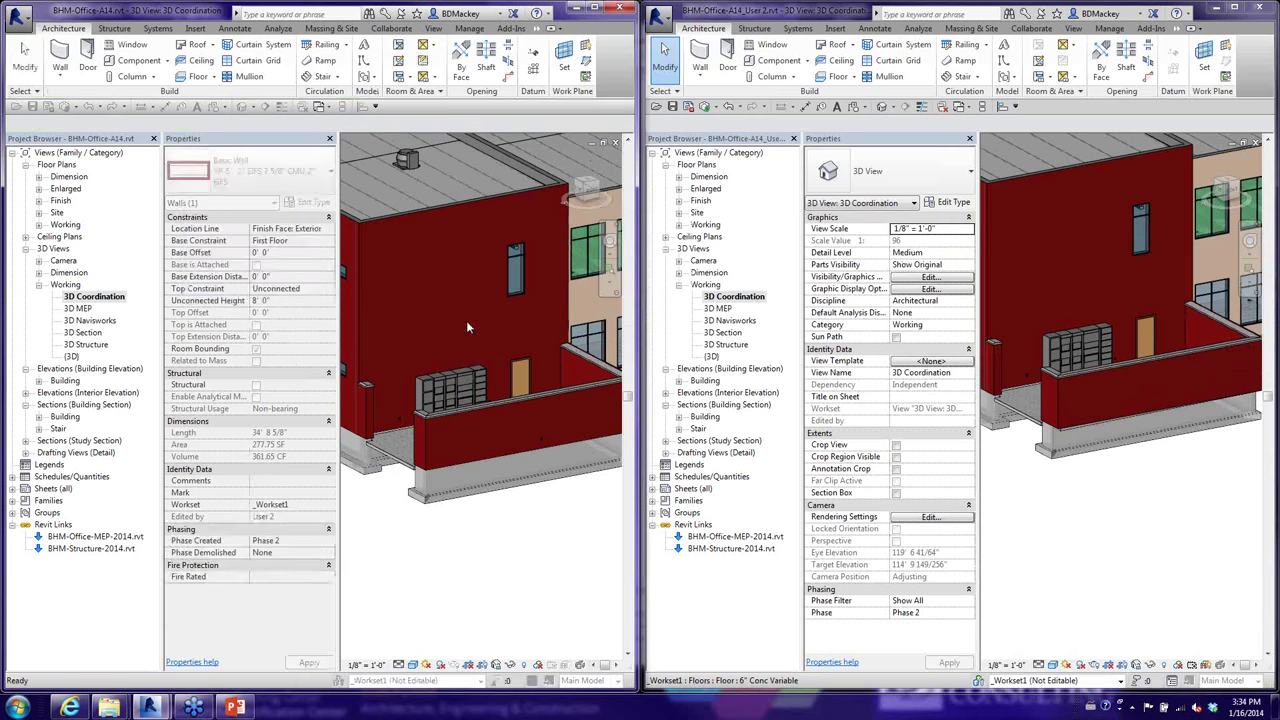
Bring up the received editing request in the User 2 session and show the requested enclosure wall in the model.
click(858, 14)
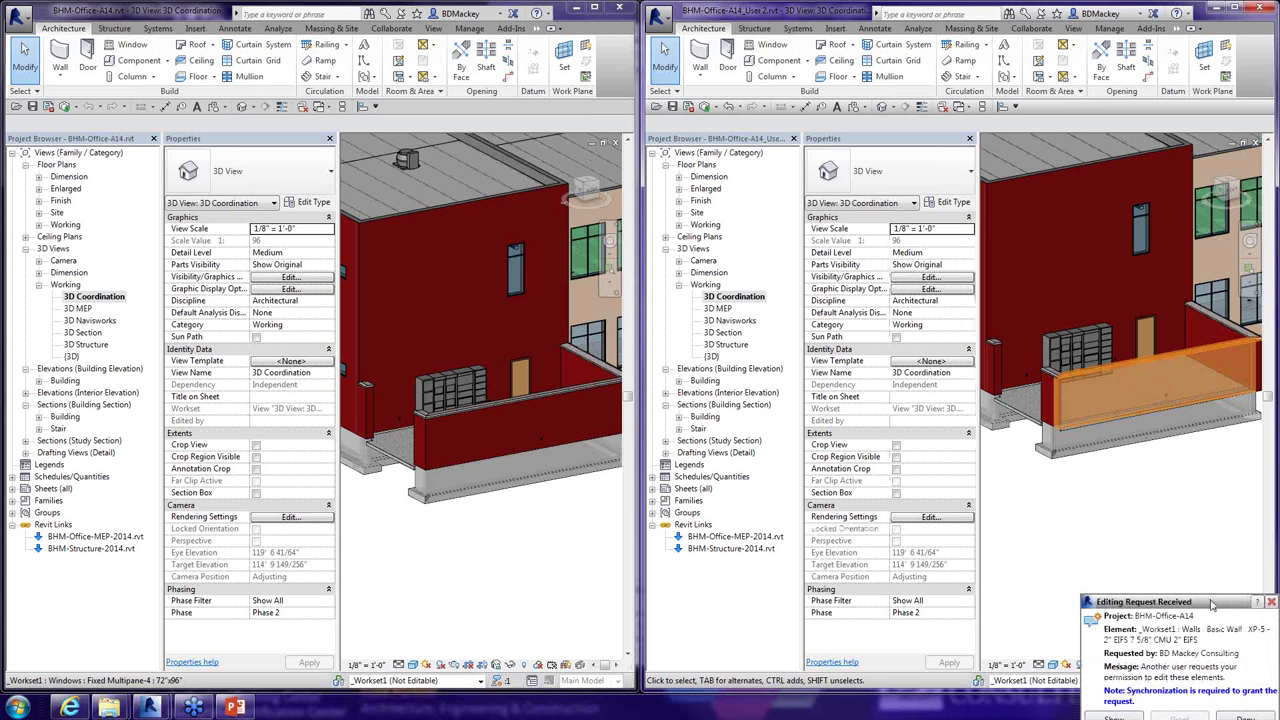
drag(1213, 604, 1196, 536)
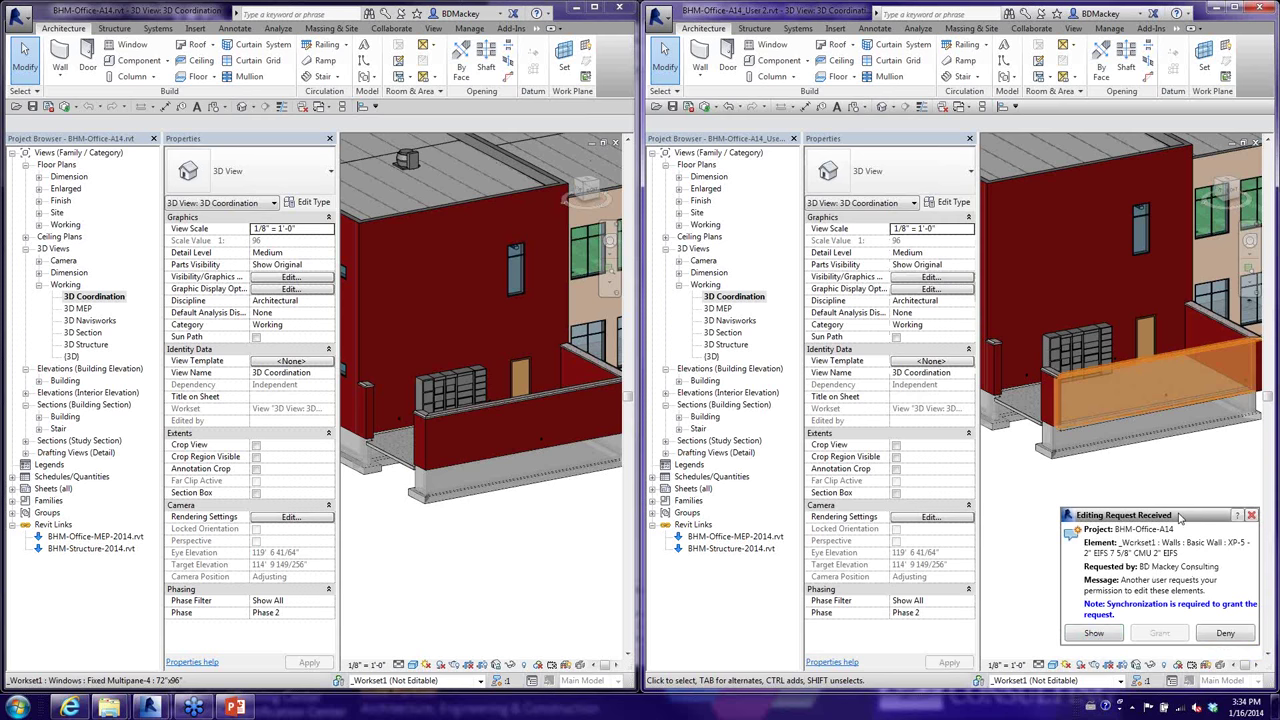
click(1095, 633)
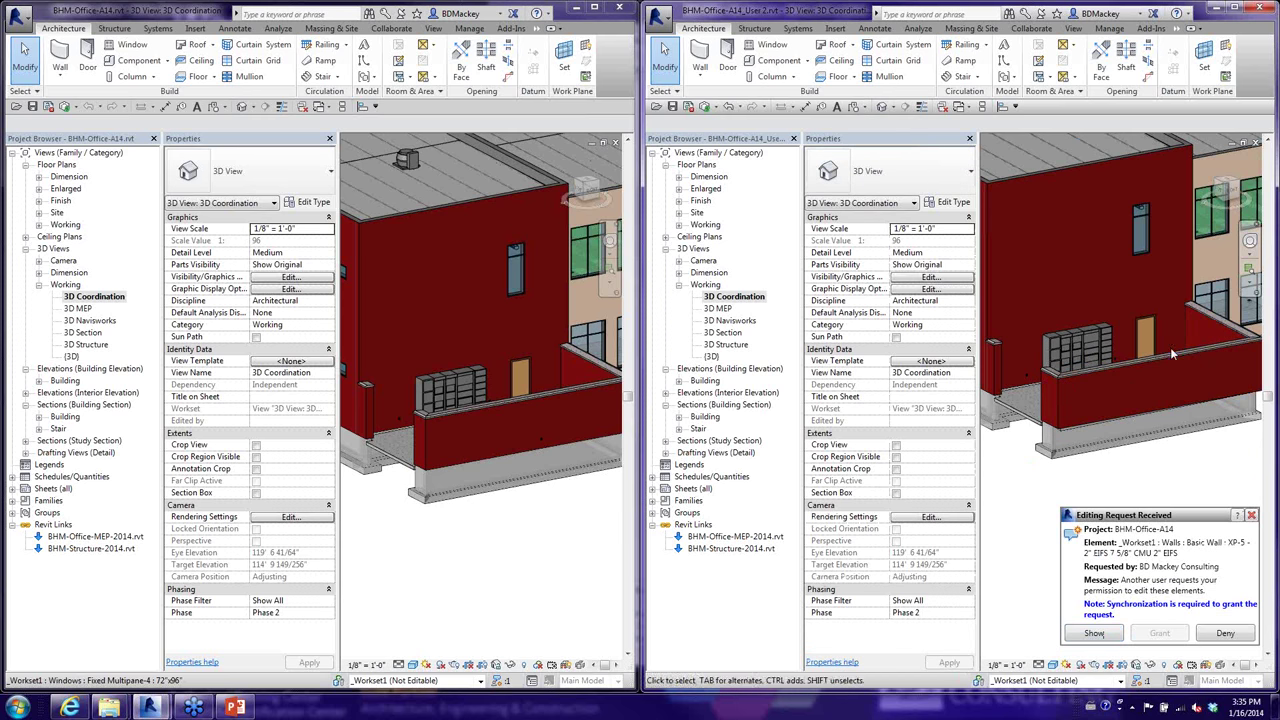
click(1094, 633)
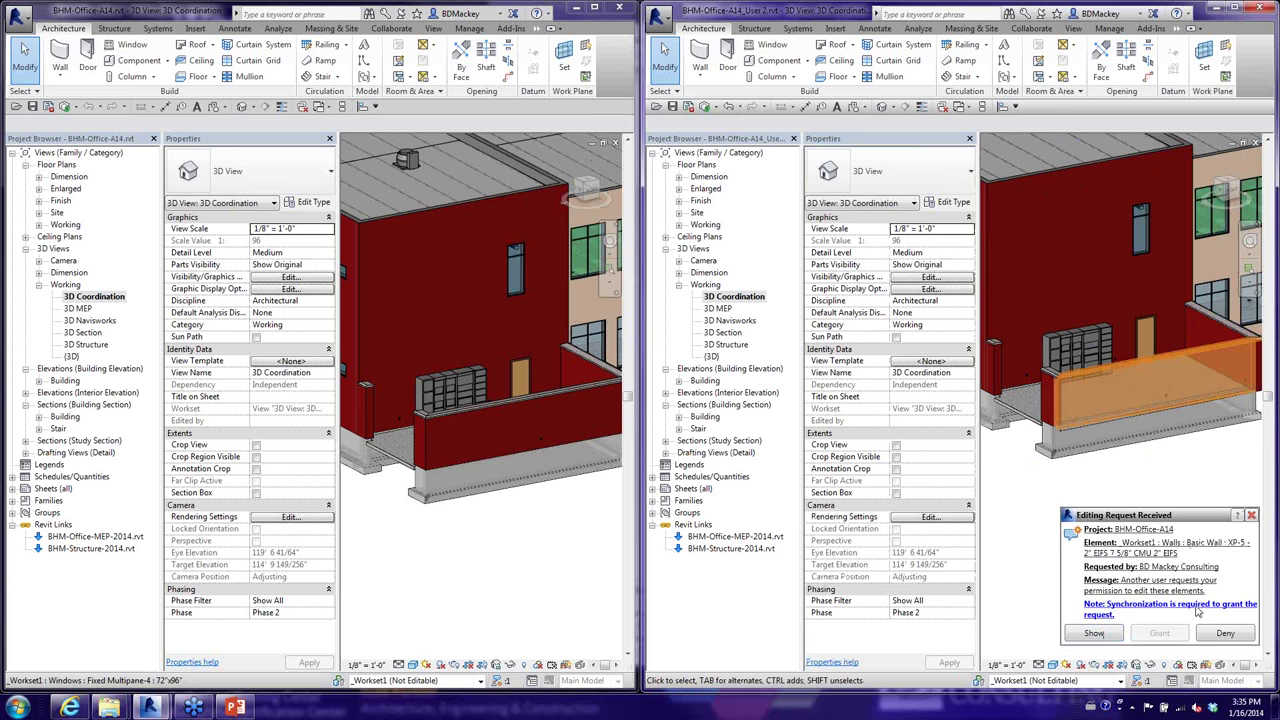
Synchronize the User 2 file with central, relinquishing borrowed elements and saving the local file before and after.
click(704, 110)
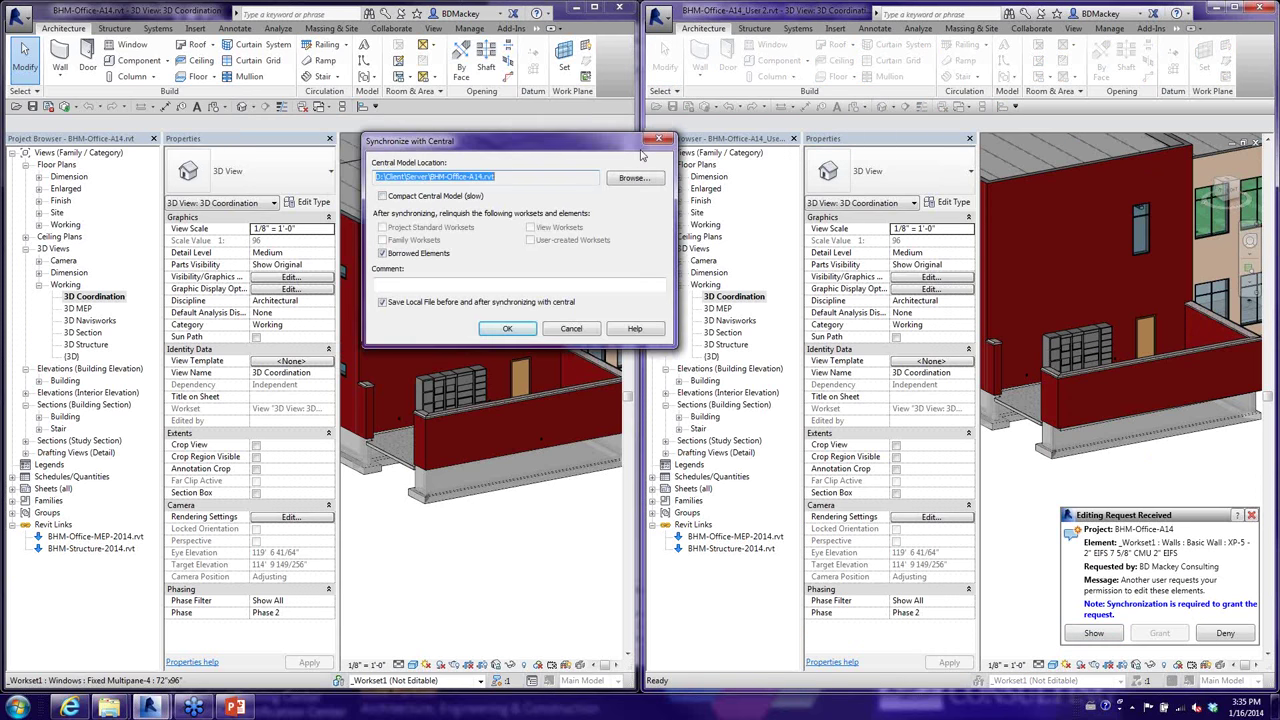
drag(440, 140, 960, 150)
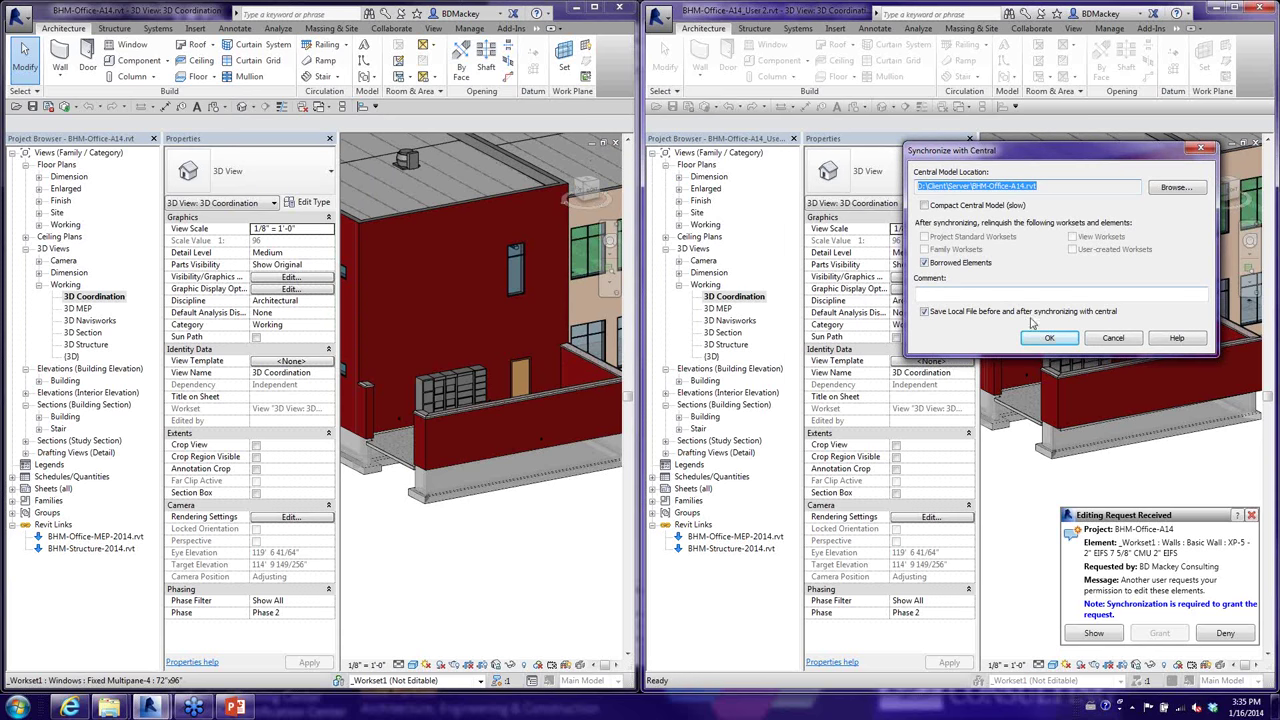
click(1043, 345)
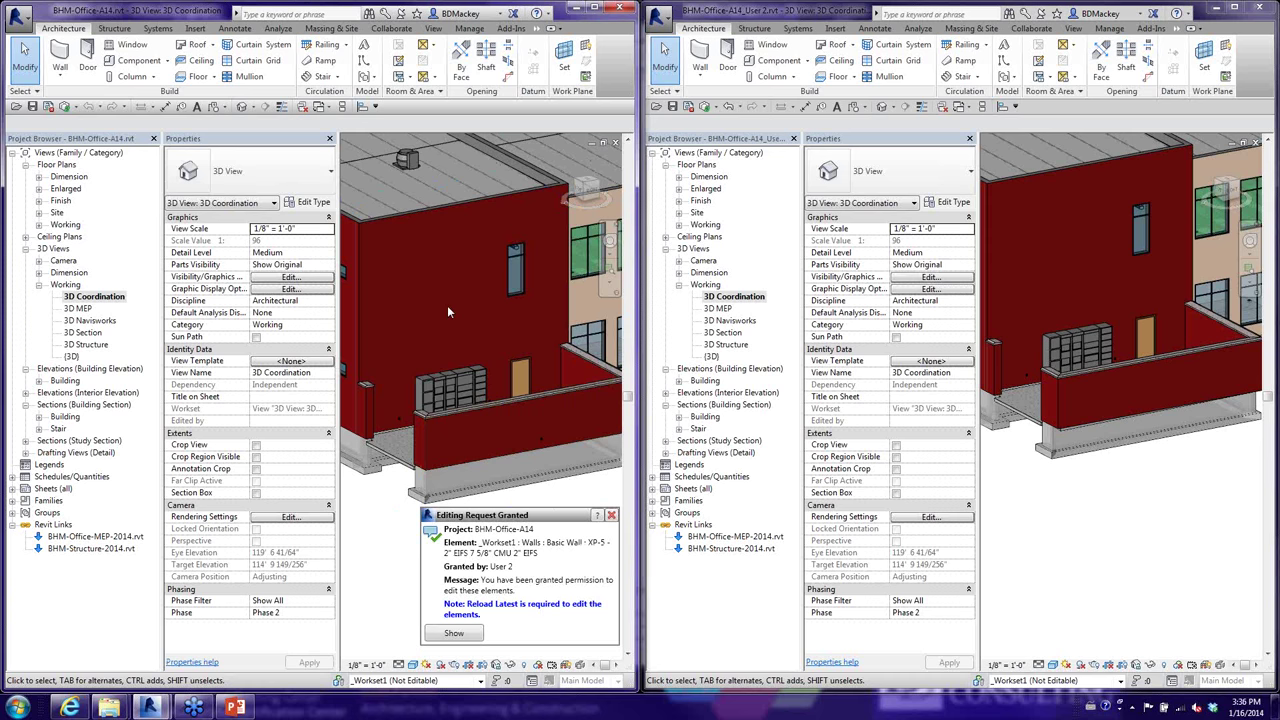
Try to reload the latest central changes in the first session, and dismiss the error report without sending it.
click(393, 30)
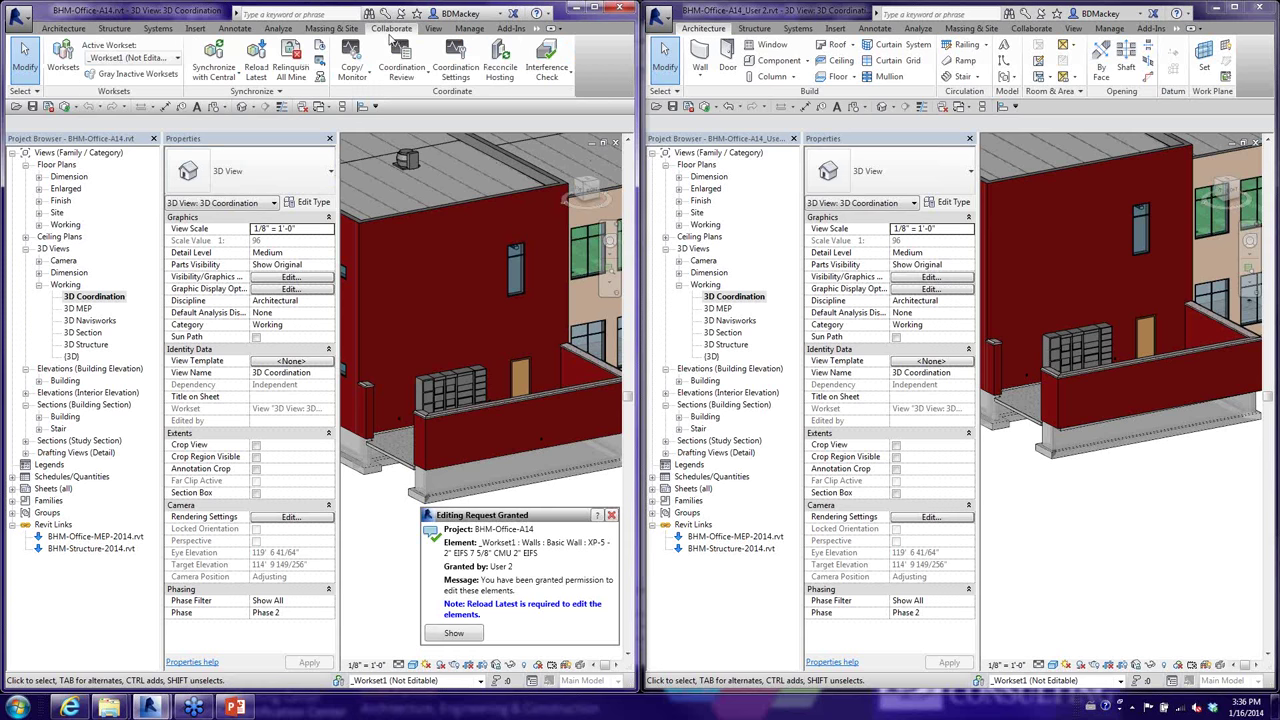
click(256, 65)
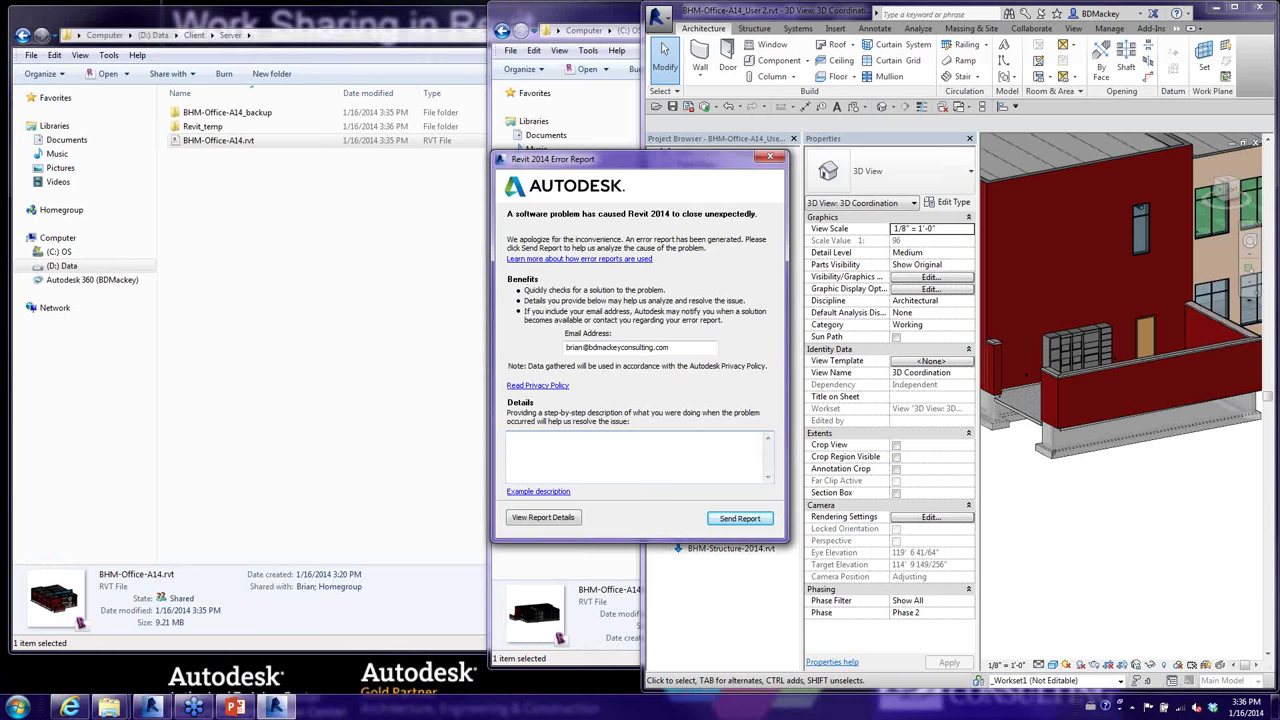
click(772, 160)
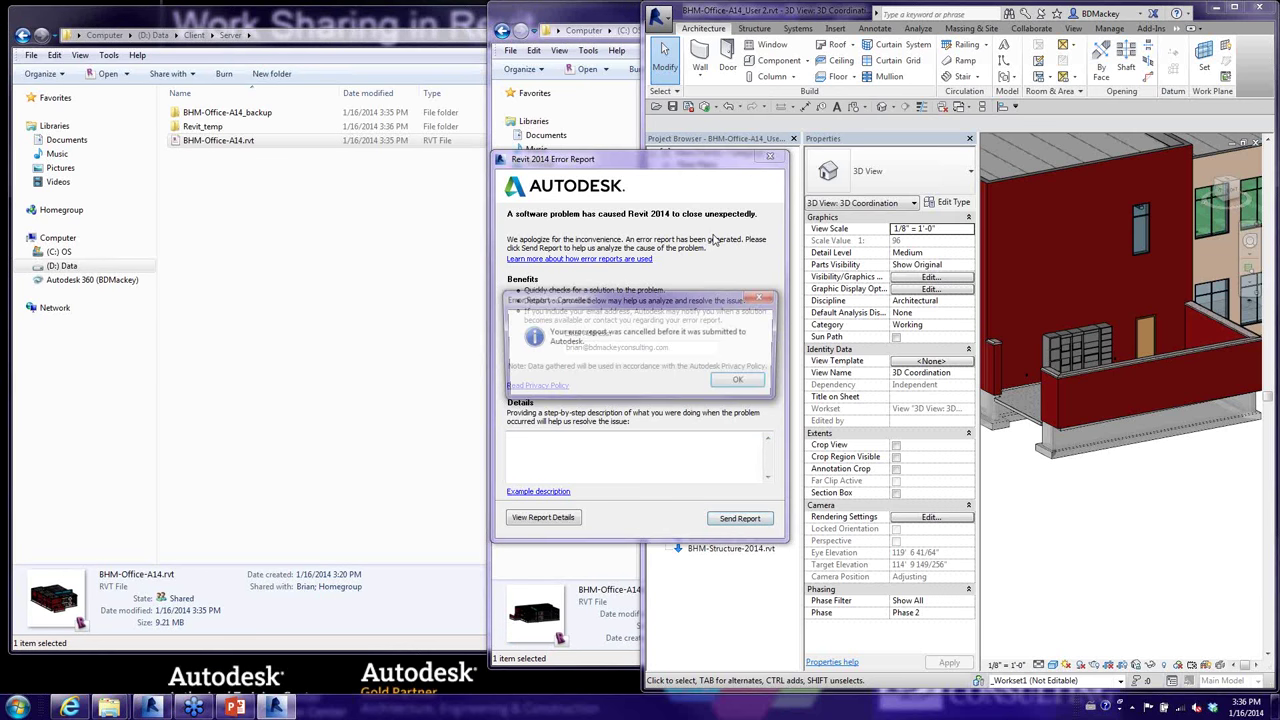
click(756, 386)
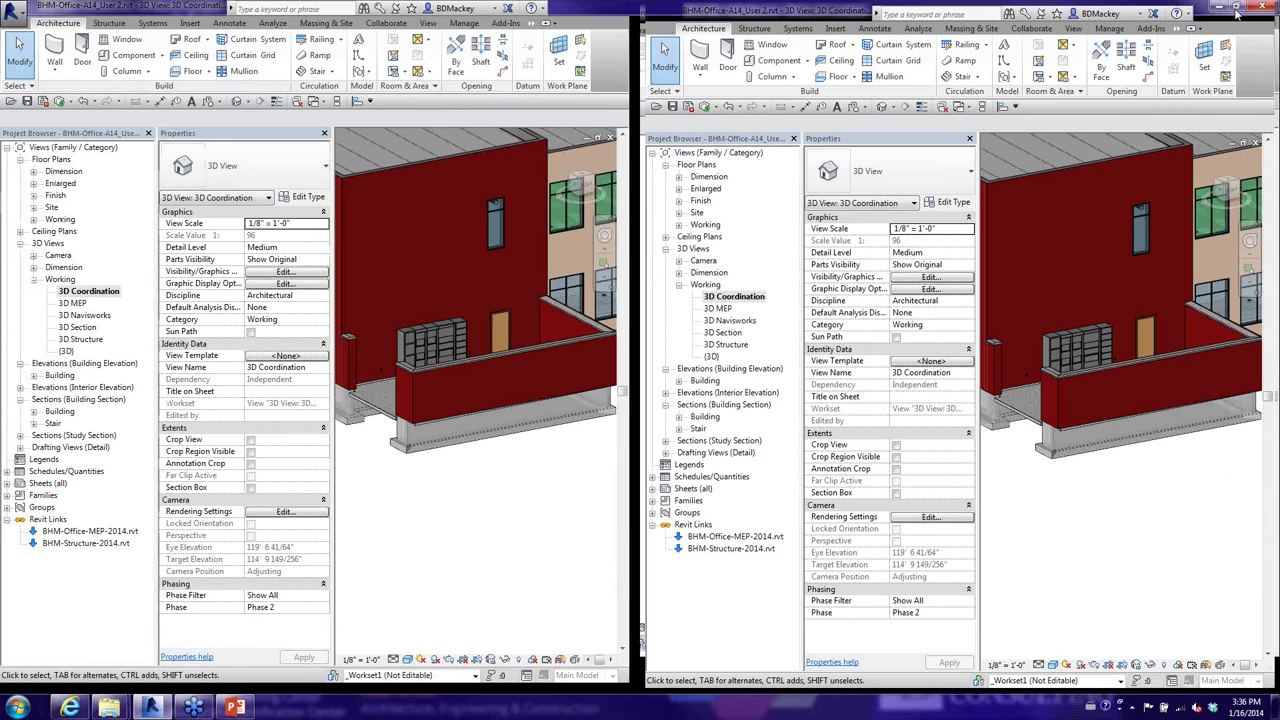
Maximize the User 2 session and turn off visibility in all views for the Links Revit workset.
click(1237, 12)
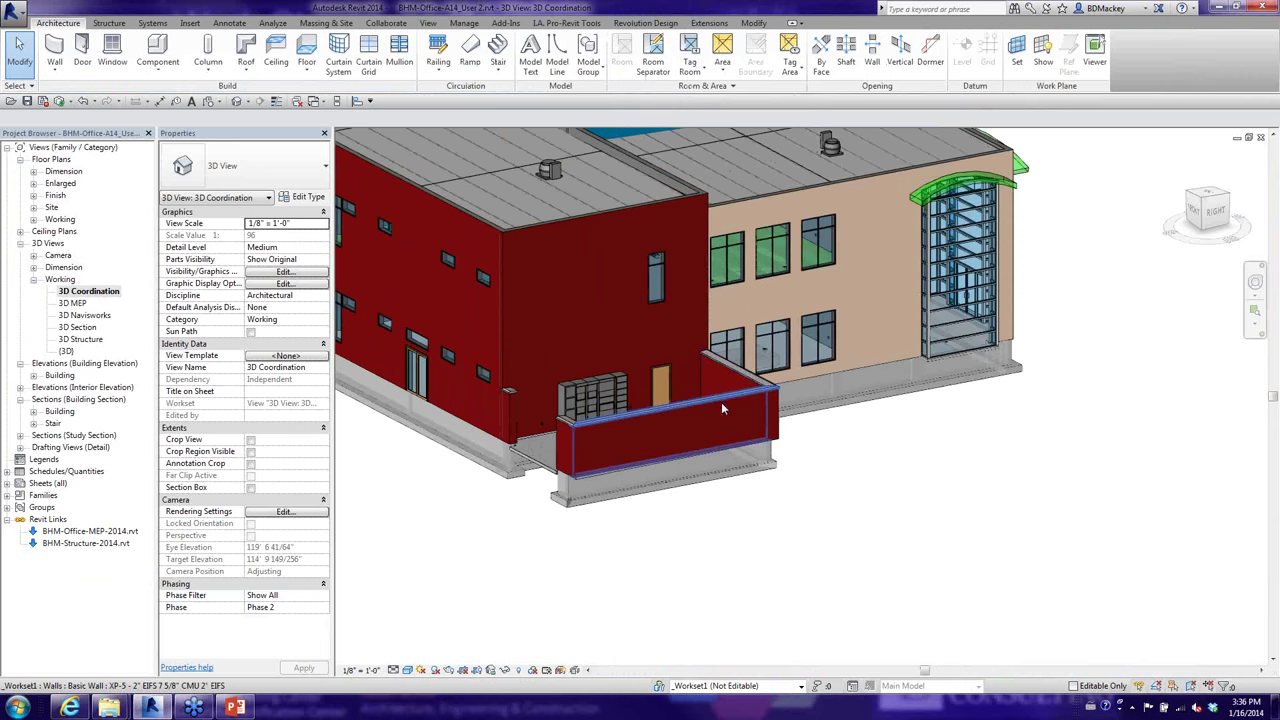
shift+middle_drag(808, 484, 933, 534)
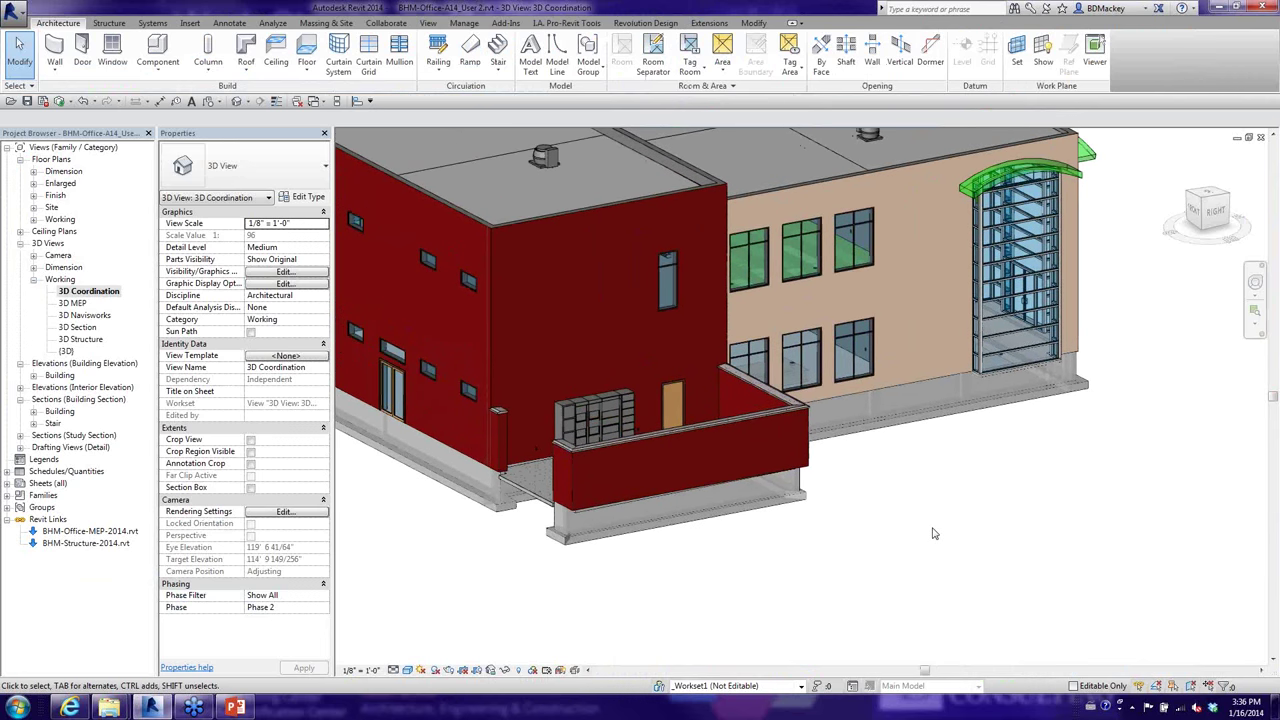
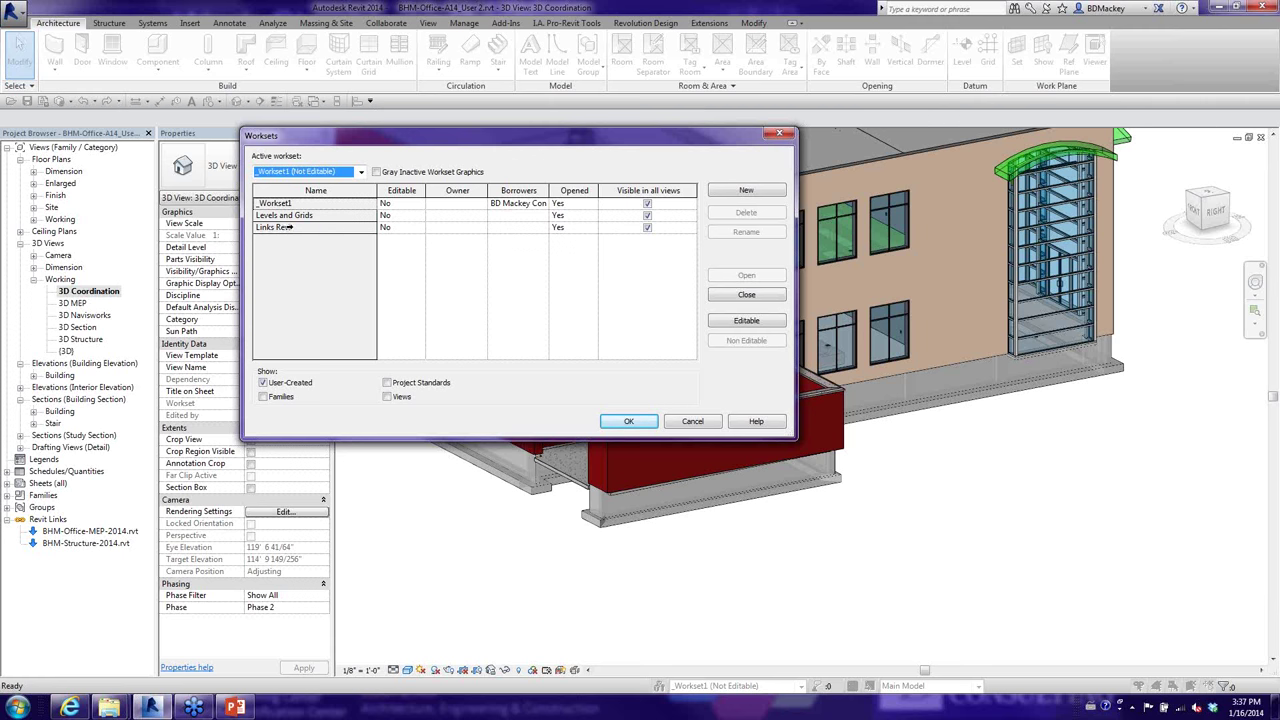
click(648, 229)
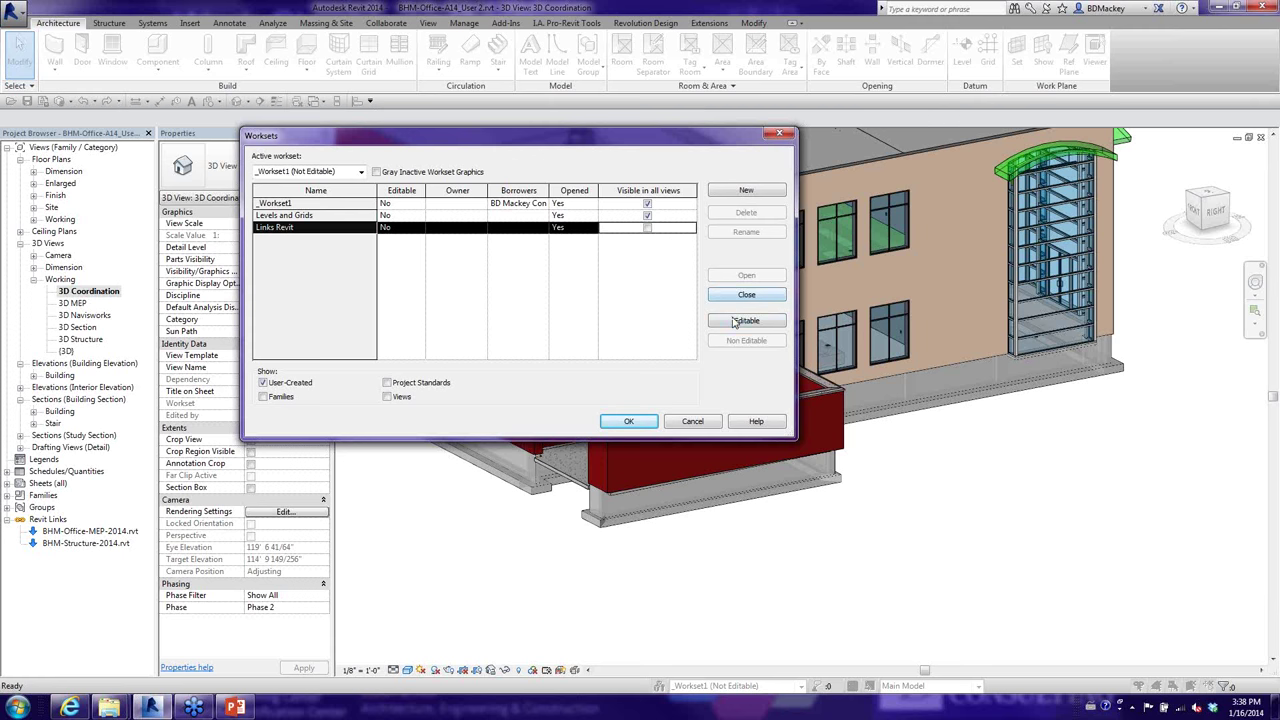
Create a new workset named Vertical Circulation that is visible in all views, and accept the workset changes.
click(747, 190)
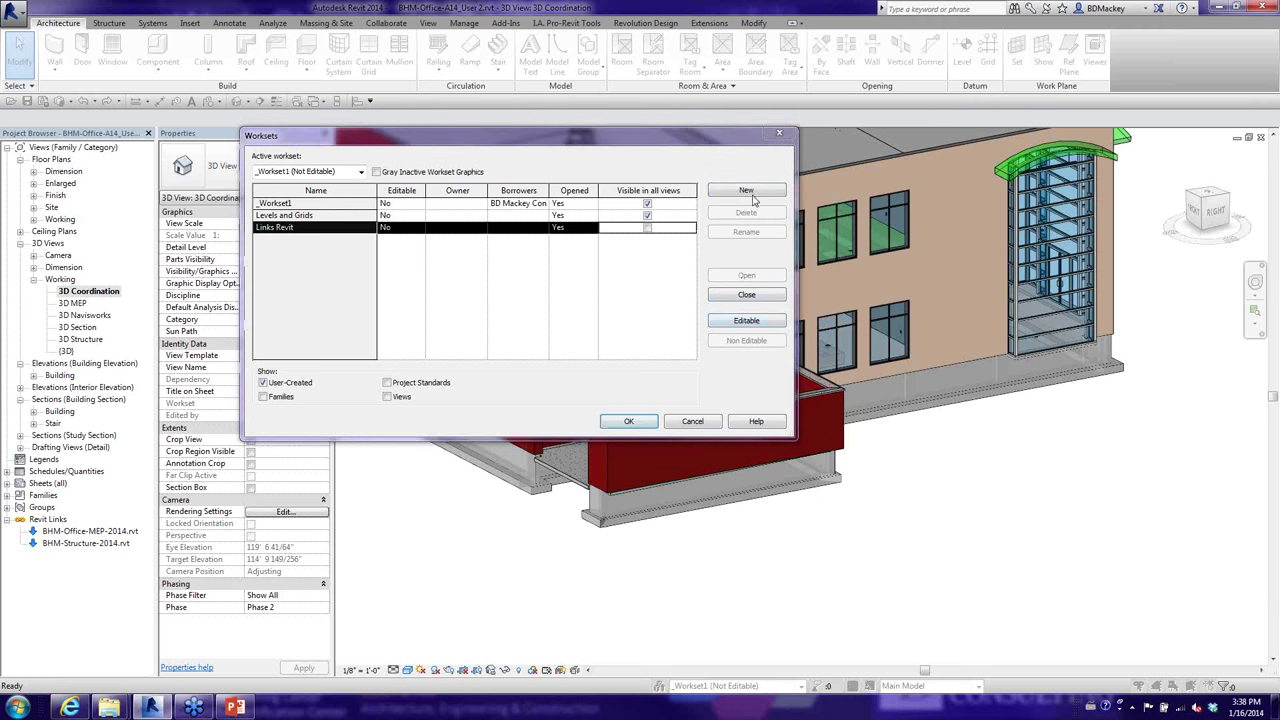
text(Ver)
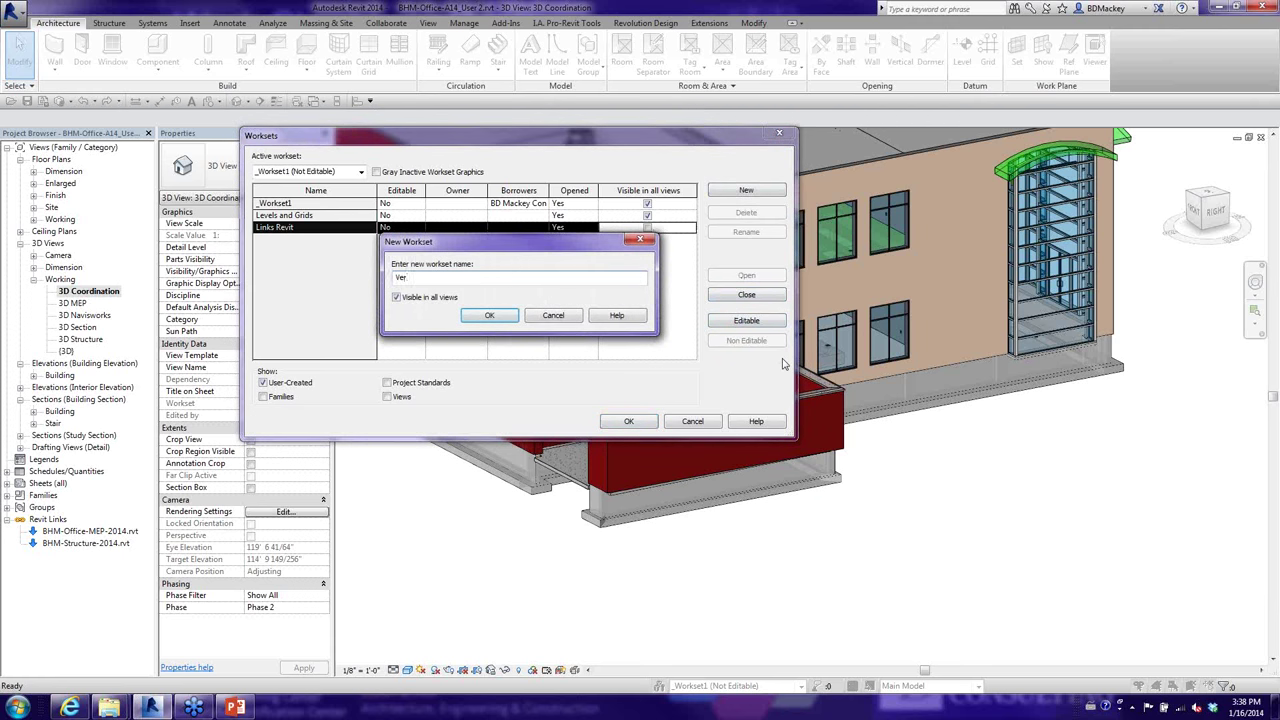
text(tical Circulation)
click(481, 316)
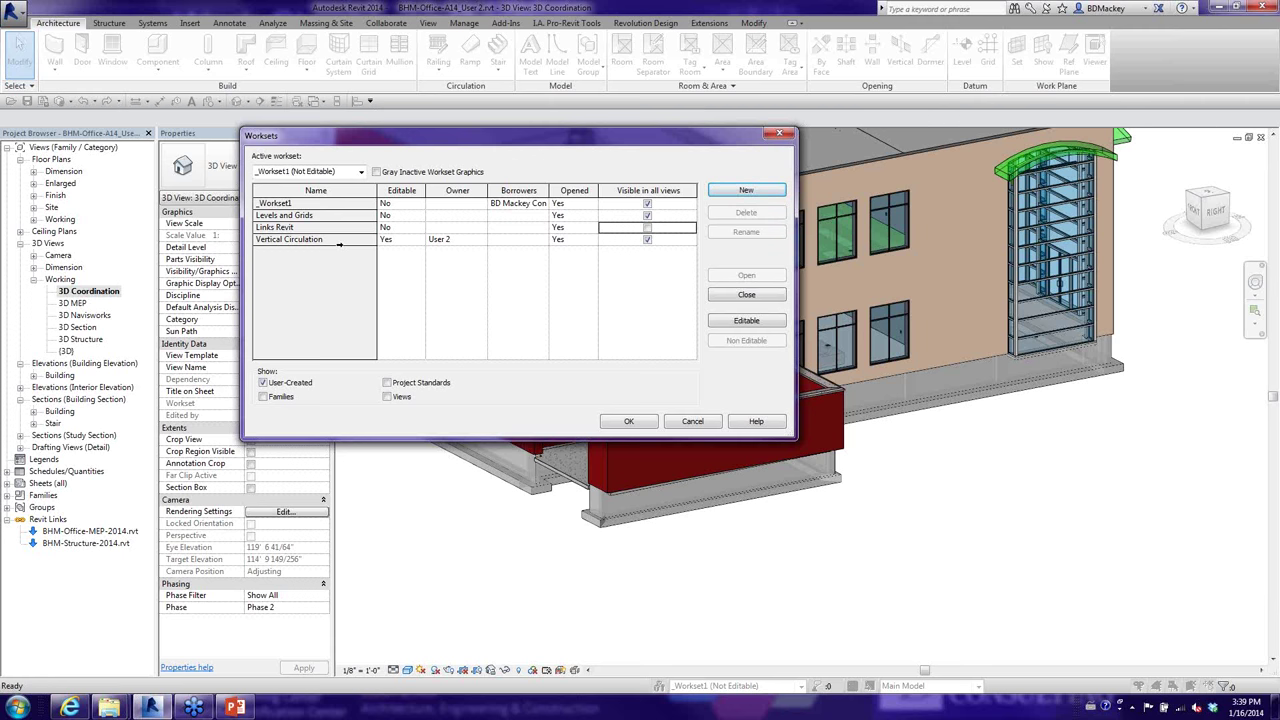
click(630, 422)
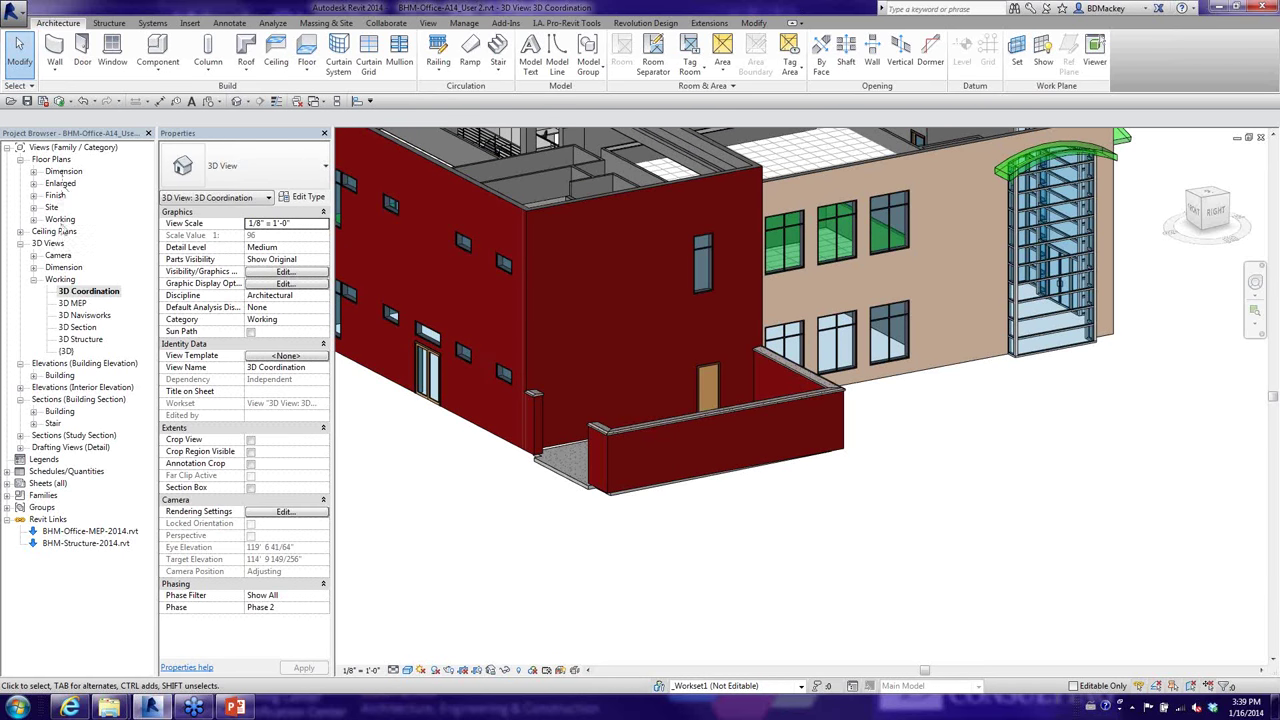
Open the First Floor plan from the Working floor plans.
click(58, 224)
double_click(59, 219)
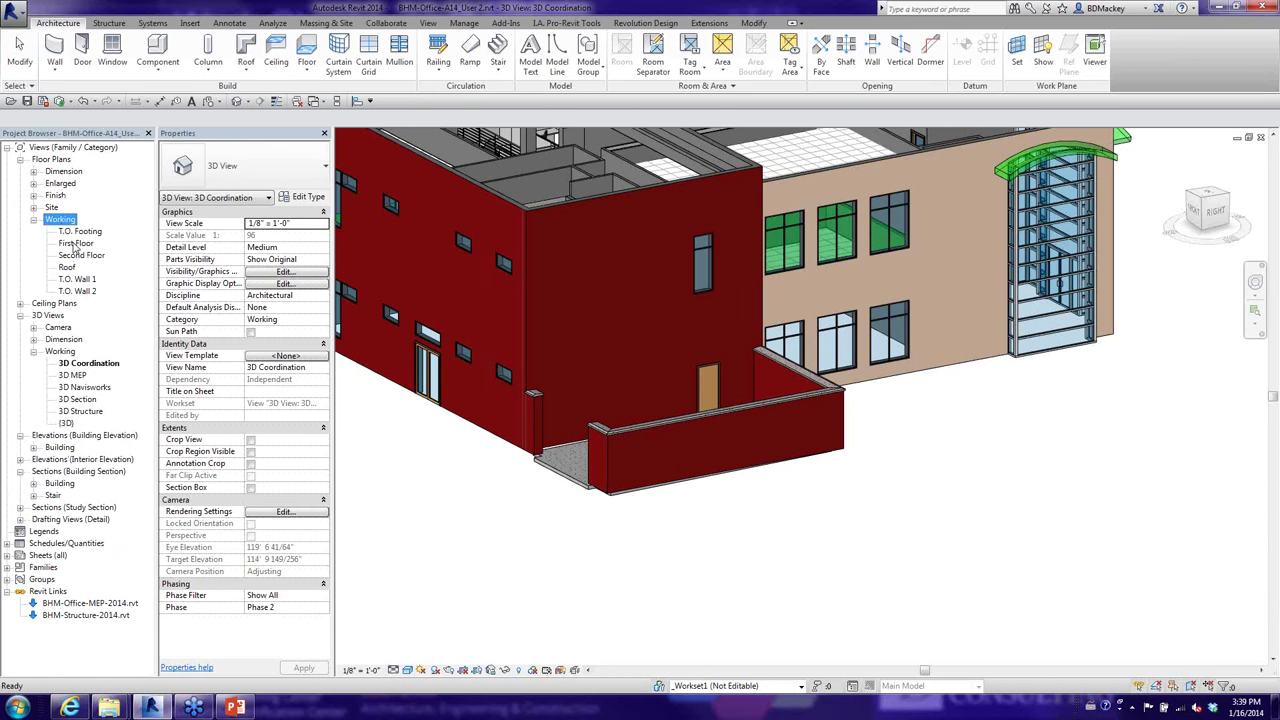
double_click(76, 243)
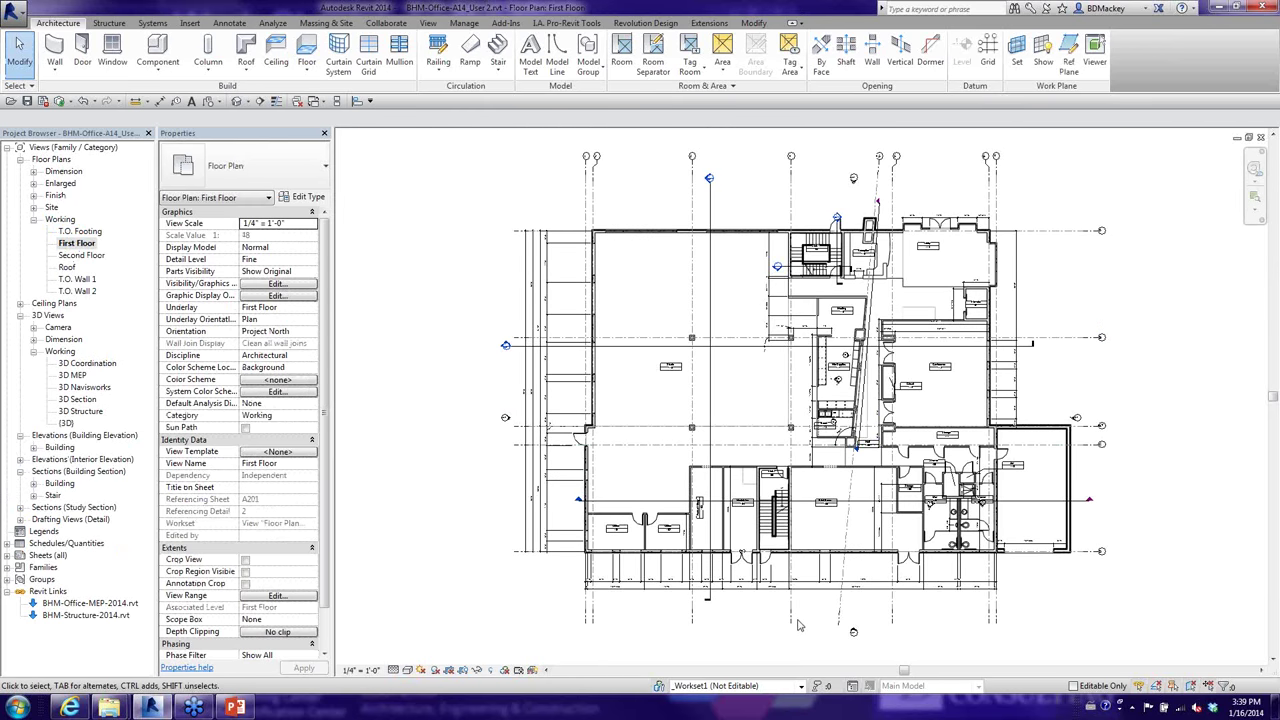
Select the stair in the Stair 2 room together with its railing.
scroll(770, 507, up, 5)
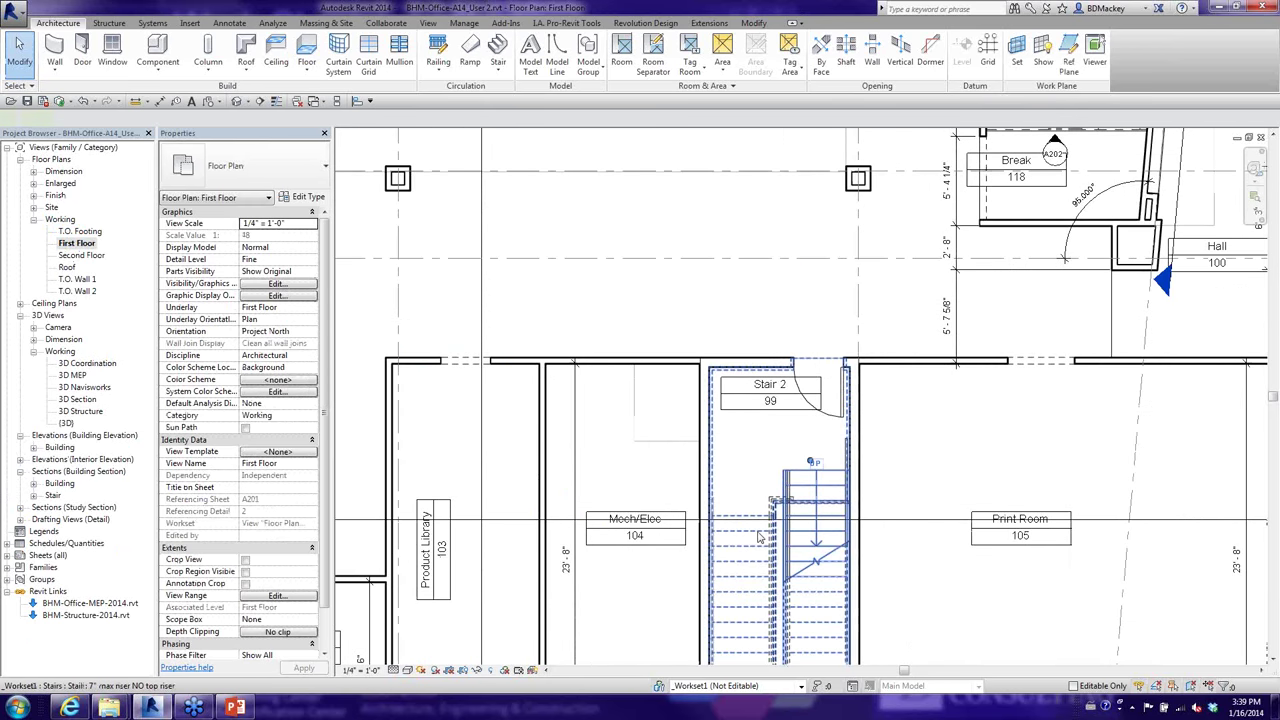
click(773, 500)
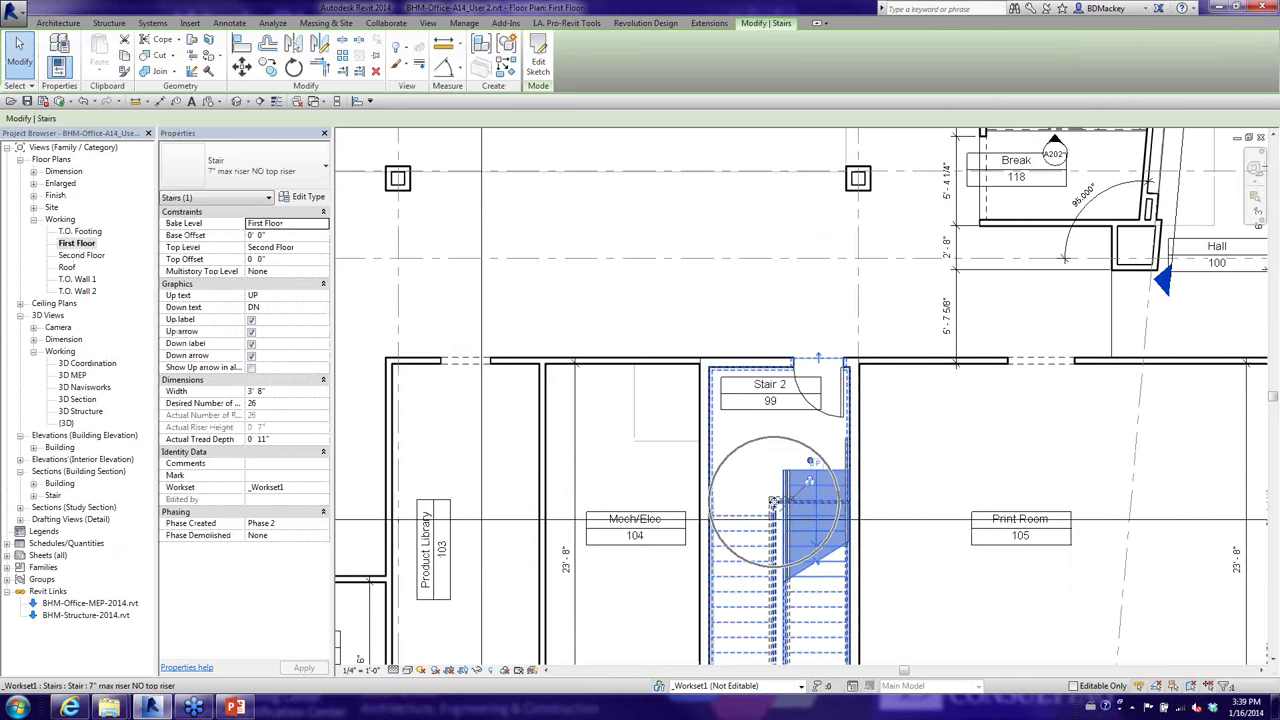
scroll(773, 500, up, 3)
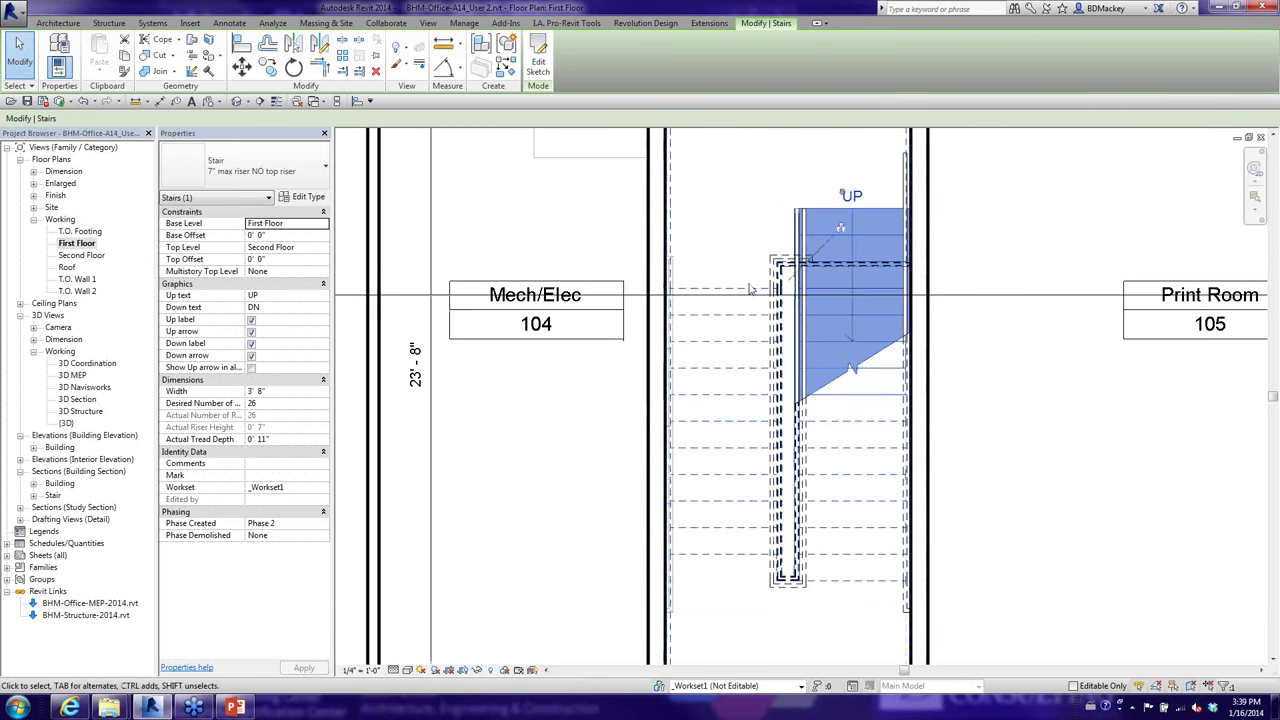
scroll(748, 290, down, 2)
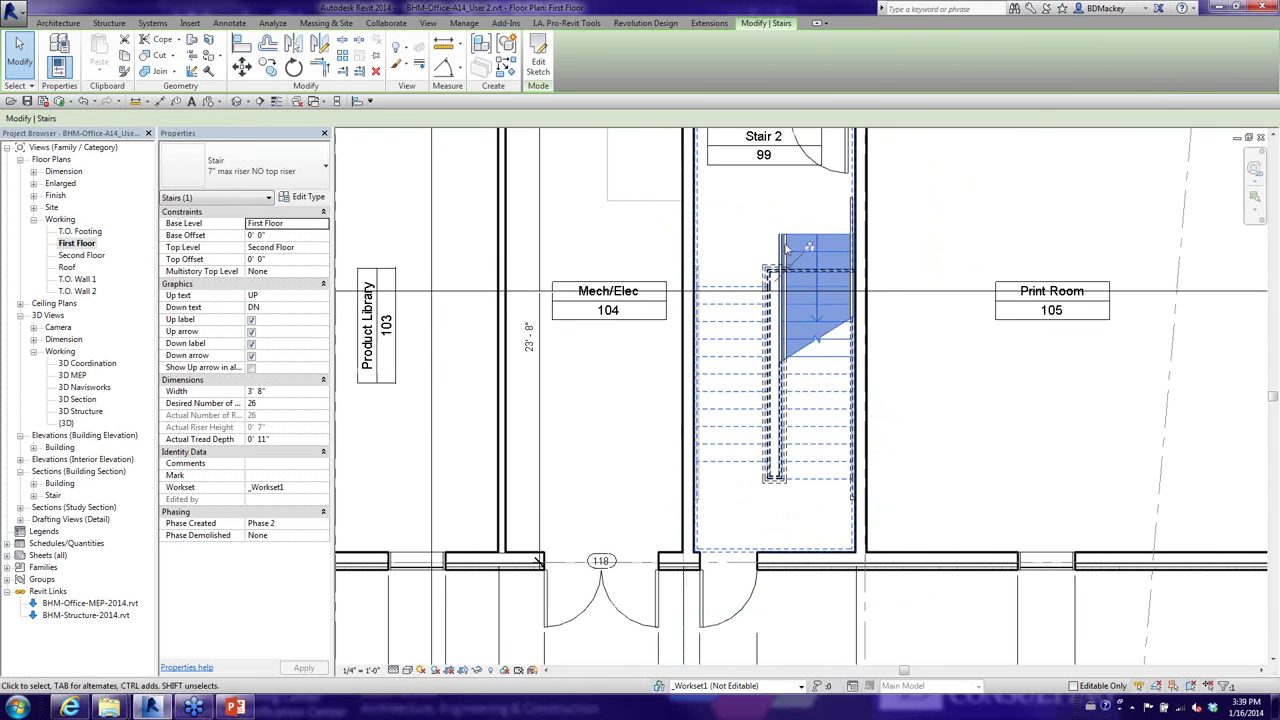
ctrl+click(766, 272)
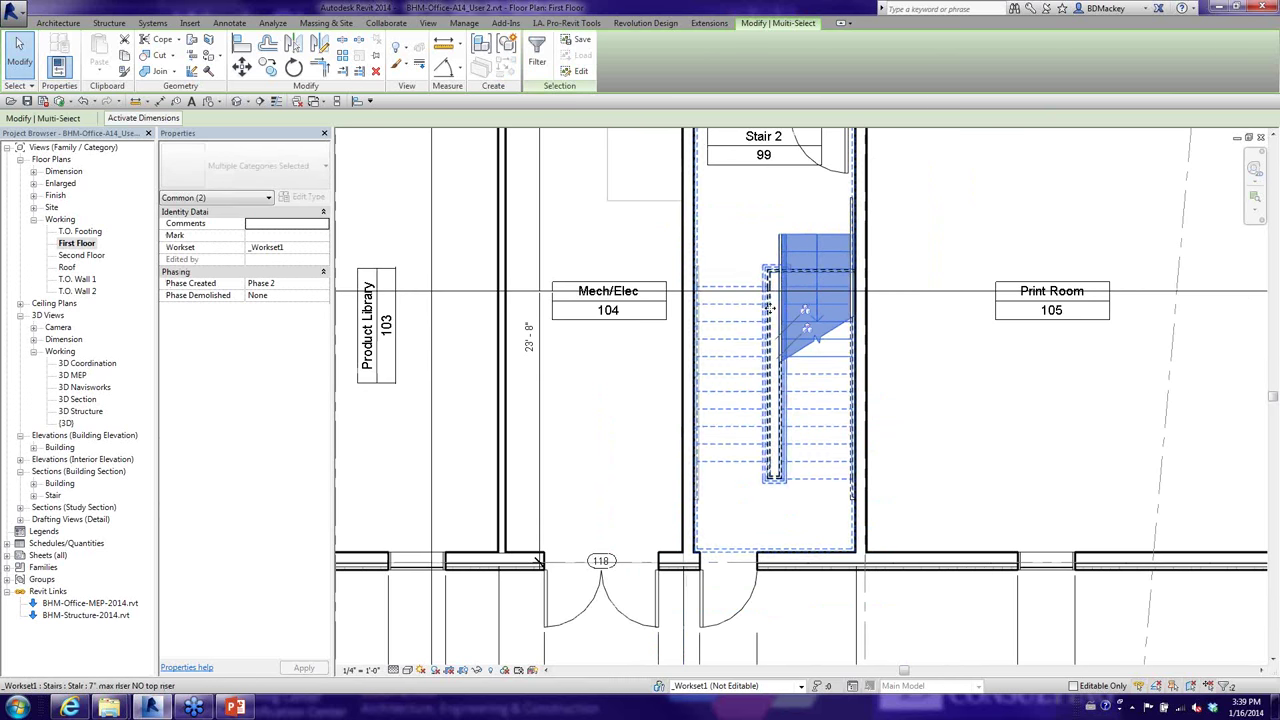
Open the default {3D} view and temporarily isolate the categories of the selected stair and railing.
click(67, 423)
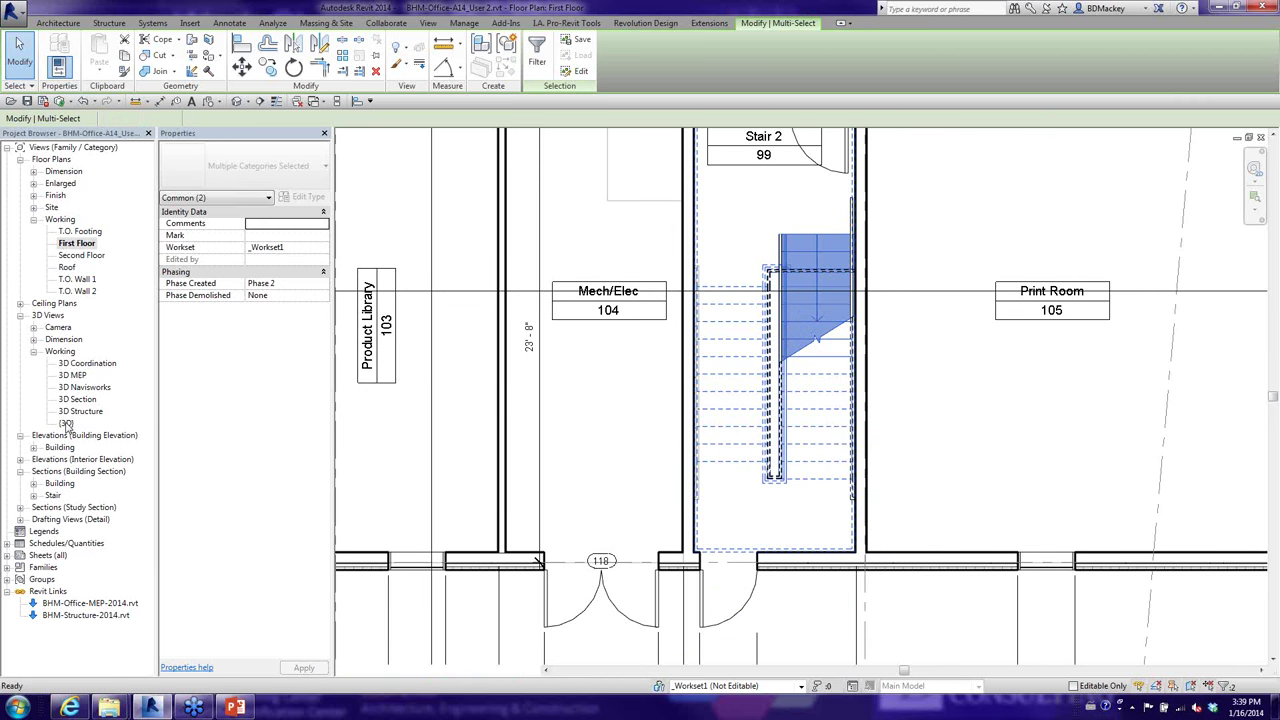
double_click(67, 423)
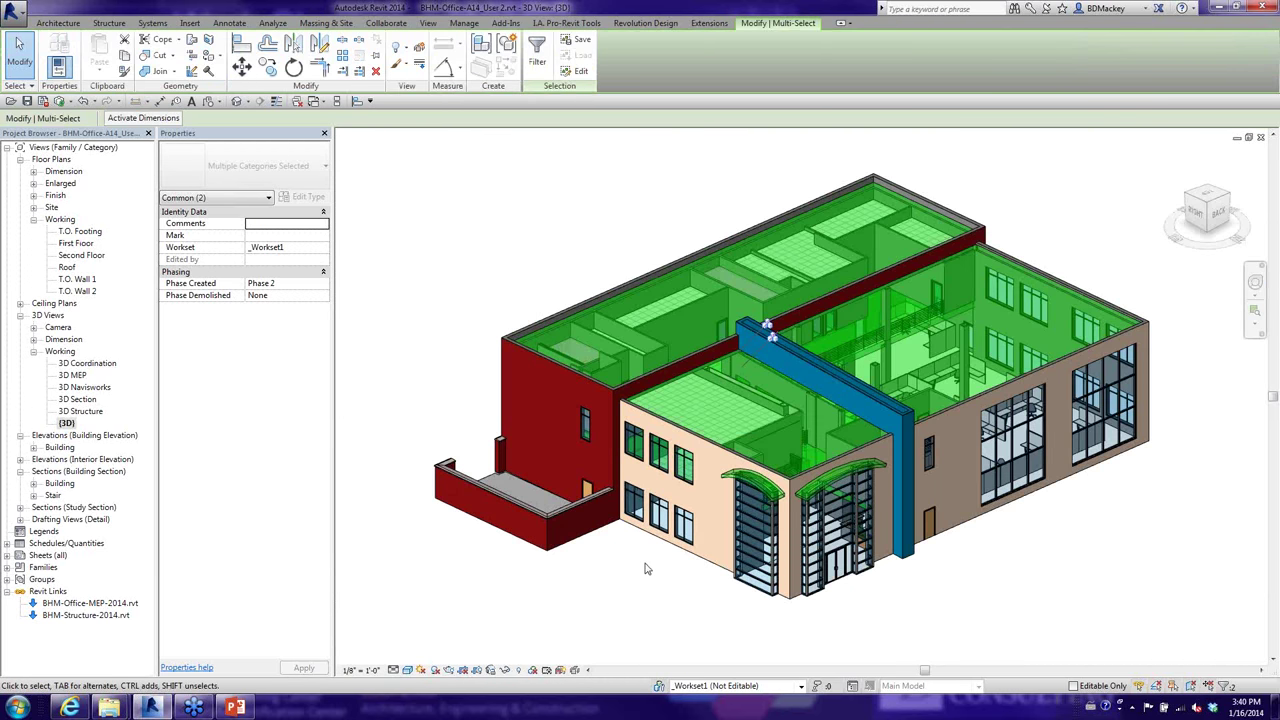
click(519, 671)
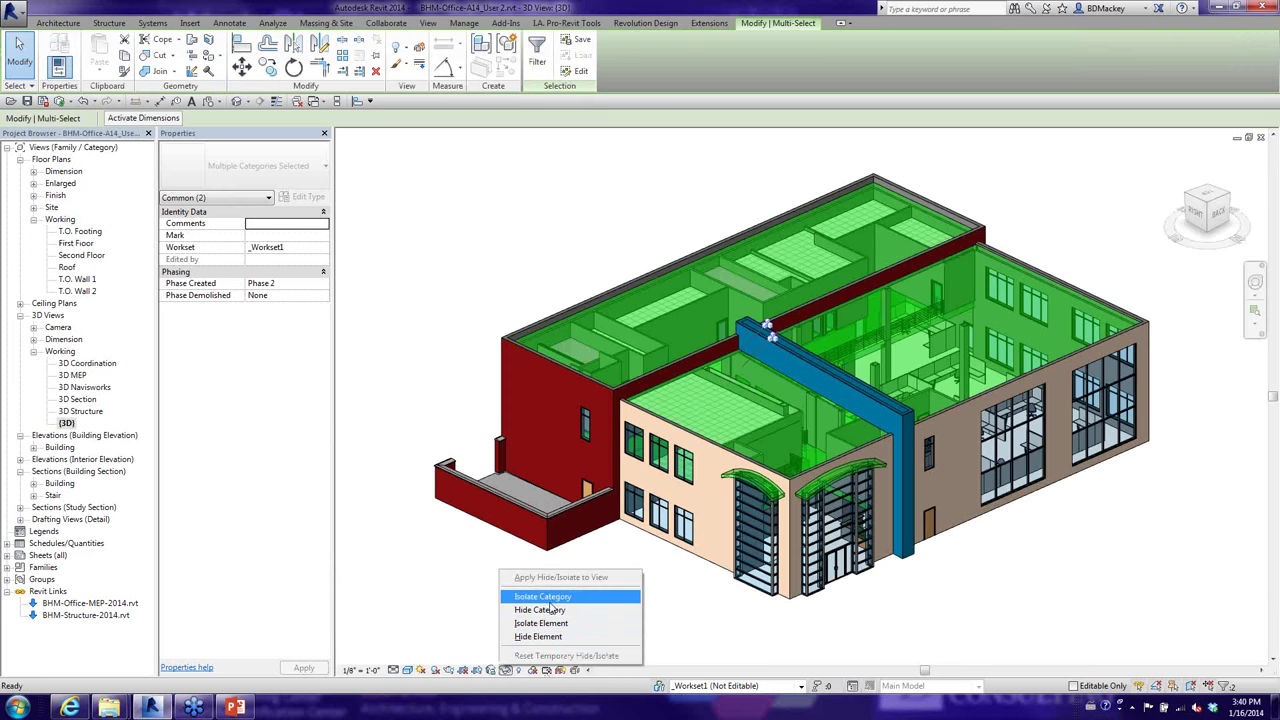
click(553, 598)
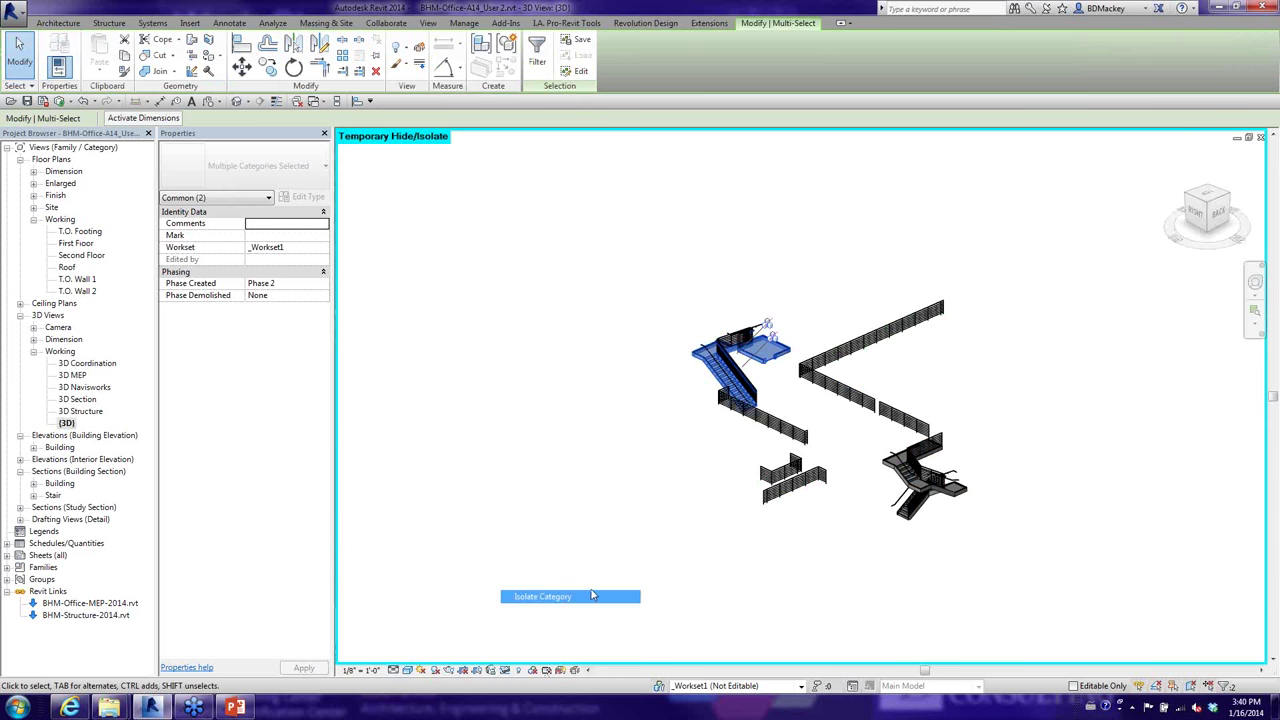
Assign both stairs together with their attached railings to the Vertical Circulation workset in the isolated 3D view.
click(706, 520)
scroll(756, 366, up, 3)
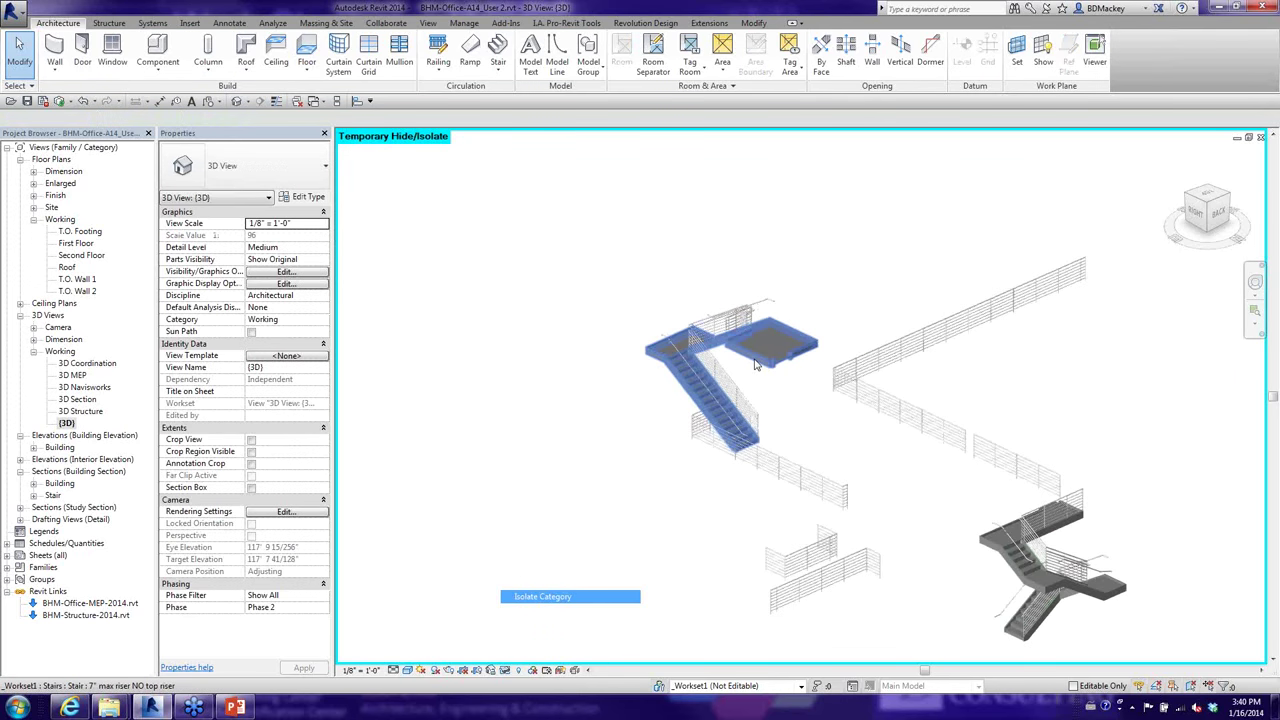
scroll(756, 366, up, 2)
middle_drag(857, 491, 805, 428)
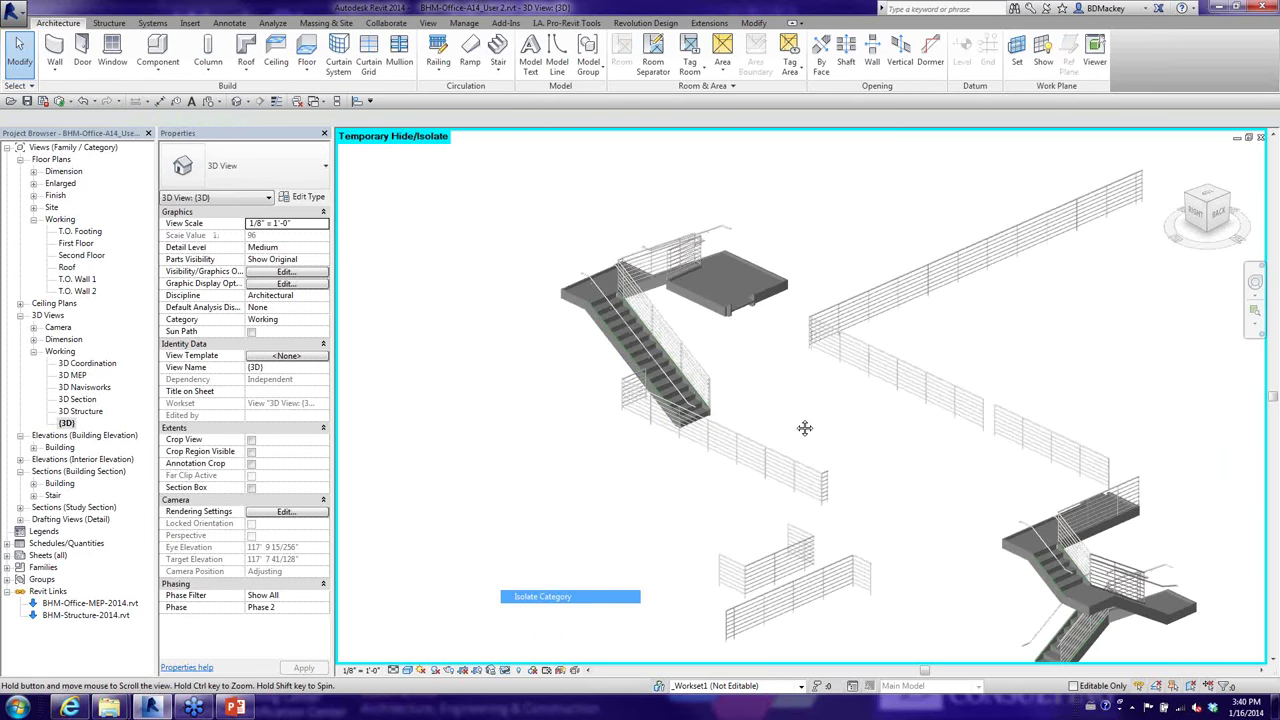
middle_drag(991, 514, 1169, 517)
drag(1197, 535, 1082, 243)
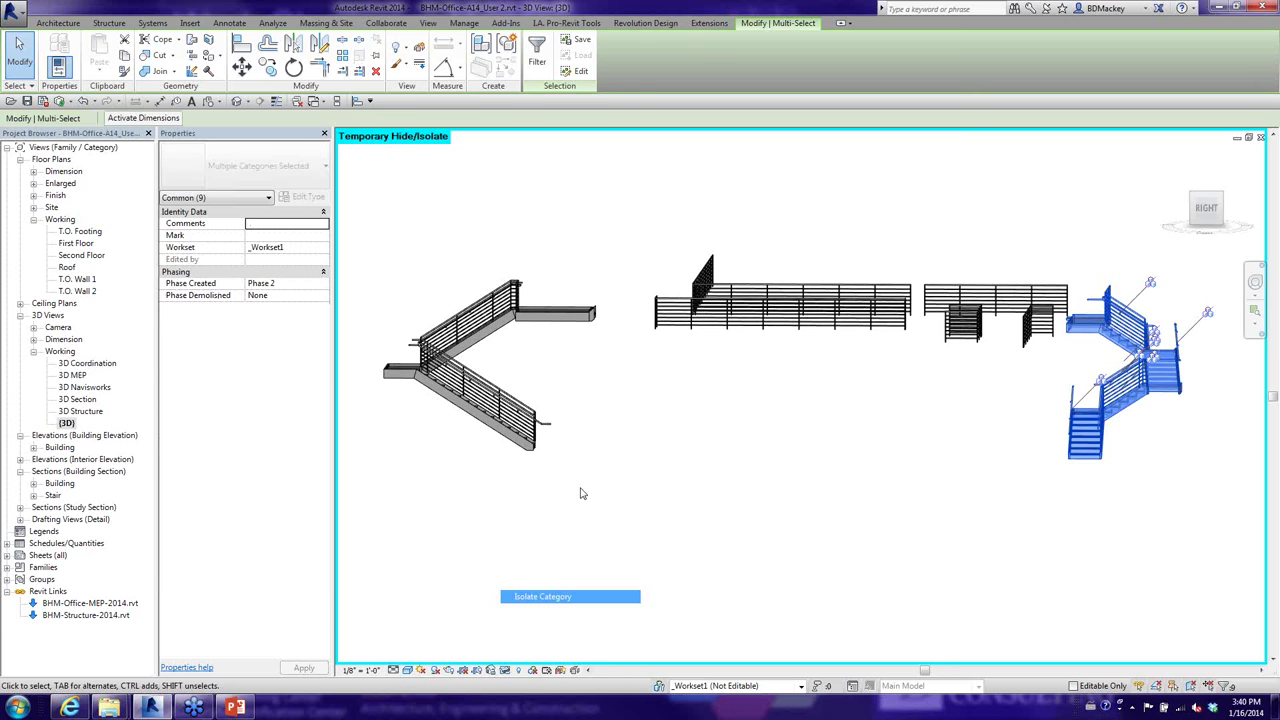
drag(580, 488, 383, 224)
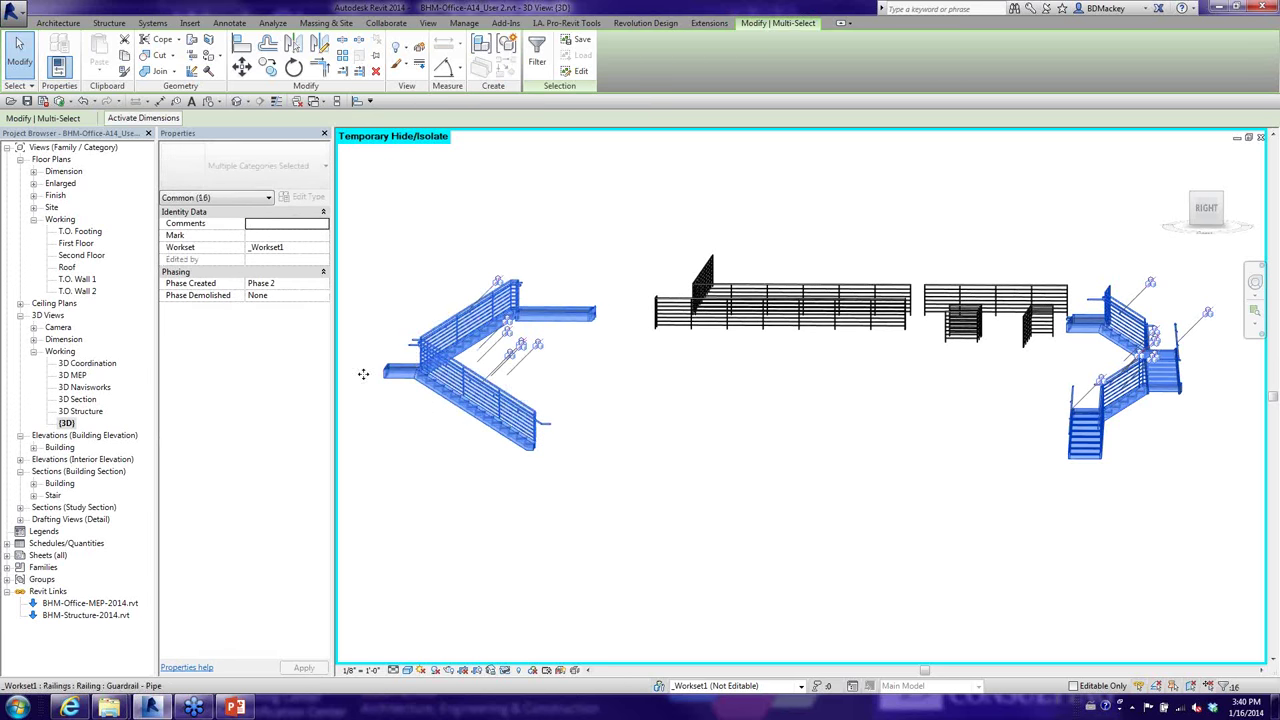
click(324, 248)
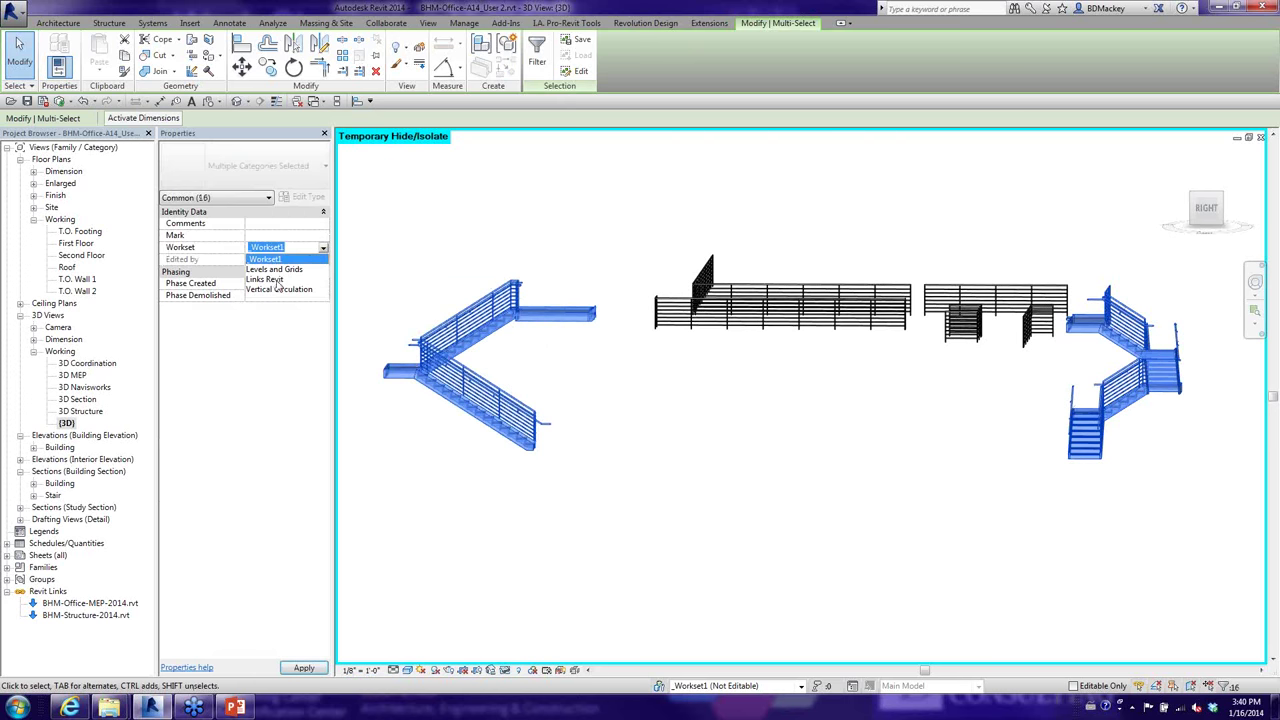
click(279, 289)
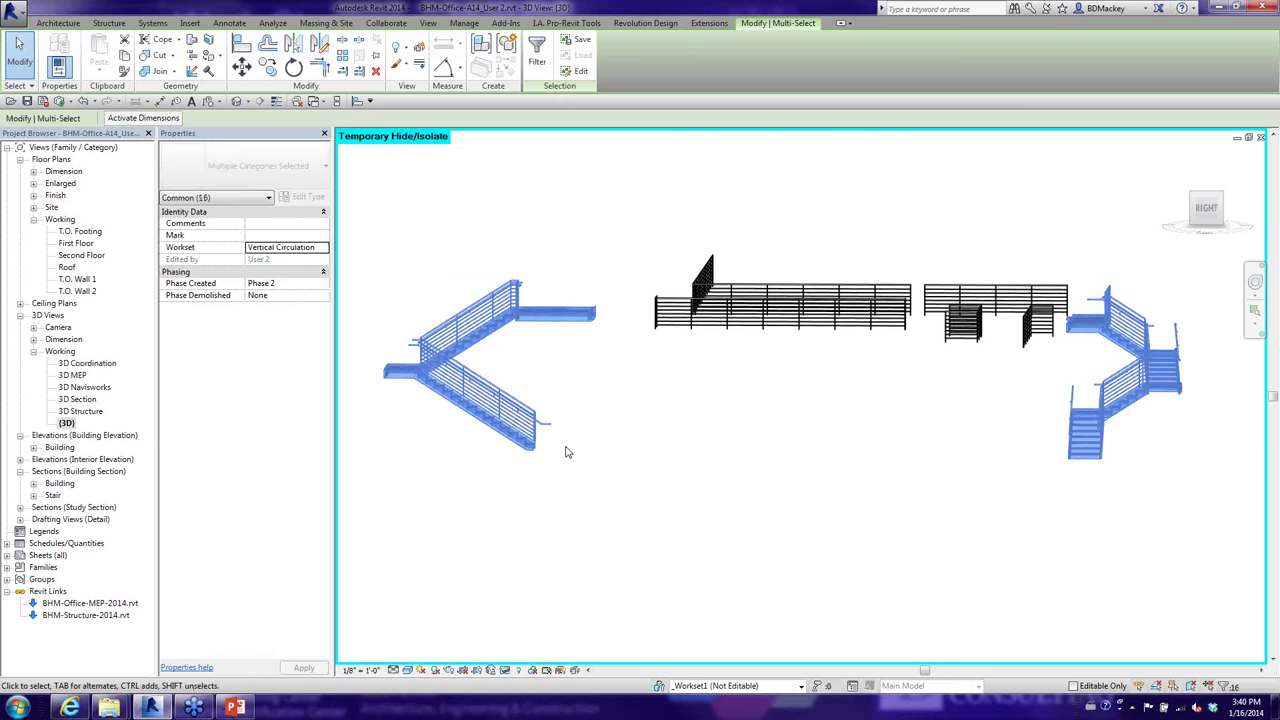
click(700, 395)
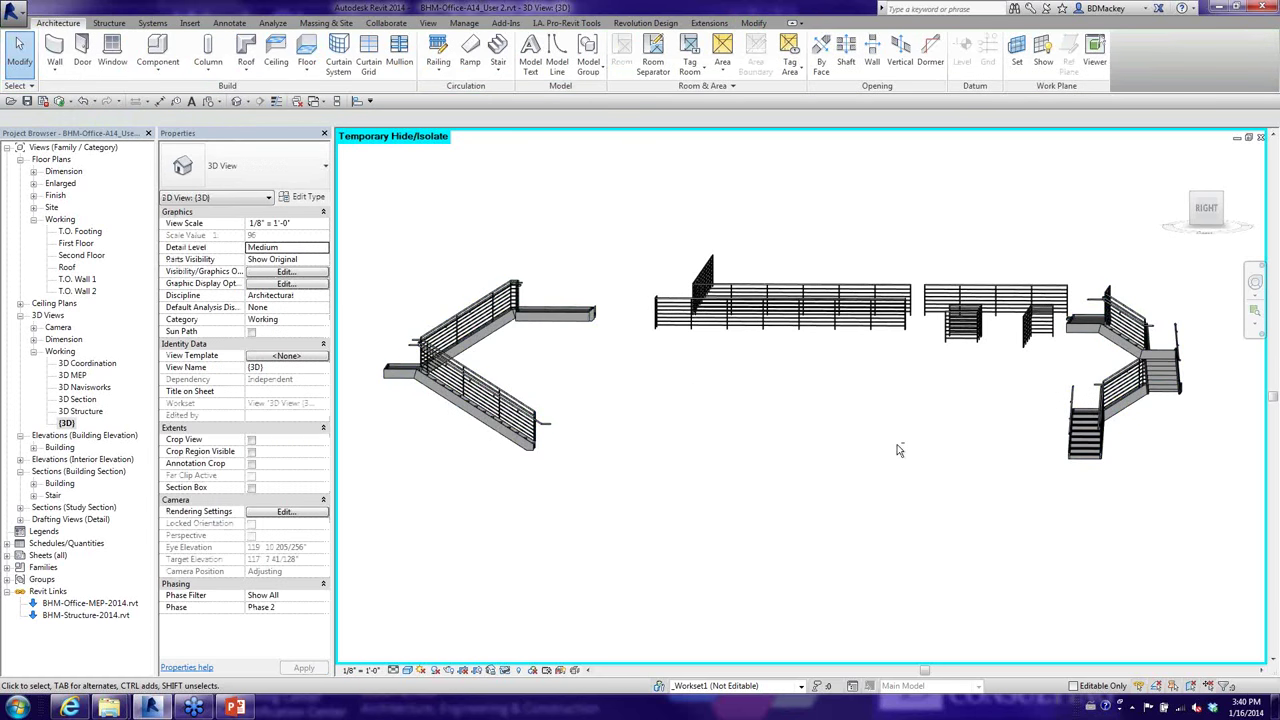
Synchronize the model with central, relinquishing user-created worksets and borrowed elements and saving the local file.
shift+middle_drag(897, 449, 814, 520)
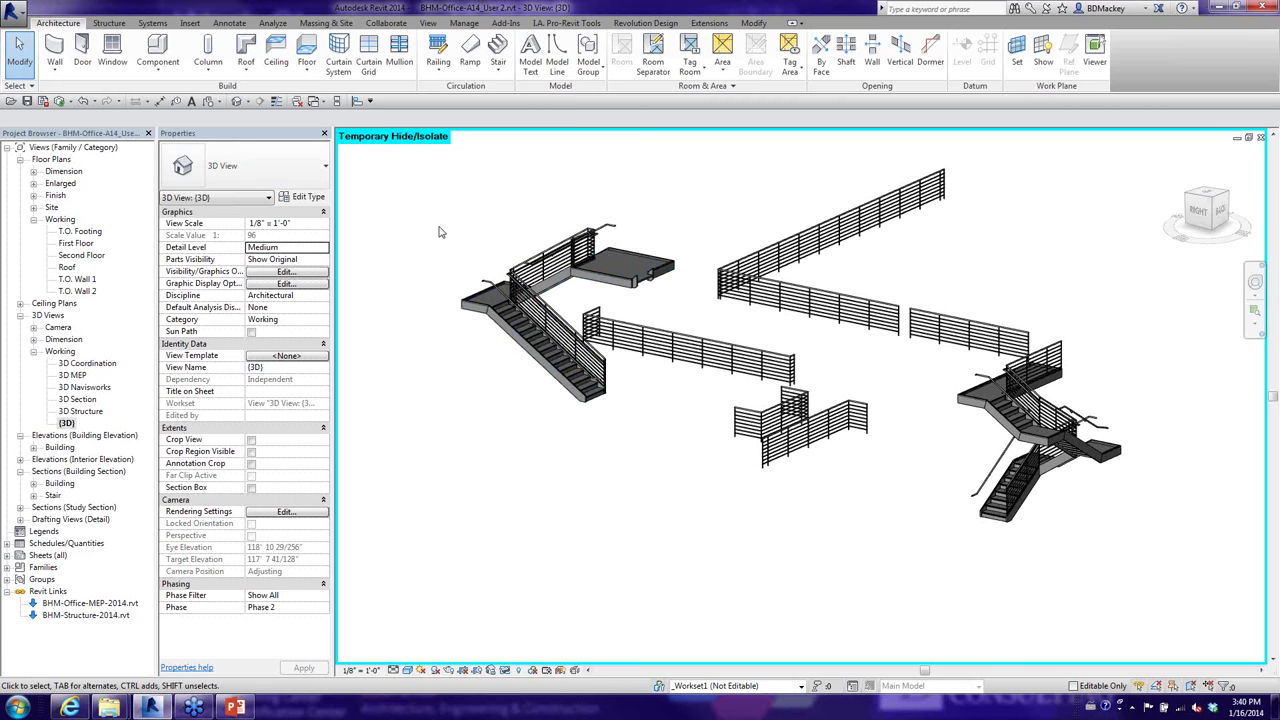
click(60, 103)
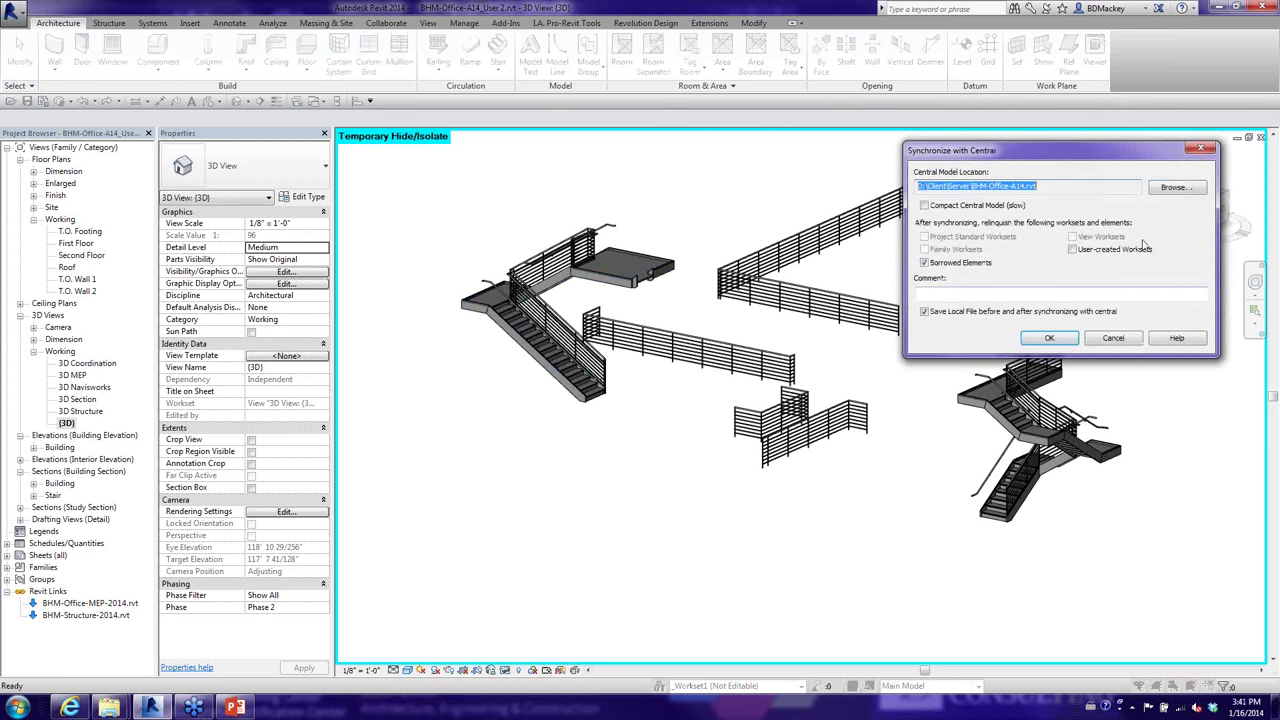
click(1072, 249)
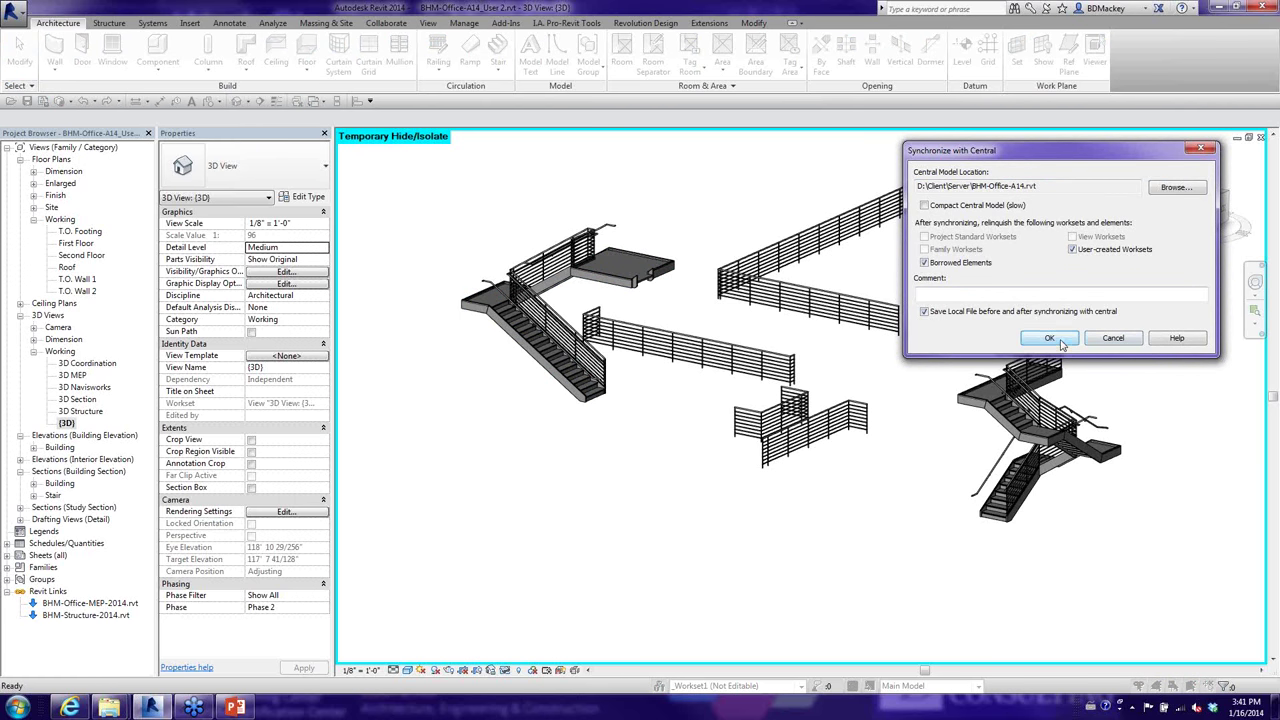
click(1062, 342)
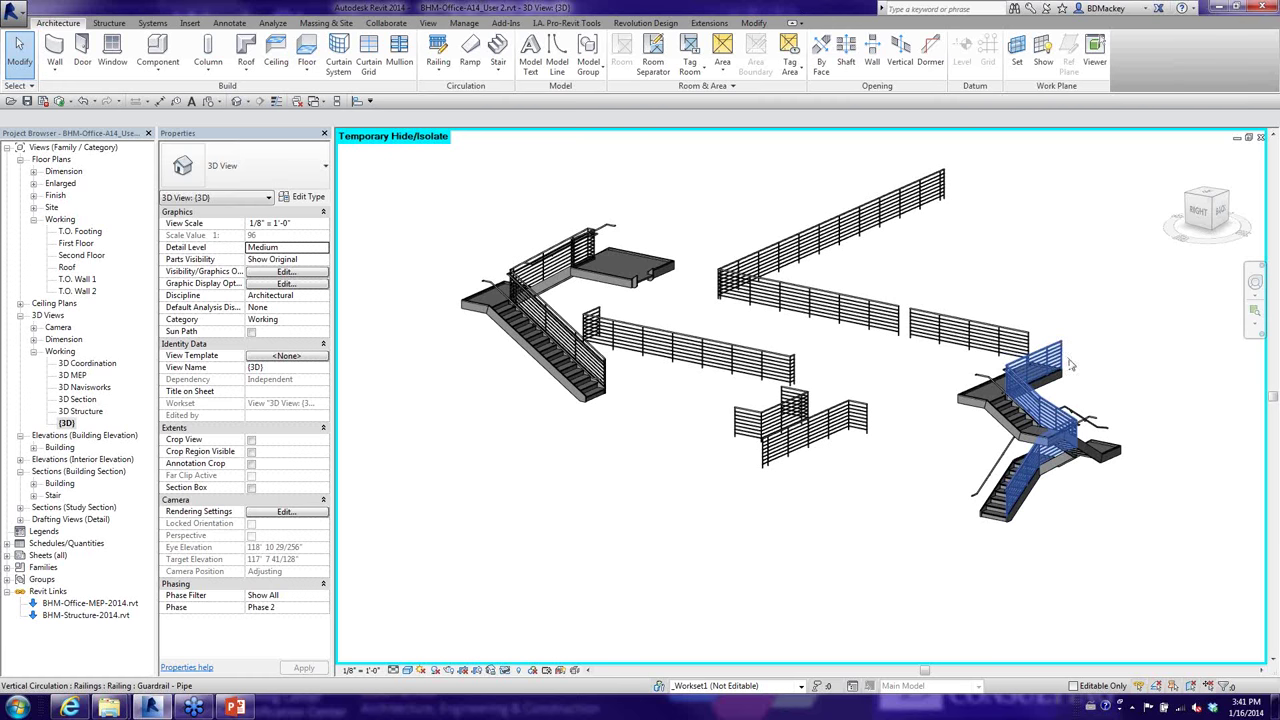
Inspect the stair near the building's far corner up close and close the local project file.
scroll(1010, 425, up, 1)
scroll(1010, 425, up, 5)
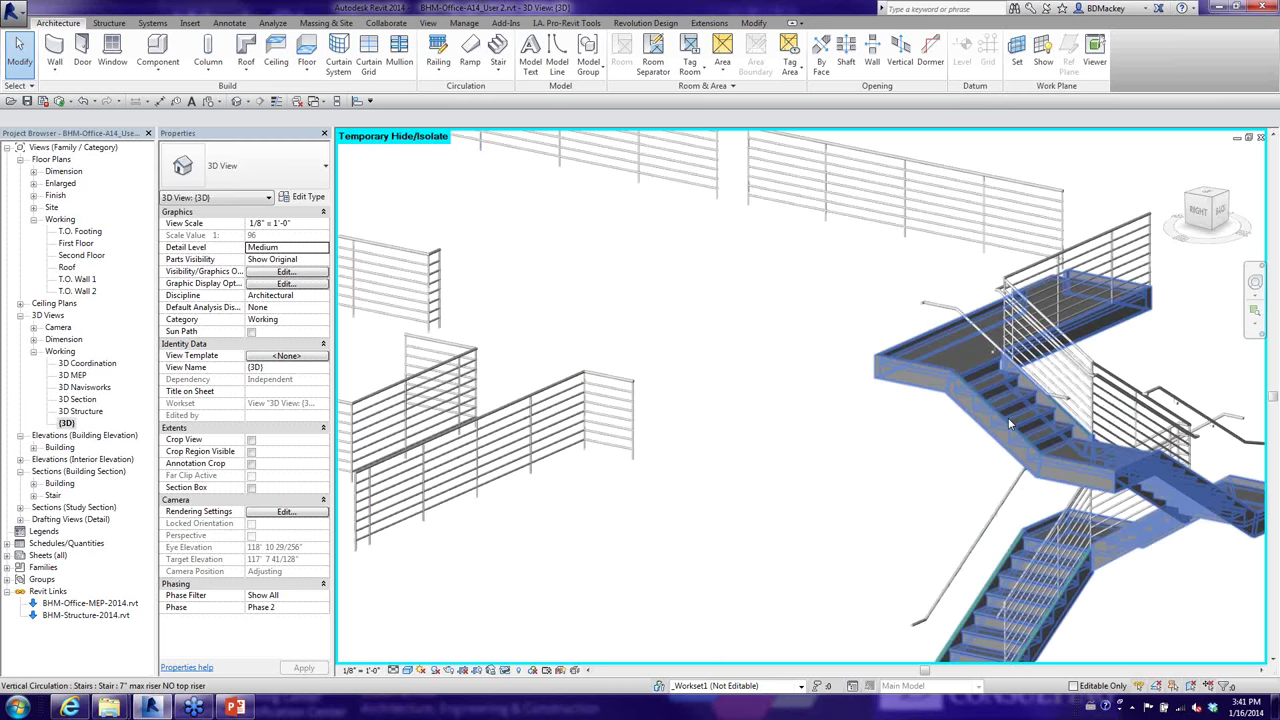
middle_drag(570, 390, 749, 394)
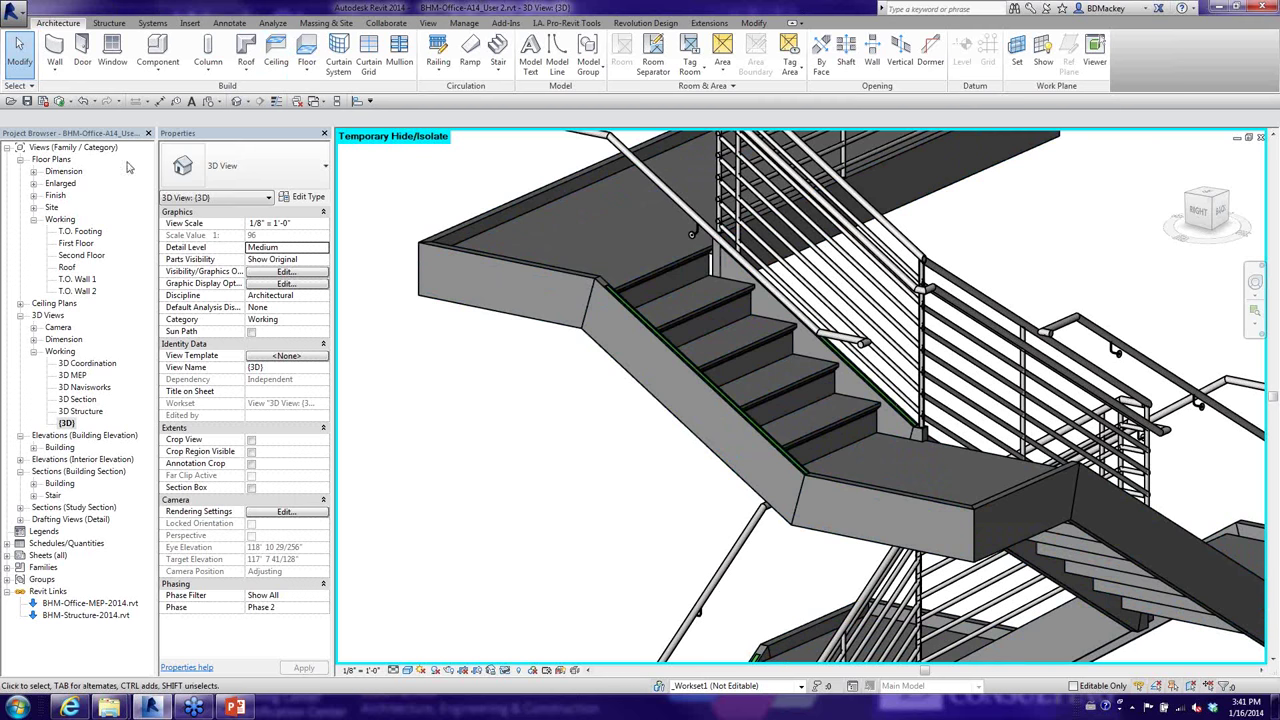
click(17, 17)
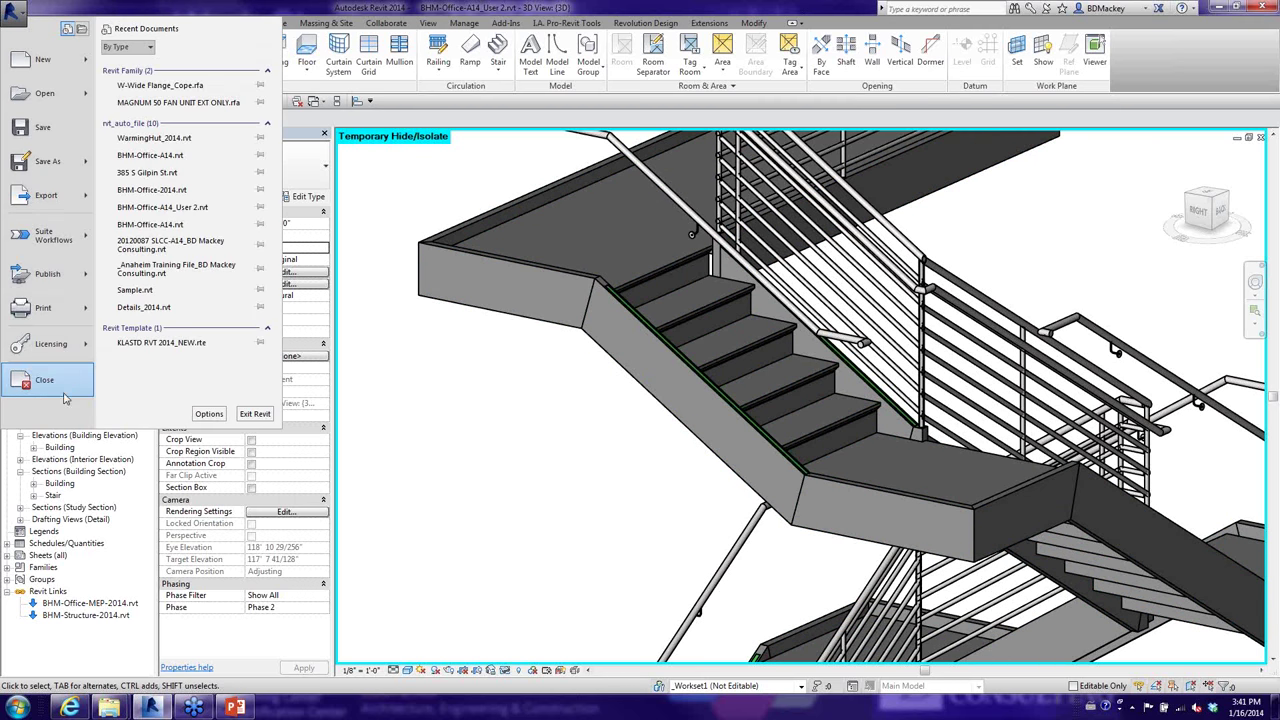
click(40, 385)
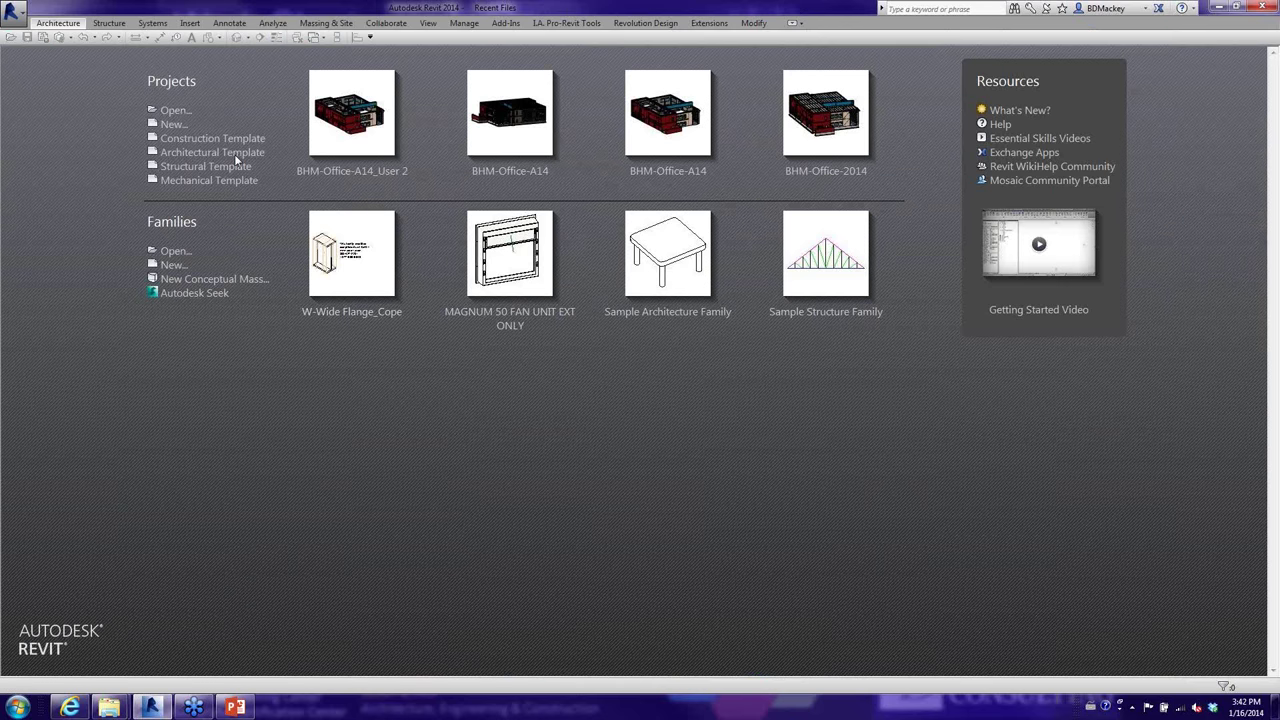
Open BHM-Office-A14.rvt from the Server folder as a new local file with the Specify workset option.
key(ctrl+o)
click(457, 233)
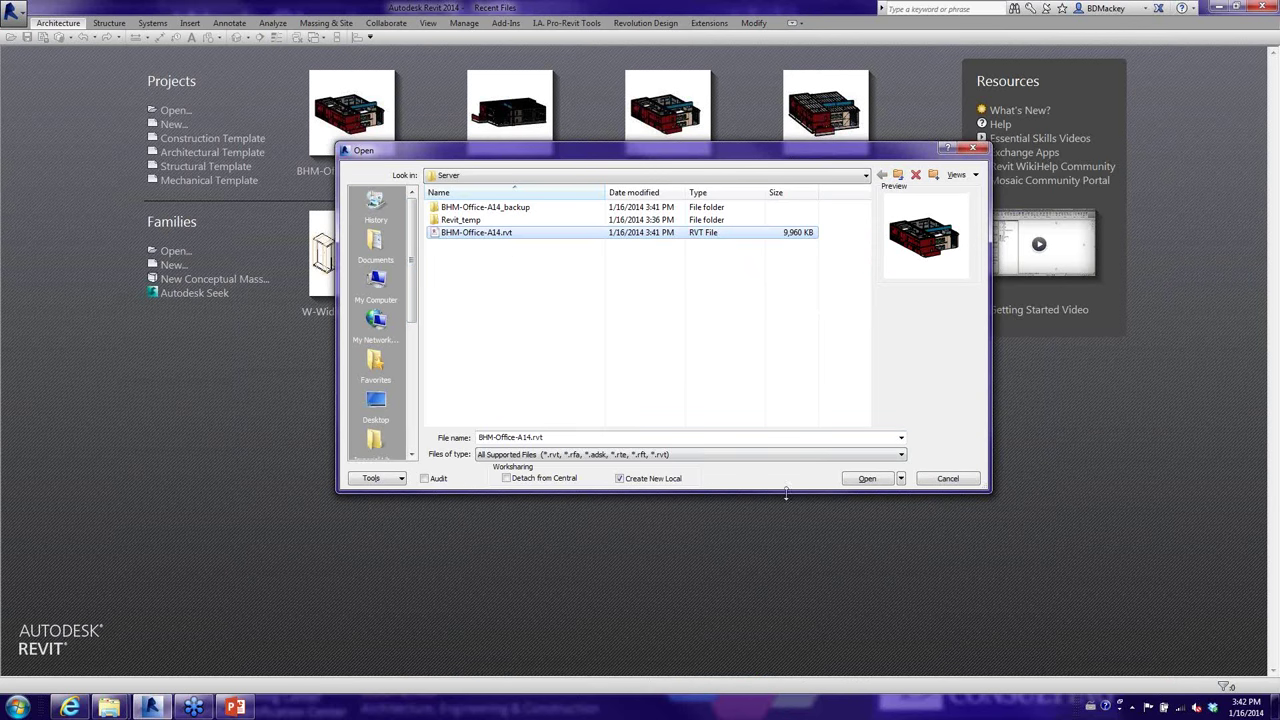
click(901, 478)
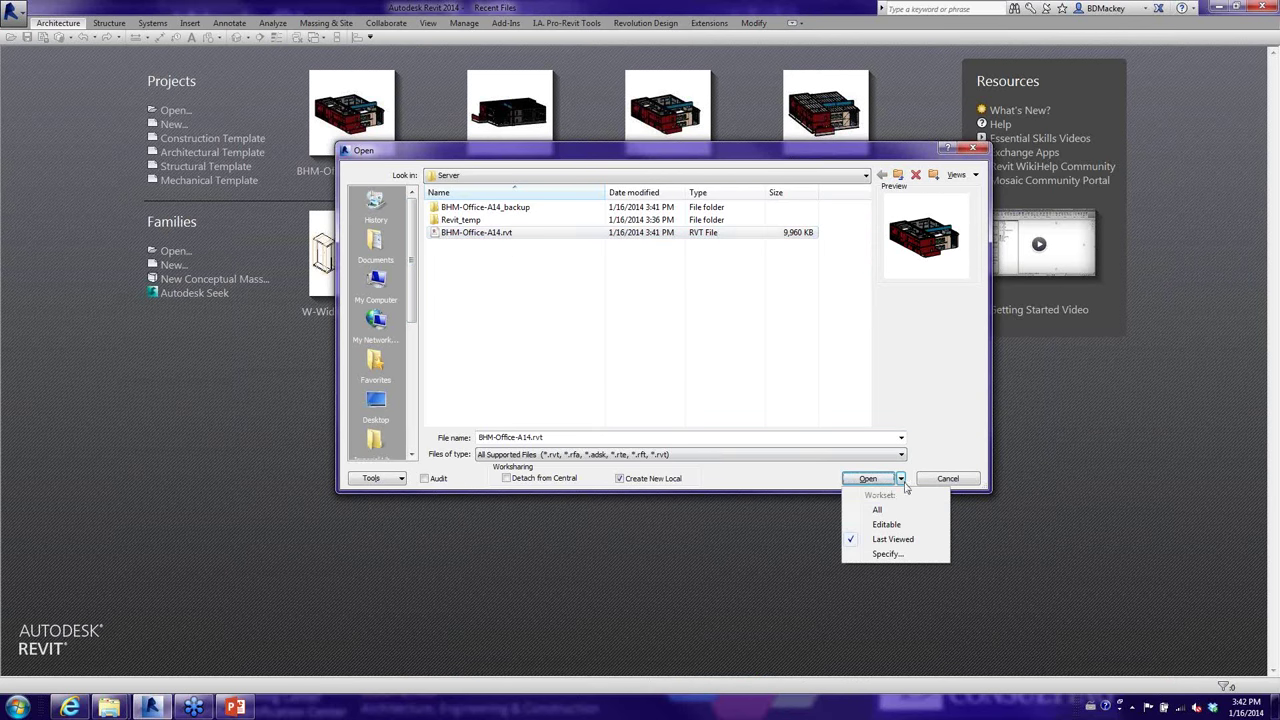
click(888, 555)
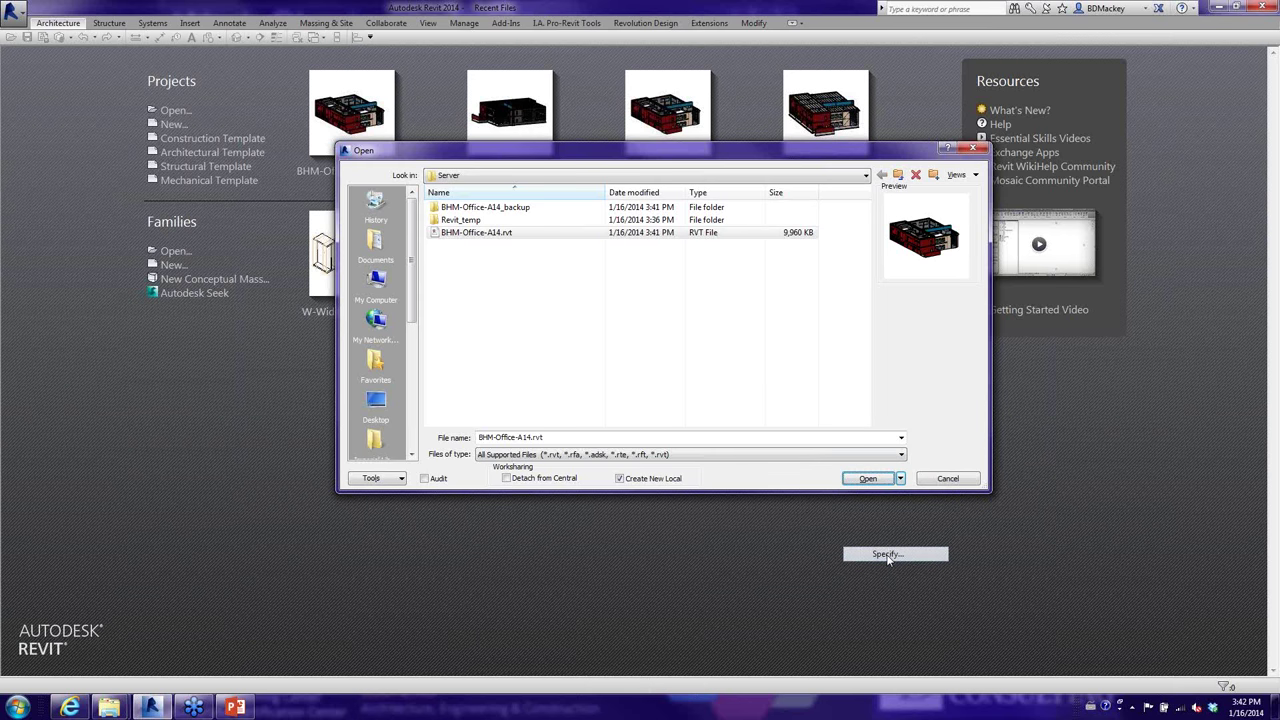
click(868, 479)
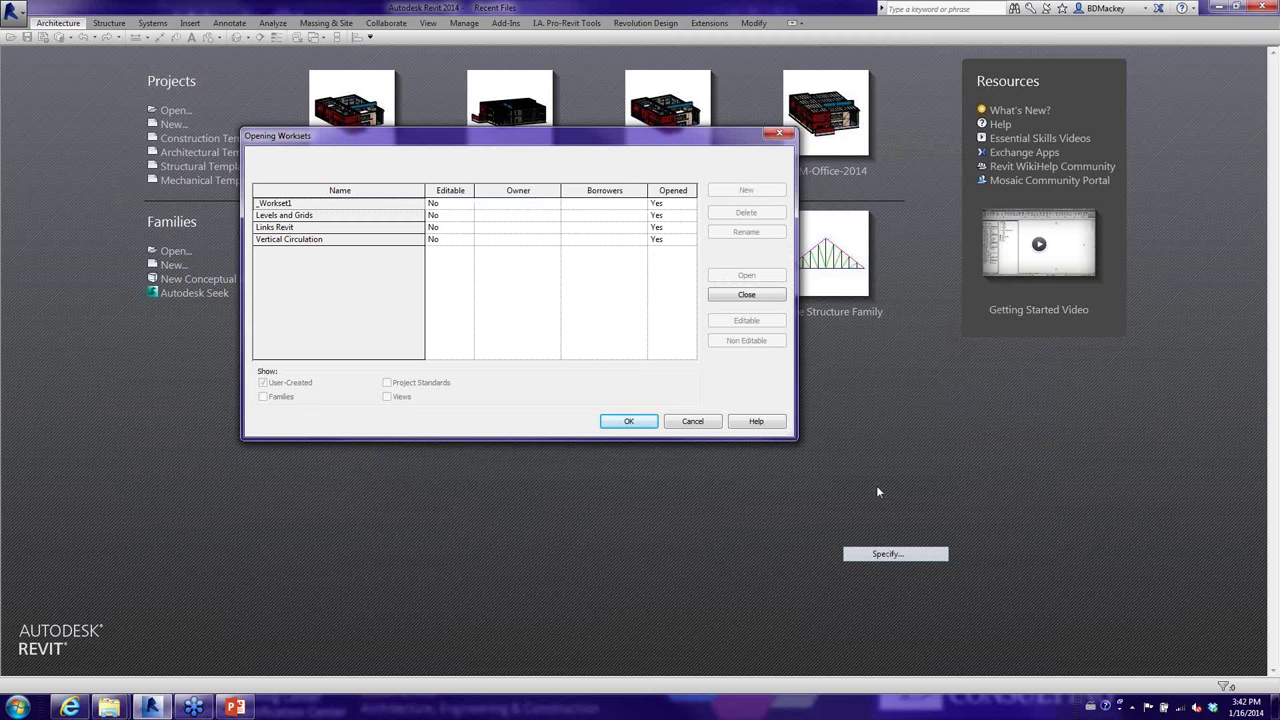
Set the Vertical Circulation workset to closed for opening and overwrite the existing local file.
click(390, 241)
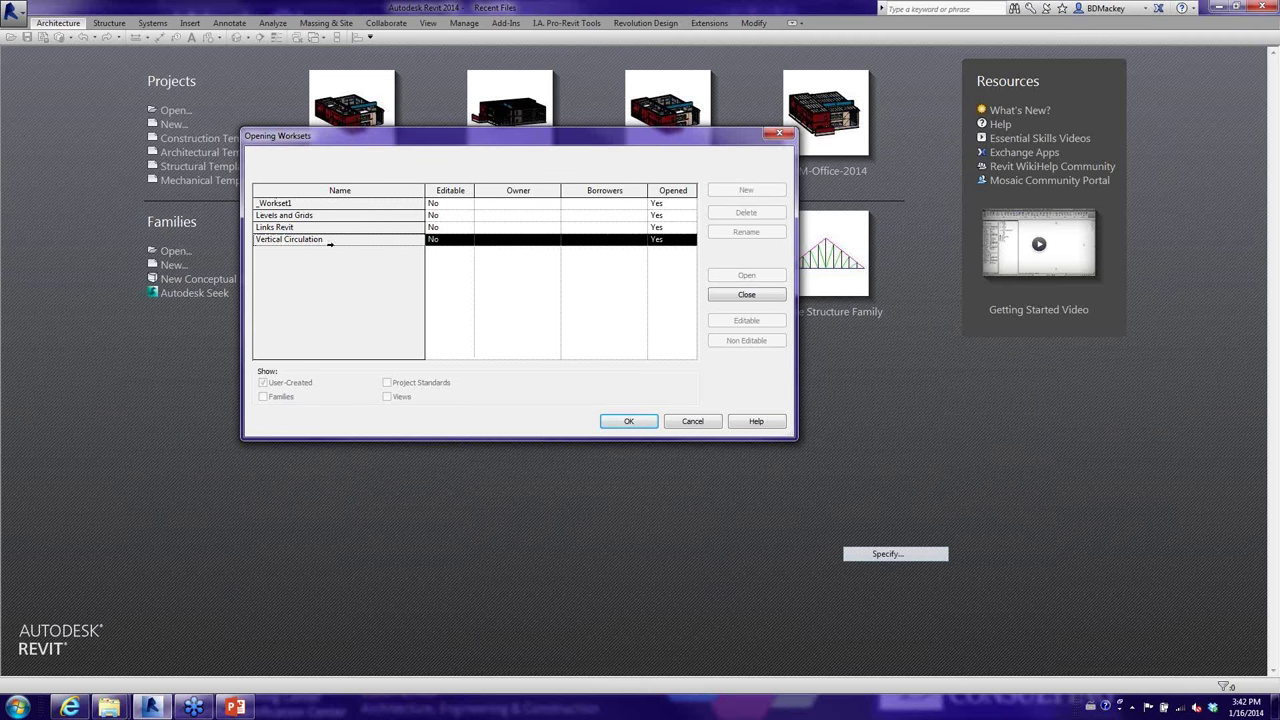
click(726, 296)
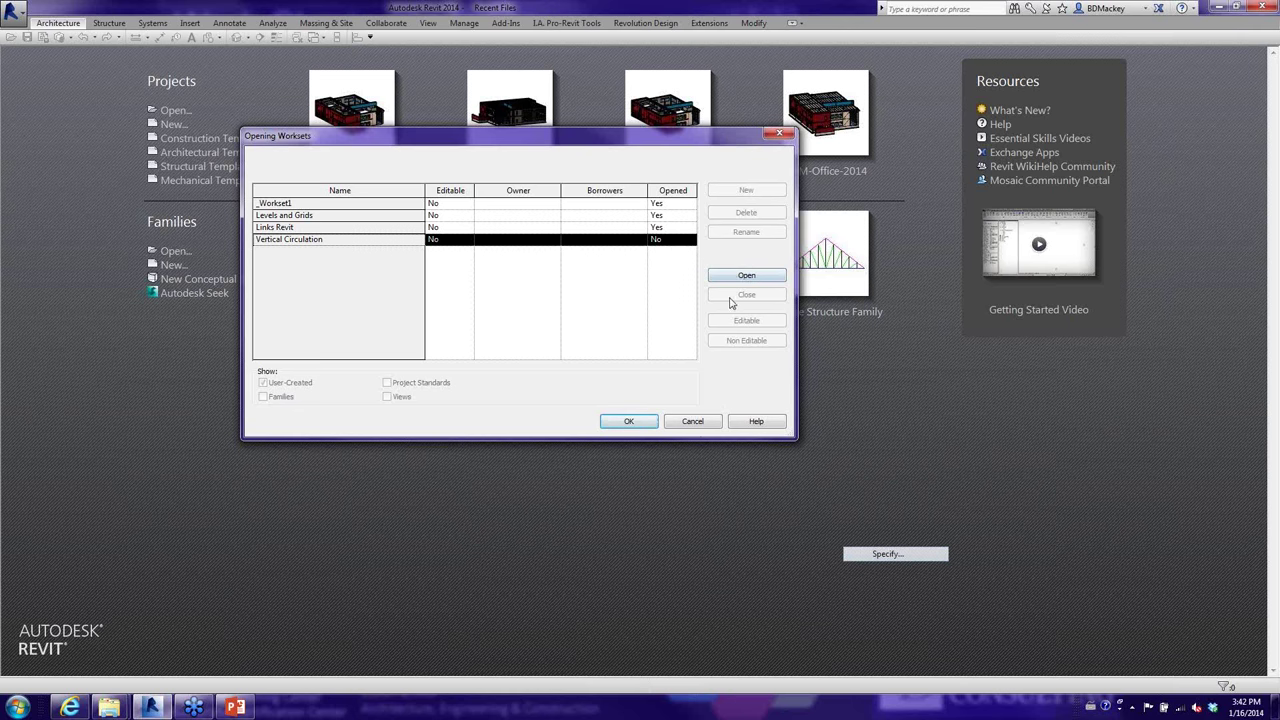
click(628, 421)
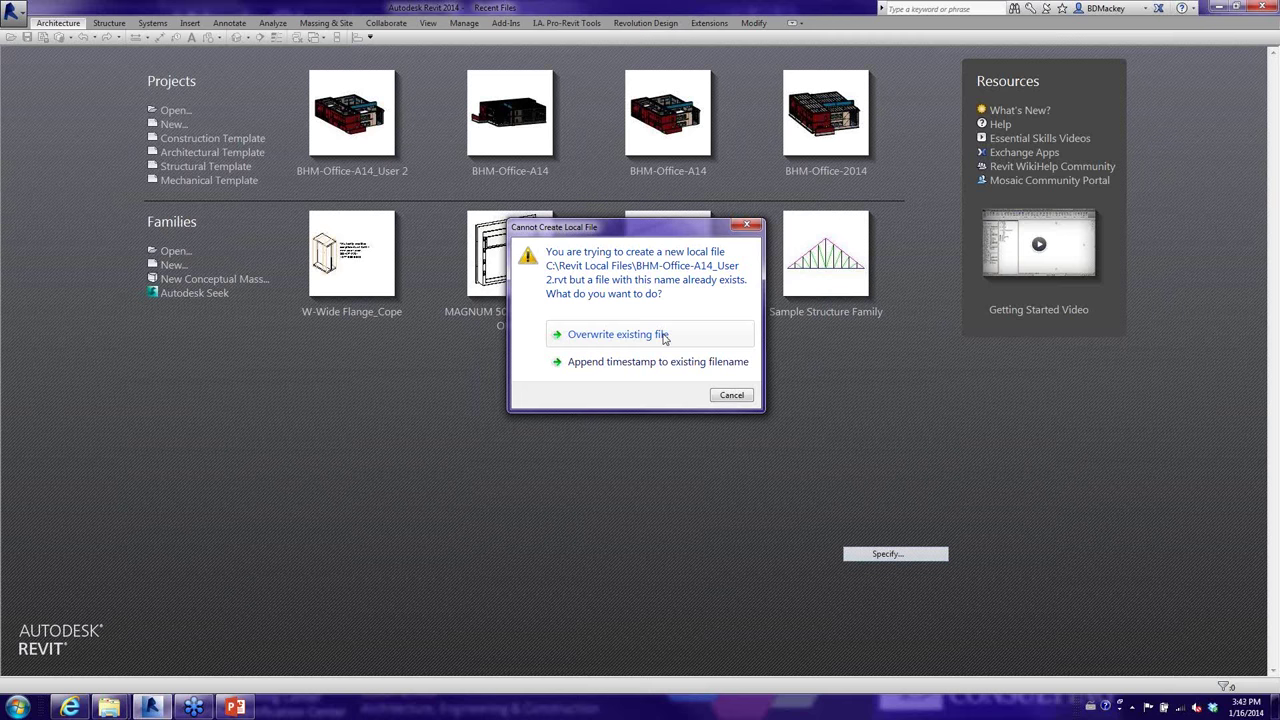
click(663, 336)
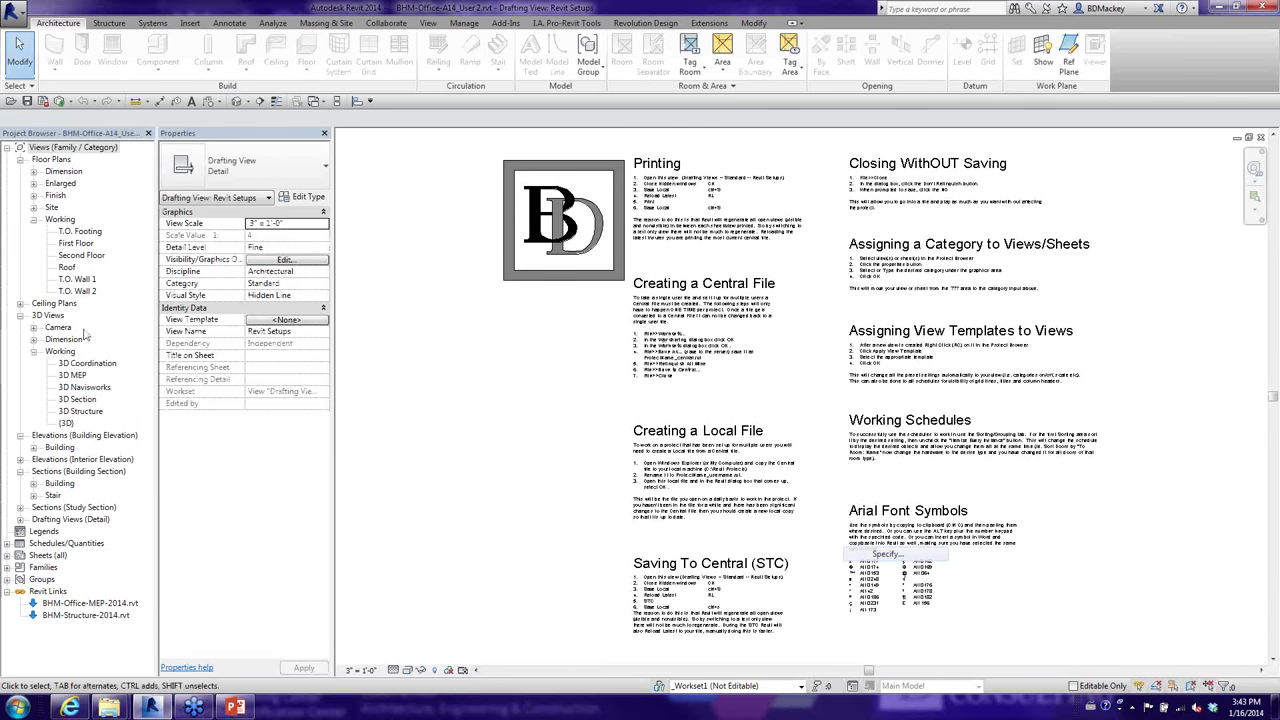
Open the First Floor working plan and examine the Stair 2 room.
click(76, 243)
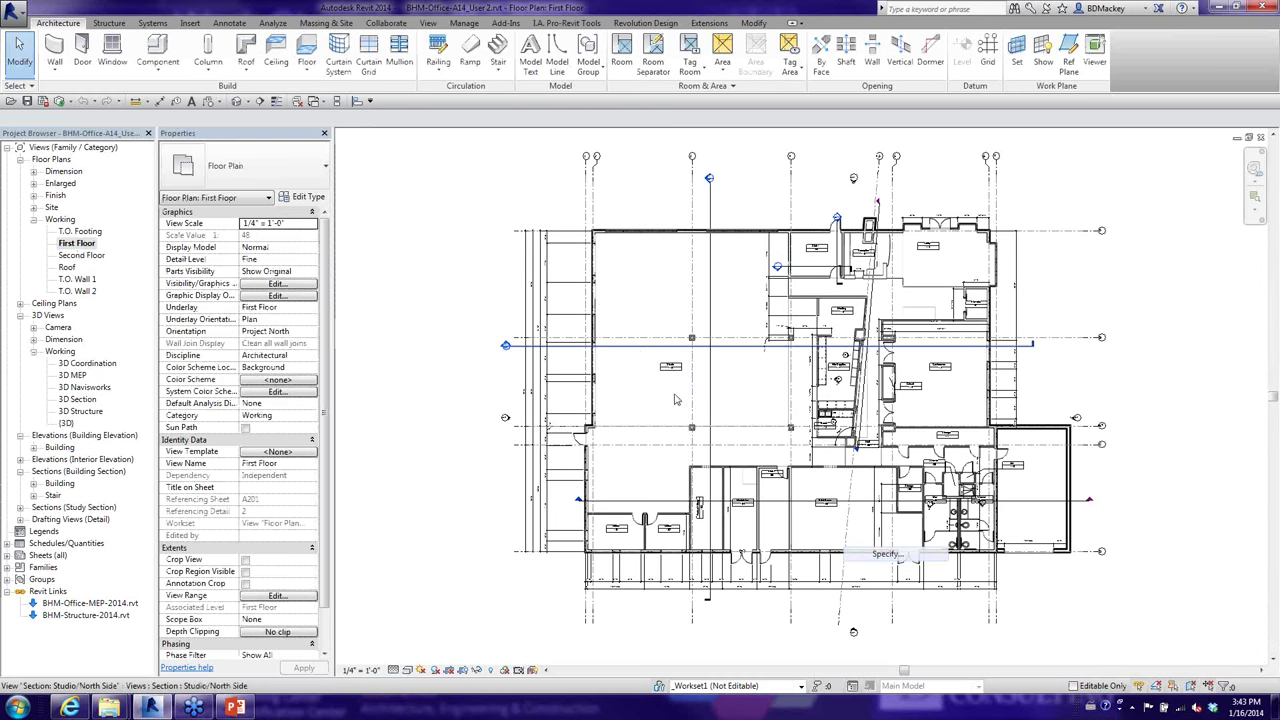
scroll(783, 521, up, 5)
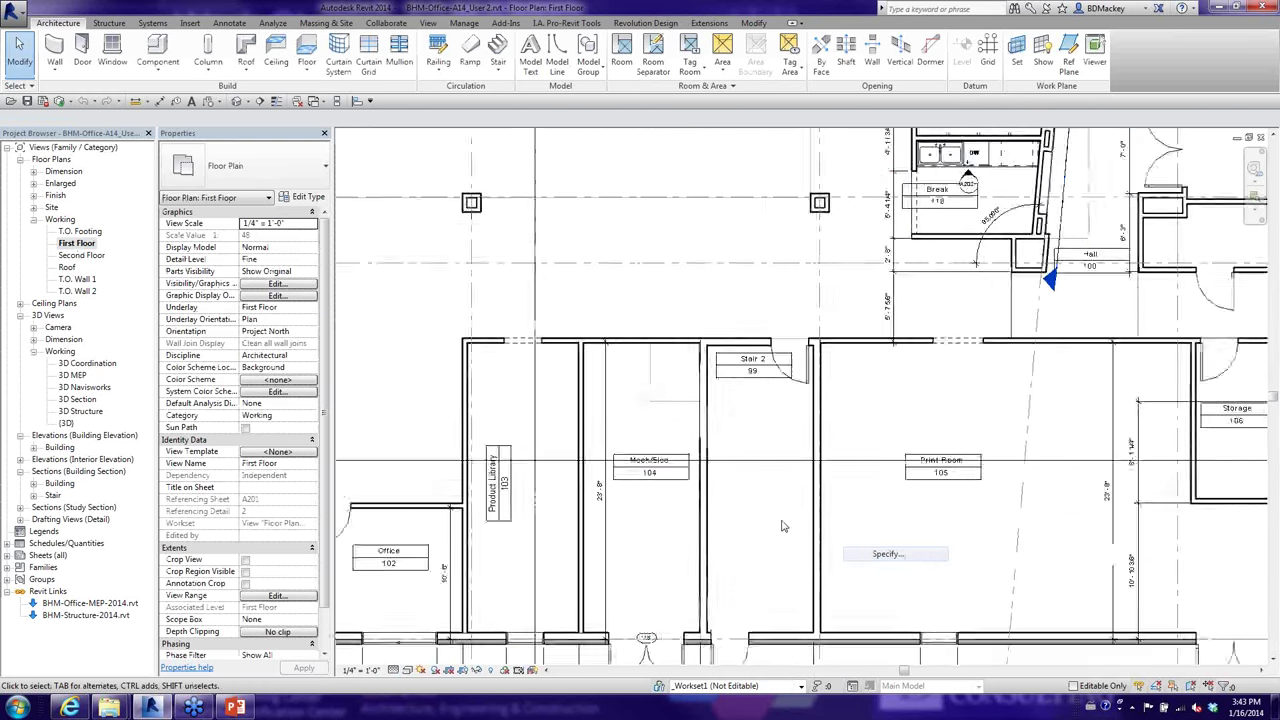
scroll(783, 526, up, 1)
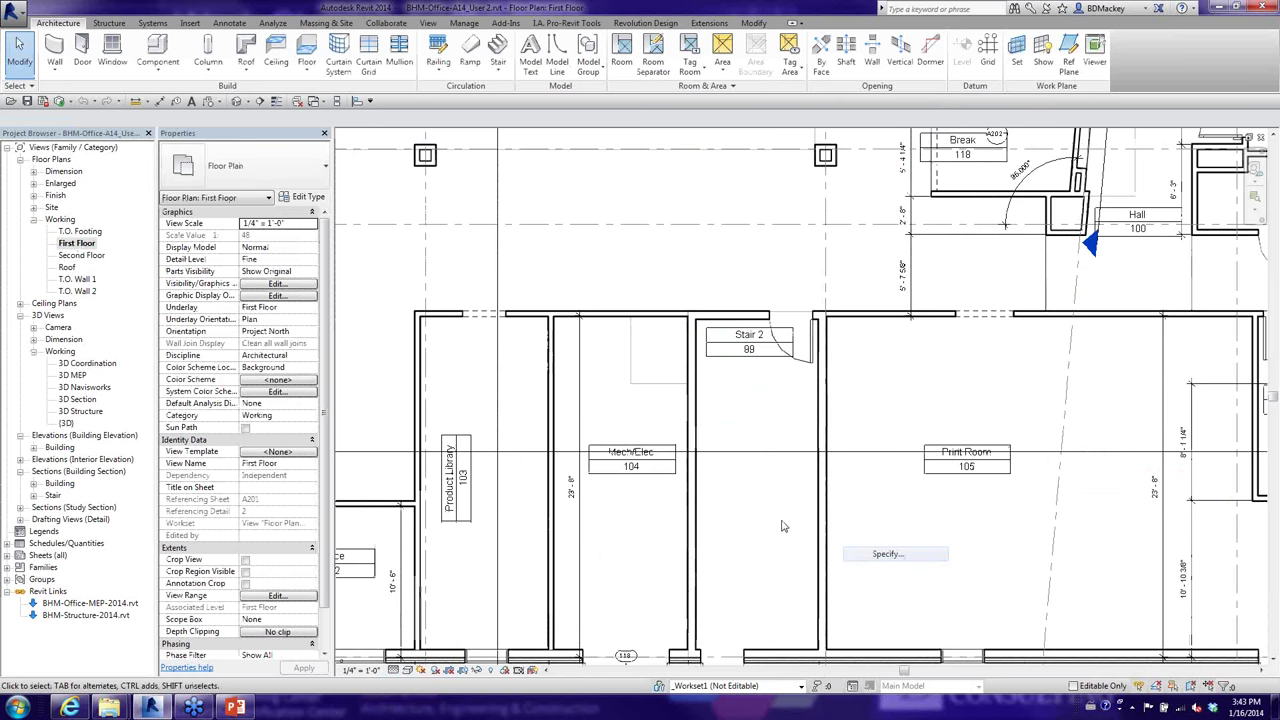
Check the Railings and Stairs category visibility in the First Floor plan's Visibility/Graphic Overrides, leaving without changes.
key(v)
key(g)
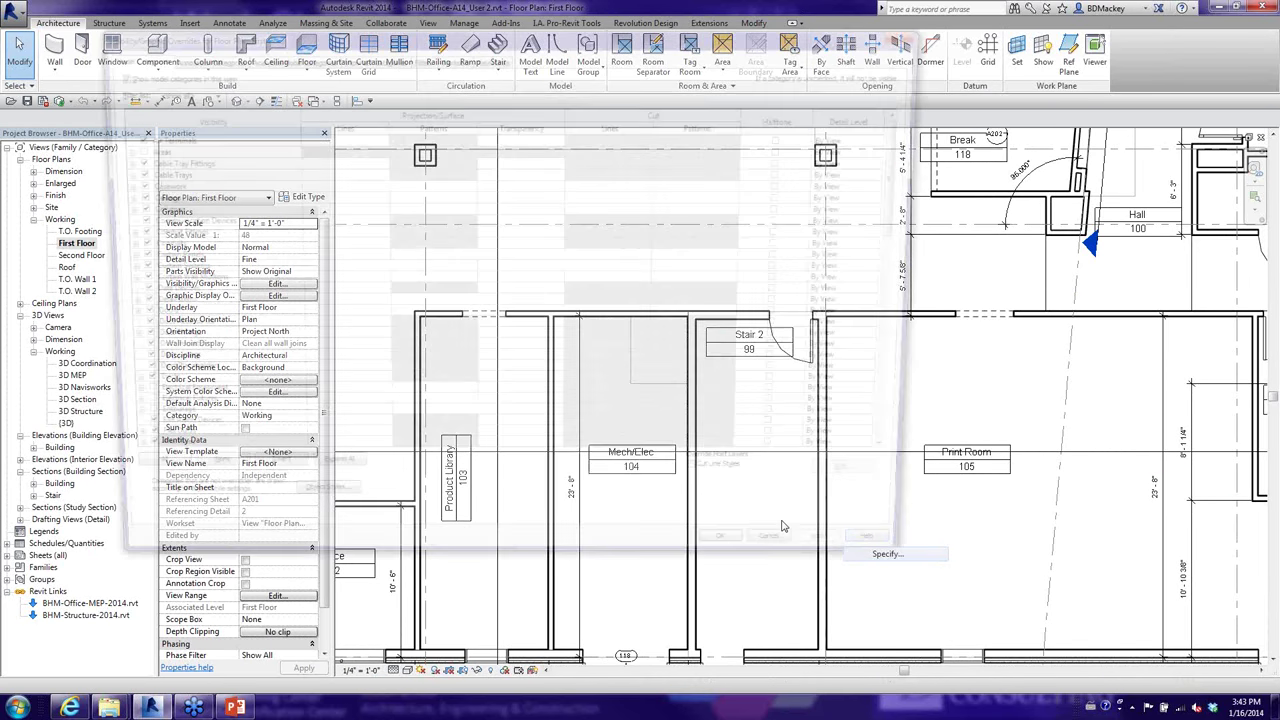
scroll(178, 451, down, 10)
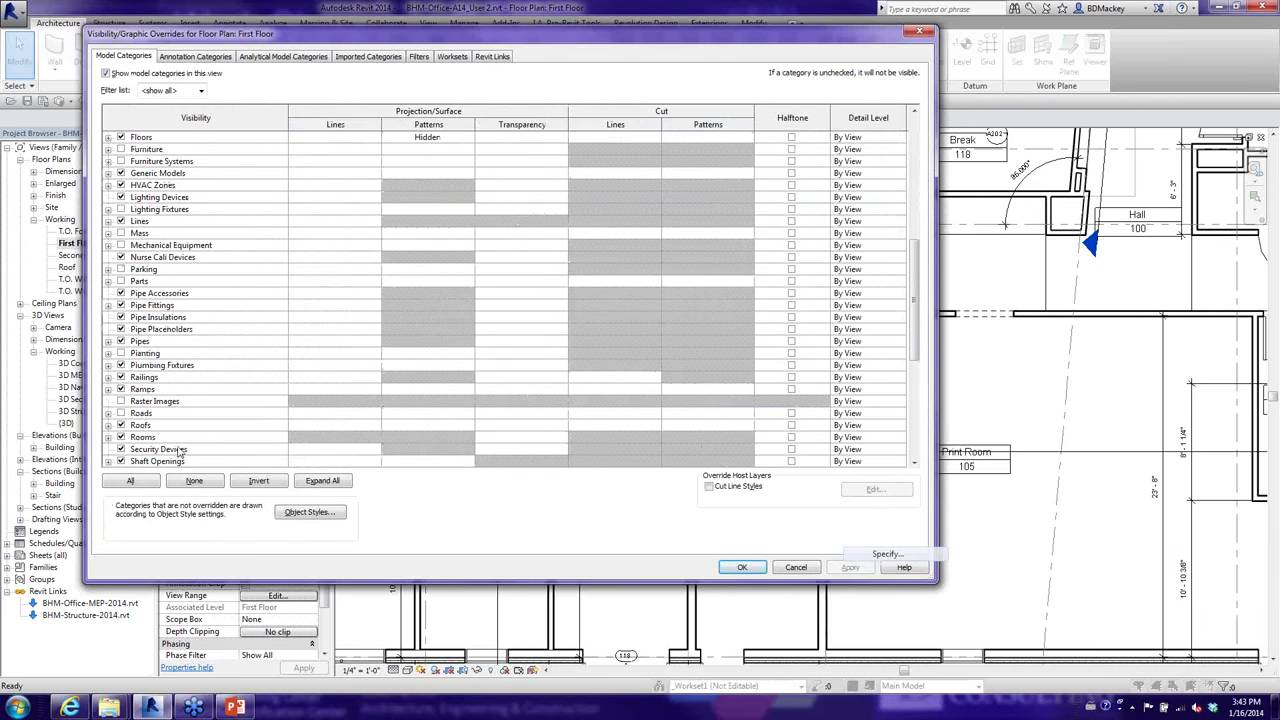
scroll(178, 451, down, 2)
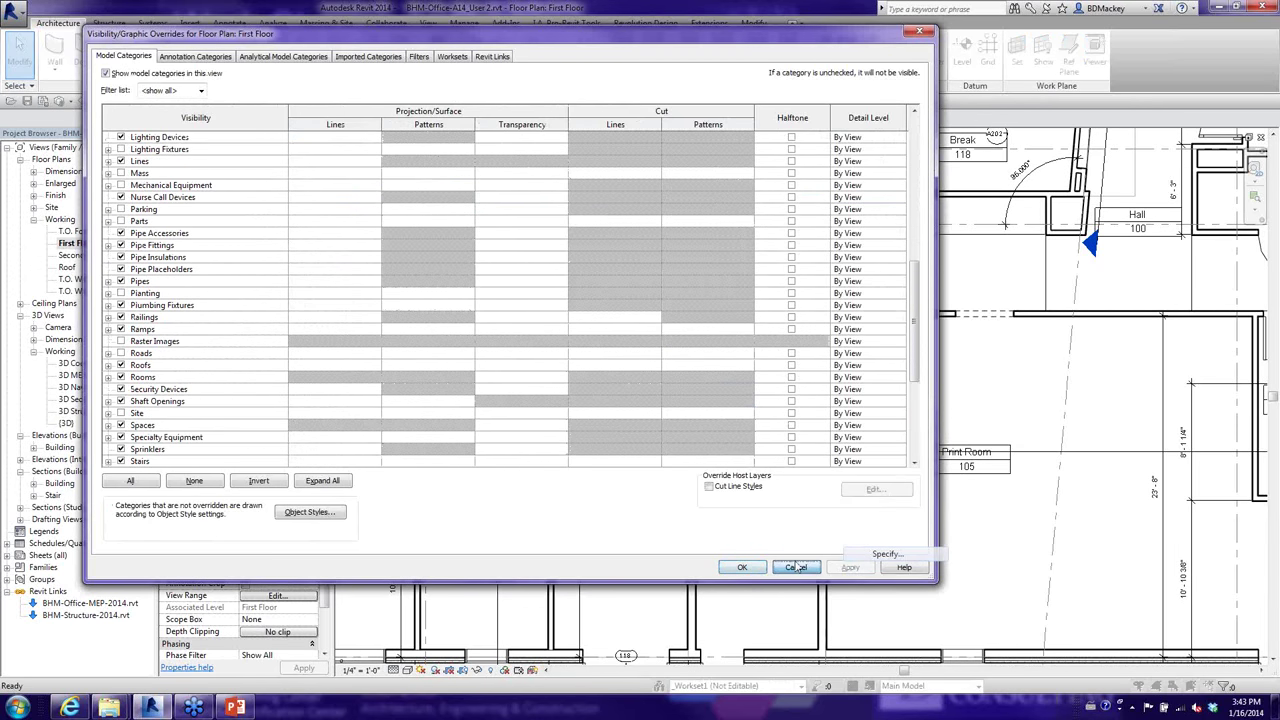
click(795, 567)
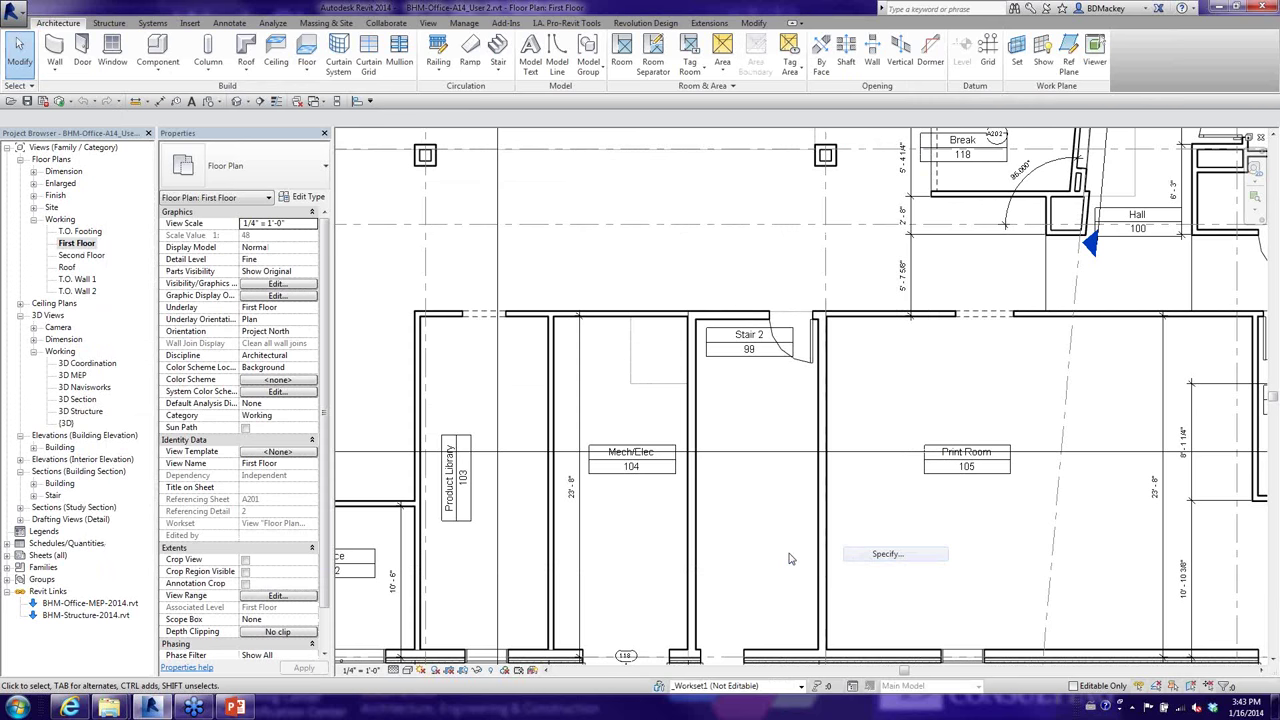
Open the default {3D} view and examine the building model from below and from above.
click(66, 423)
double_click(66, 423)
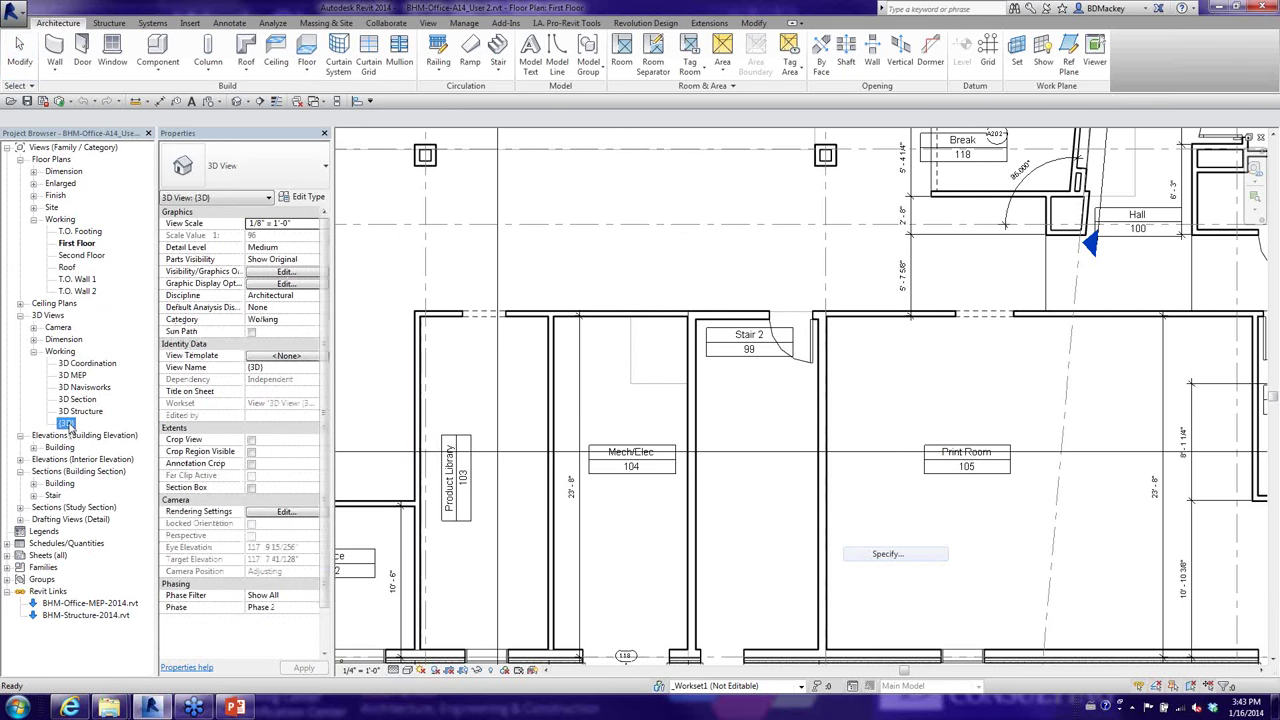
shift+middle_drag(760, 438, 940, 472)
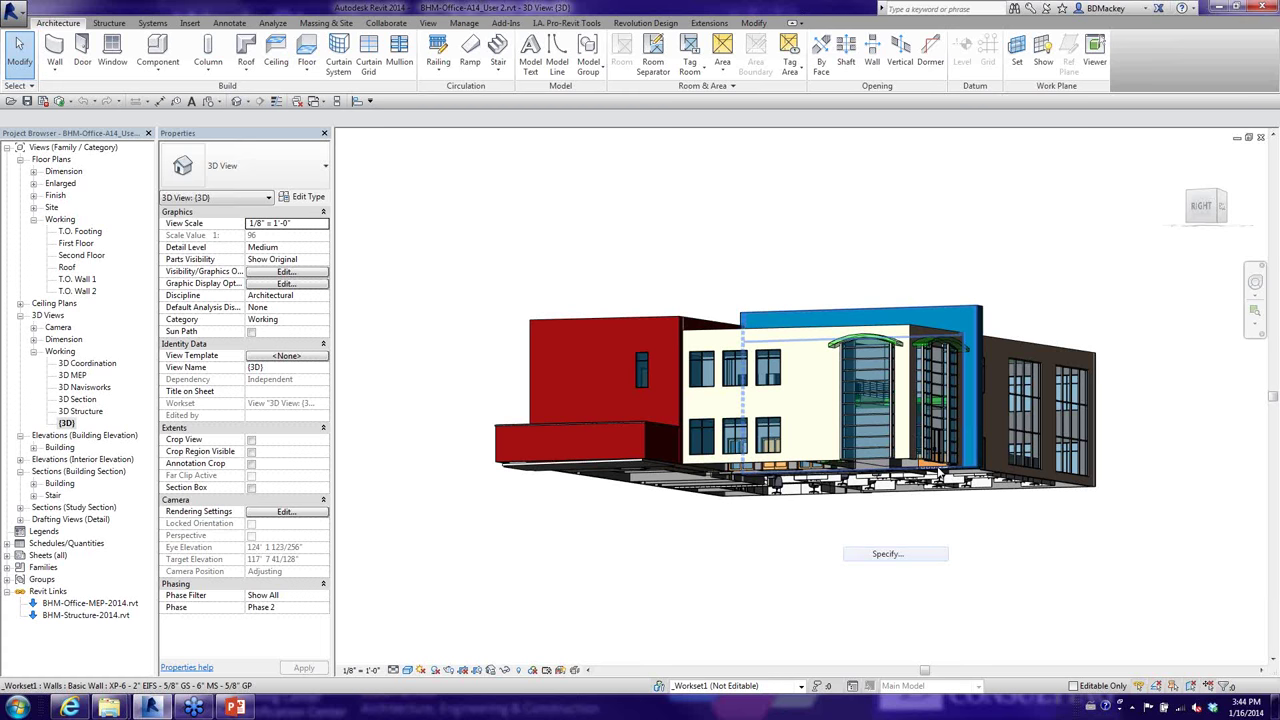
shift+middle_drag(938, 472, 912, 515)
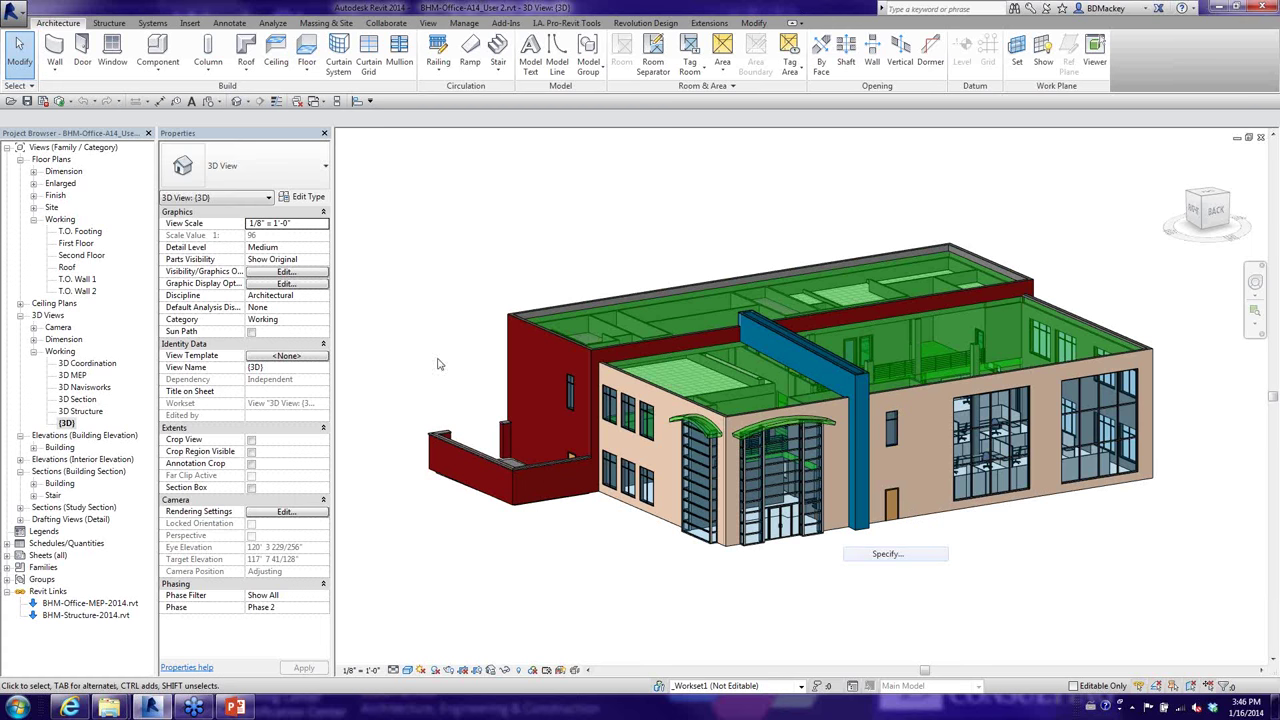
Open the 3D Coordination view from the Working 3D views and examine the building.
click(95, 365)
double_click(90, 363)
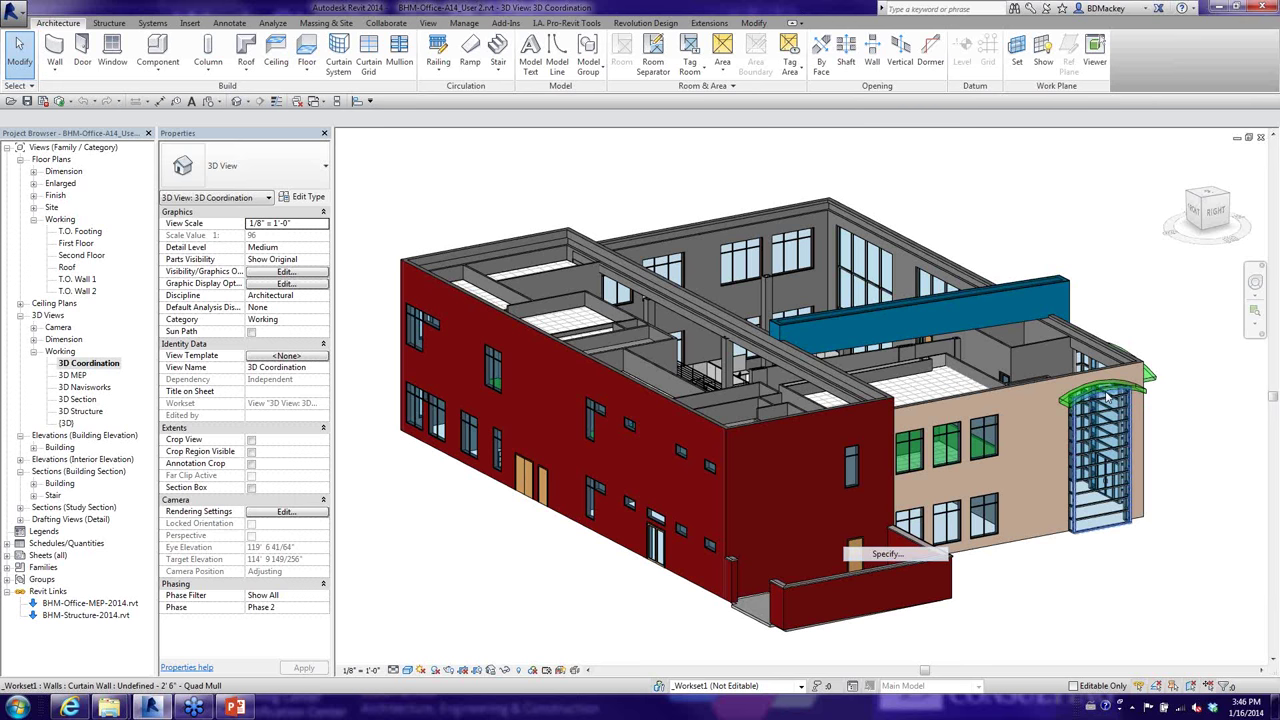
middle_drag(1108, 398, 1113, 330)
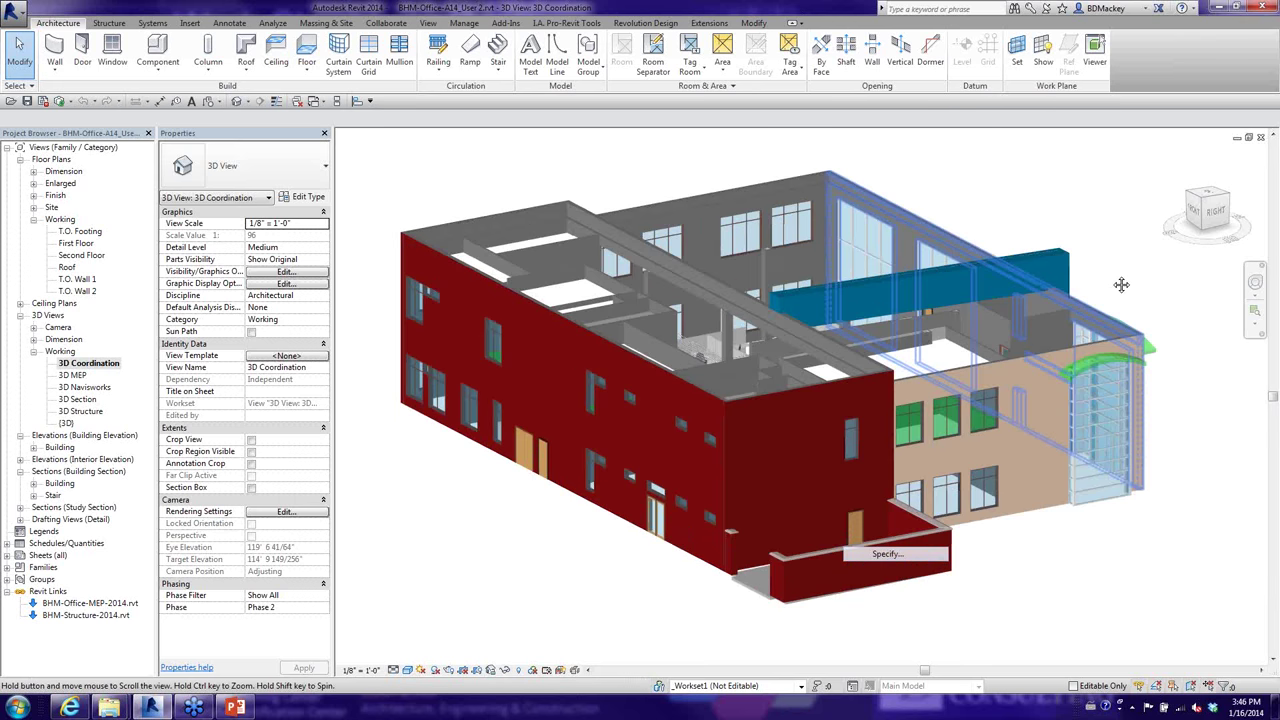
Display the 3D Coordination view by worksharing owners and inspect the low exterior wall's properties without changing them.
scroll(828, 527, up, 2)
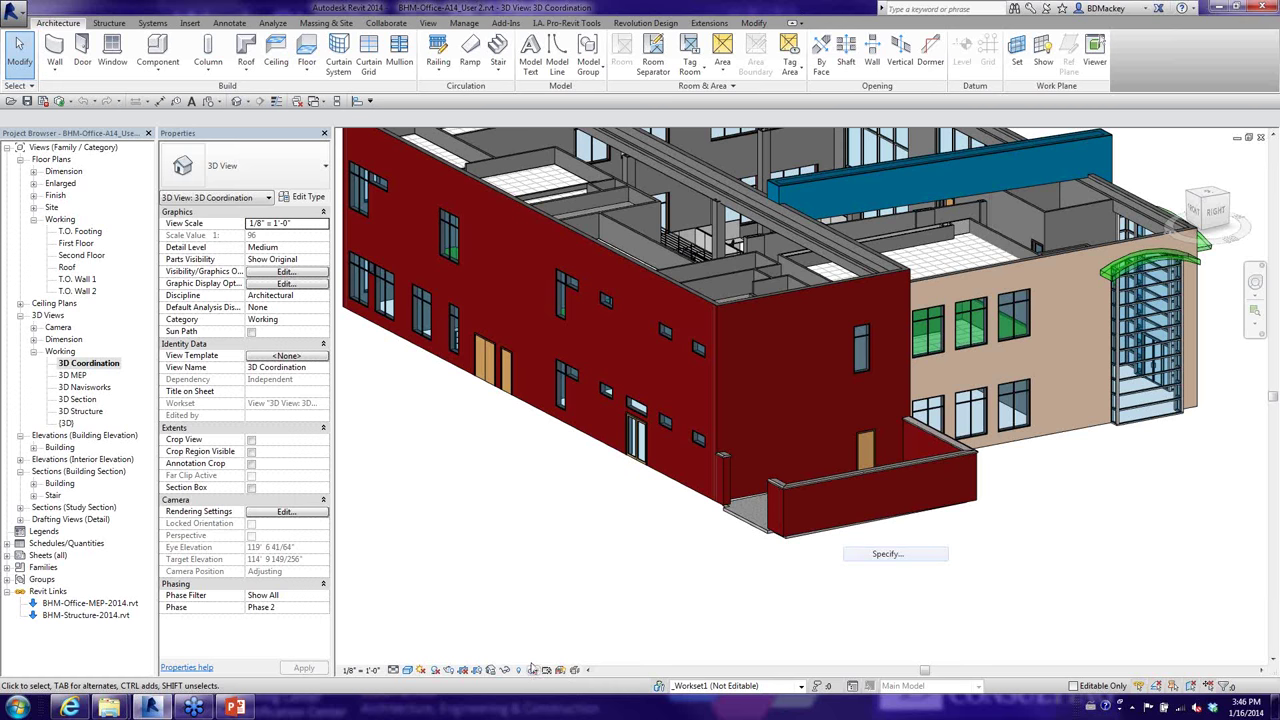
click(533, 671)
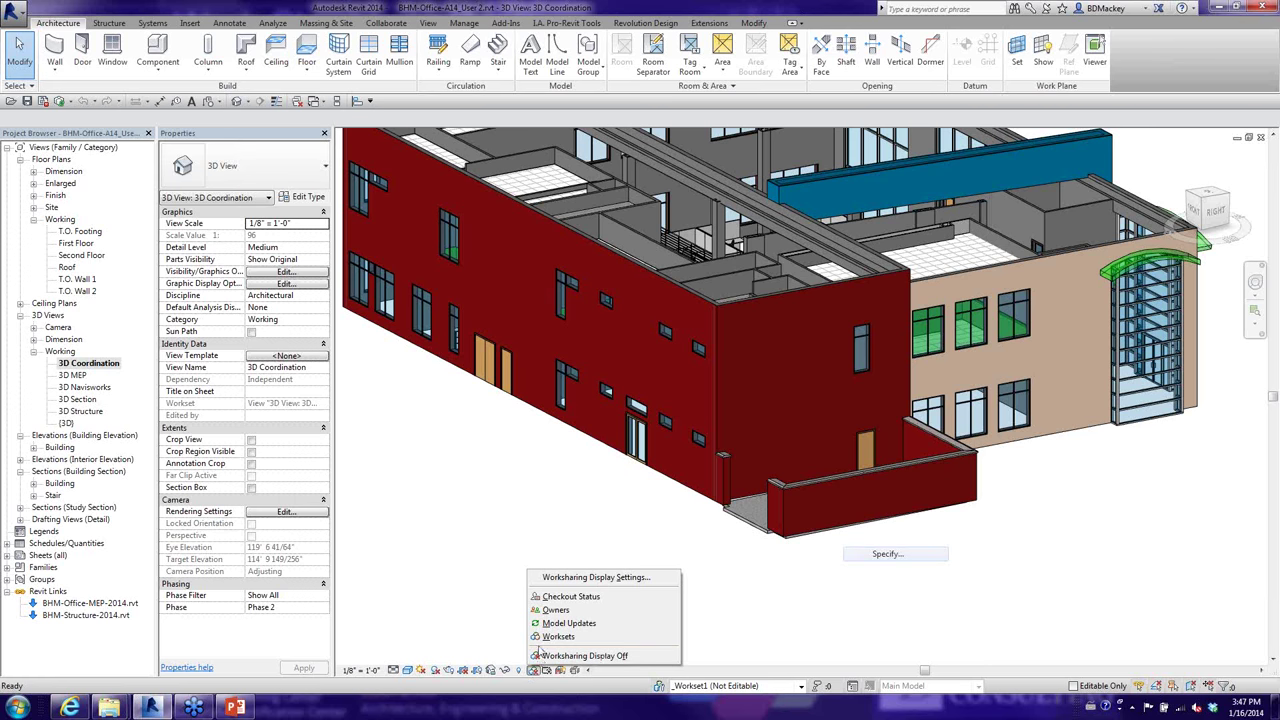
click(553, 611)
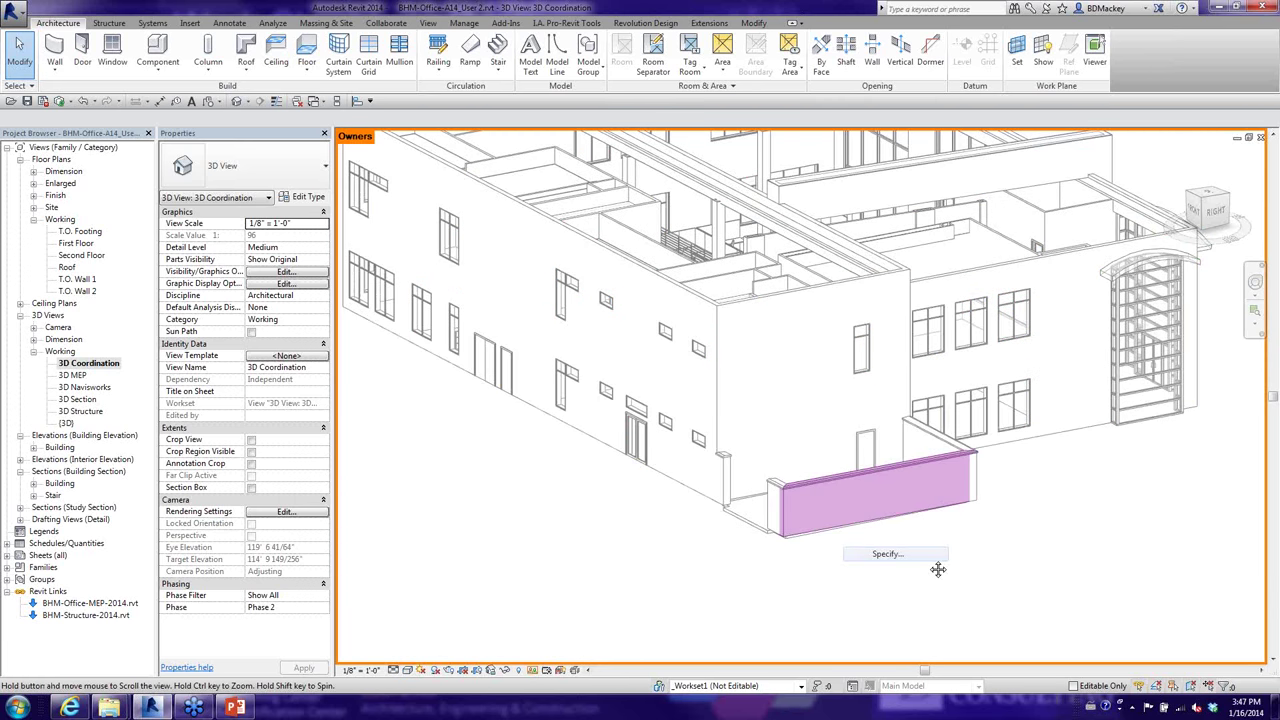
shift+middle_drag(938, 569, 911, 535)
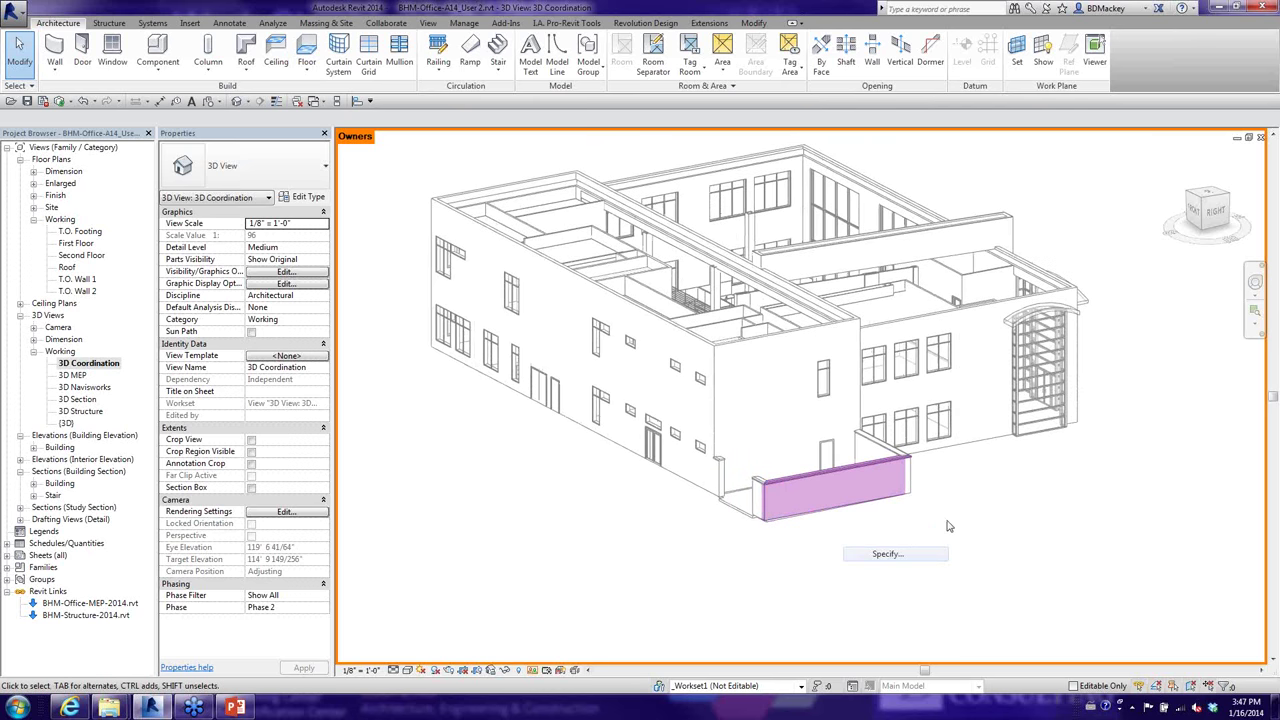
click(808, 482)
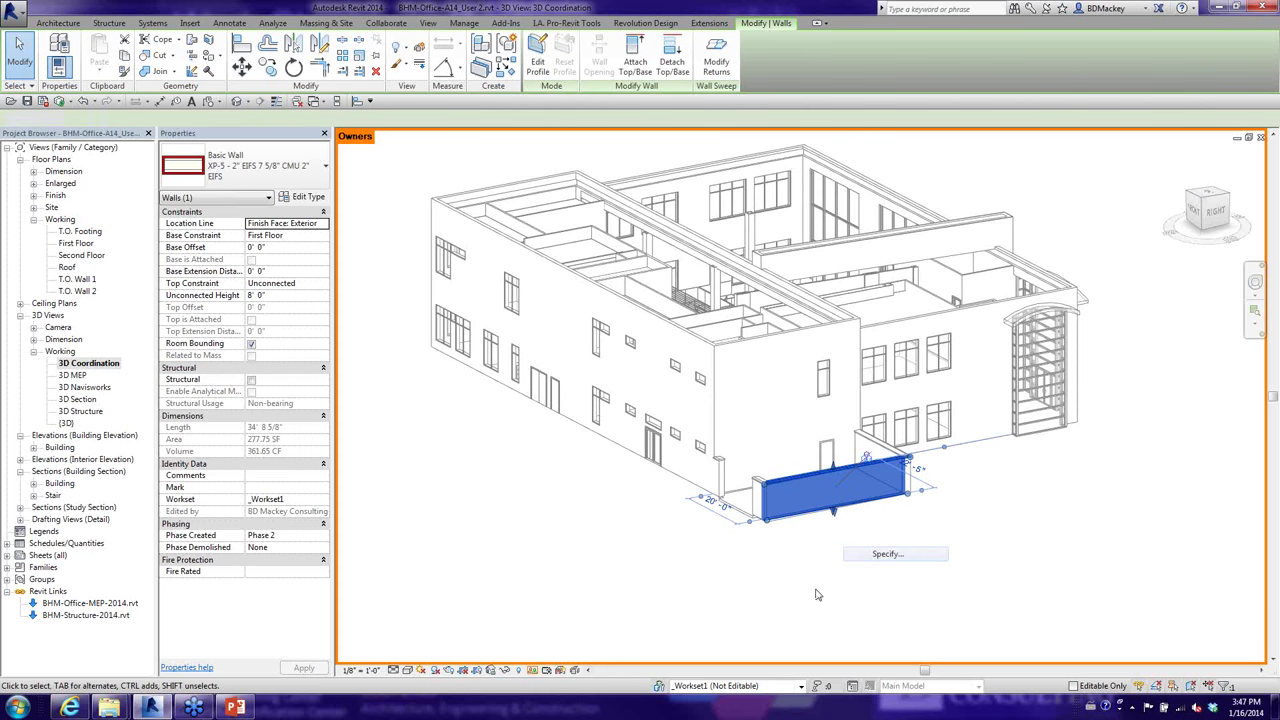
key(Escape)
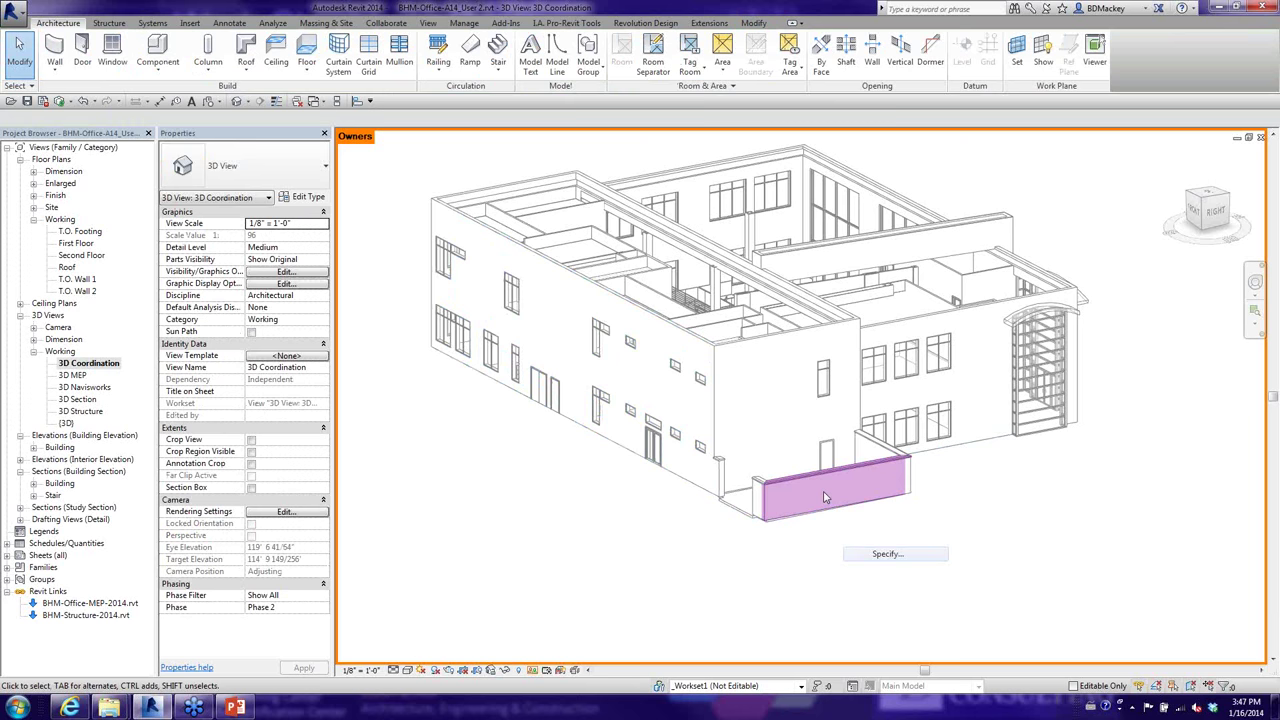
Color the 3D Coordination view by worksets and make Levels and Grids the active workset.
click(533, 670)
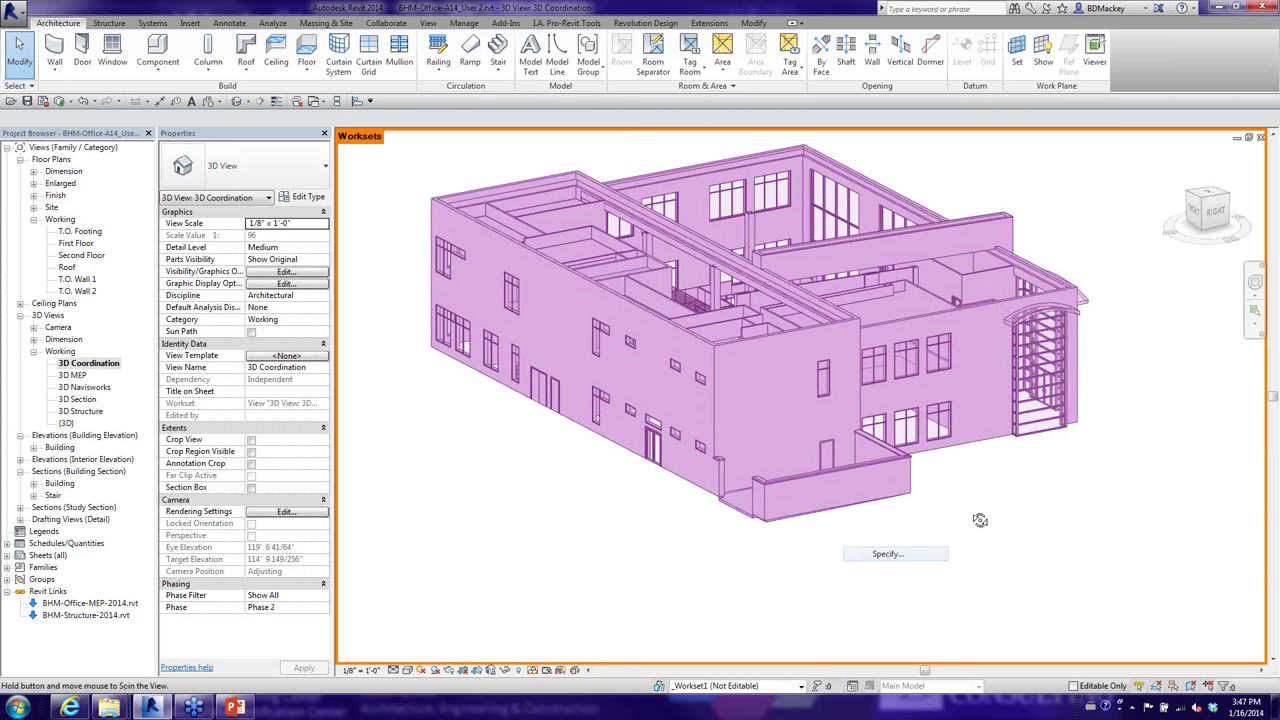
shift+middle_drag(980, 520, 457, 327)
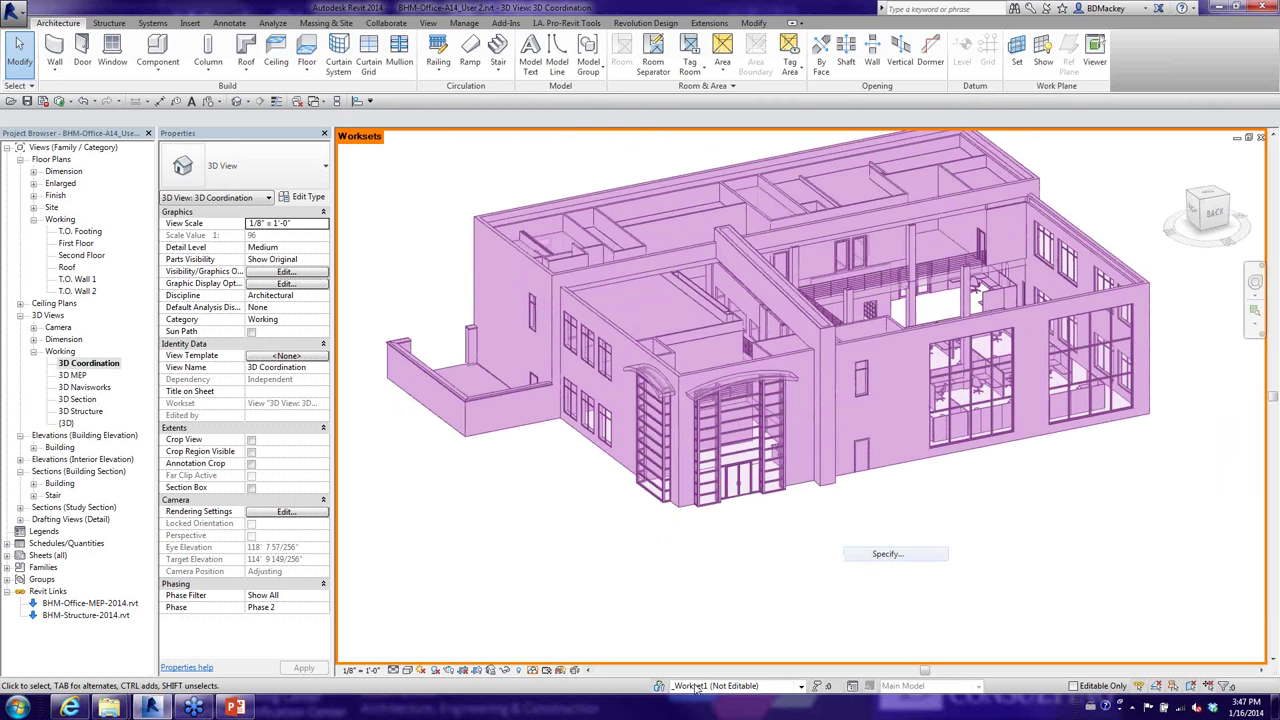
click(801, 686)
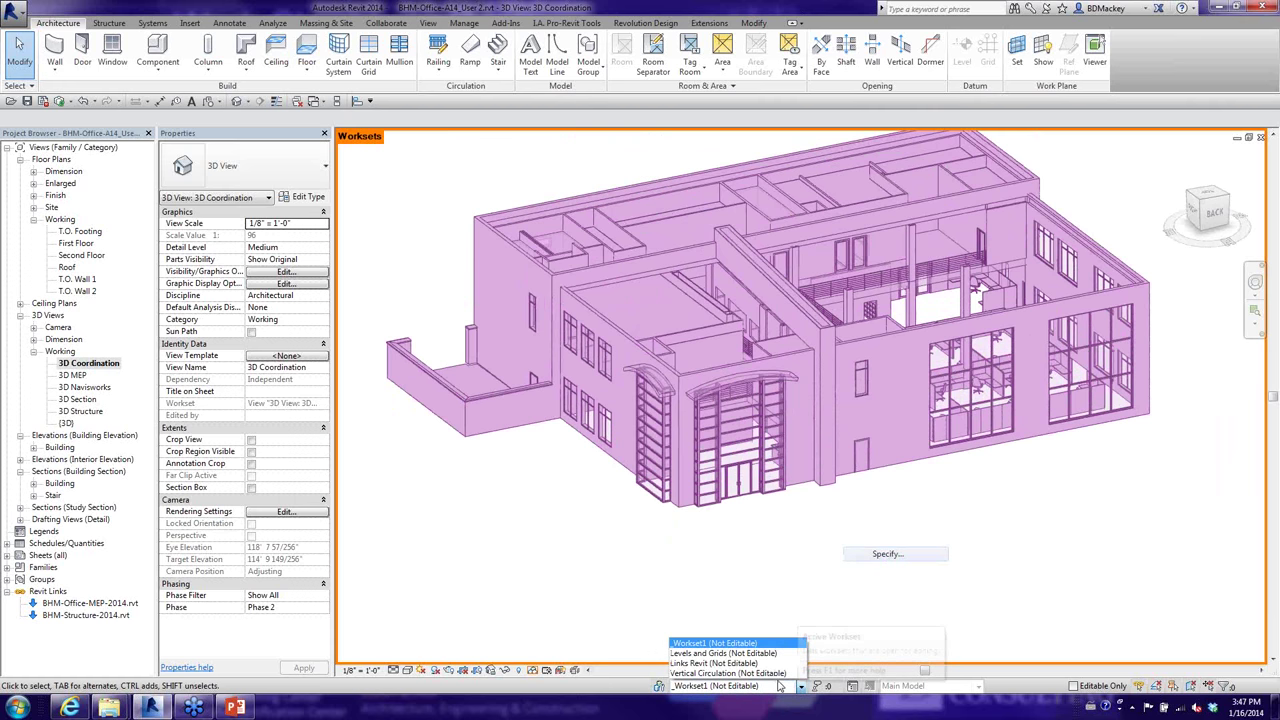
click(724, 653)
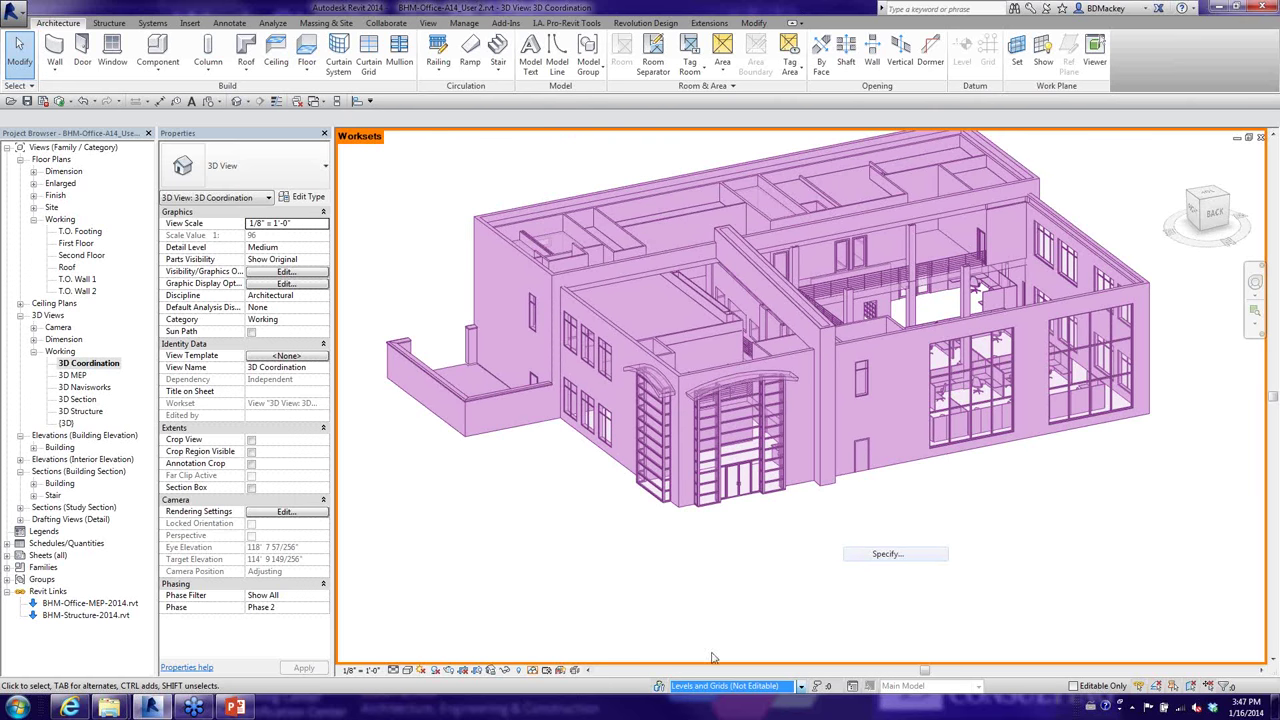
Draw a straight XP-4 wall about 28' 6" long outside the building, in front of the large curtain windows.
key(w)
key(a)
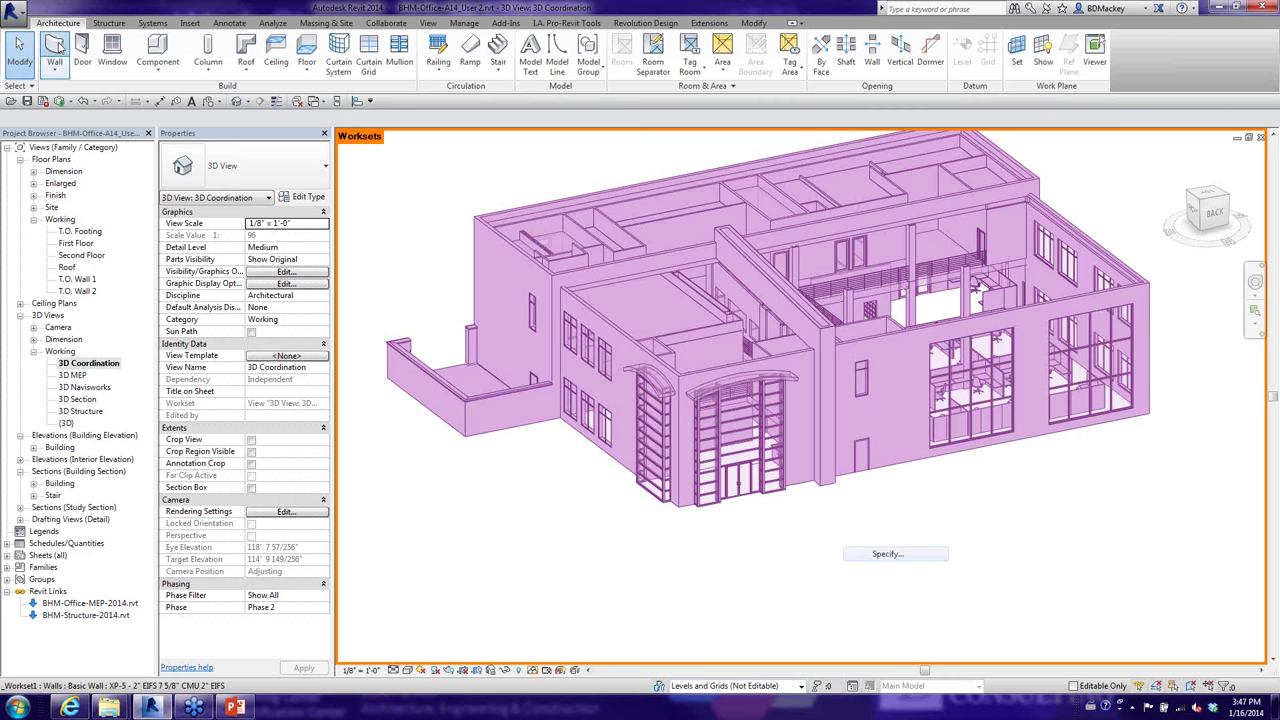
click(1128, 491)
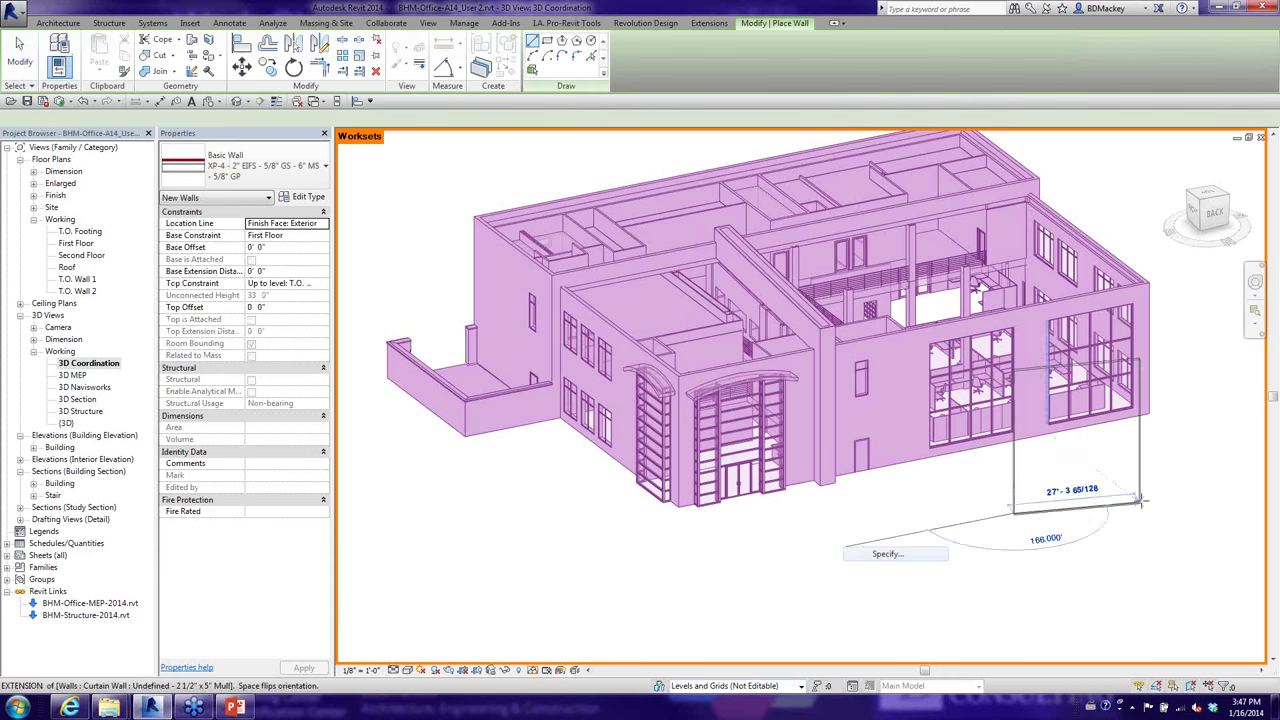
click(971, 520)
right_click(968, 322)
click(1005, 329)
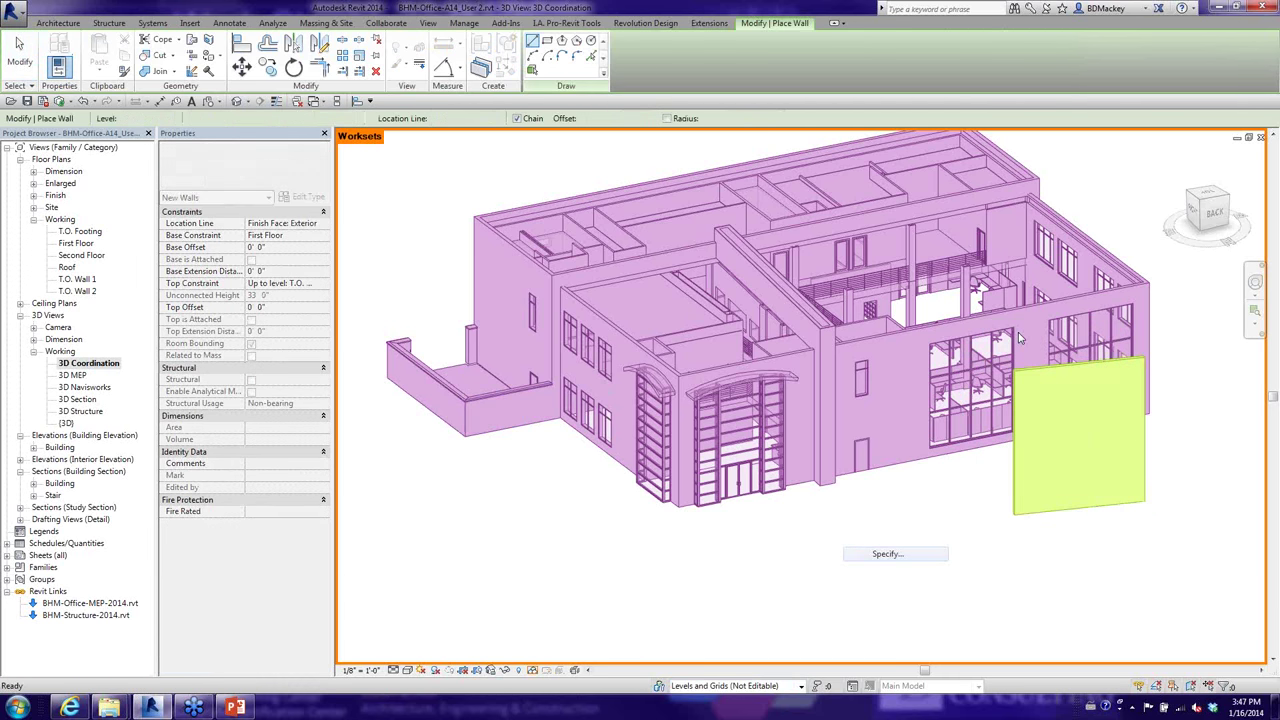
right_click(982, 448)
click(995, 457)
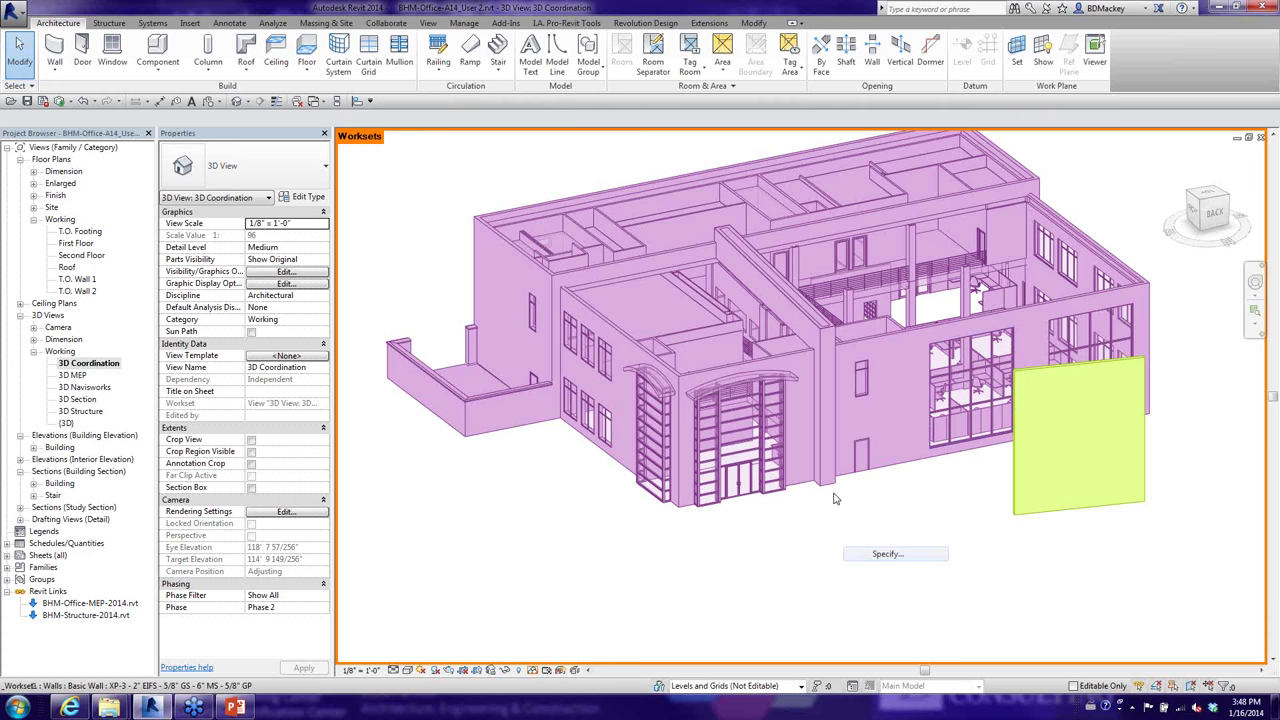
Reassign the freestanding wall outside the curtain windows to _Workset1.
click(534, 670)
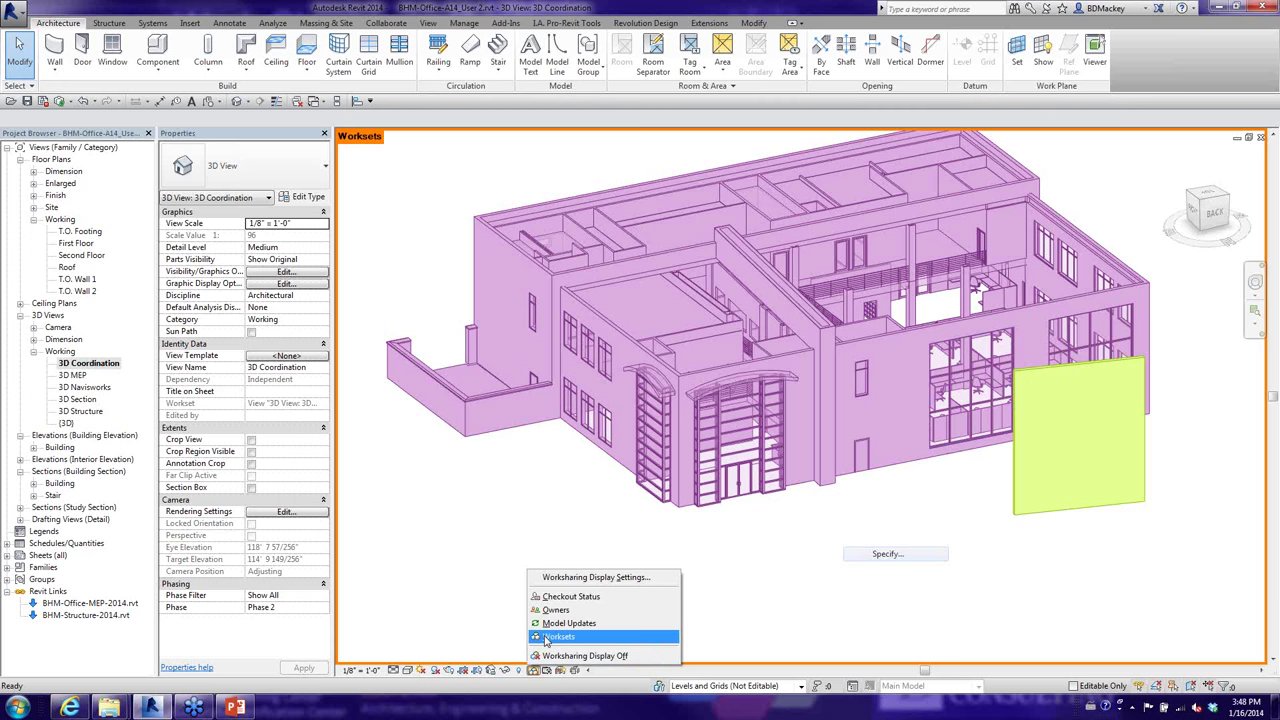
click(1027, 583)
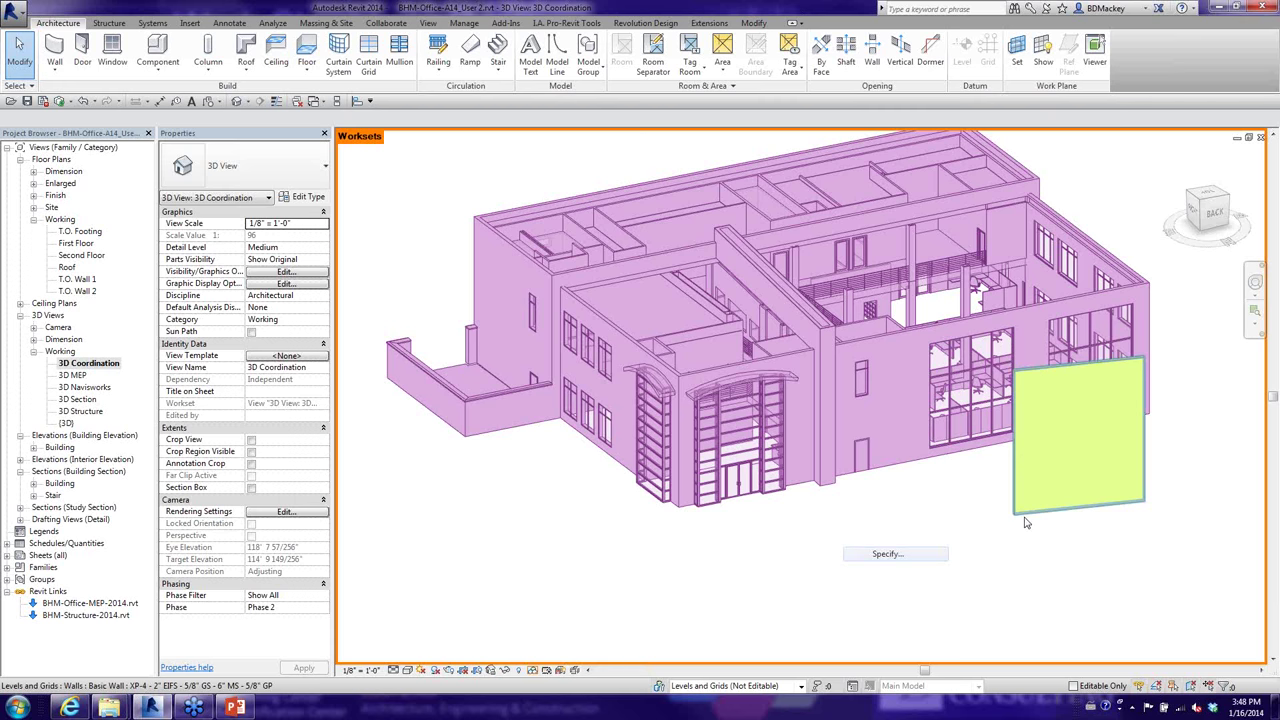
click(1025, 521)
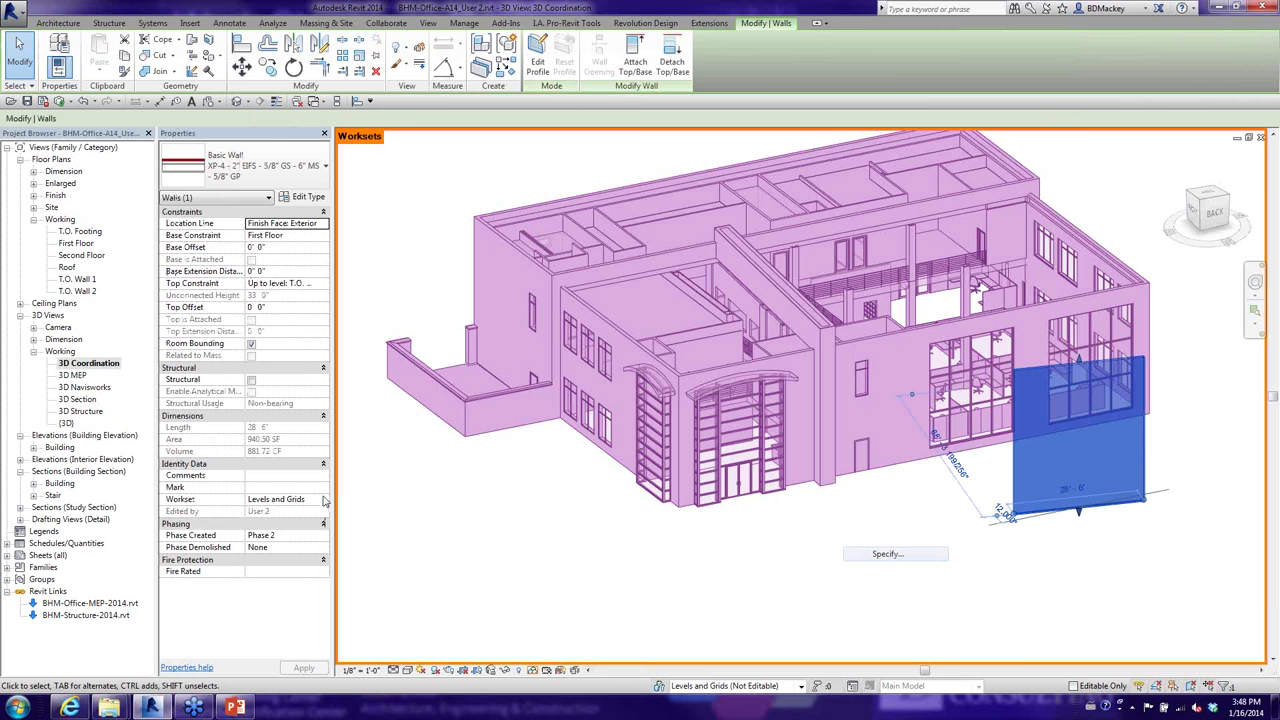
click(323, 500)
click(288, 518)
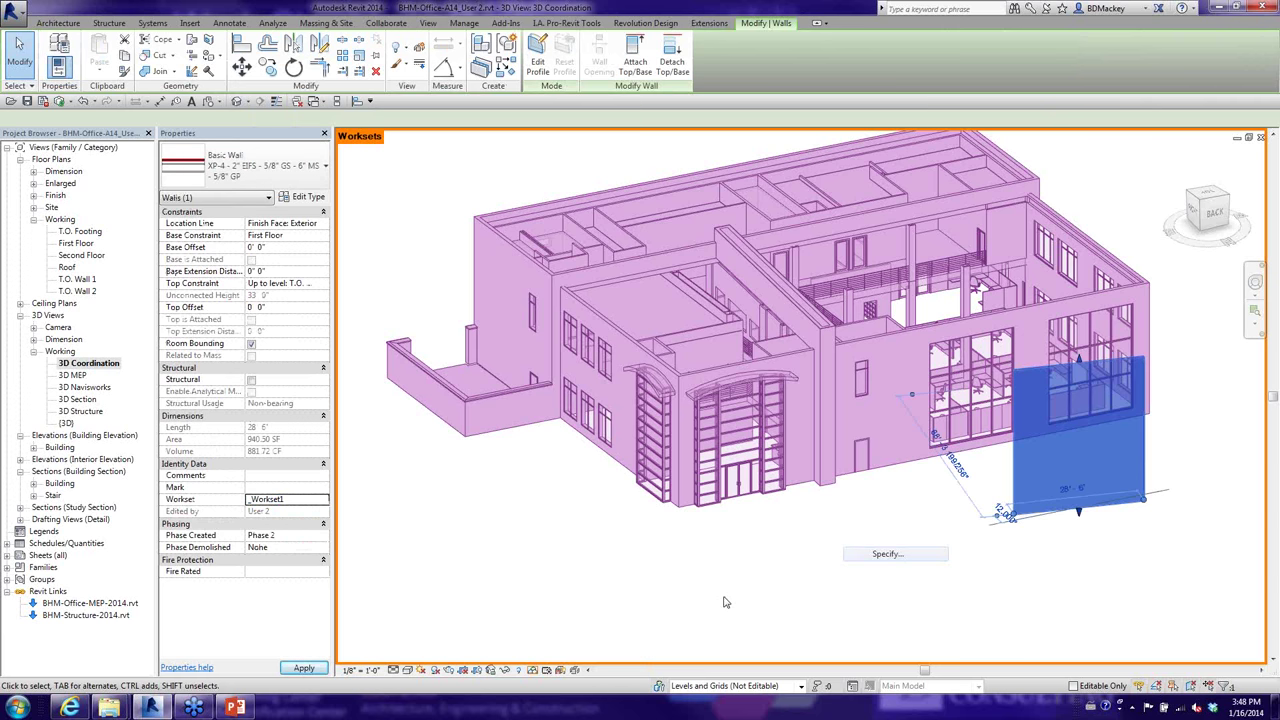
click(1028, 614)
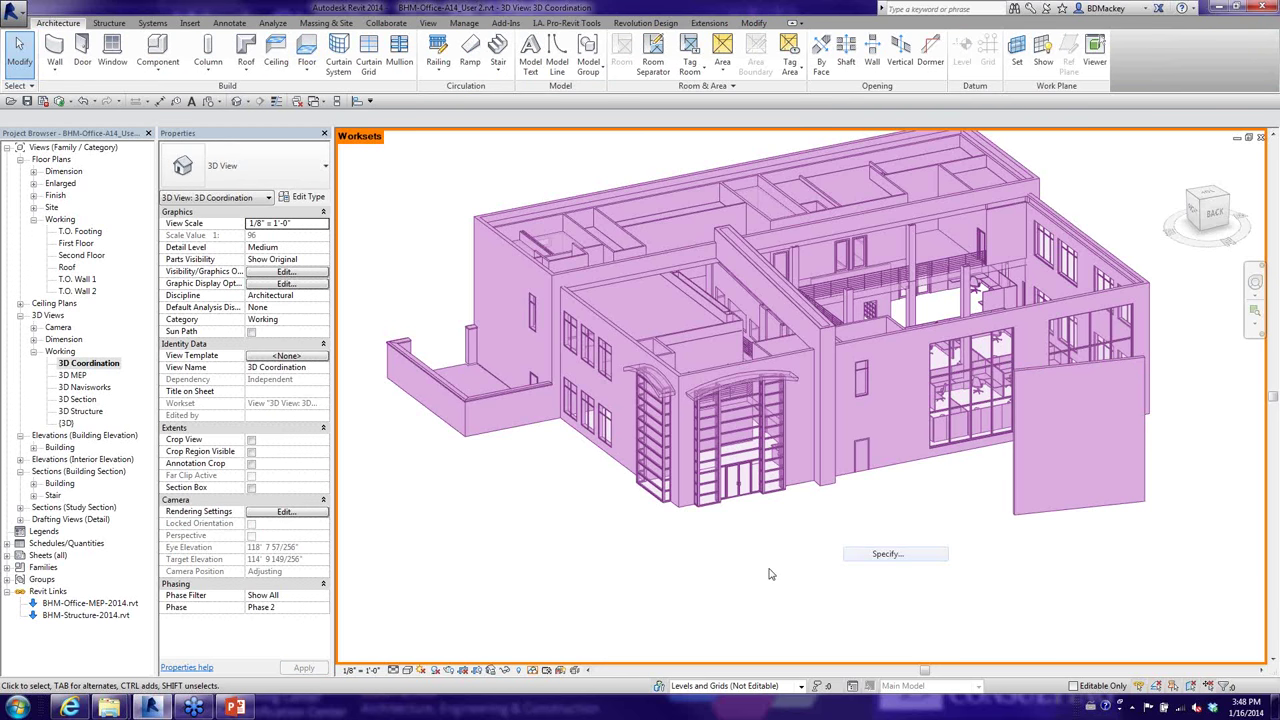
Examine wall ownership with the Checkout Status display, and switch the view's worksharing display to Model Updates.
middle_drag(914, 589, 1080, 604)
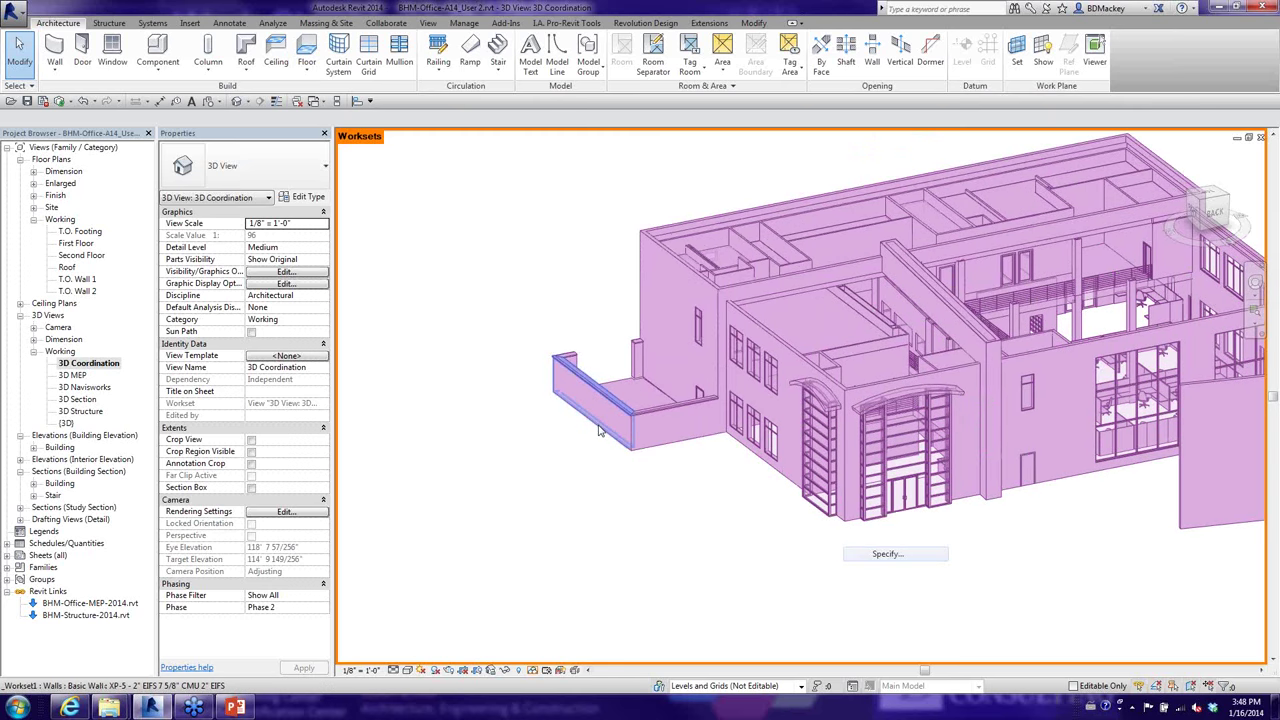
mouse_move(599, 430)
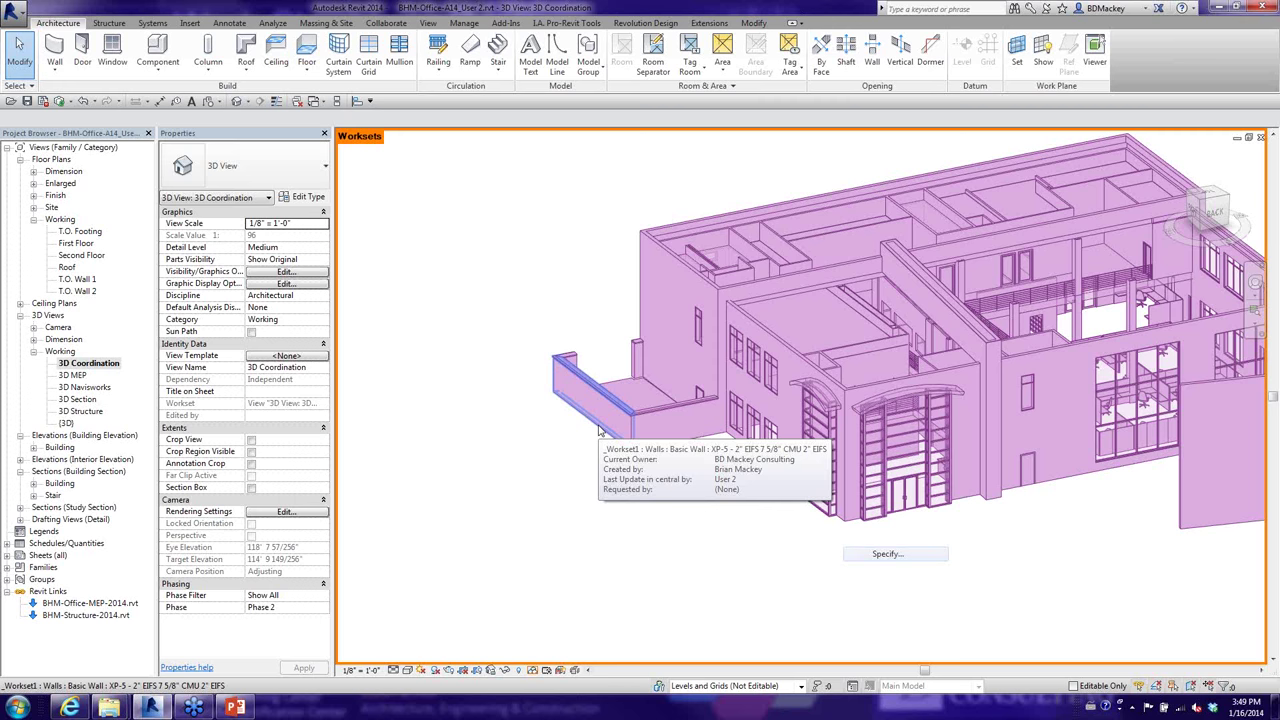
click(533, 669)
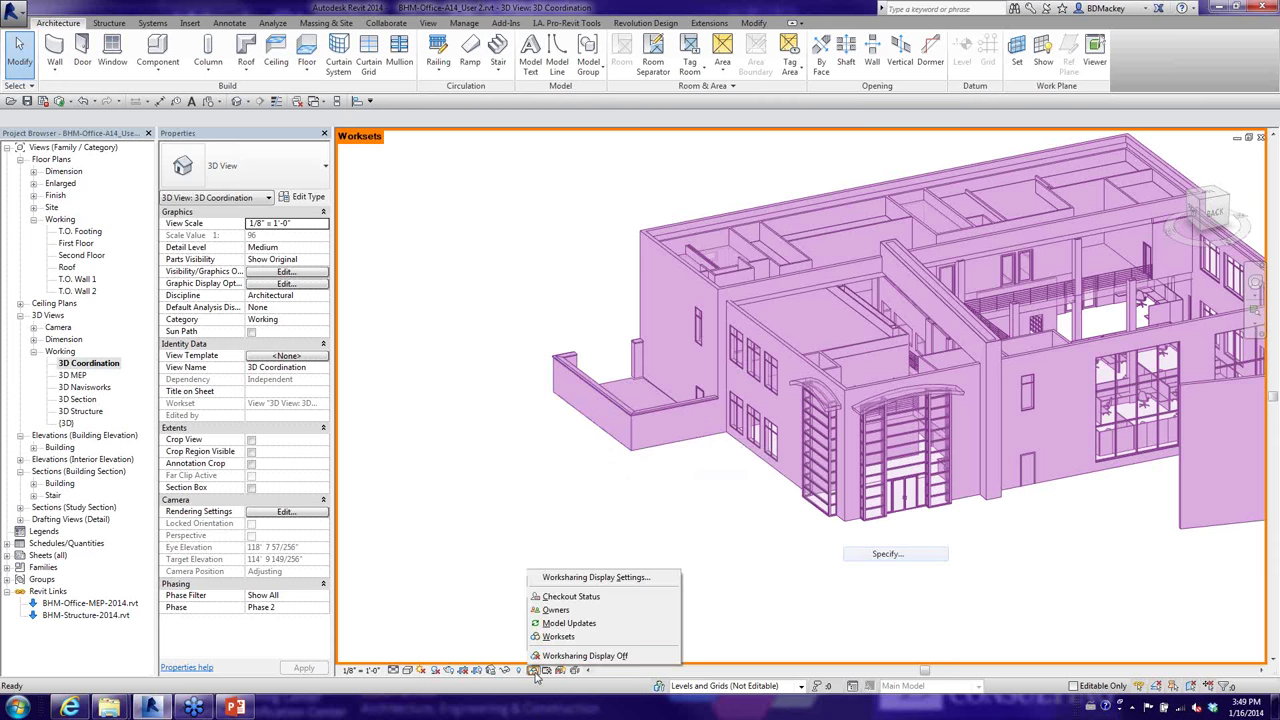
click(568, 597)
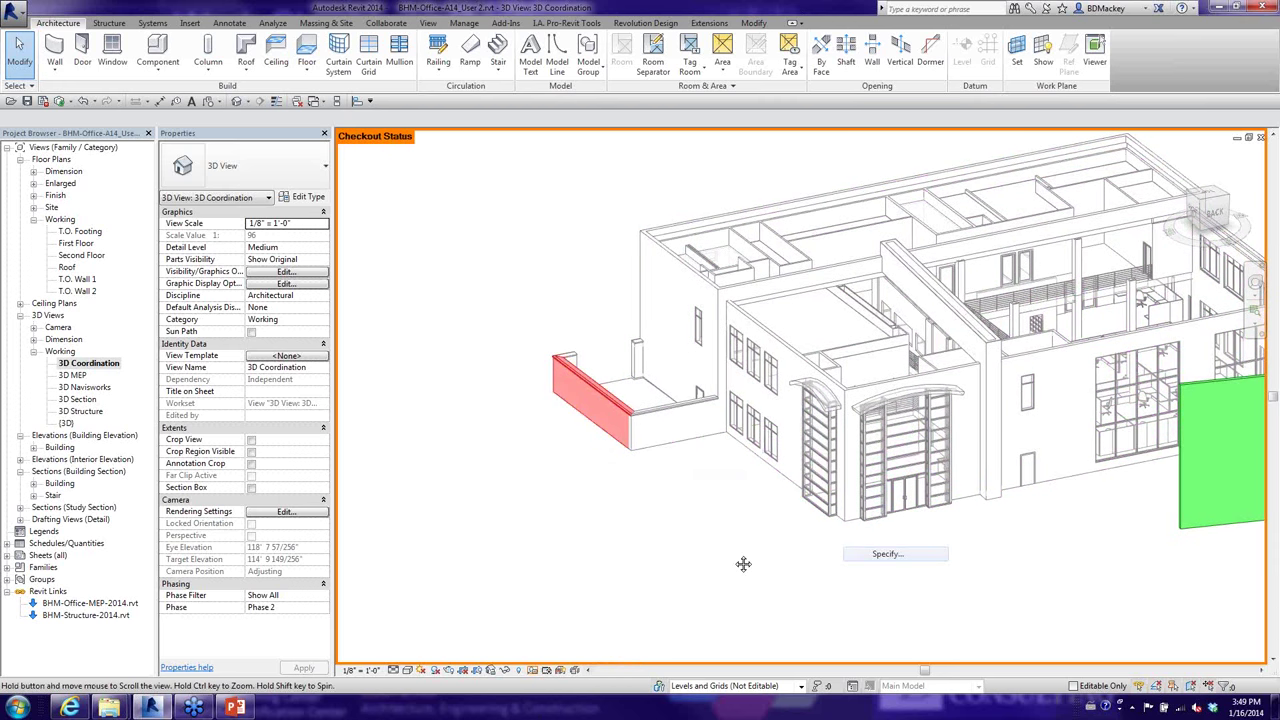
scroll(743, 564, down, 3)
middle_drag(743, 564, 689, 523)
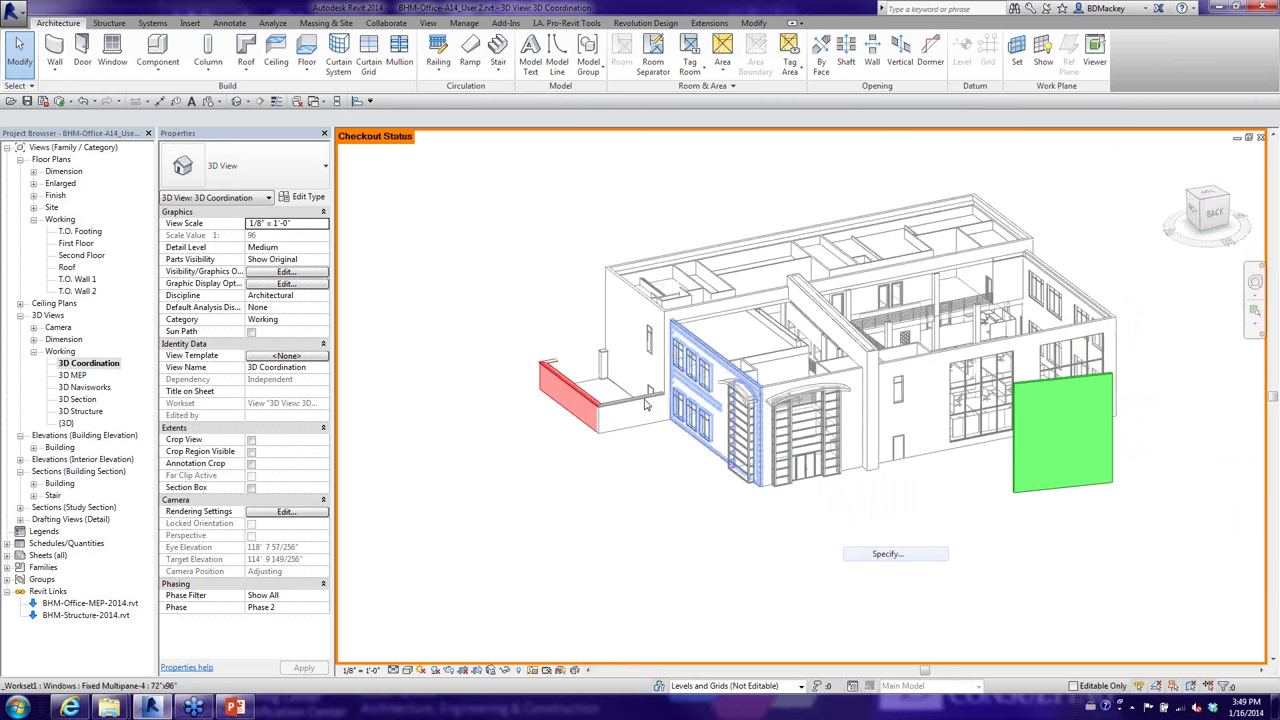
click(533, 671)
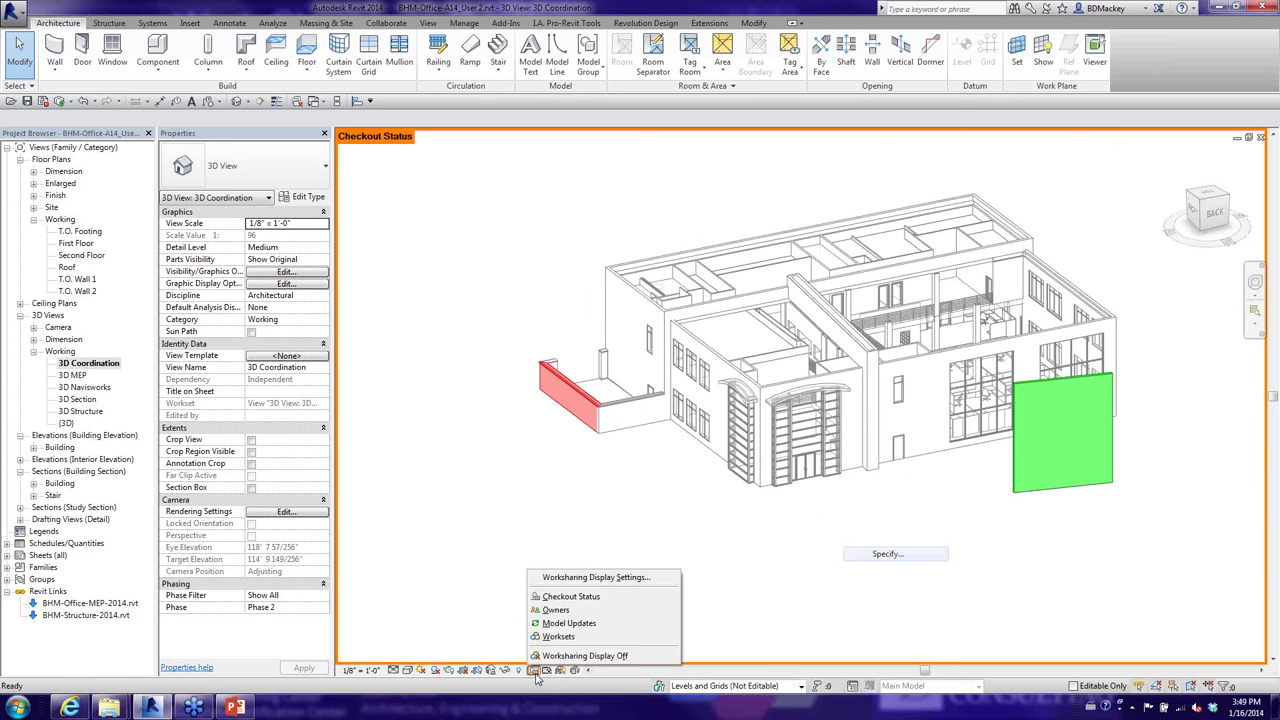
click(584, 625)
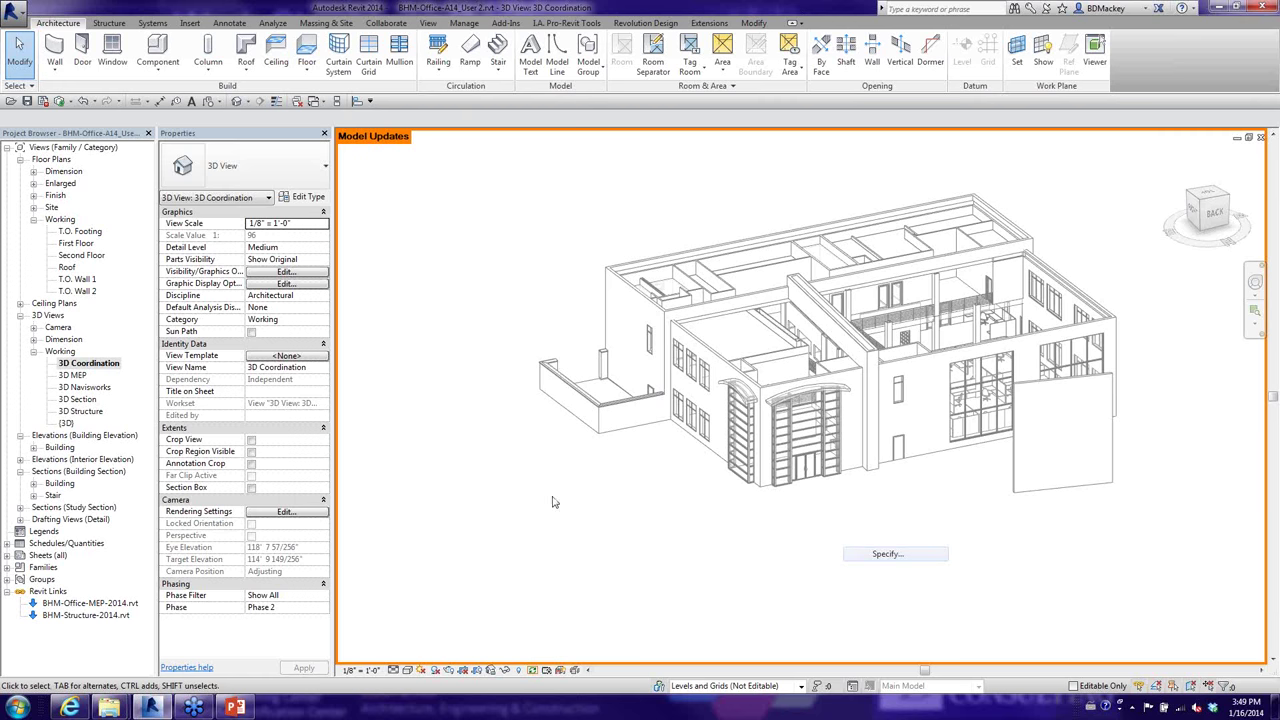
Open the z-finish schedule to look over its material list, and close it again.
click(7, 543)
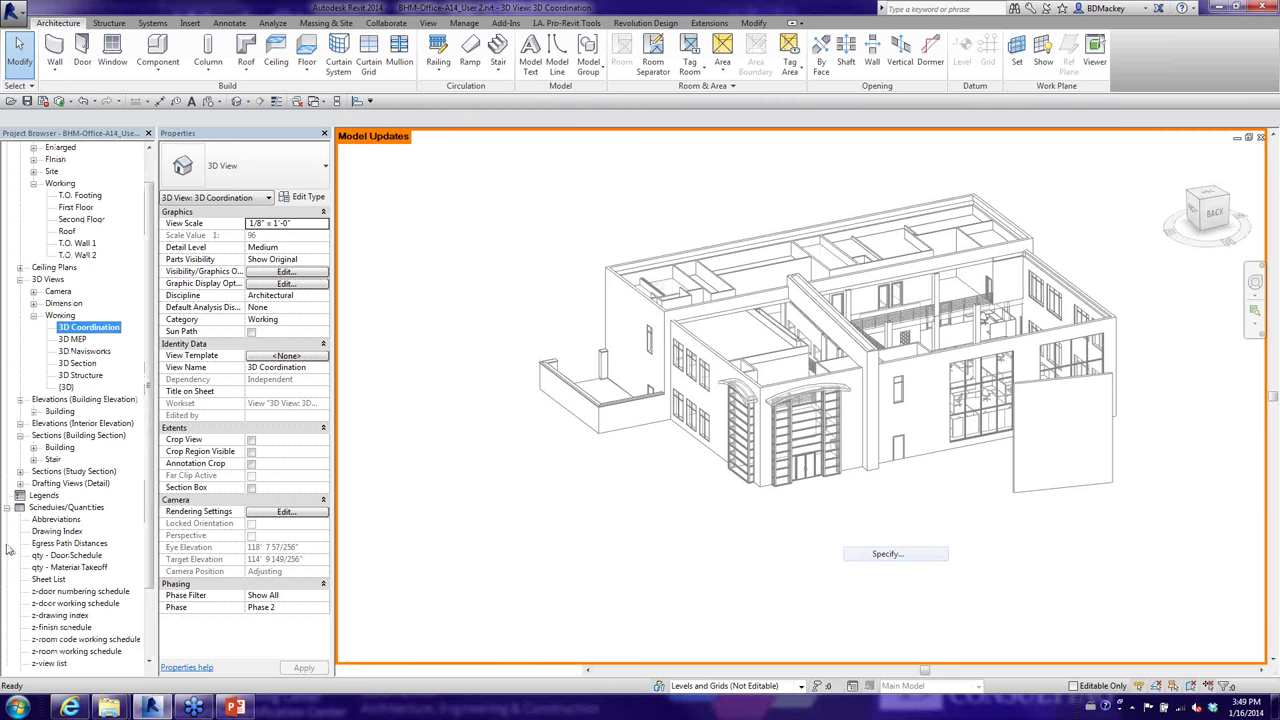
double_click(80, 627)
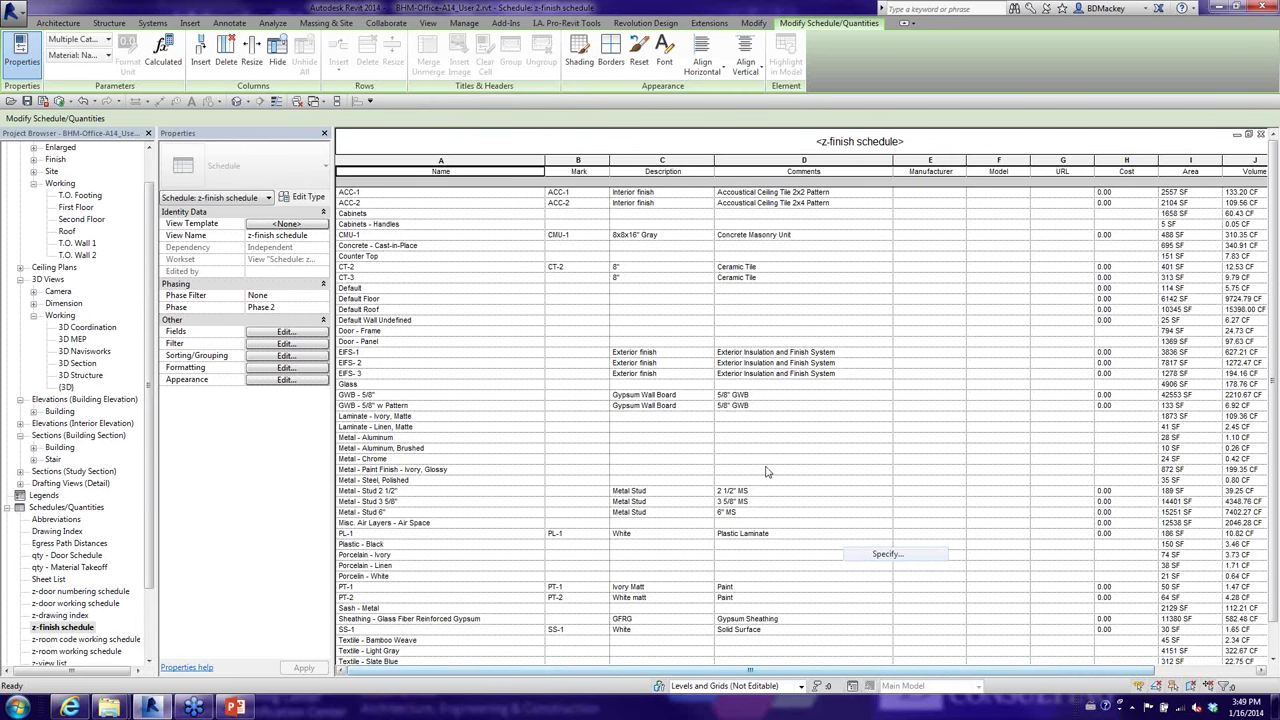
click(1261, 135)
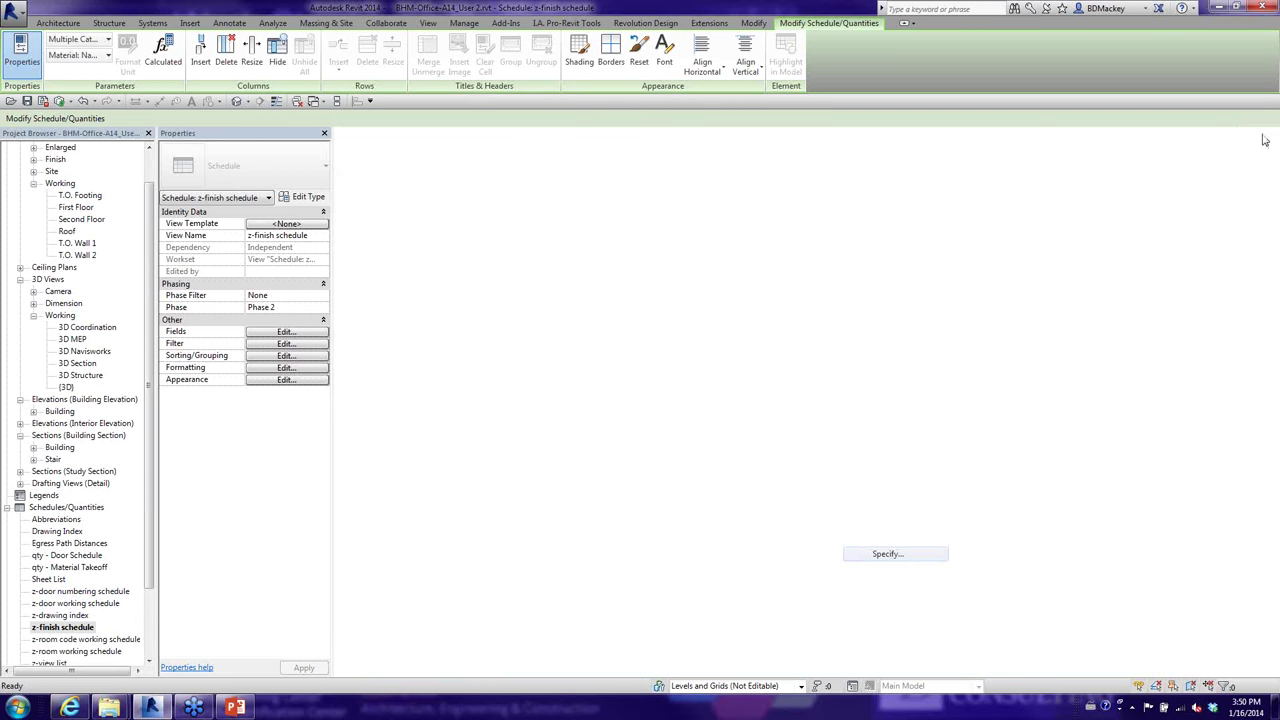
Review the Checkout Status, Owners, Model Updates and Worksets colors in the Worksharing Display Settings.
click(535, 670)
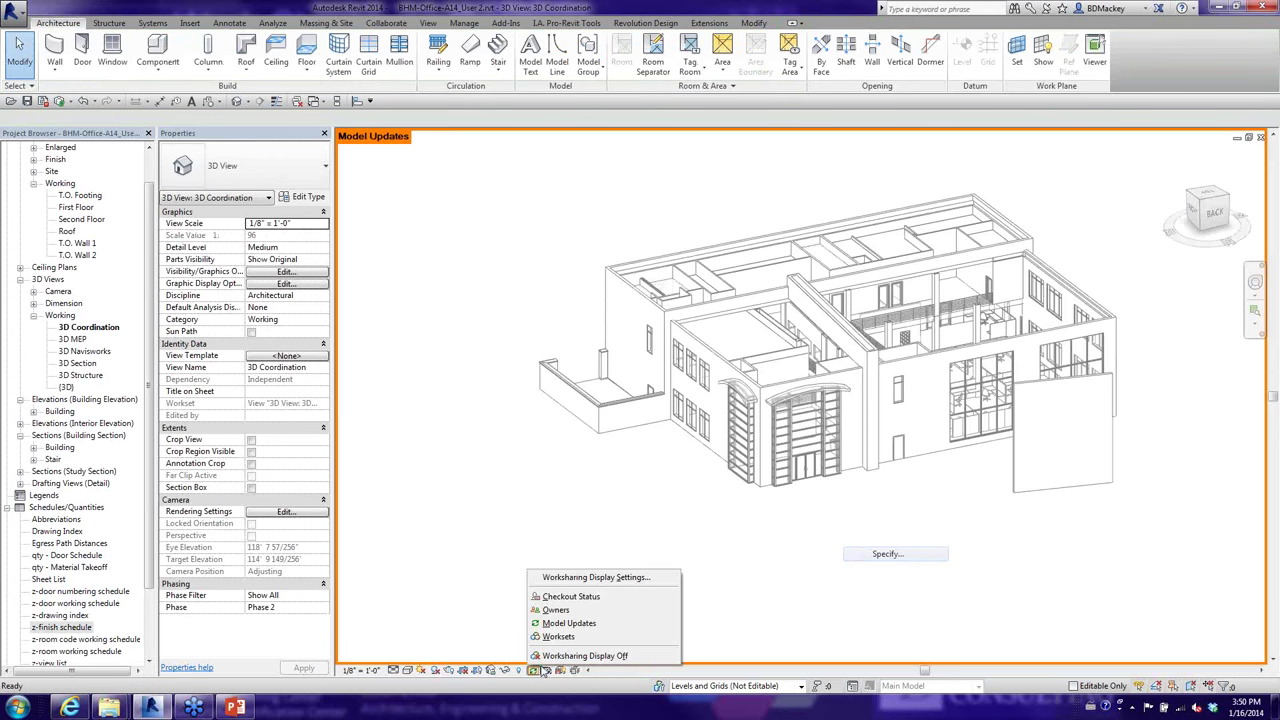
click(575, 580)
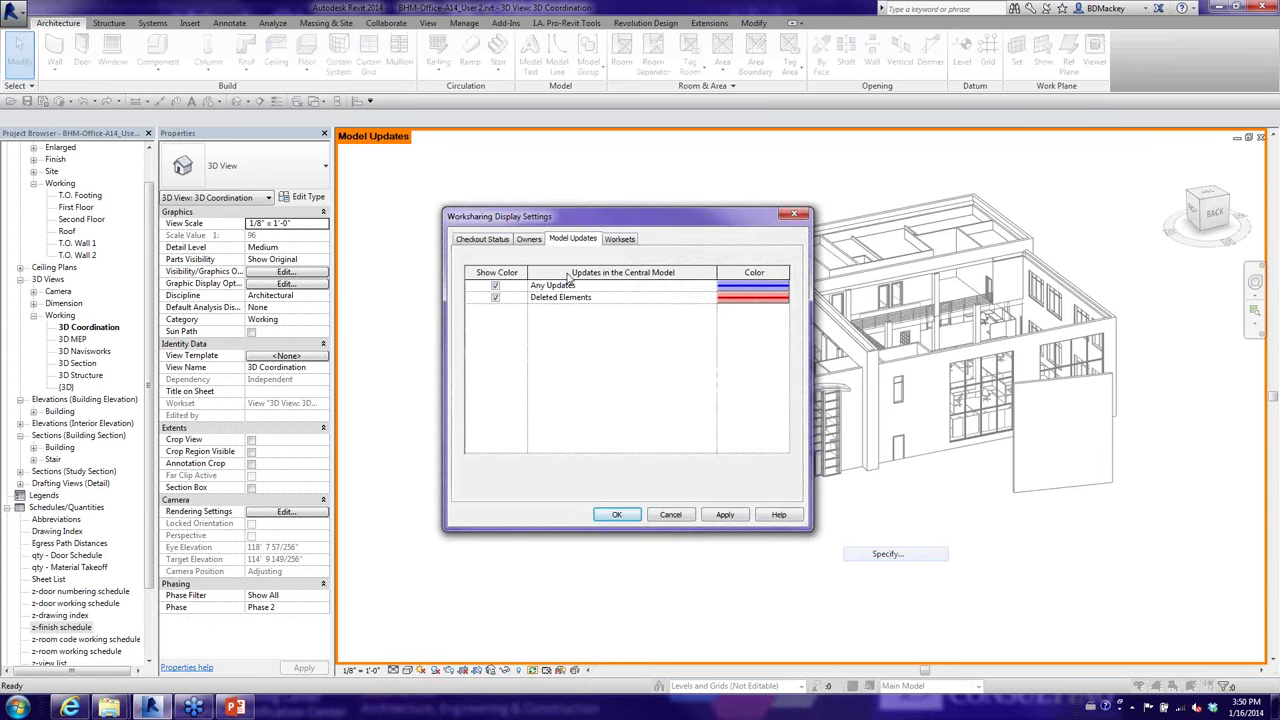
click(499, 242)
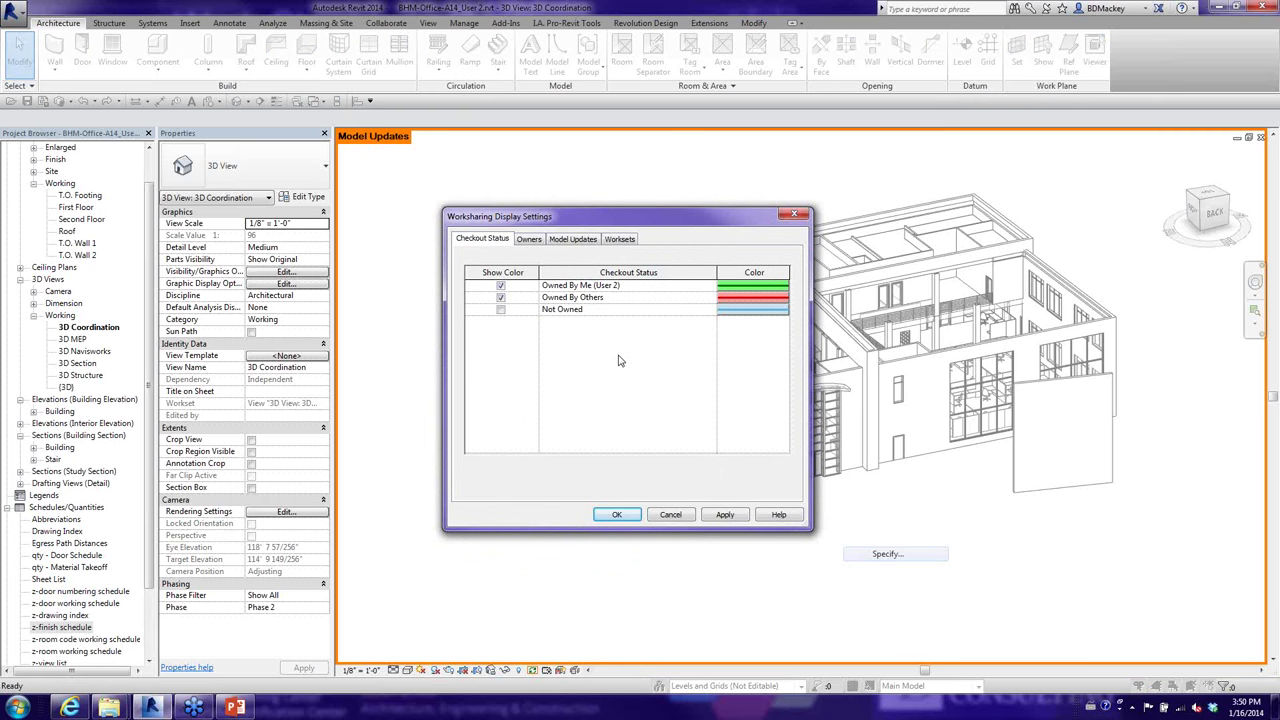
click(526, 242)
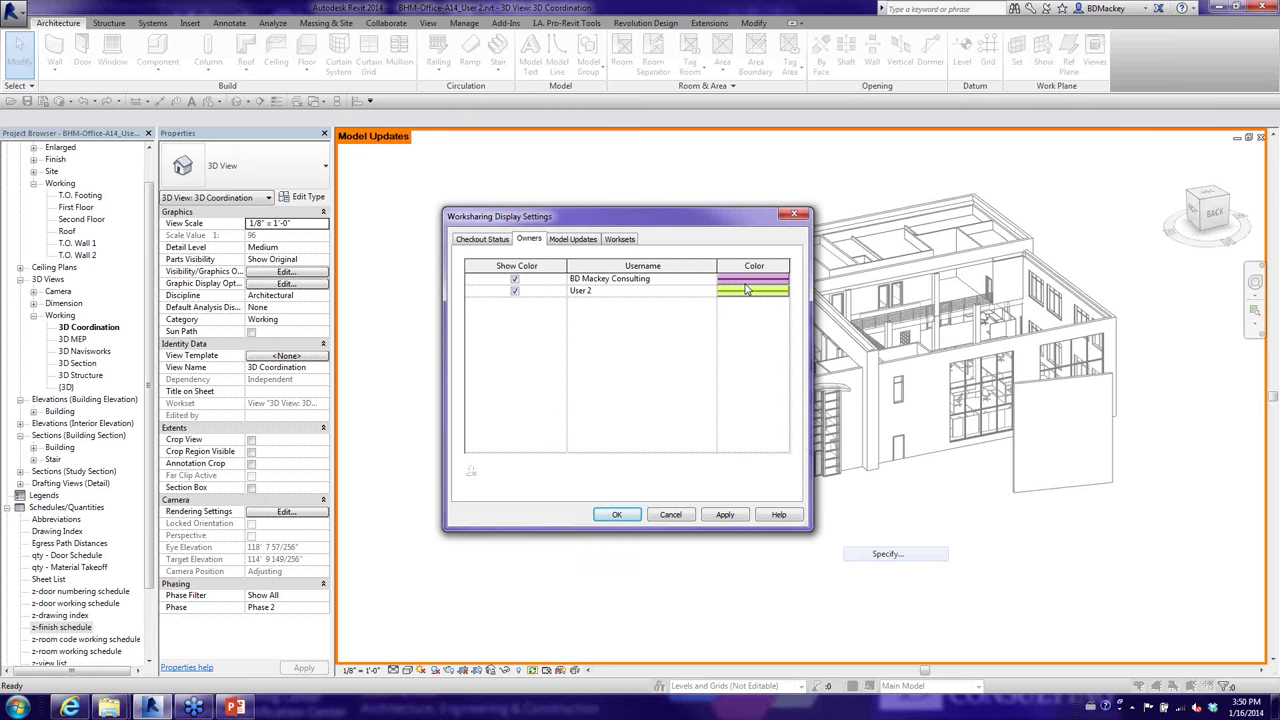
click(572, 238)
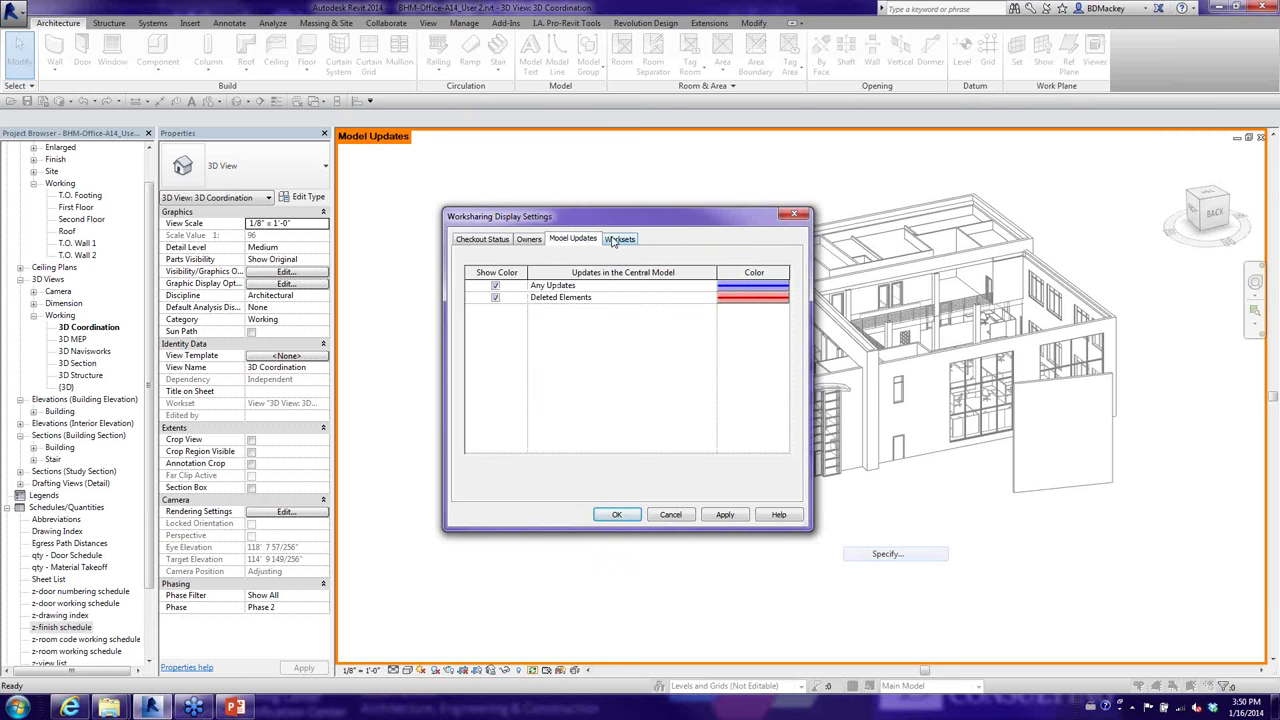
click(616, 240)
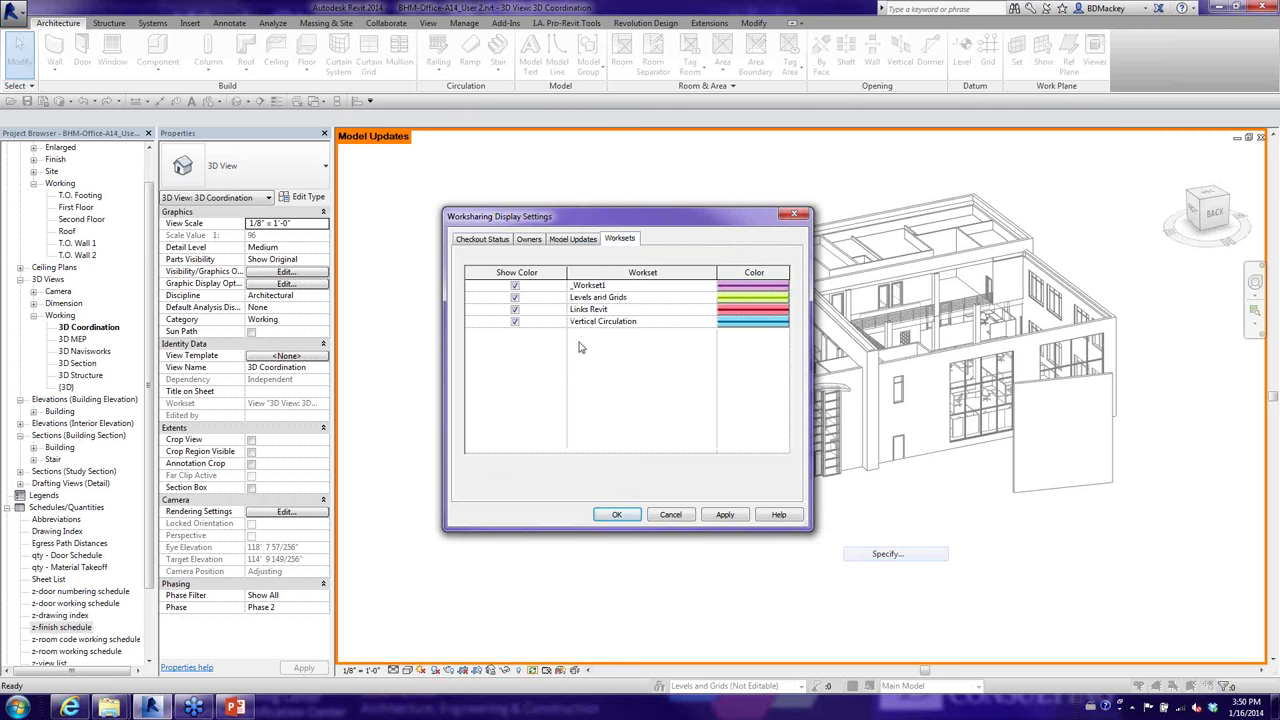
Try toggling the Vertical Circulation workset's color in the Worksharing Display Settings, and discard the changes.
click(514, 322)
click(516, 322)
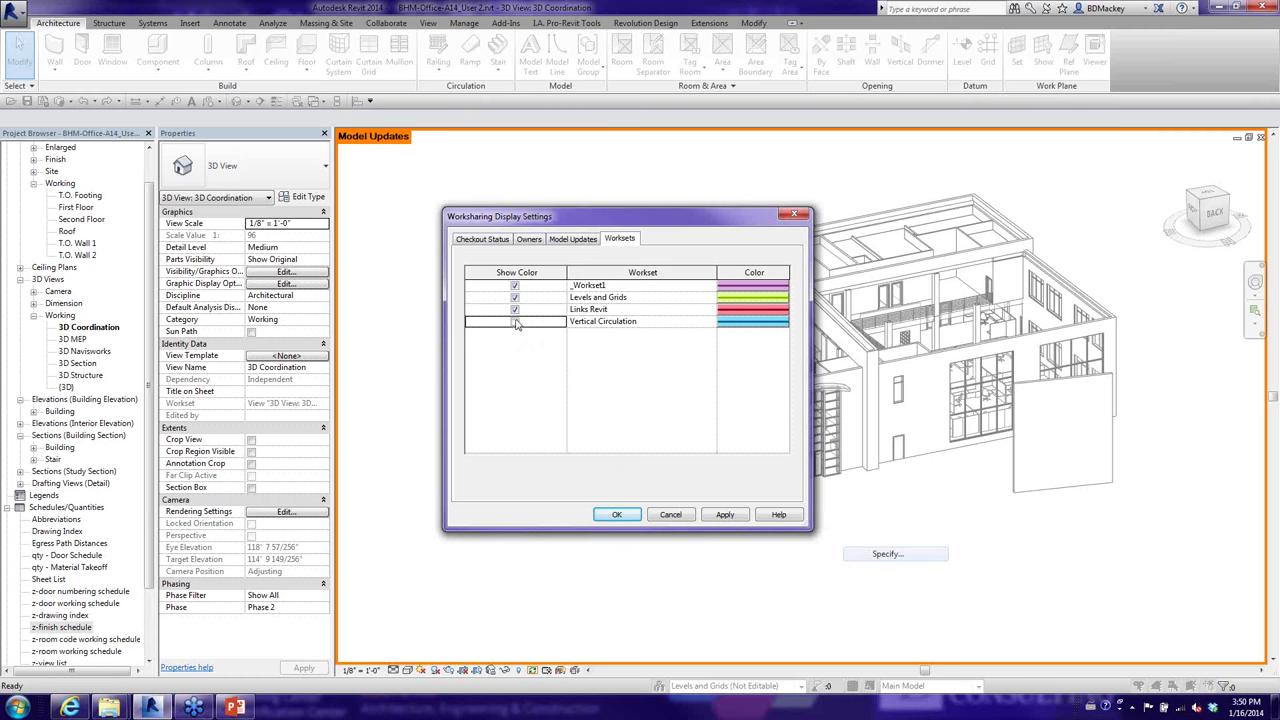
click(683, 516)
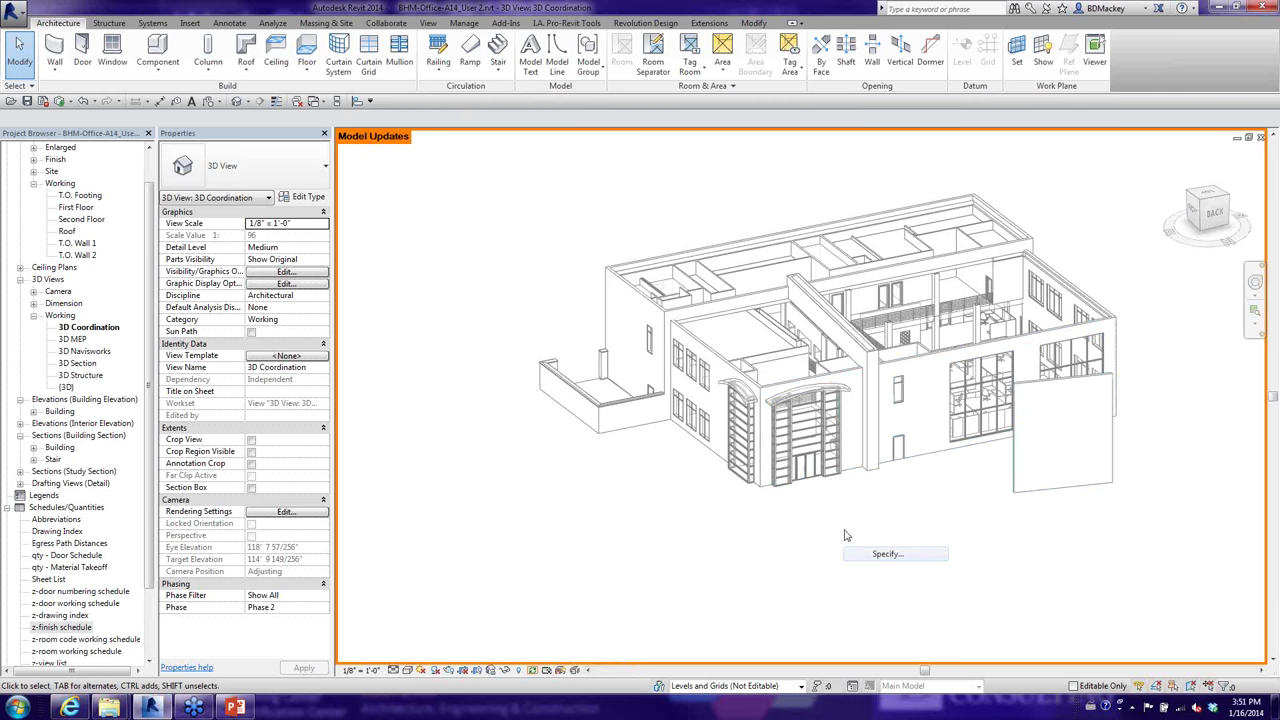
Color the 3D Coordination view by Worksets to inspect it, and turn the worksharing display off.
click(534, 670)
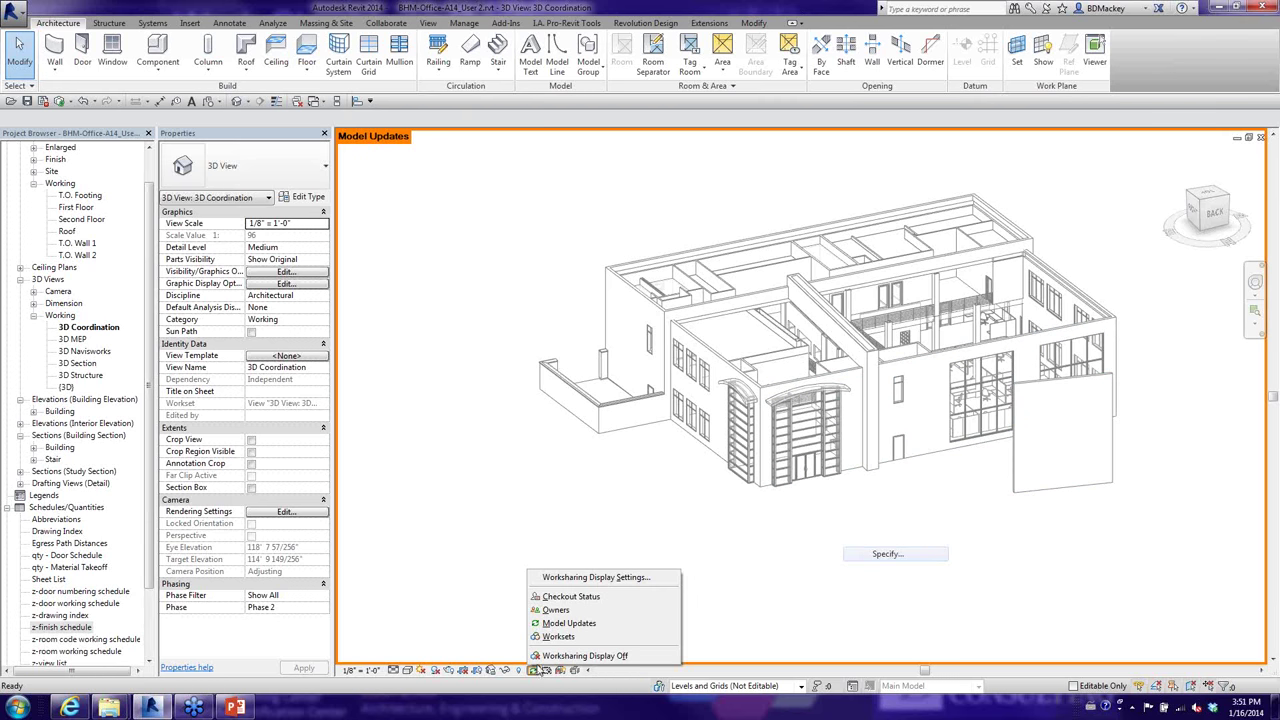
click(565, 646)
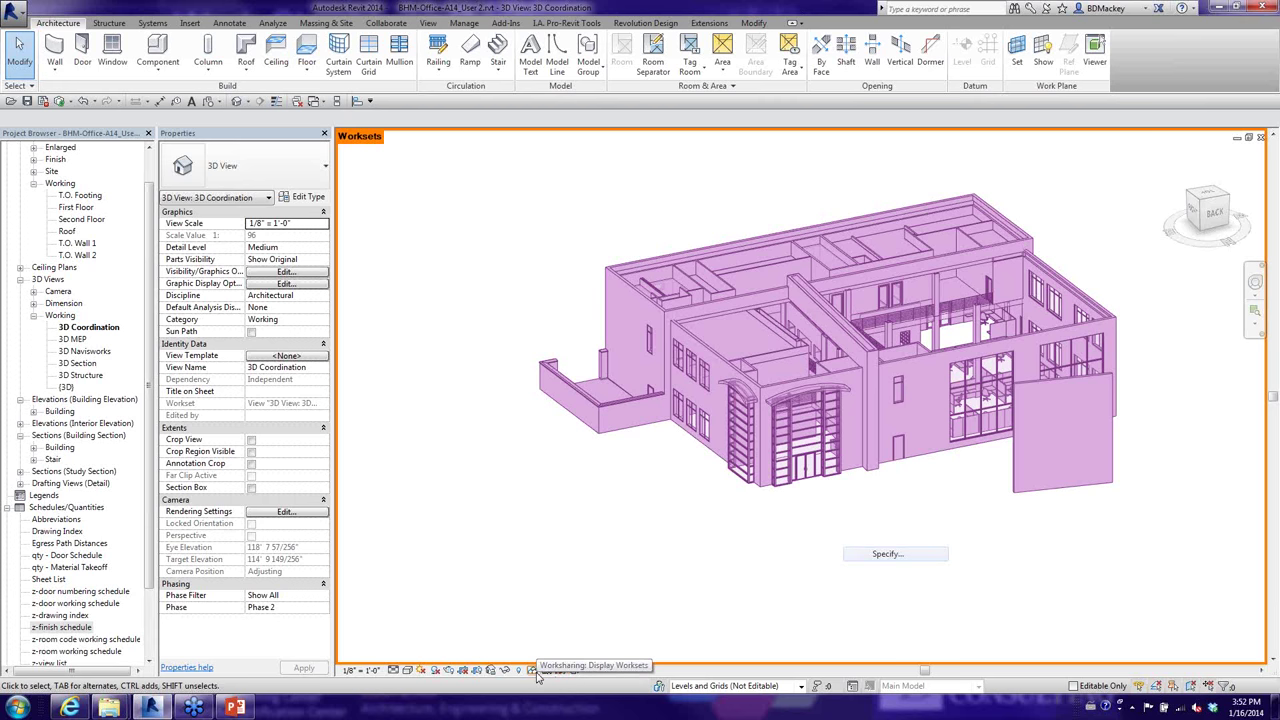
click(18, 708)
click(555, 6)
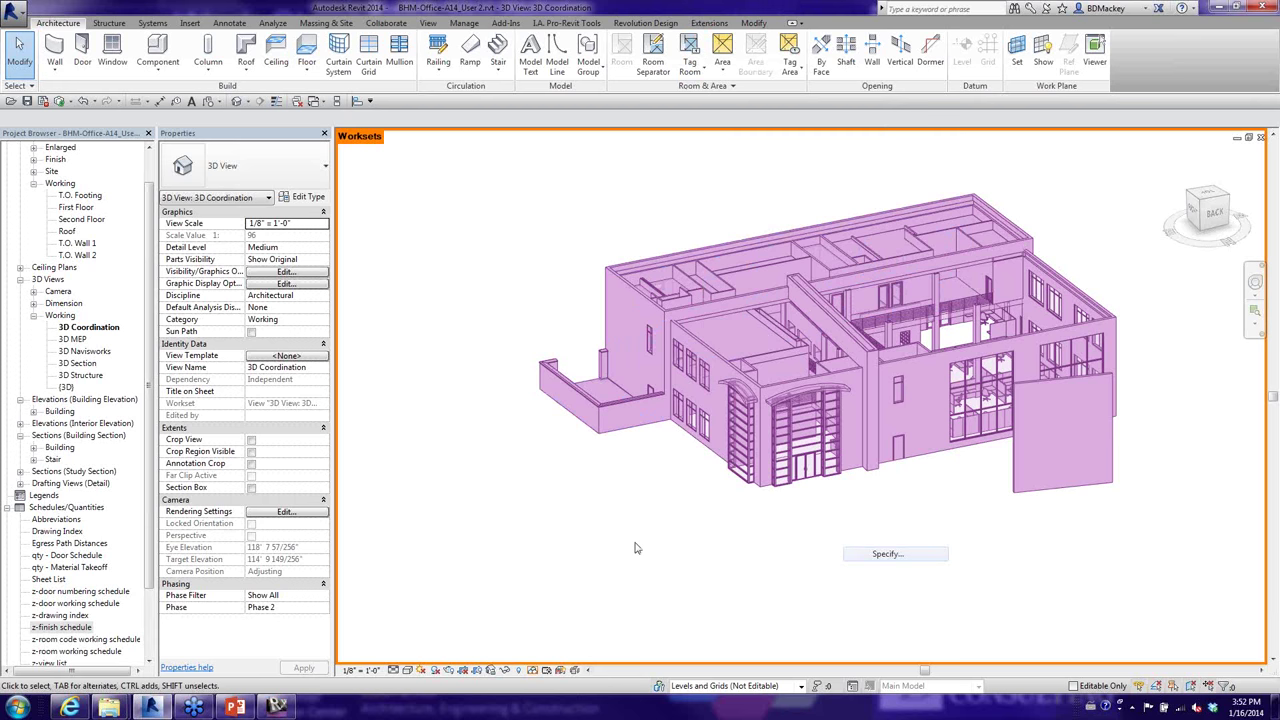
click(534, 670)
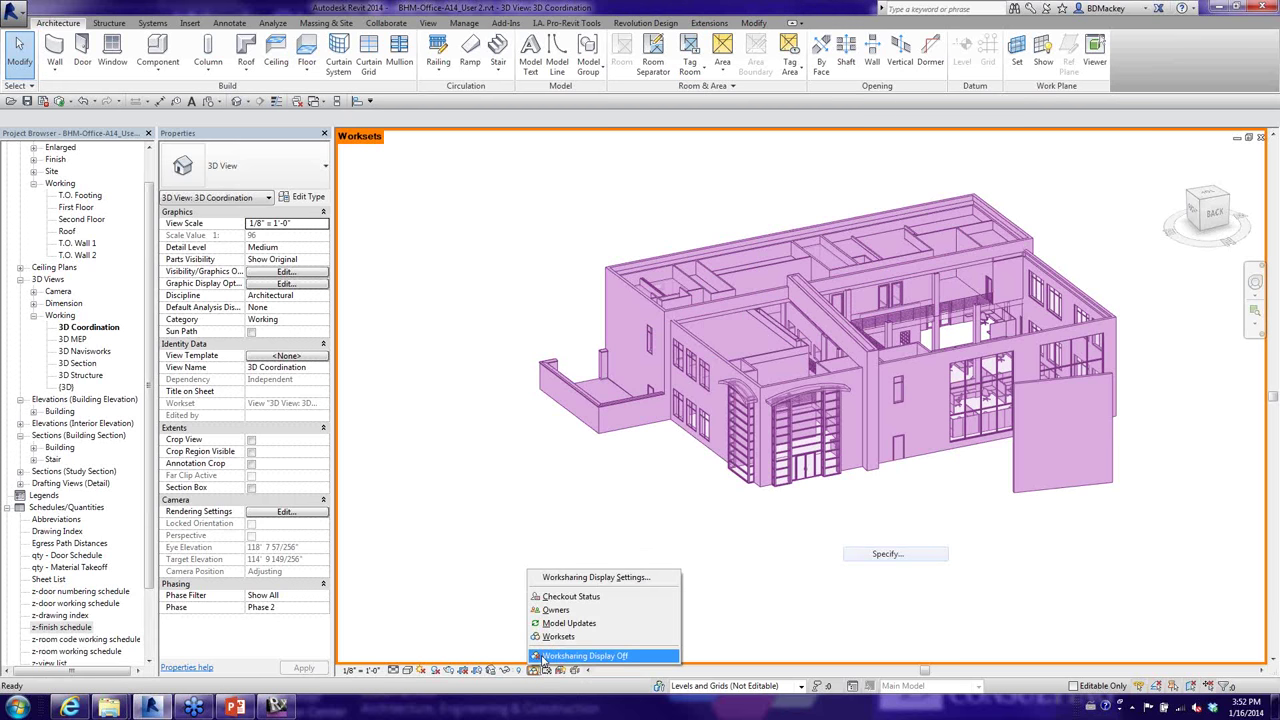
click(544, 656)
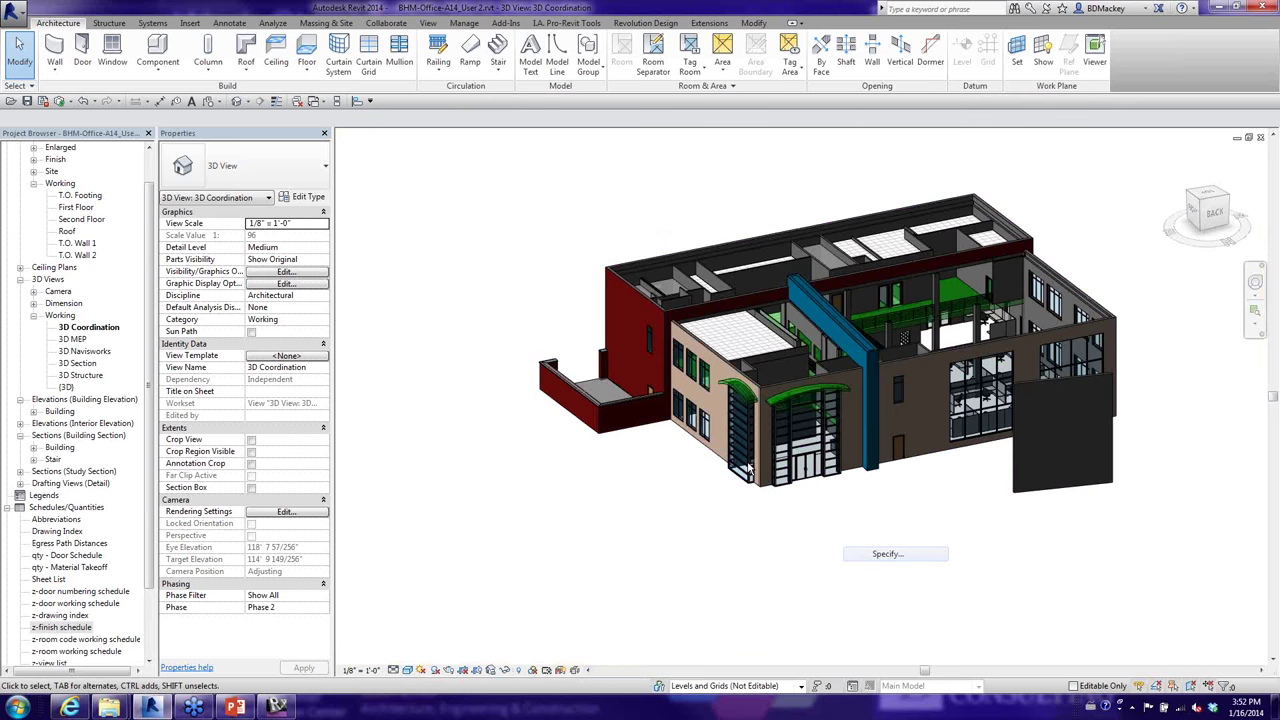
Open the closed Vertical Circulation workset so its elements load into the 3D Coordination view.
shift+middle_drag(749, 469, 972, 582)
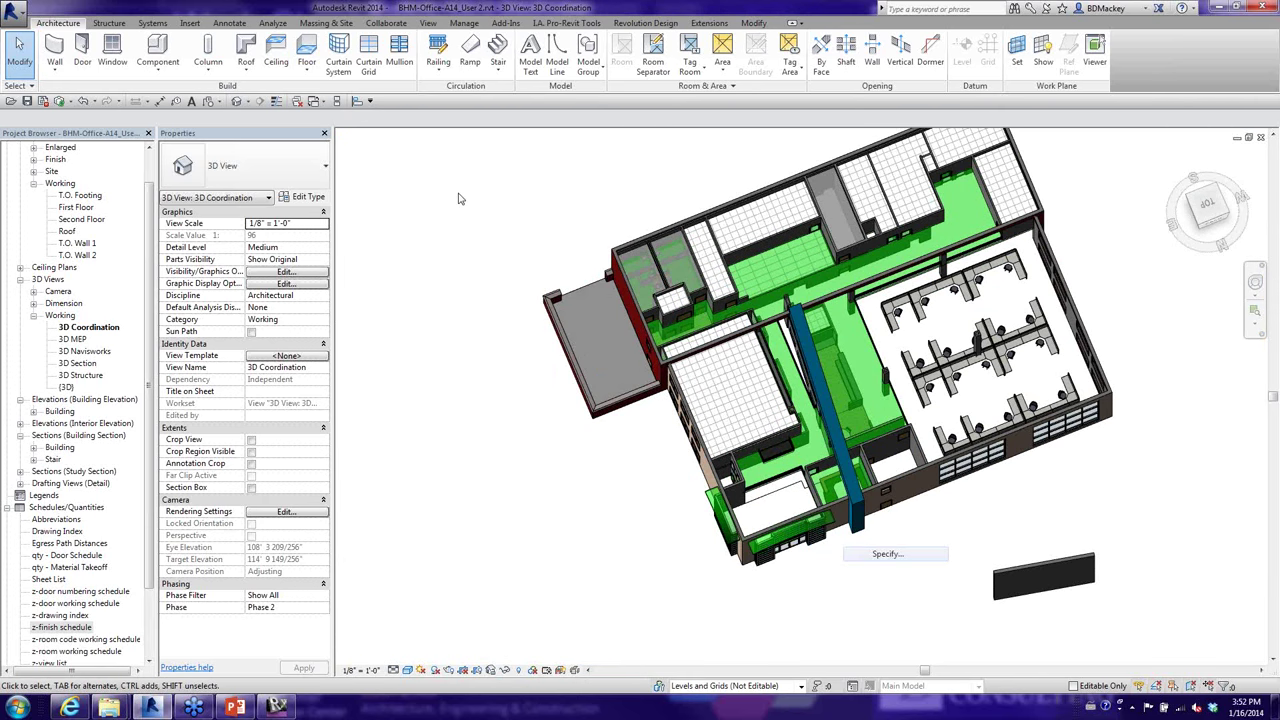
click(662, 684)
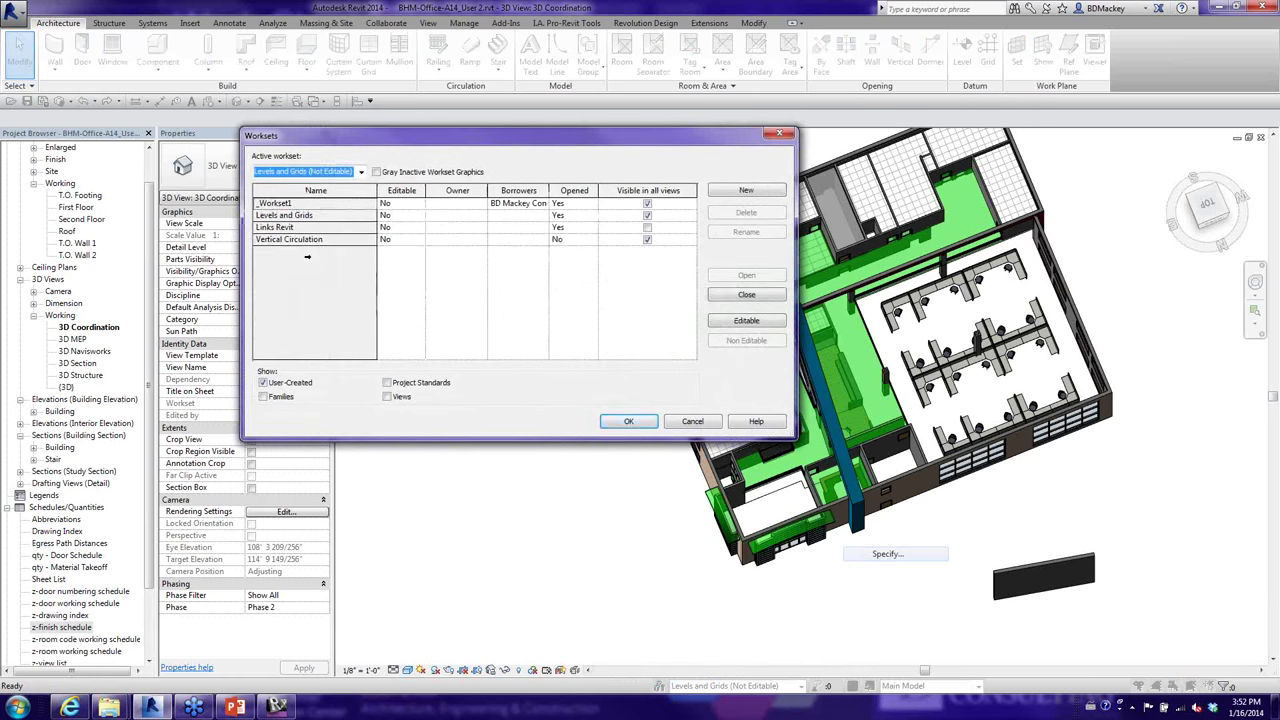
click(311, 240)
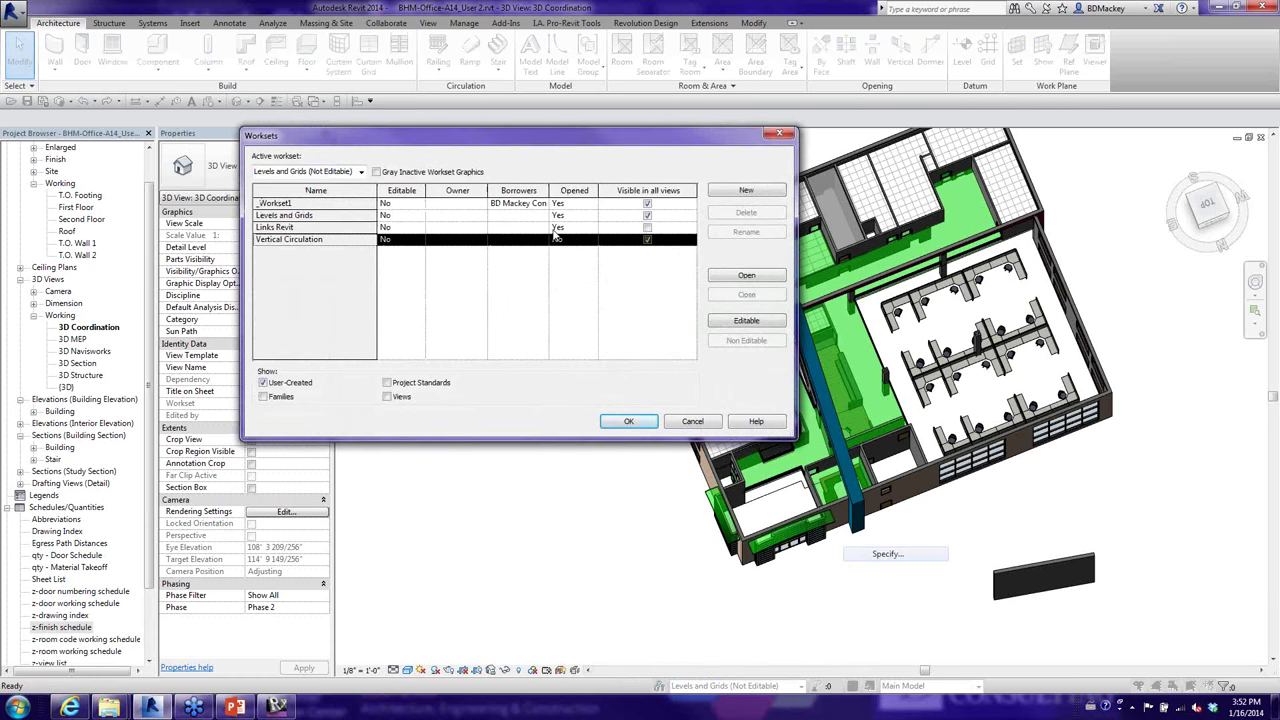
click(746, 278)
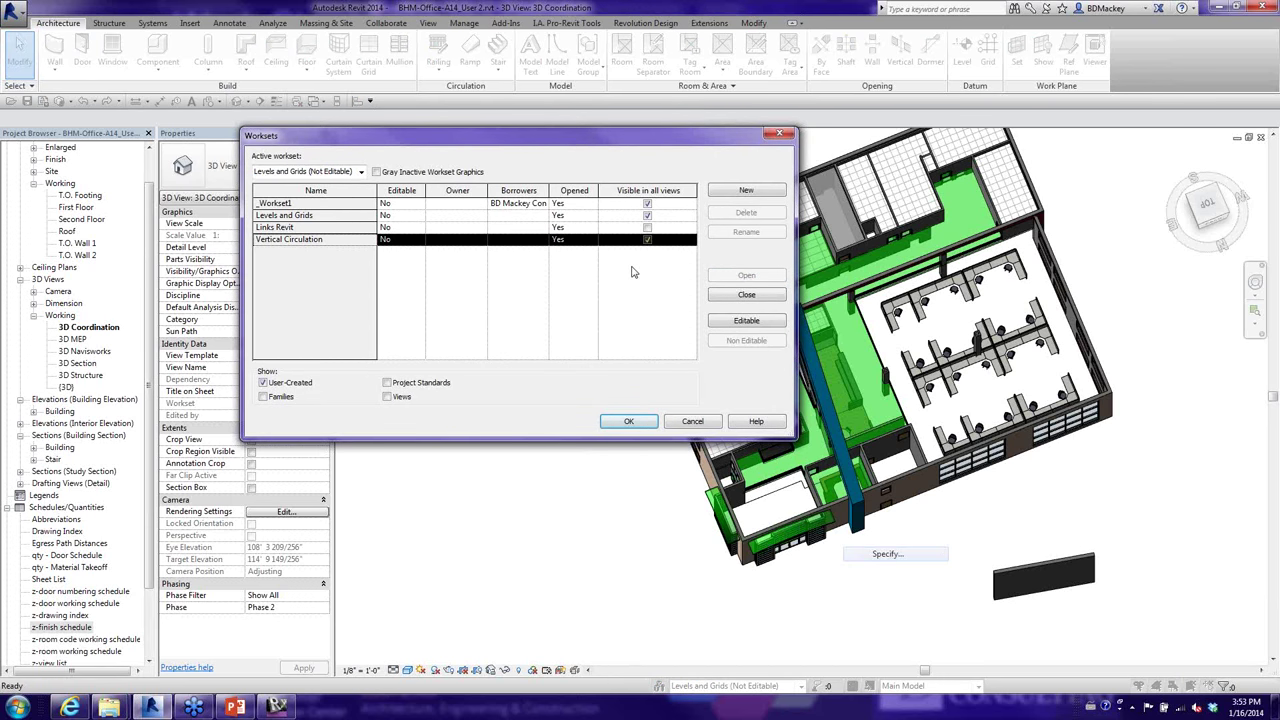
click(641, 422)
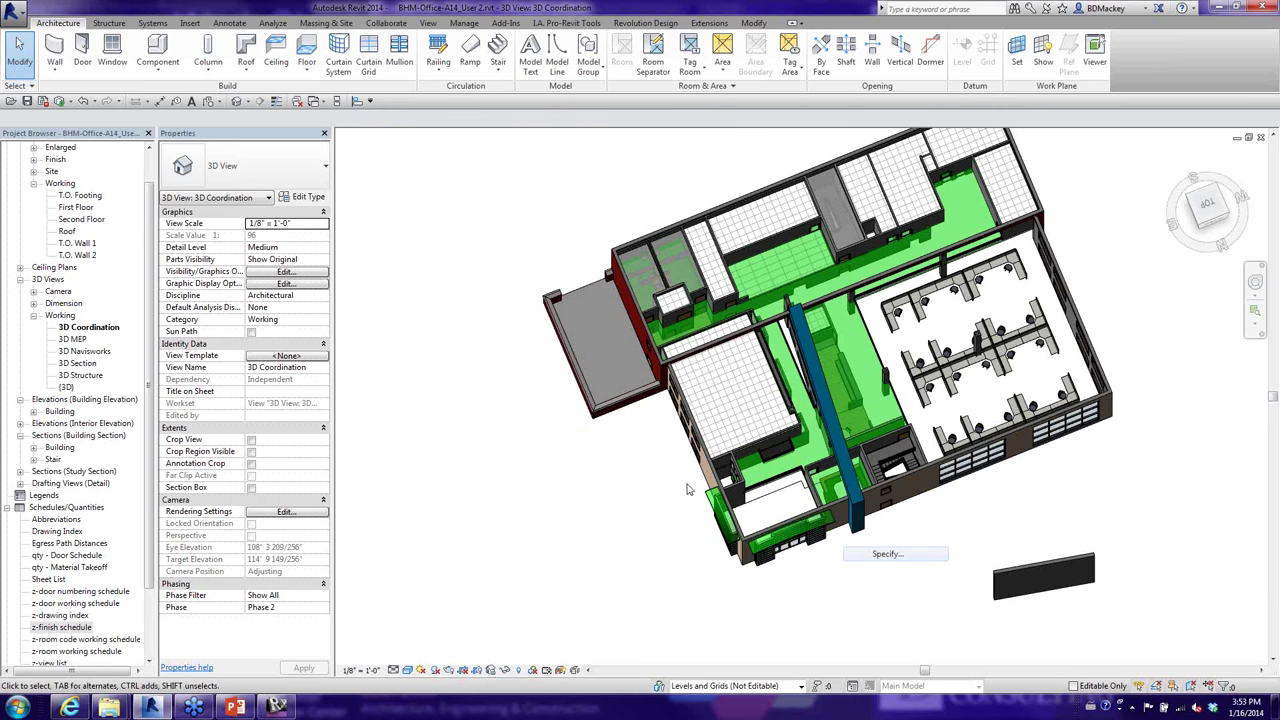
Try closing the Vertical Circulation workset, discard the change, and call up Synchronize with Central without synchronizing.
shift+middle_drag(854, 568, 650, 465)
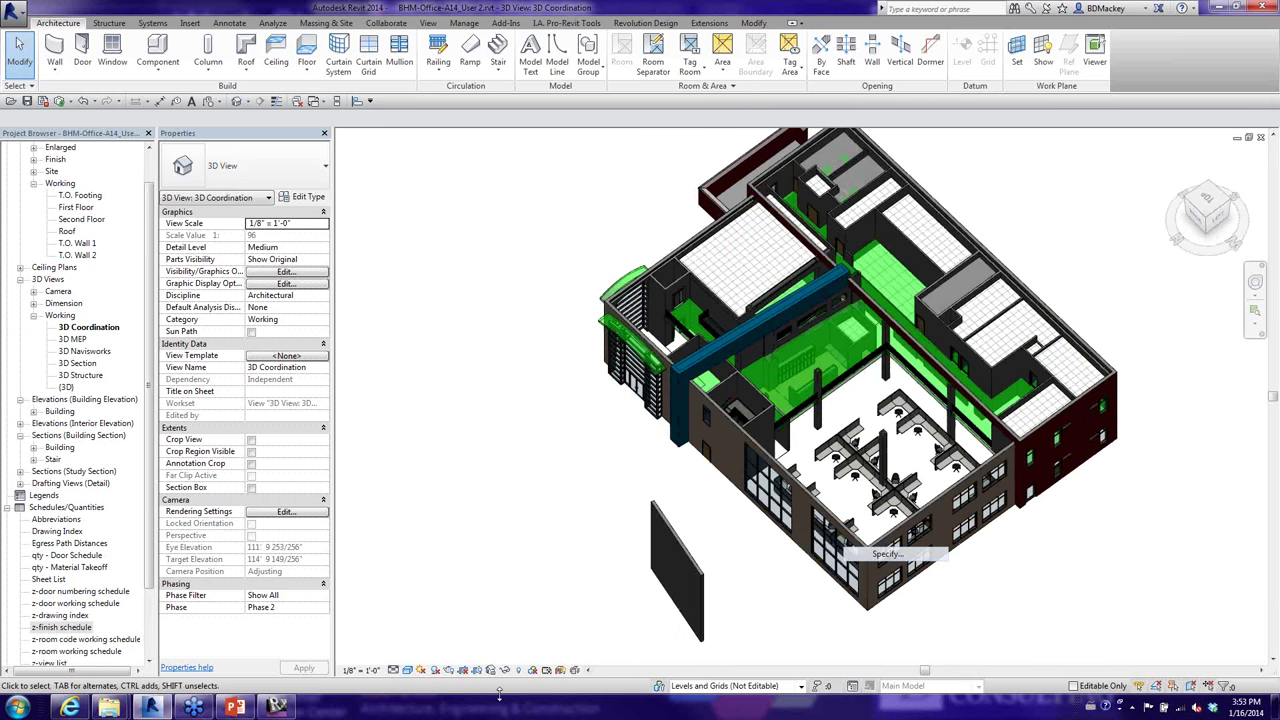
click(658, 687)
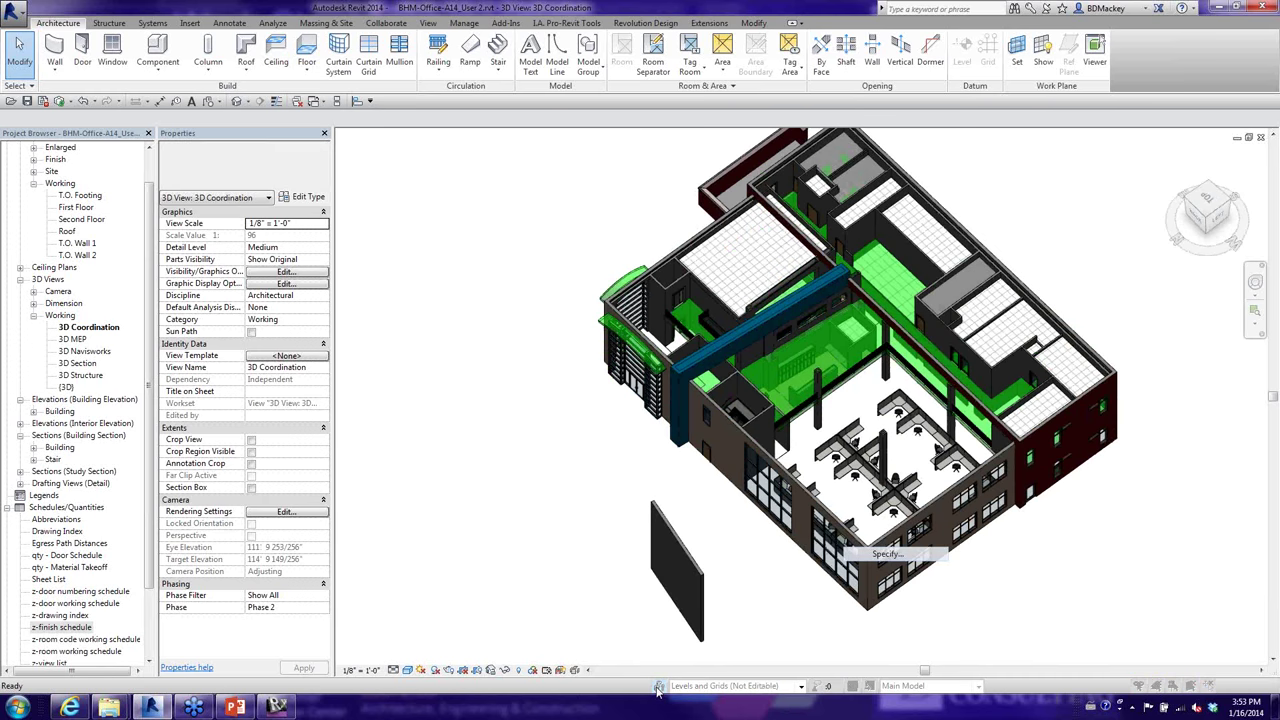
click(352, 243)
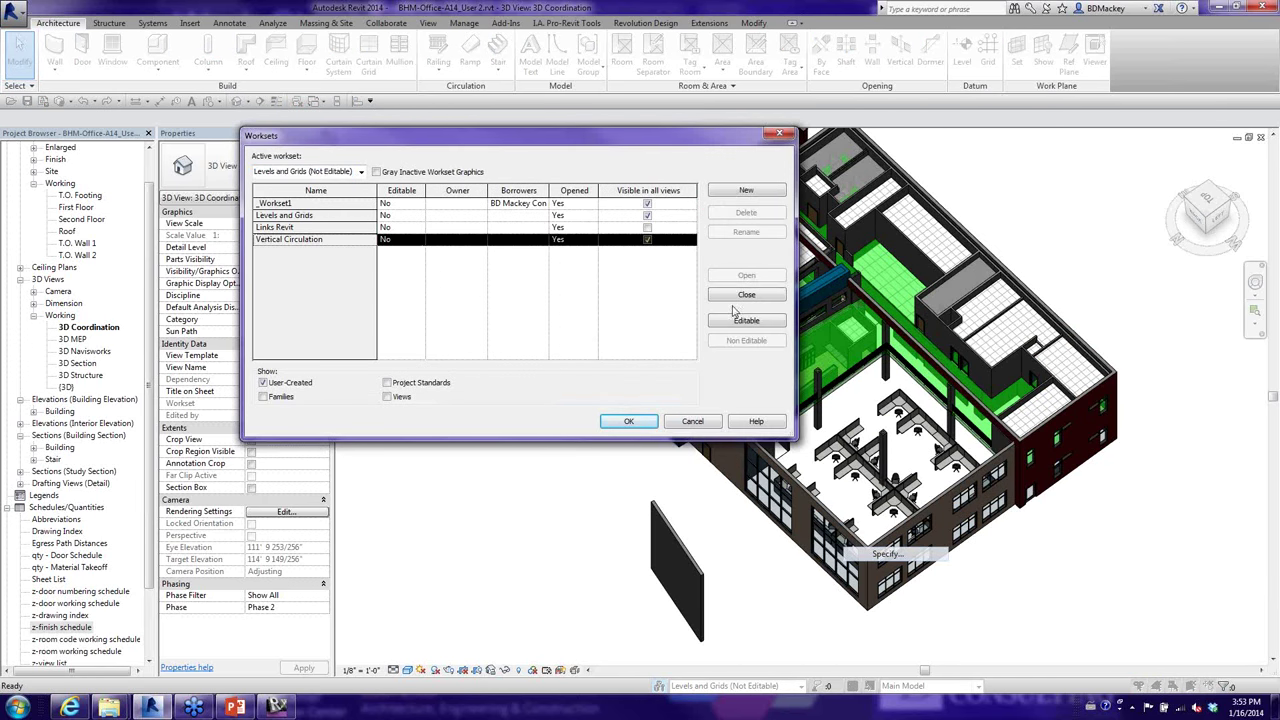
click(744, 295)
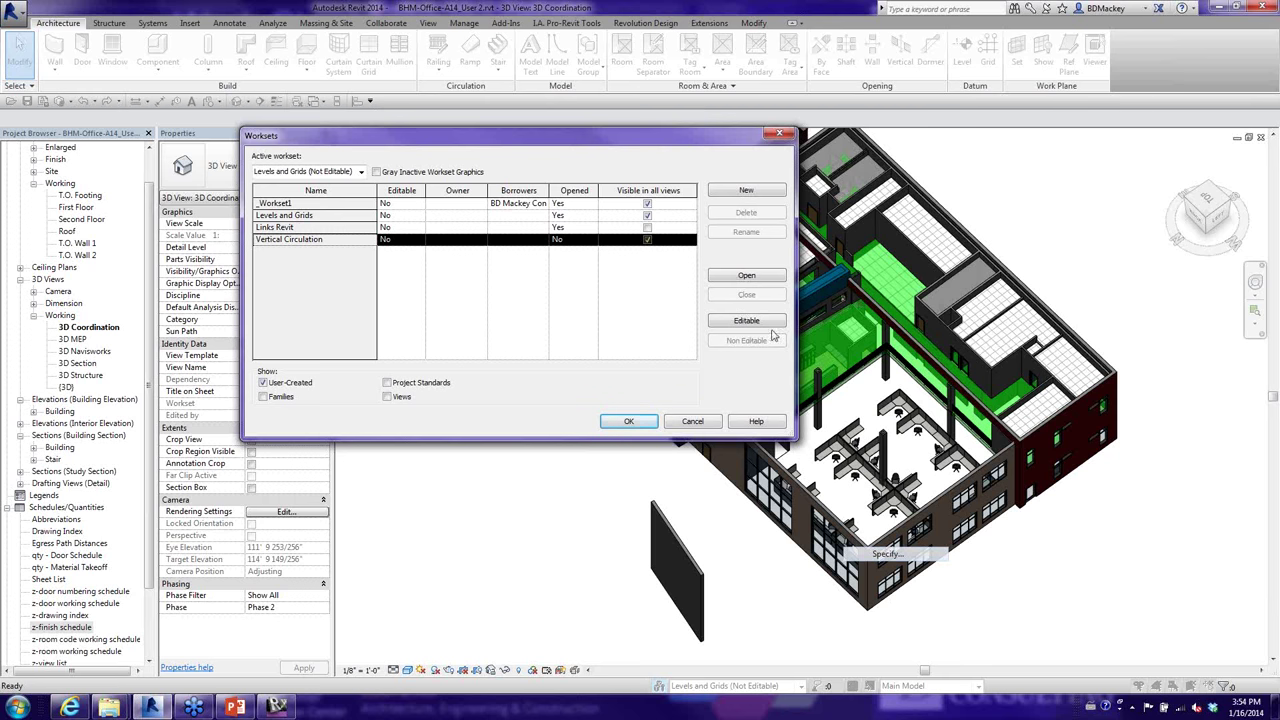
click(692, 421)
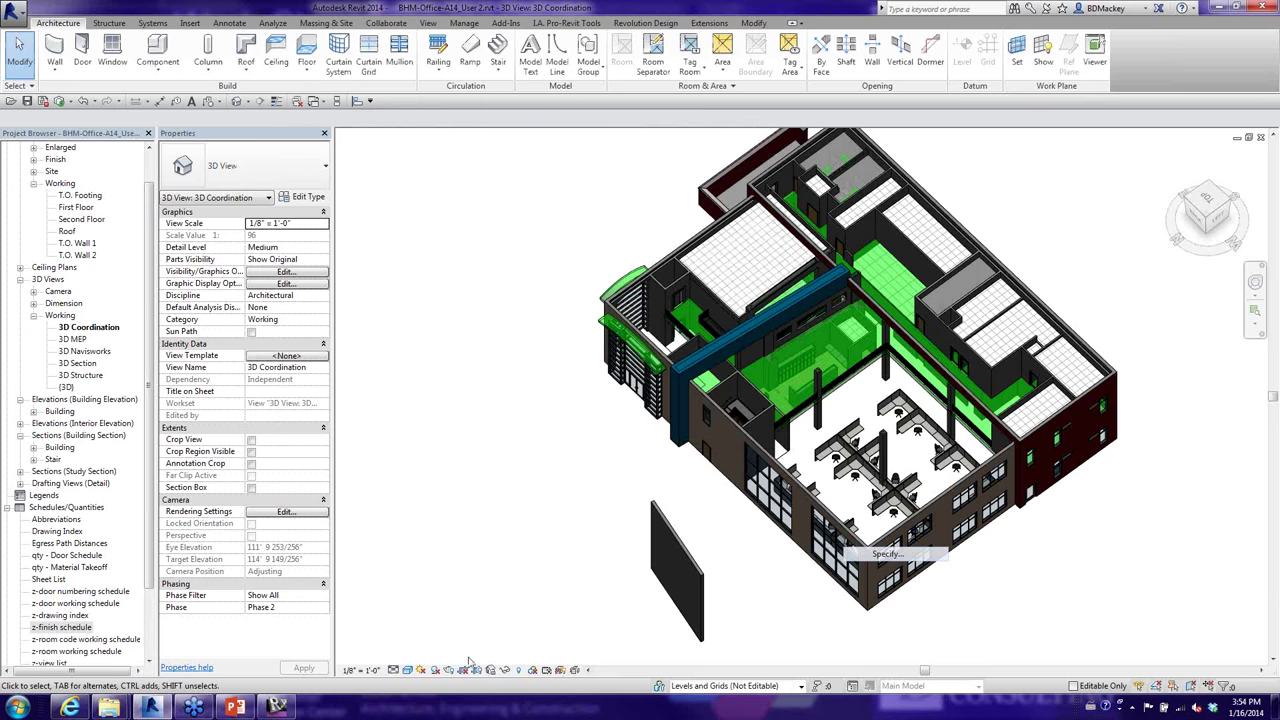
click(58, 101)
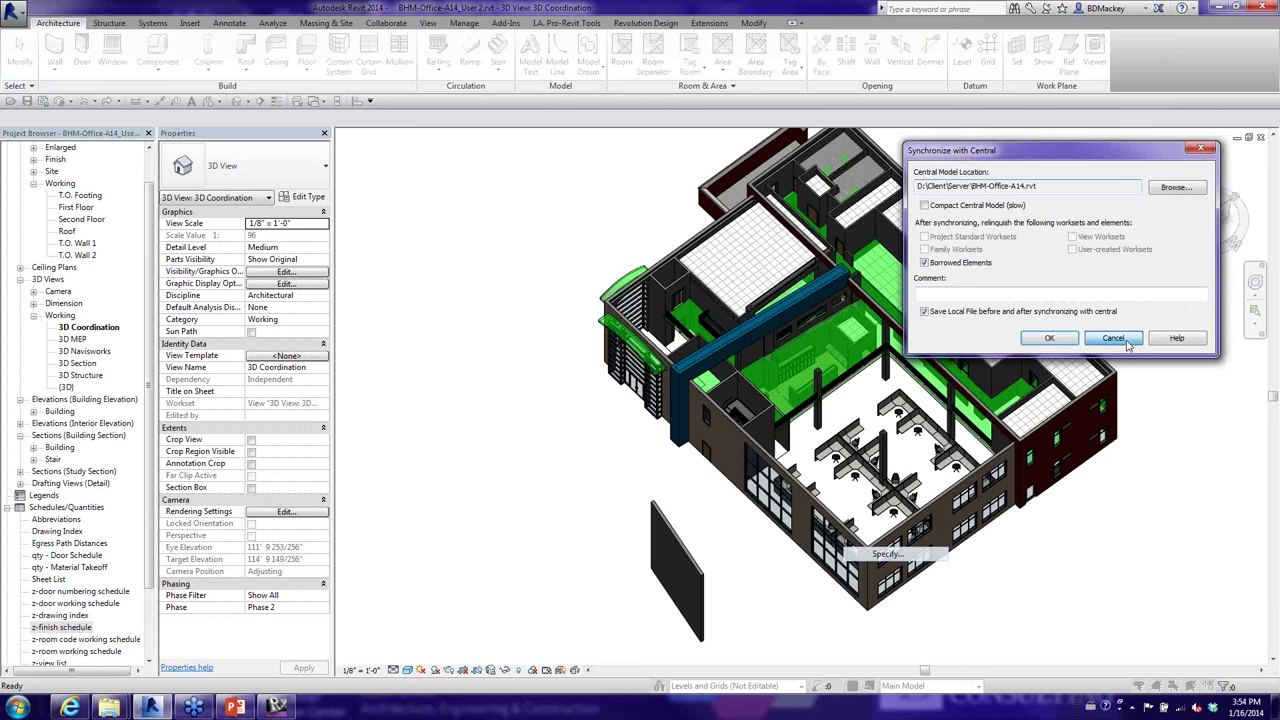
click(1112, 336)
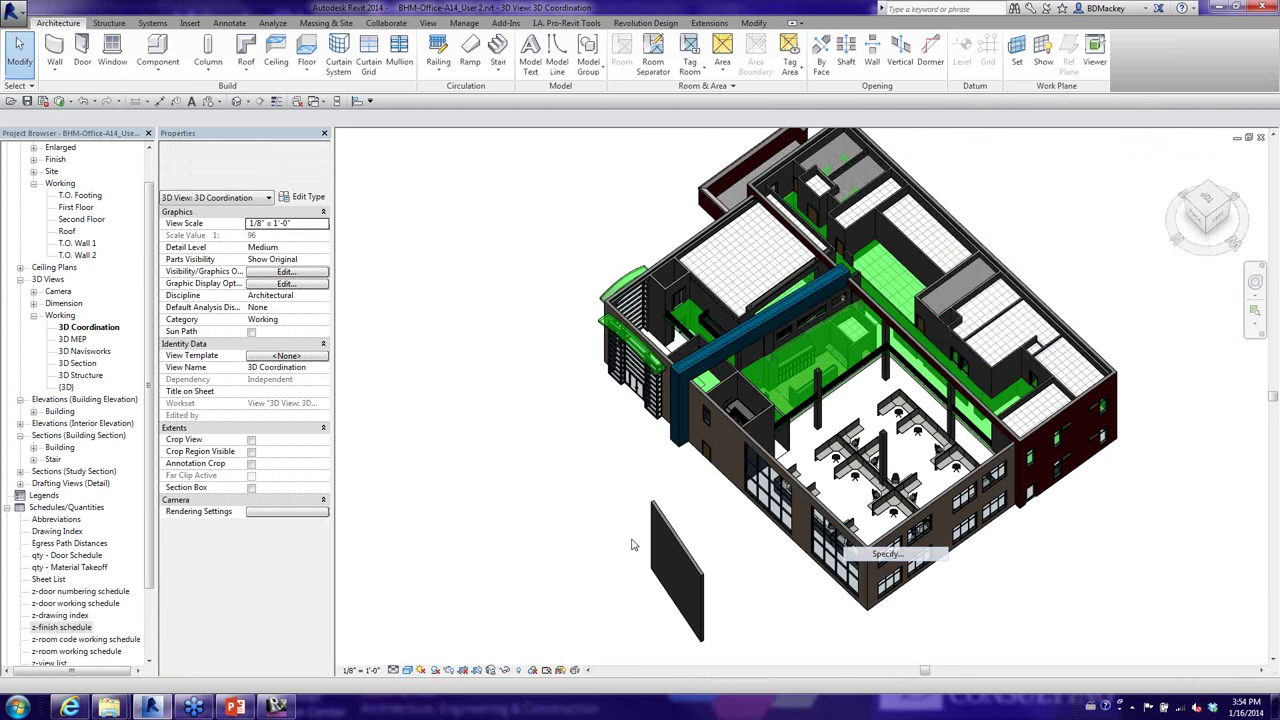
List the view worksets alongside the user-created ones, look through them to the end, and leave without changes.
drag(412, 136, 431, 52)
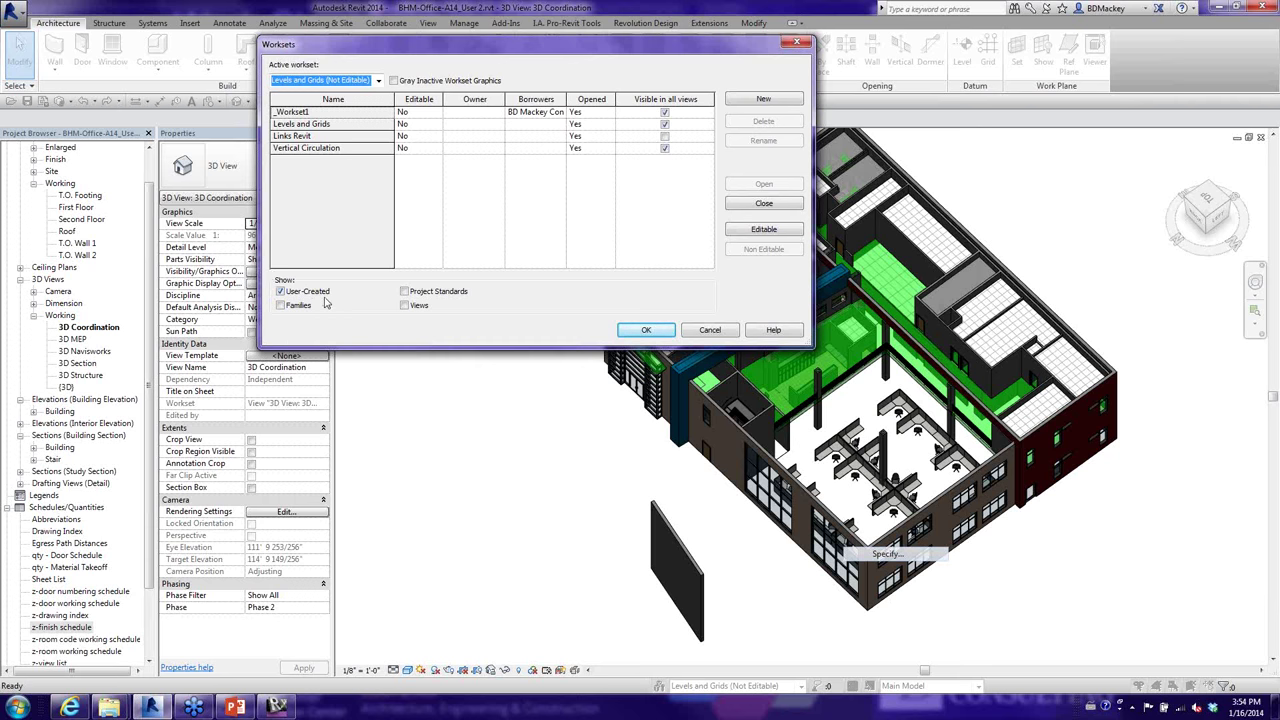
click(404, 306)
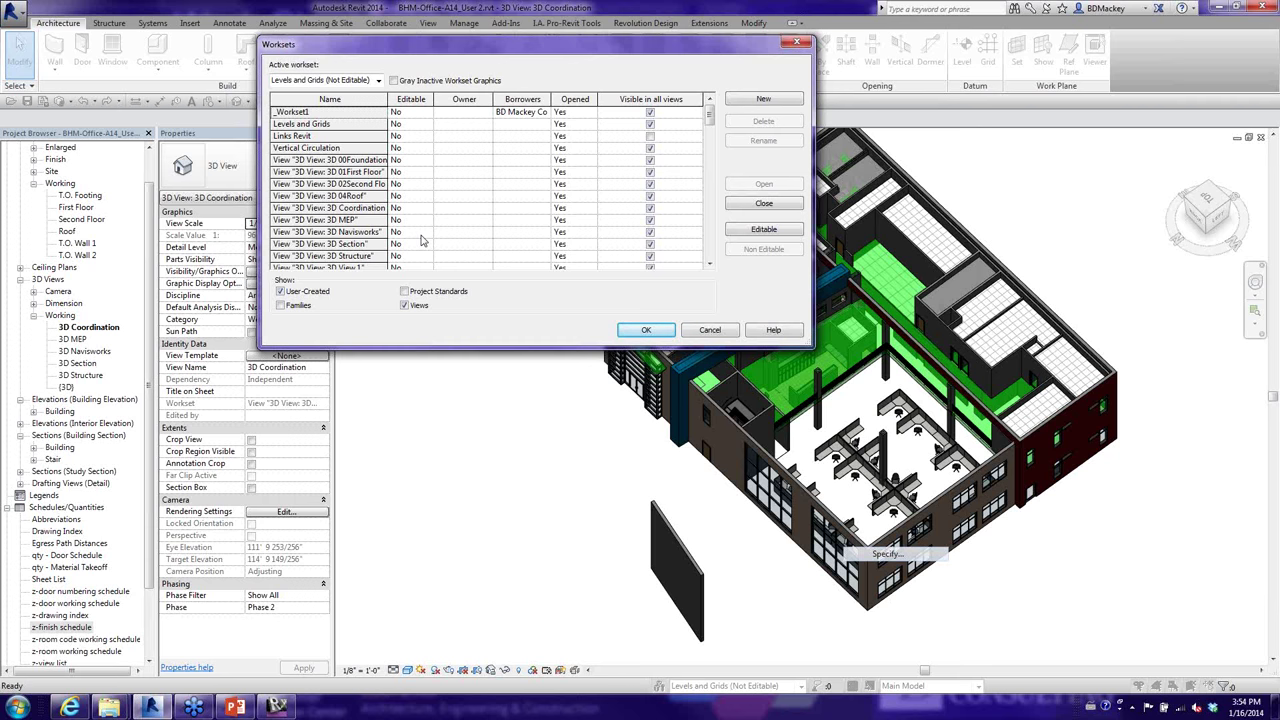
drag(712, 114, 712, 240)
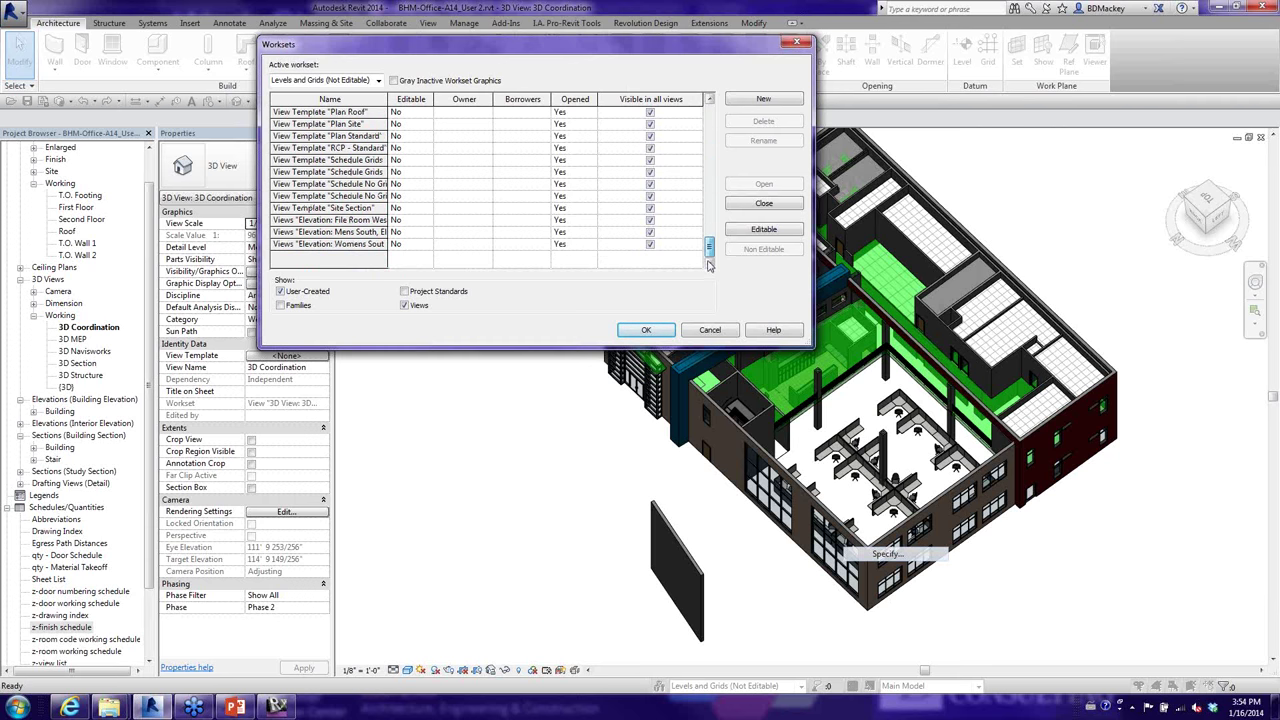
click(690, 330)
Set the 3D Coordination view to the Wireframe visual style and Coarse detail level.
click(407, 670)
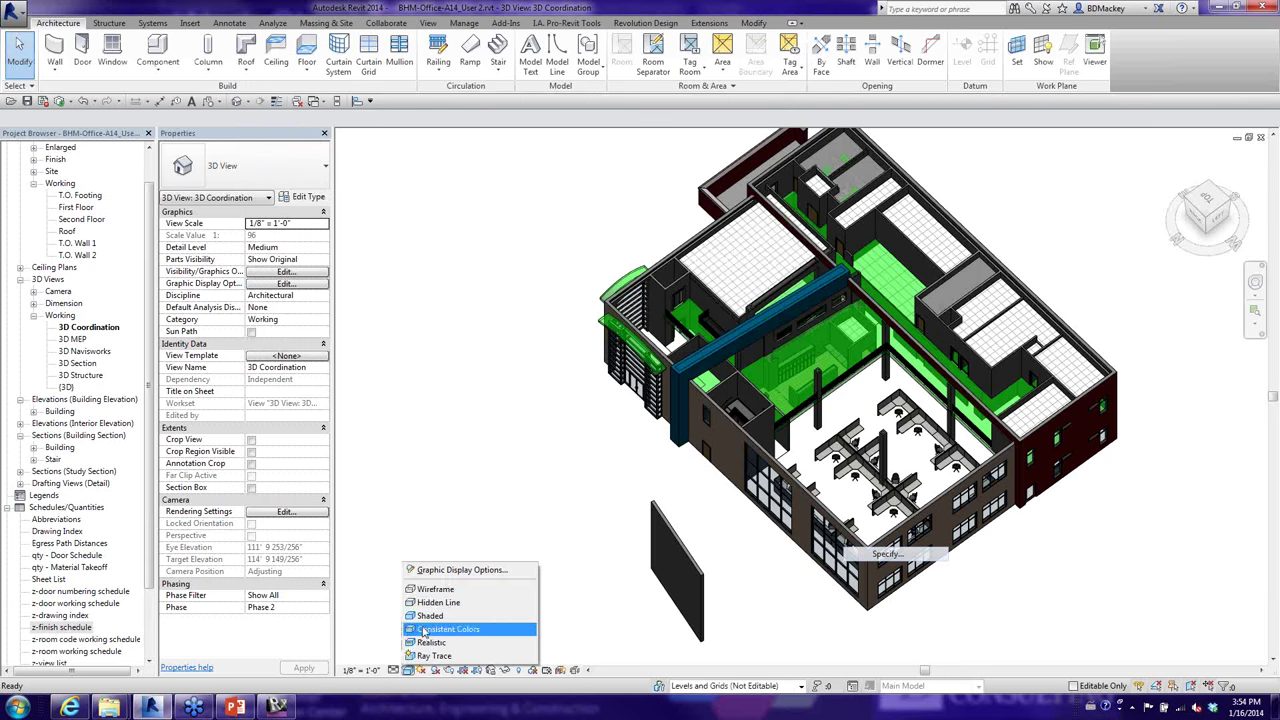
click(435, 589)
click(395, 670)
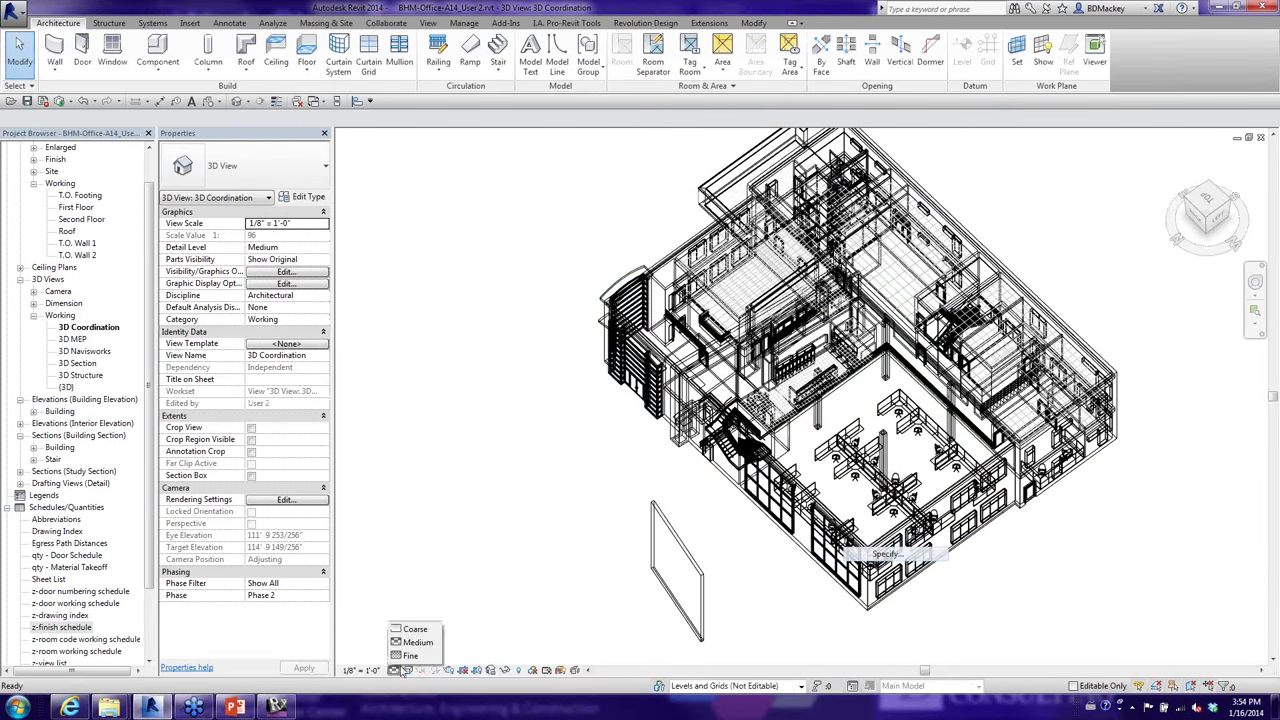
click(413, 629)
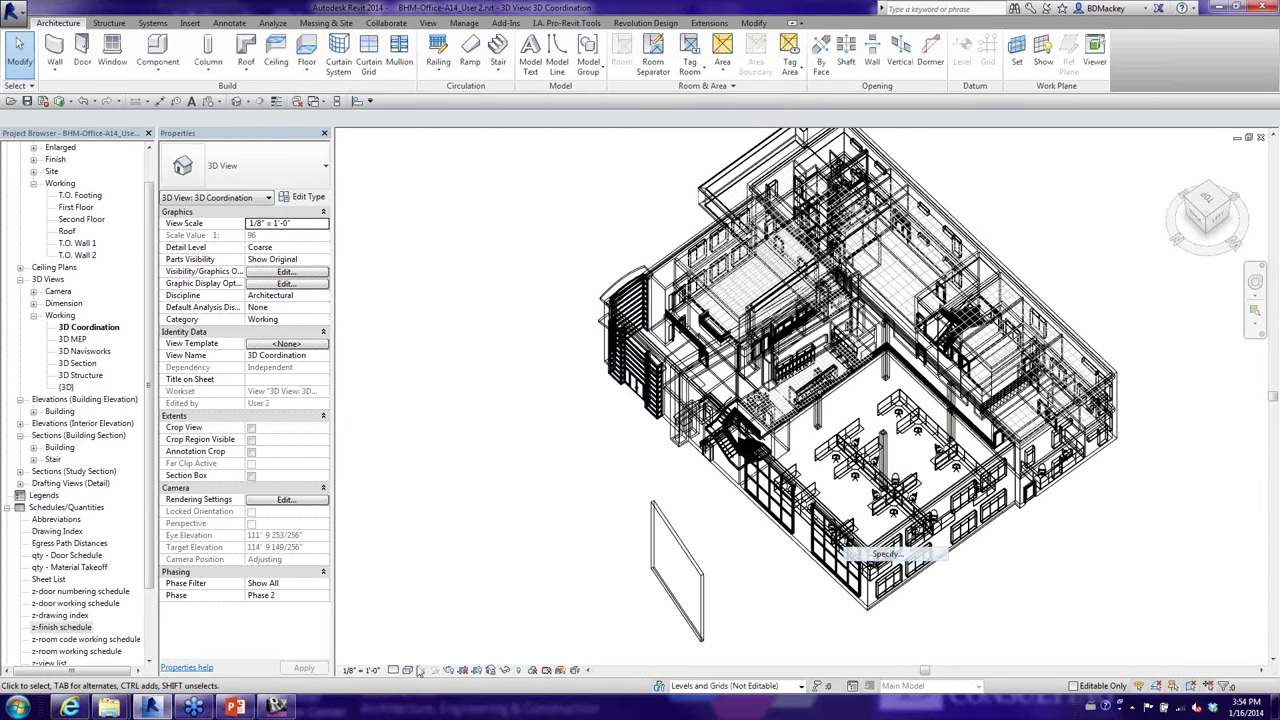
Examine the borrowers of the view, project standards and family worksets, and return the list to user-created worksets only.
click(659, 689)
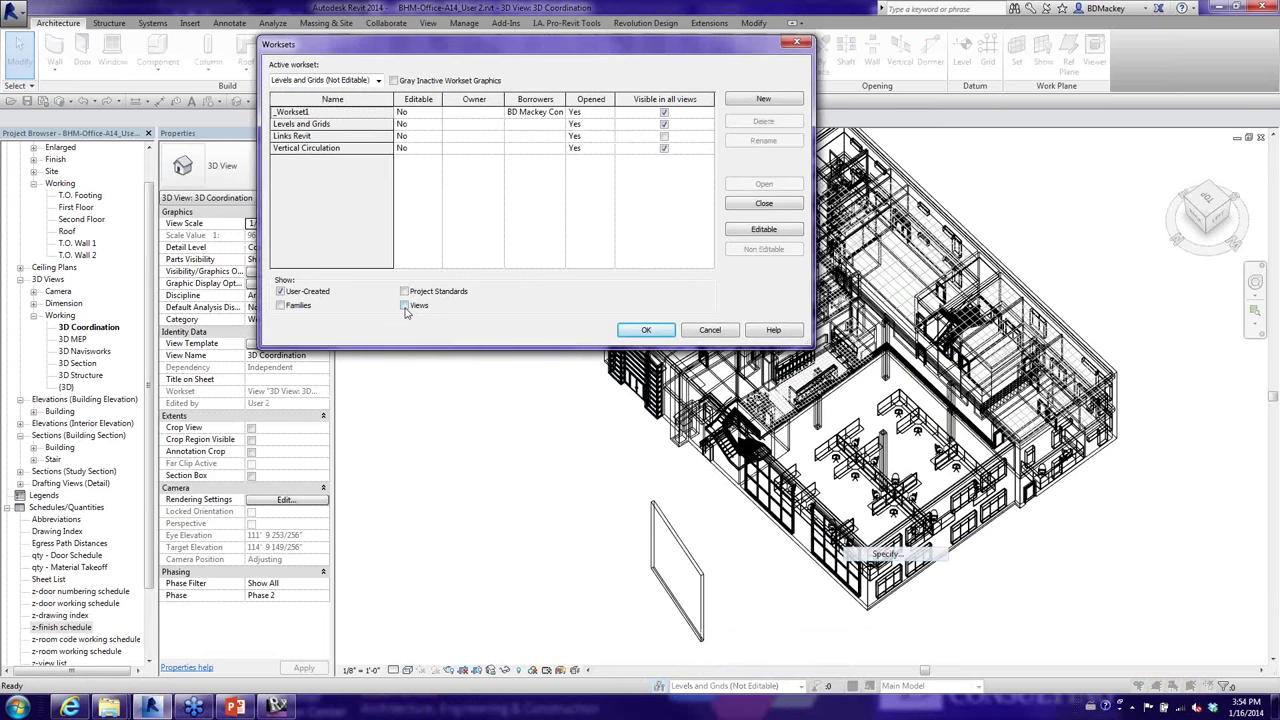
click(405, 306)
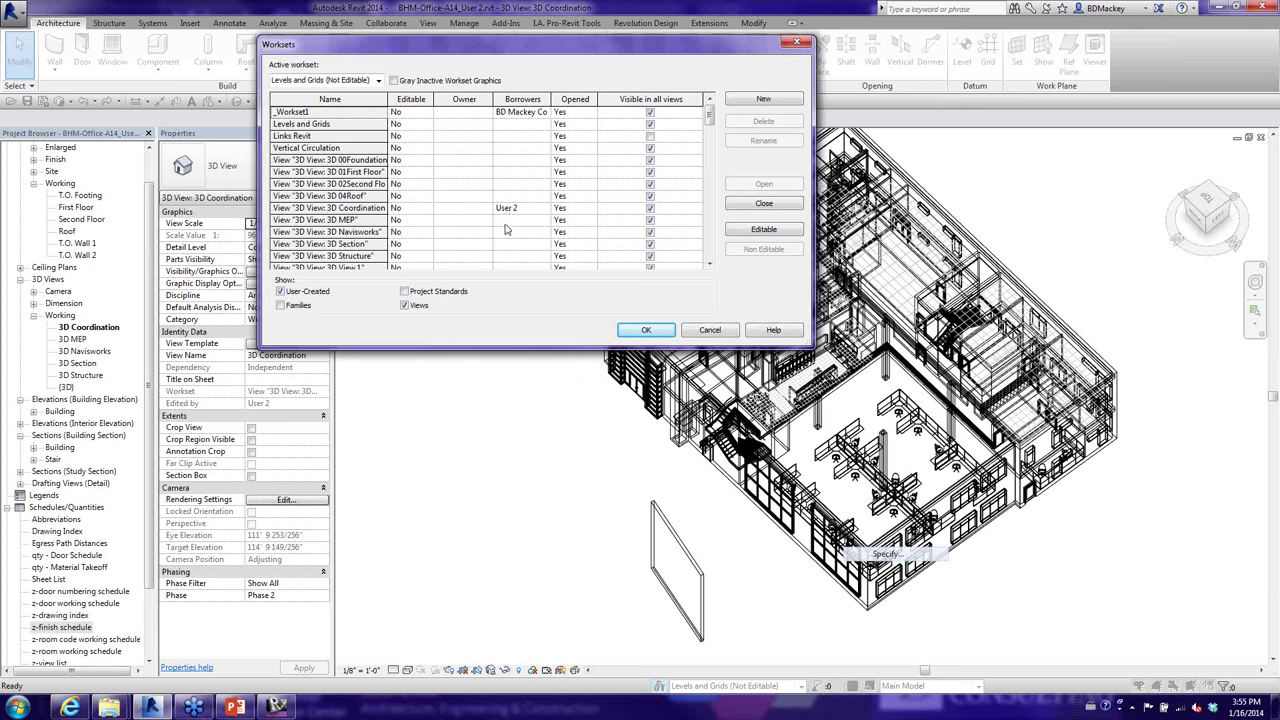
click(405, 292)
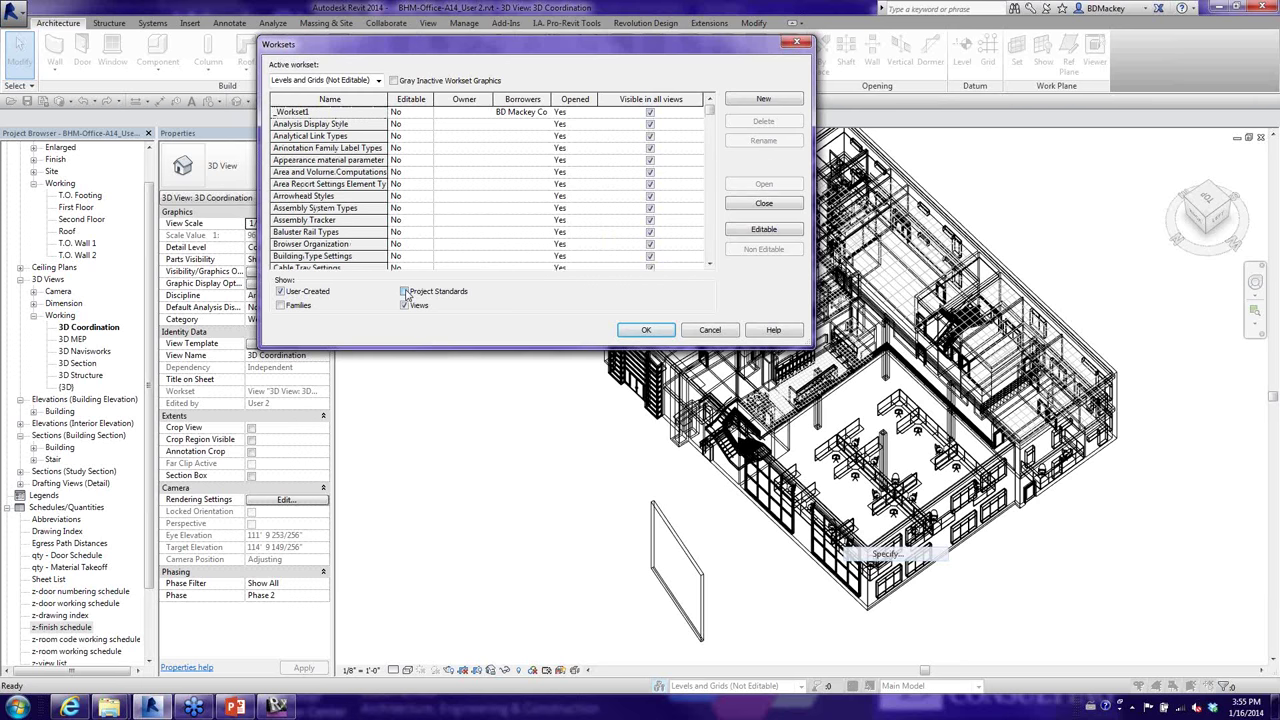
click(281, 305)
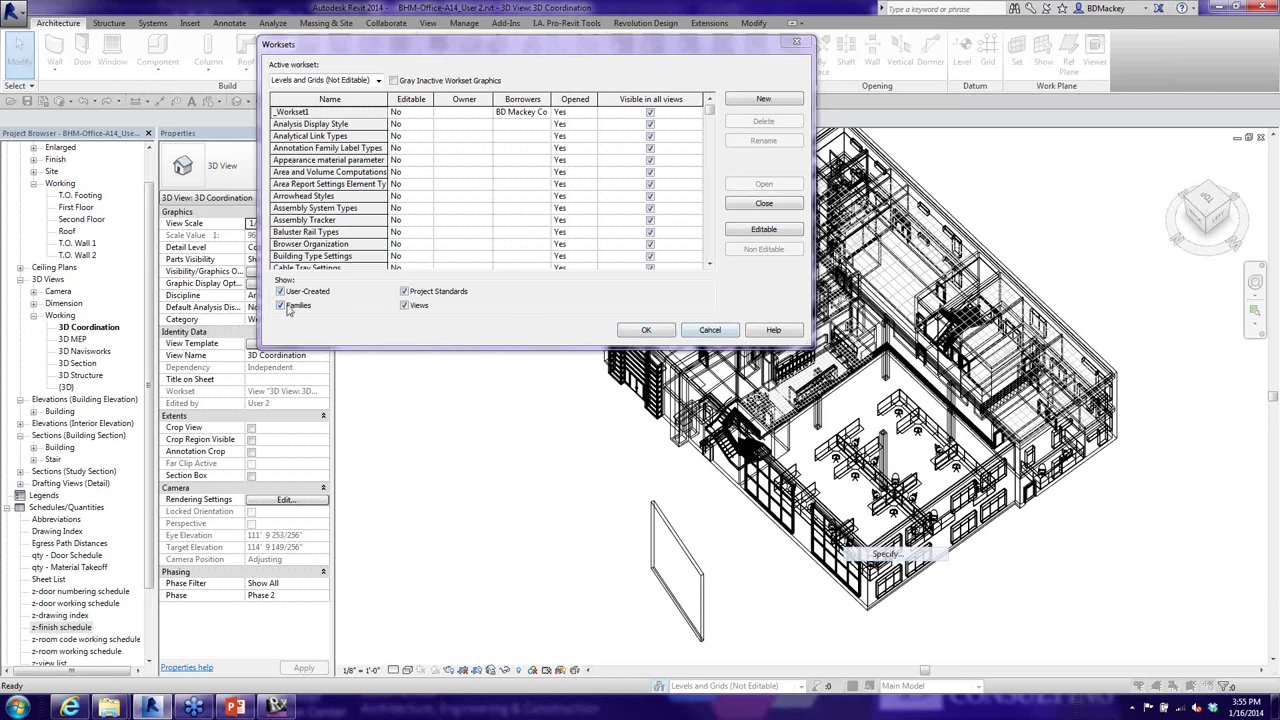
click(404, 305)
click(404, 291)
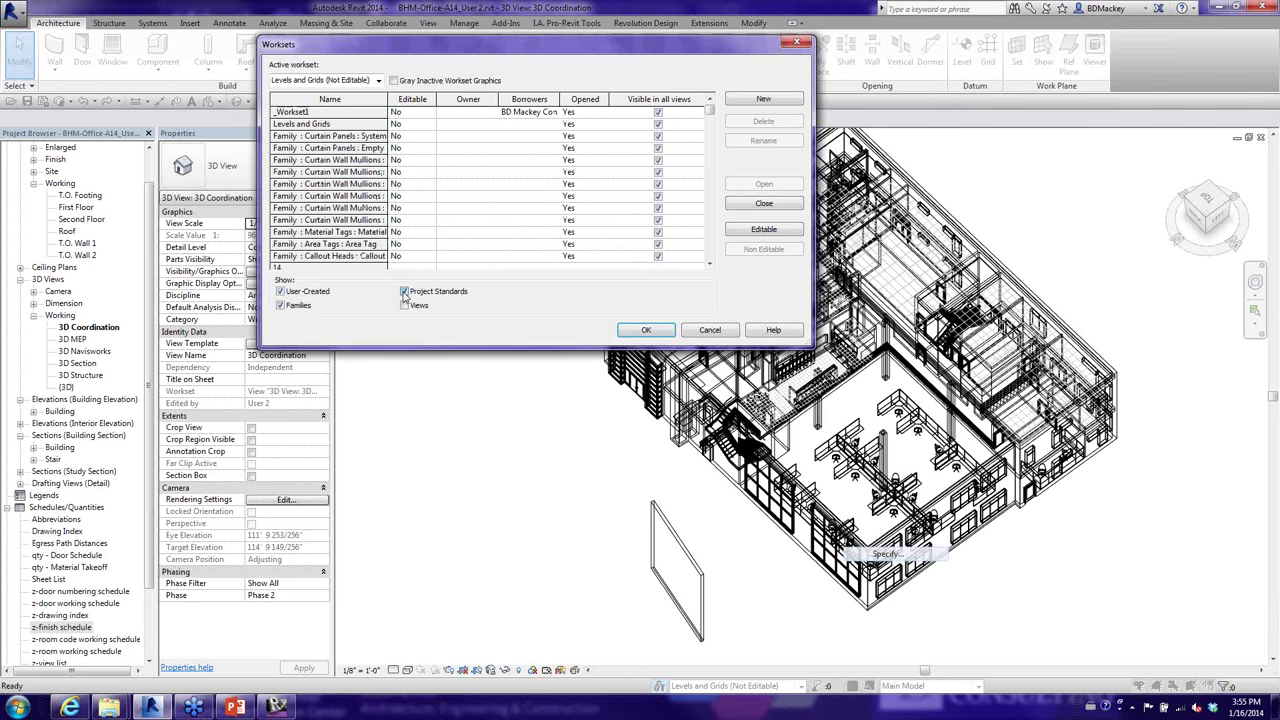
click(281, 305)
click(282, 308)
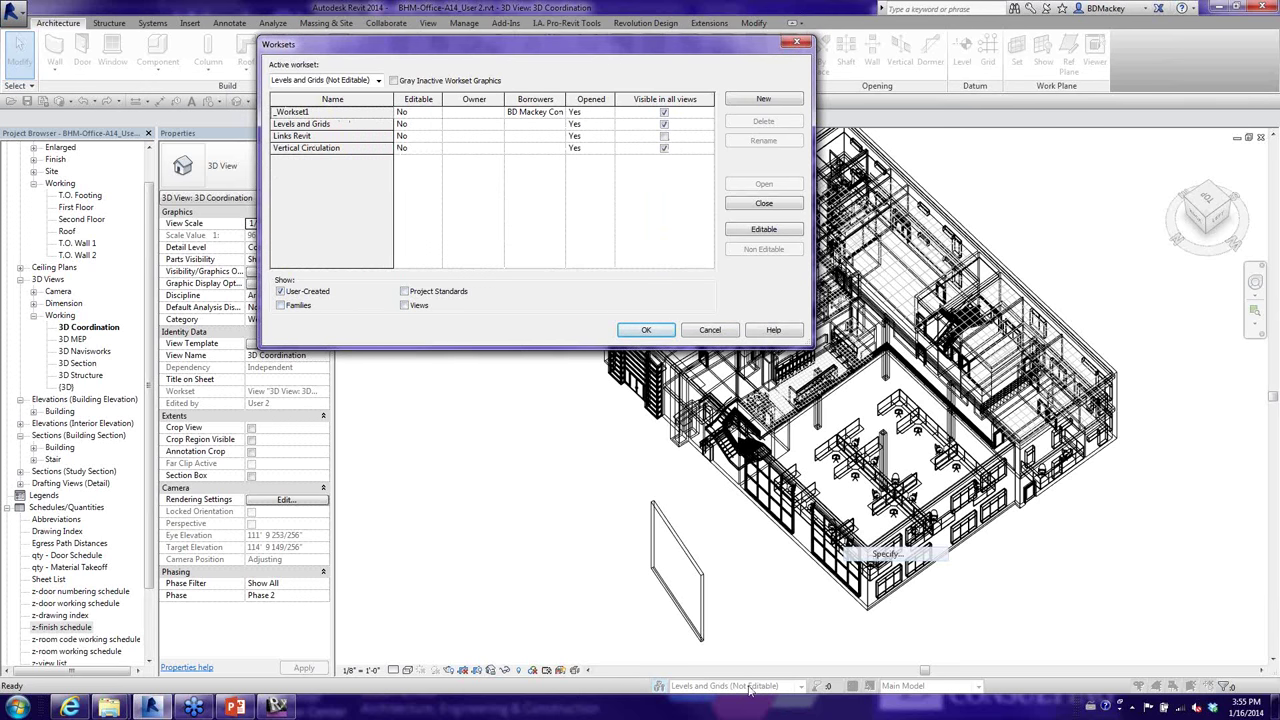
Make the _Workset1 workset editable, and reopen the worksets list to check its owner.
click(316, 114)
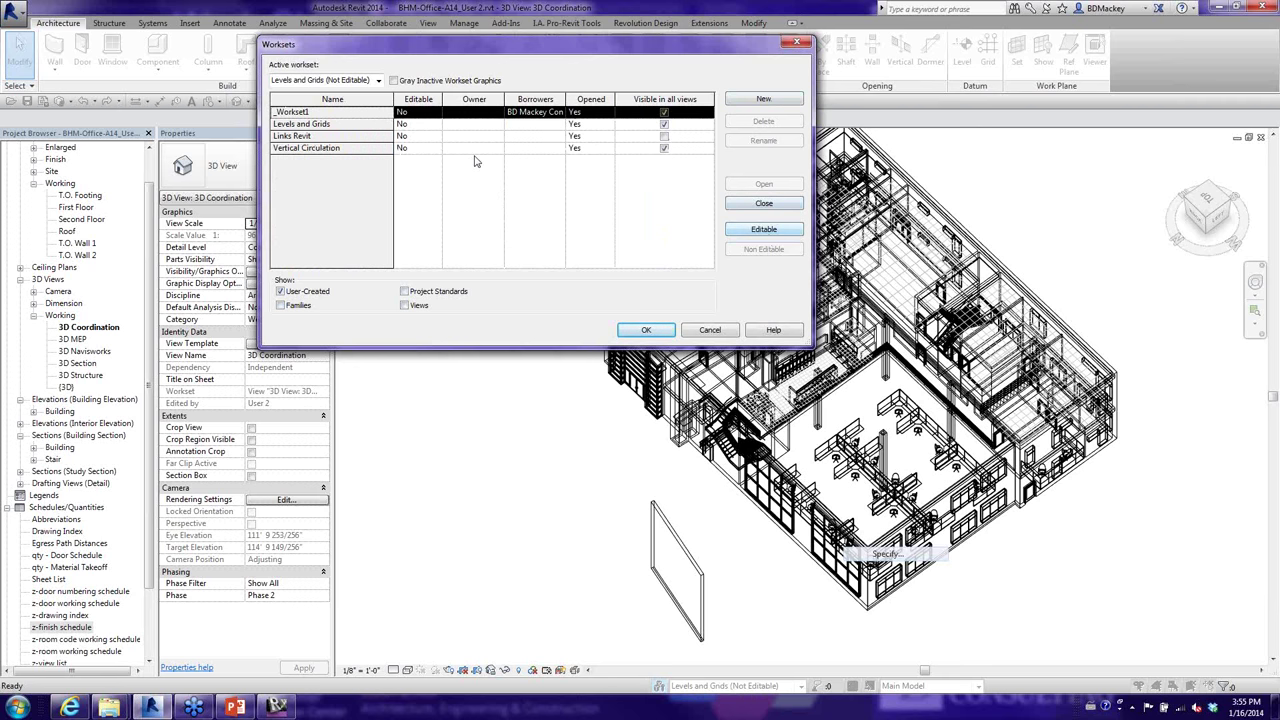
click(747, 230)
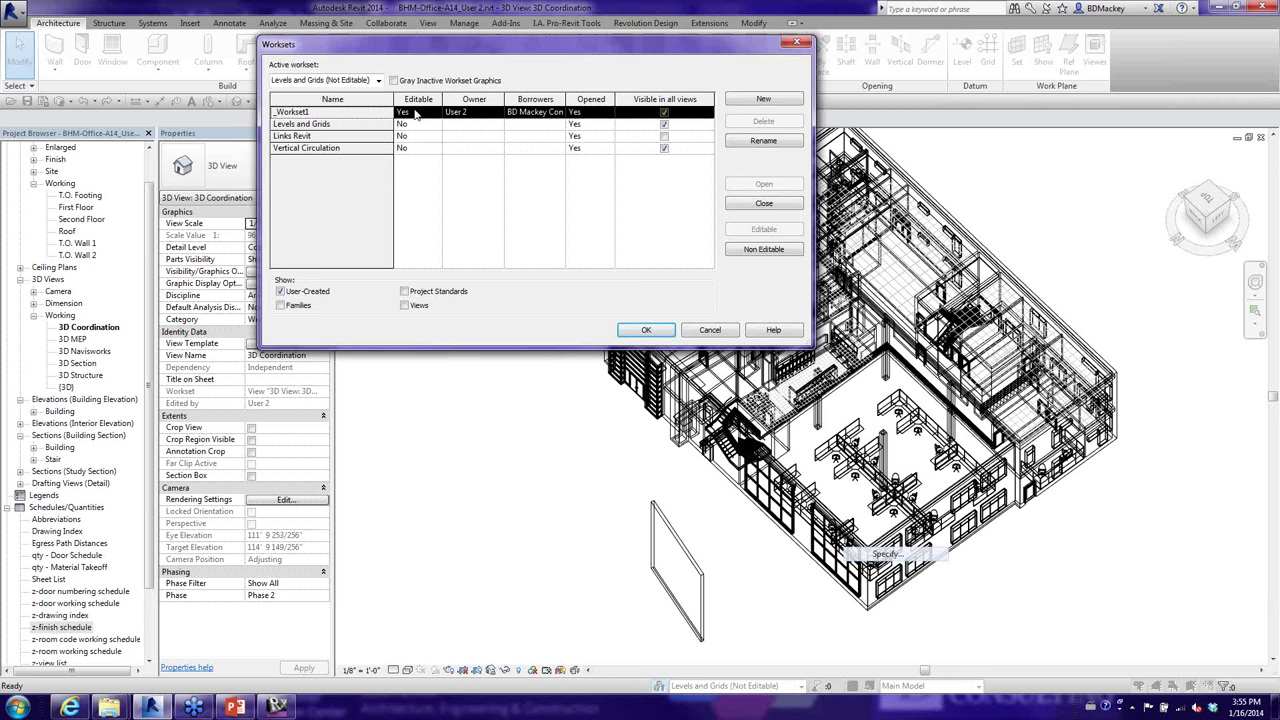
click(640, 331)
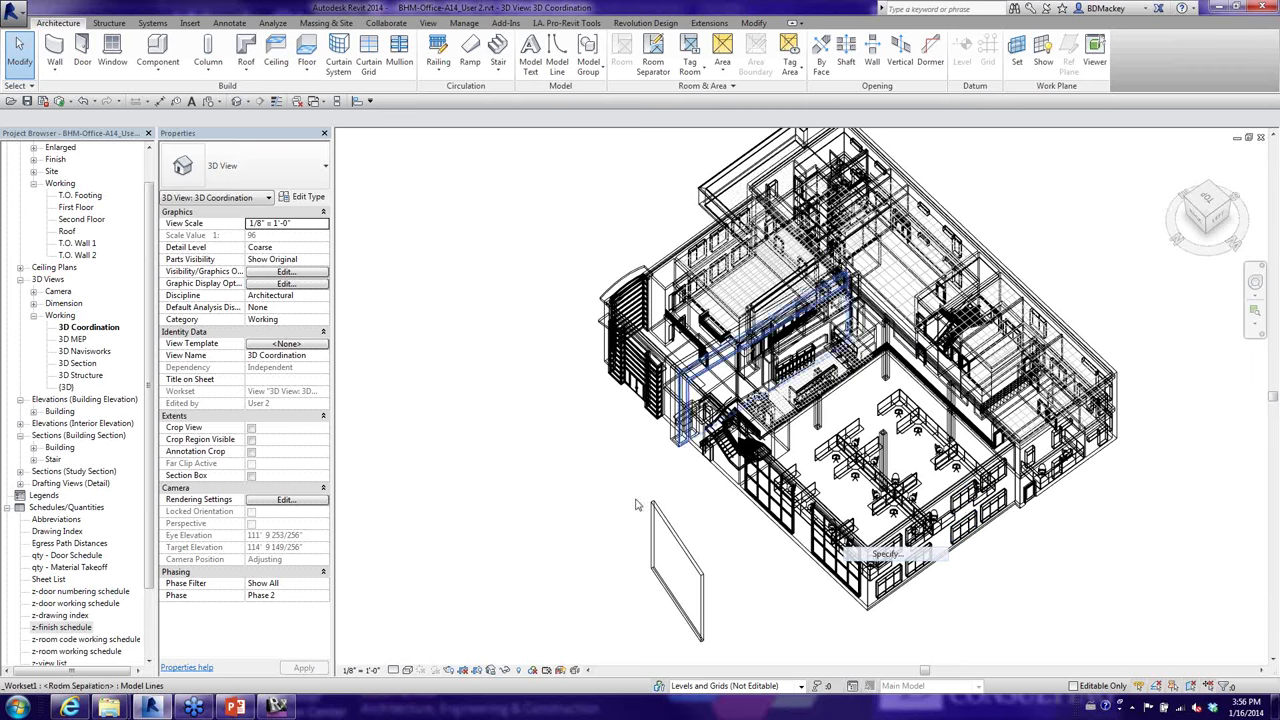
click(658, 686)
click(505, 114)
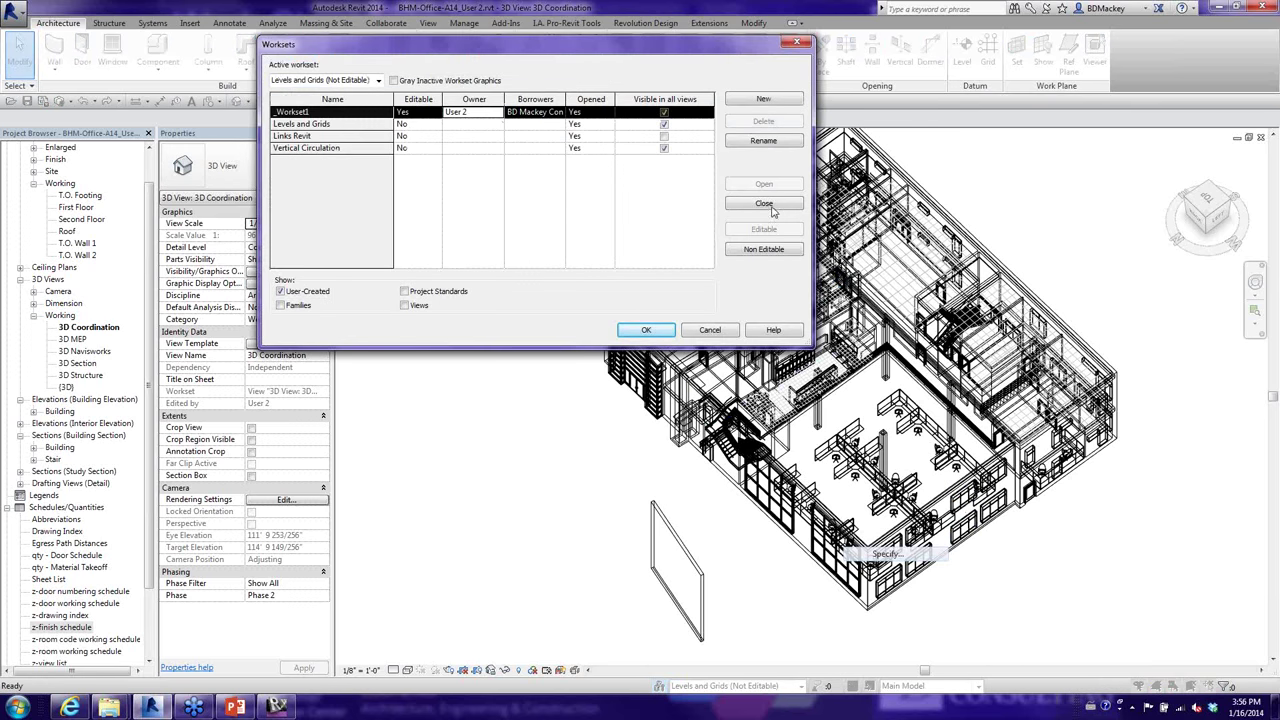
Make the _Workset1 workset non-editable and leave the worksets list.
click(770, 250)
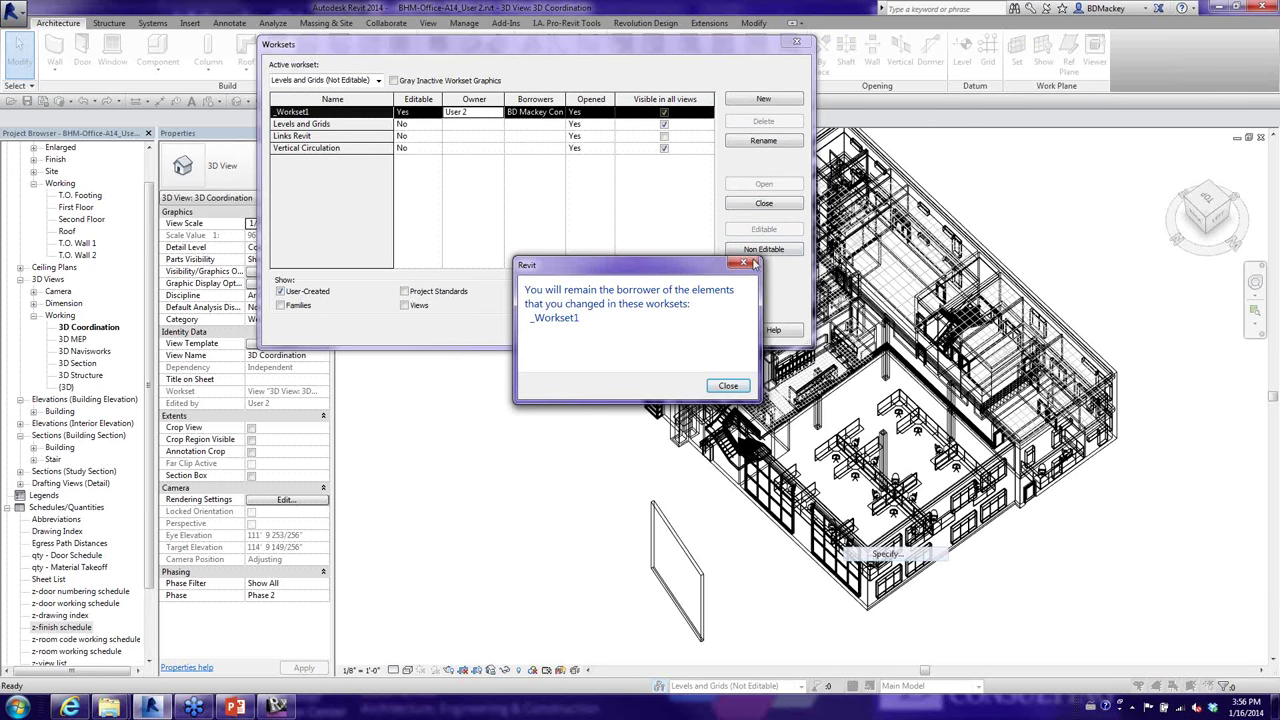
click(727, 386)
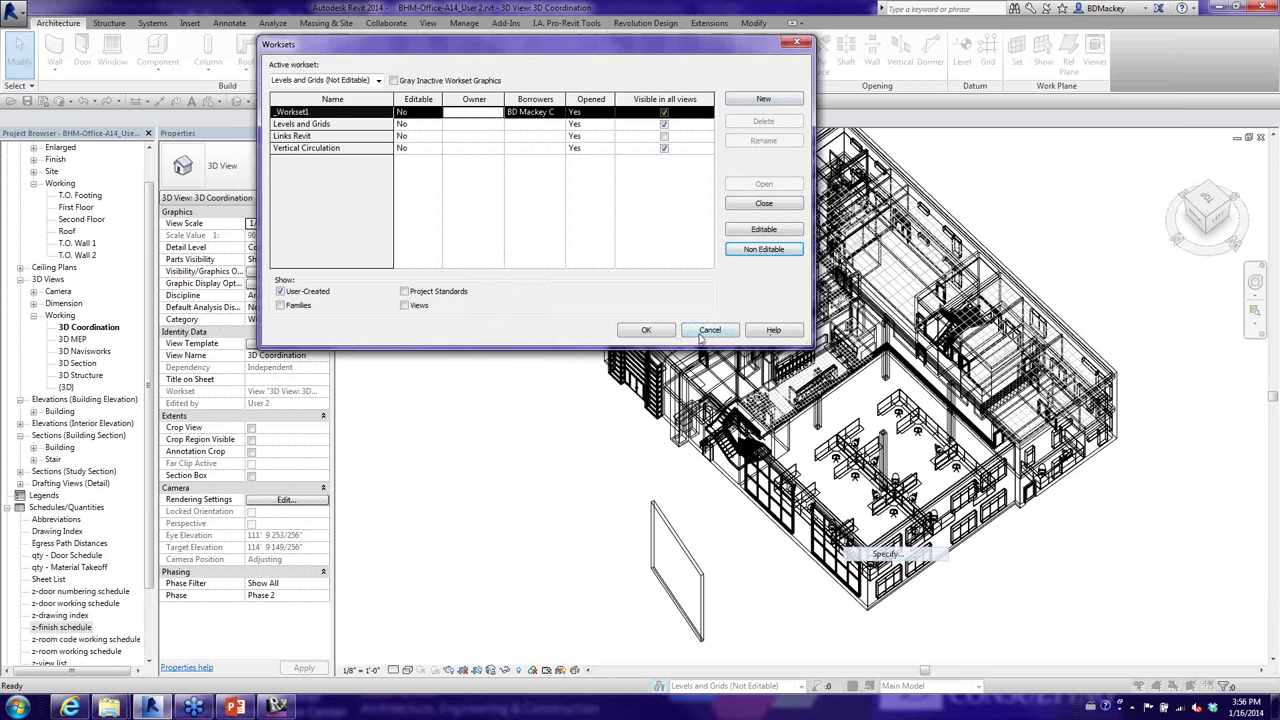
click(705, 332)
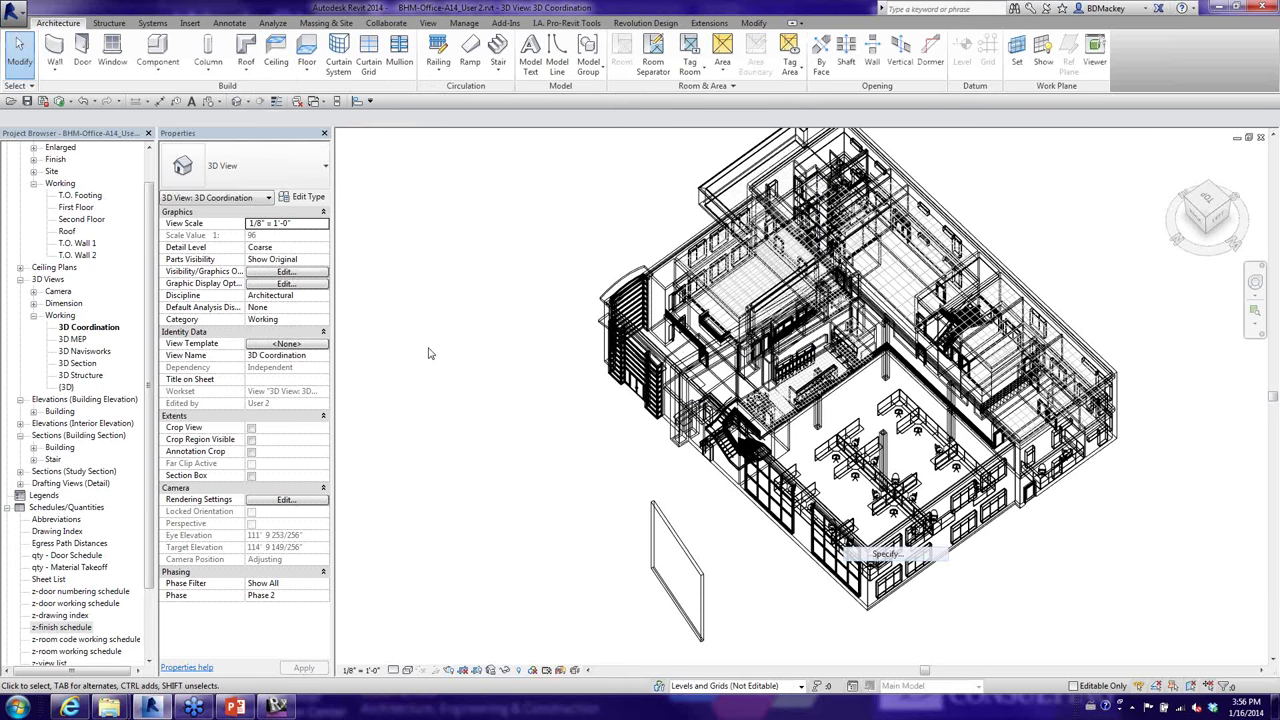
click(14, 14)
click(45, 379)
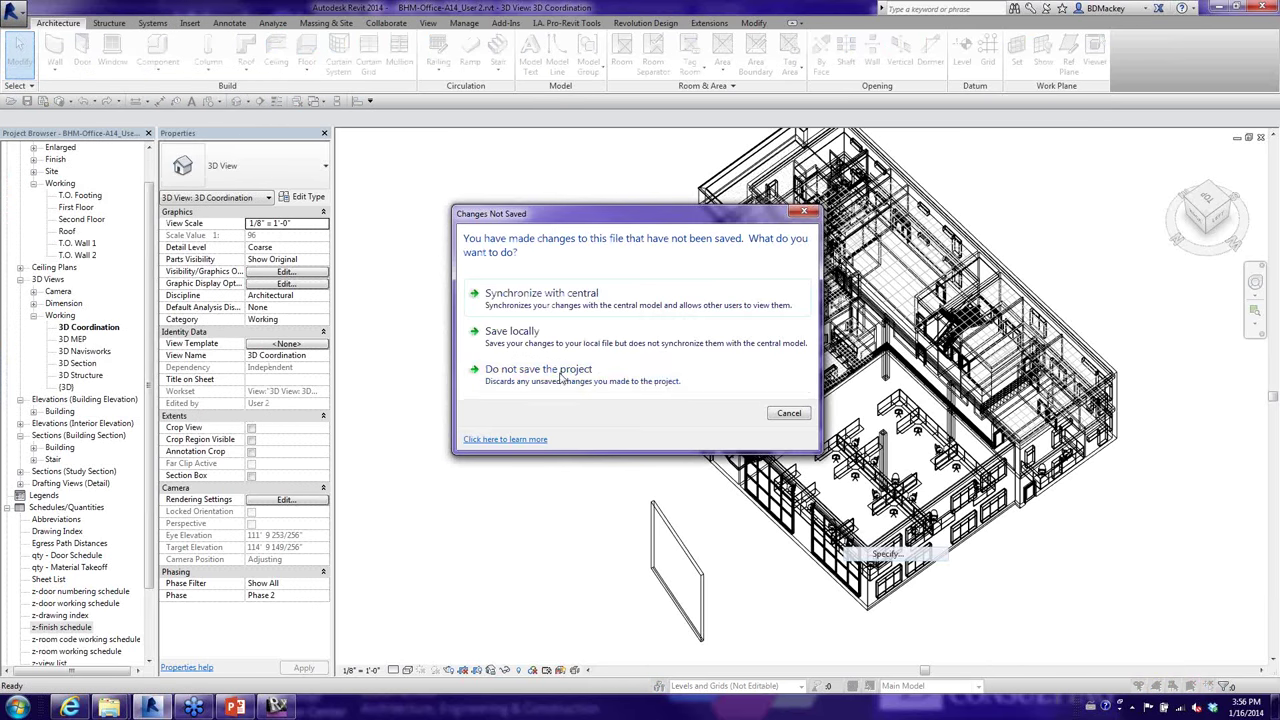
click(781, 414)
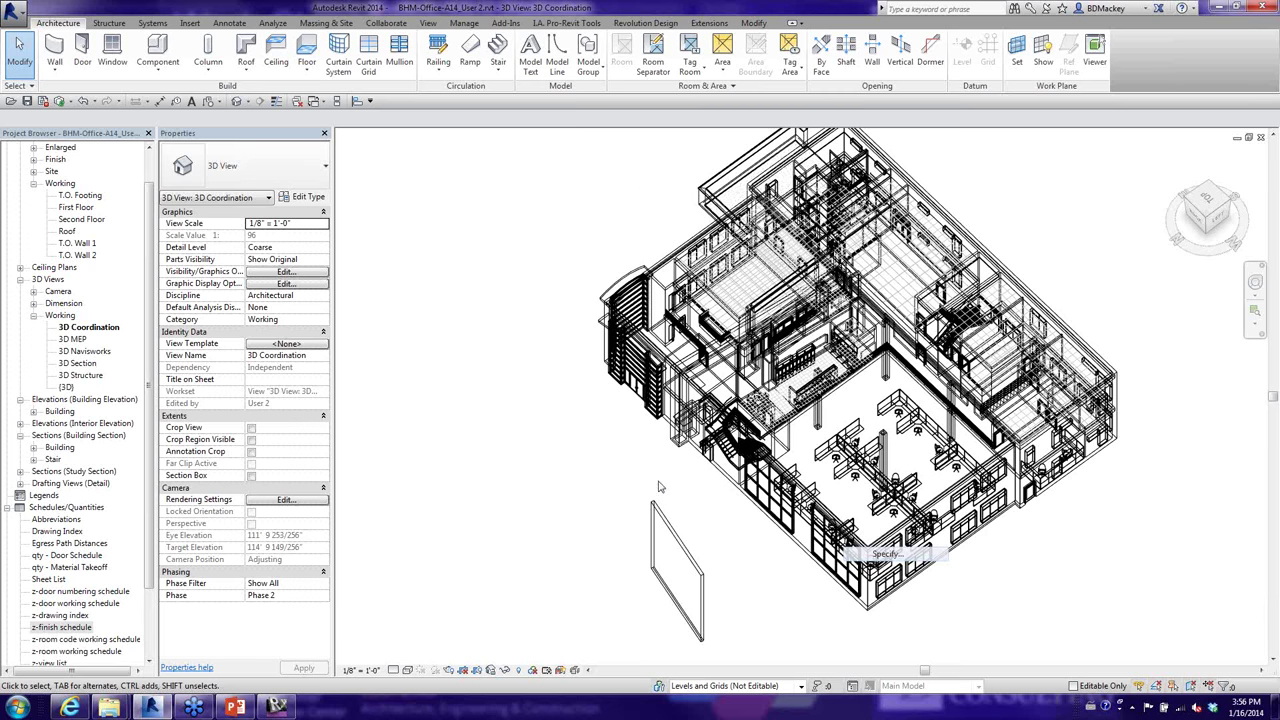
Close the User 2 local project without saving it, and relinquish all elements and worksets.
click(16, 12)
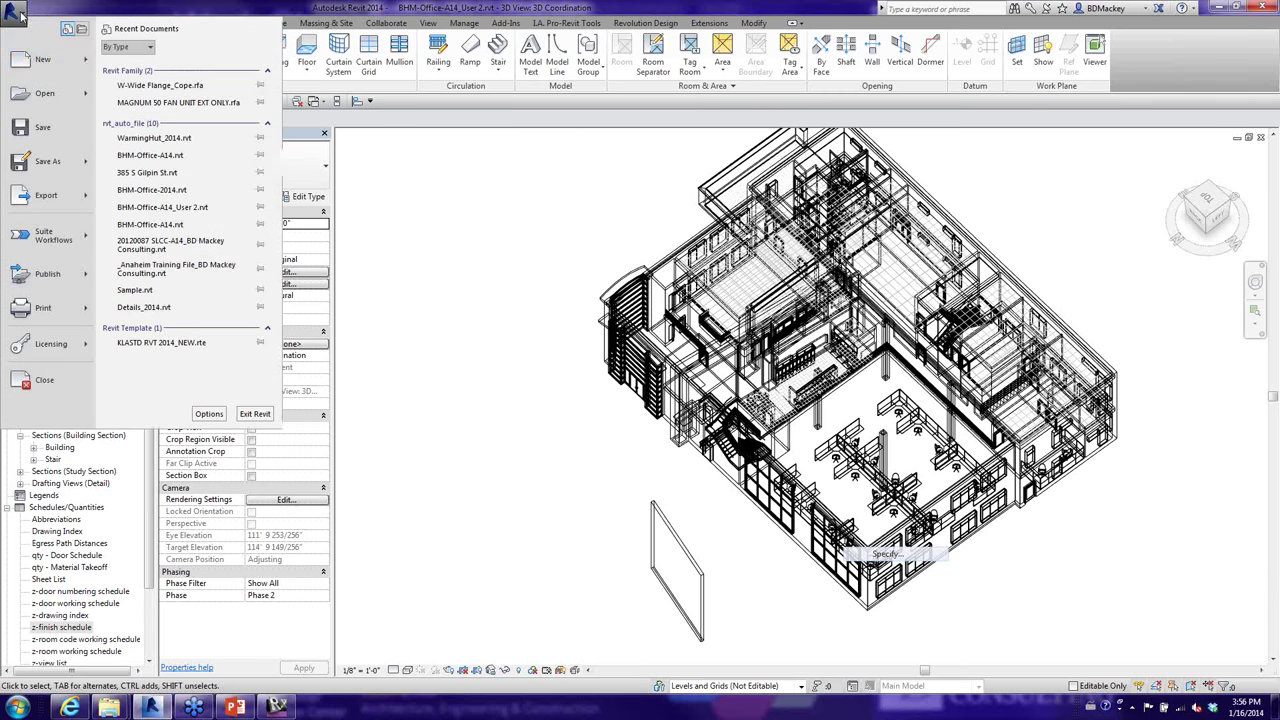
click(45, 380)
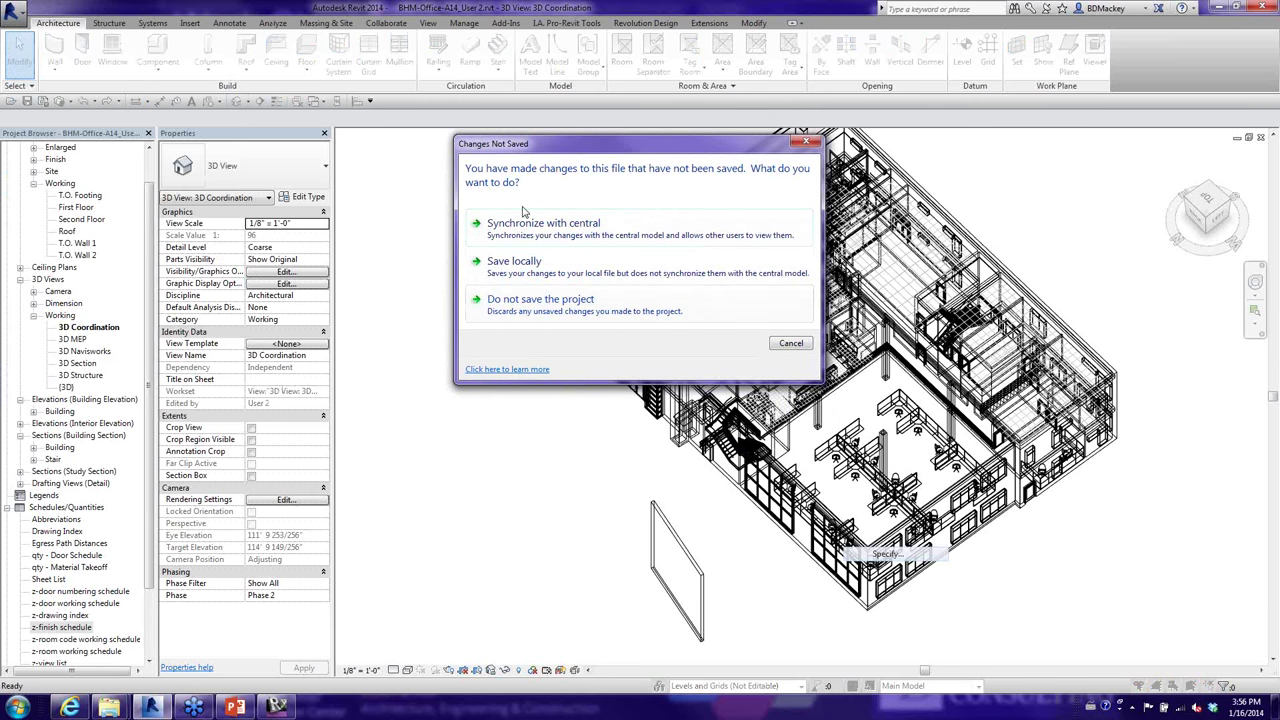
click(530, 305)
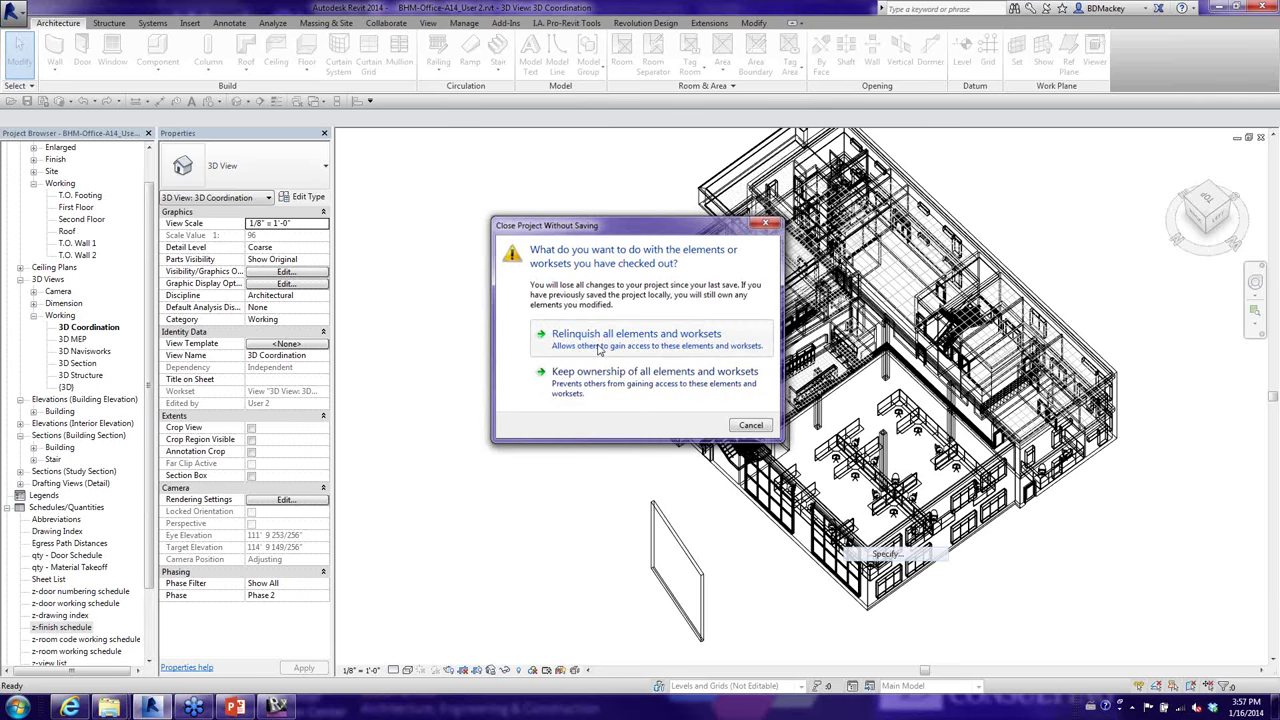
click(598, 343)
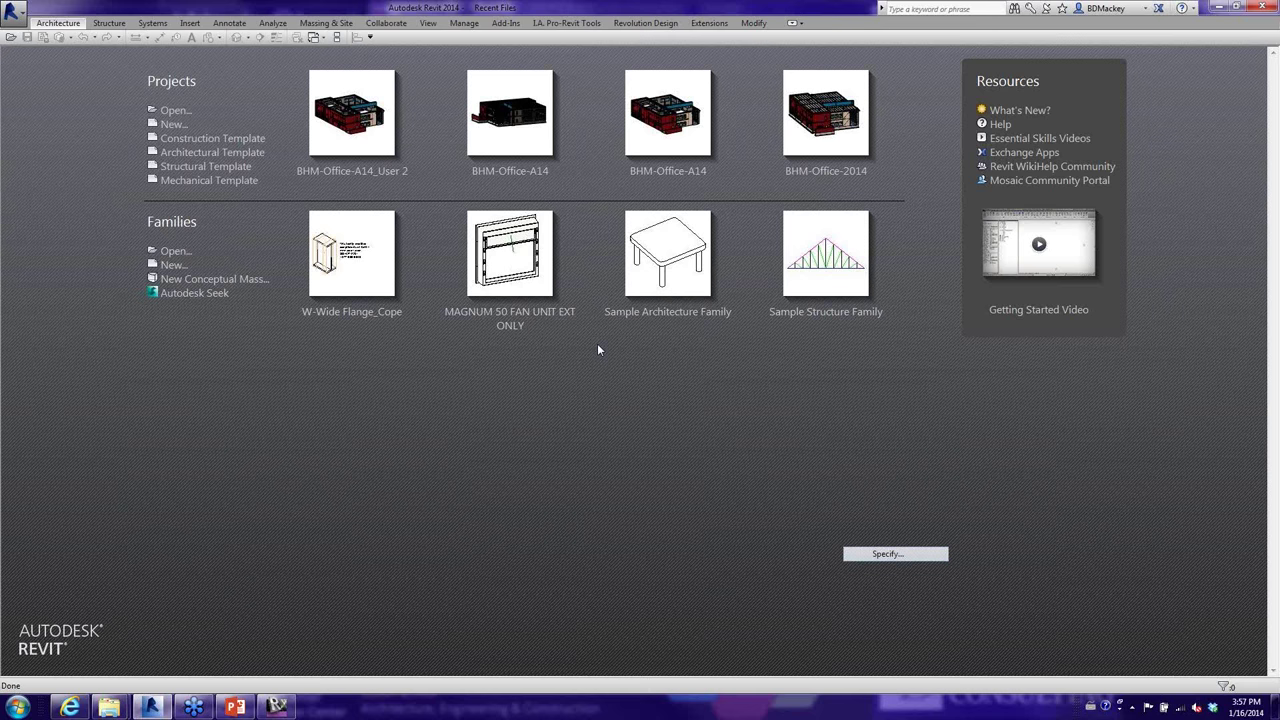
Open BHM-Office-A14.rvt from the Server folder detached from central, preserving its worksets.
click(185, 116)
click(491, 233)
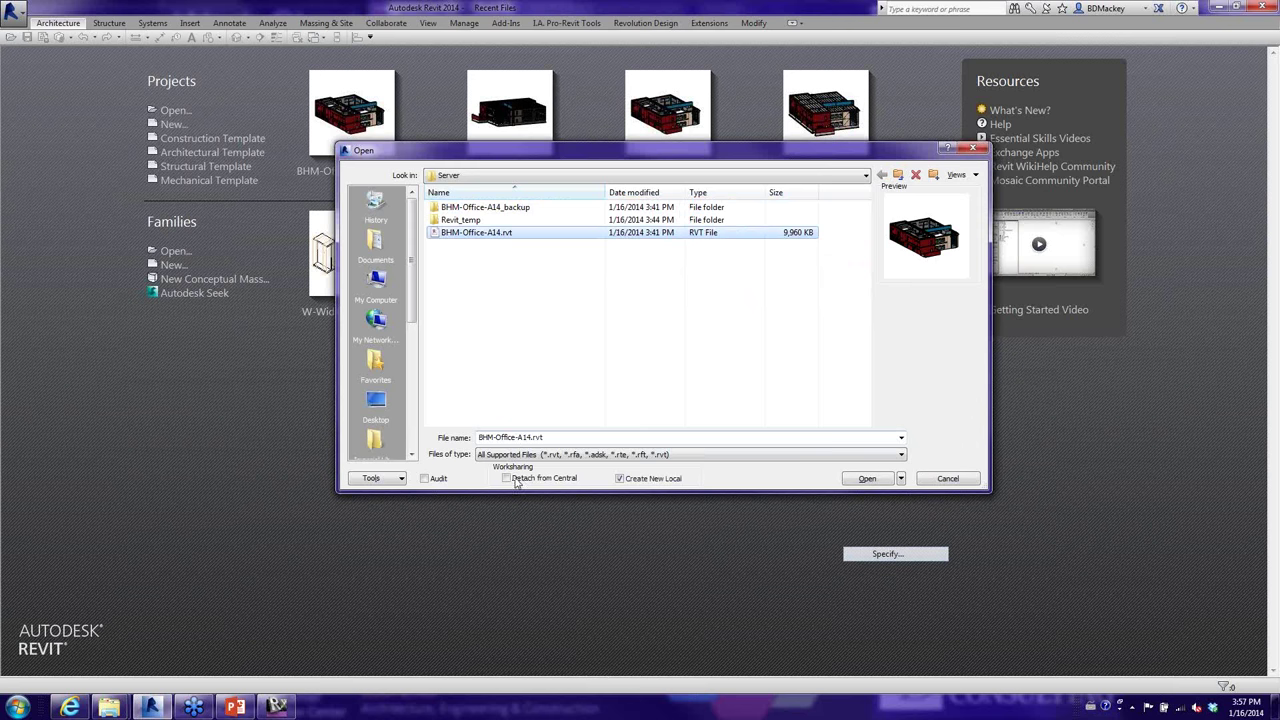
click(507, 478)
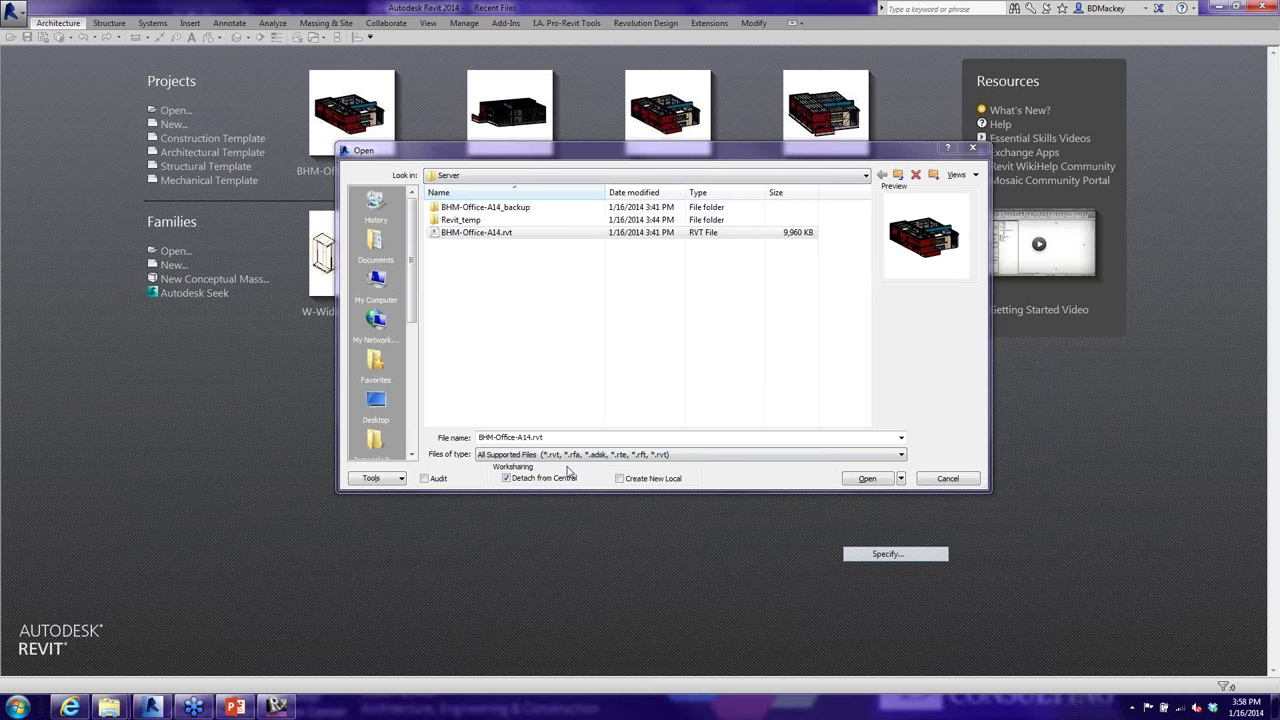
click(858, 478)
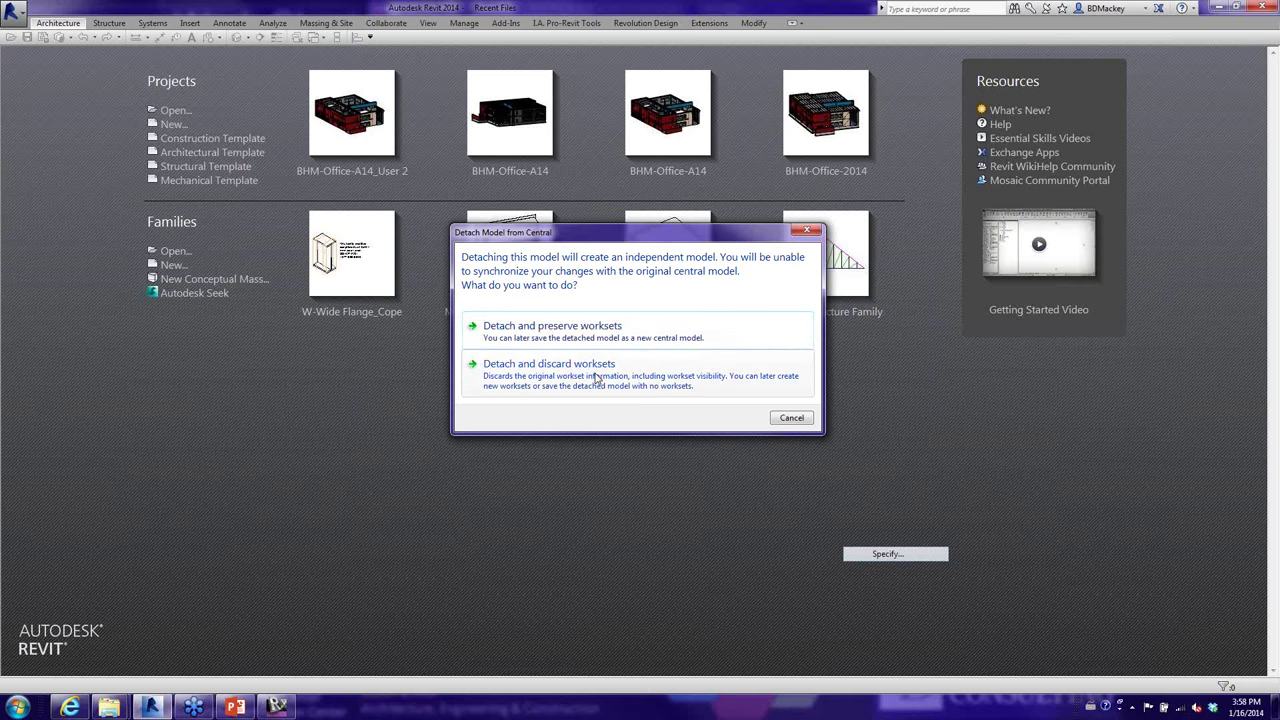
click(602, 343)
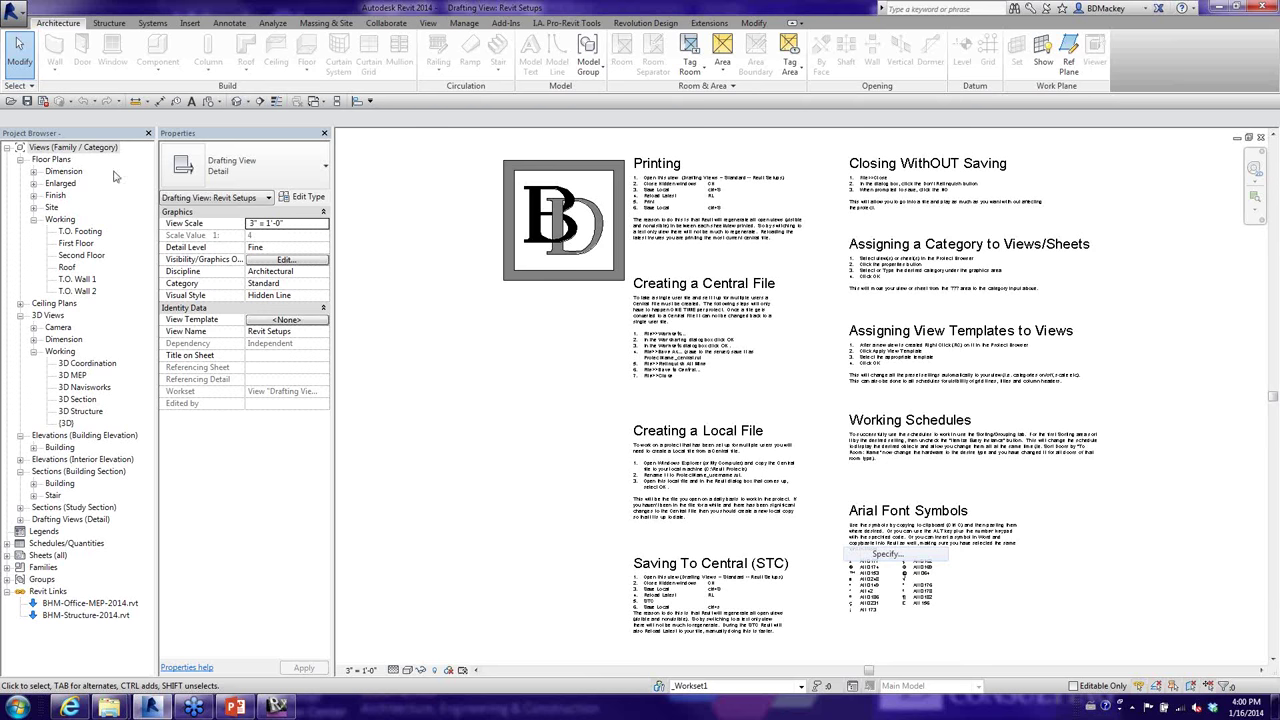
Switch to the PowerPoint slide show and advance from the Best Practices slide to the closing slide.
click(236, 707)
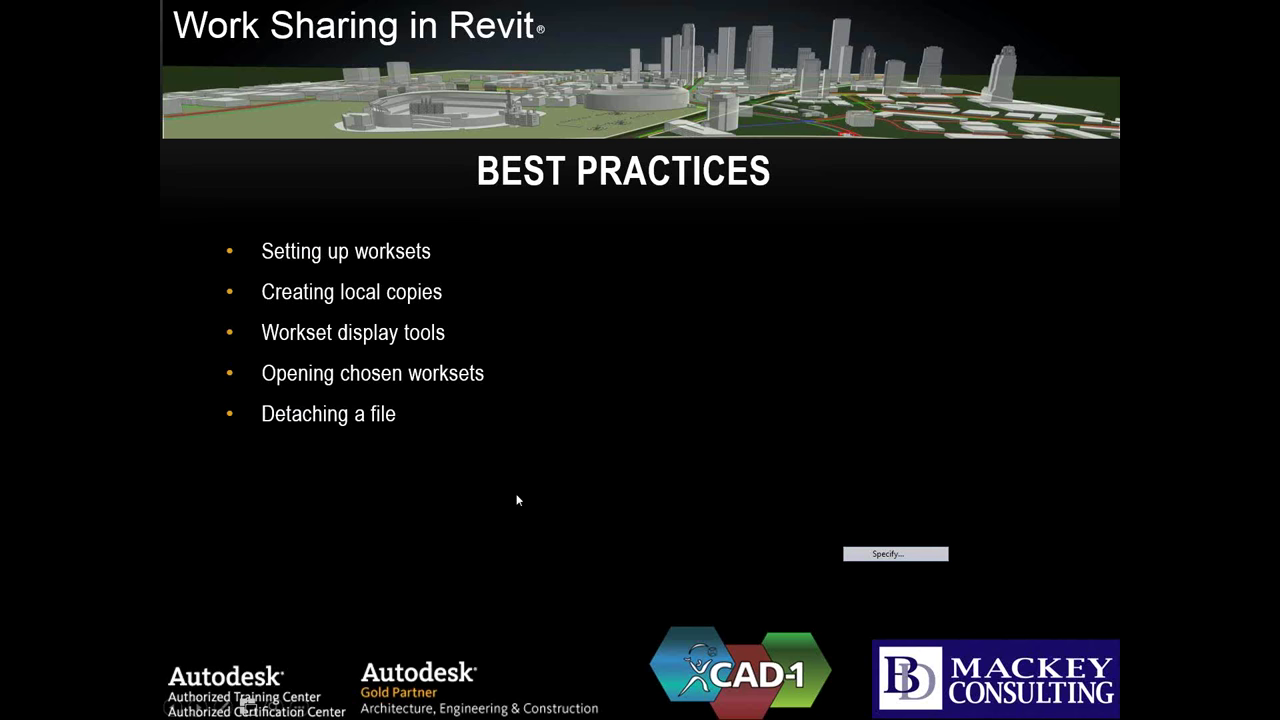
click(518, 500)
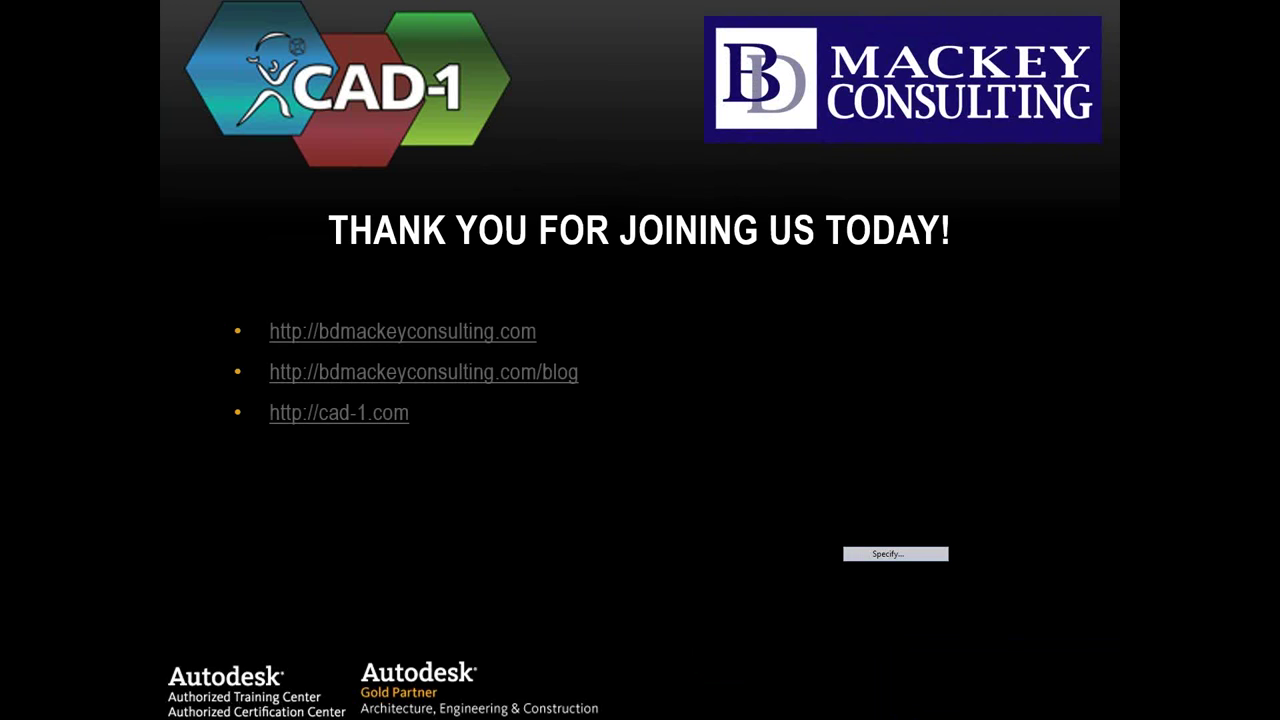